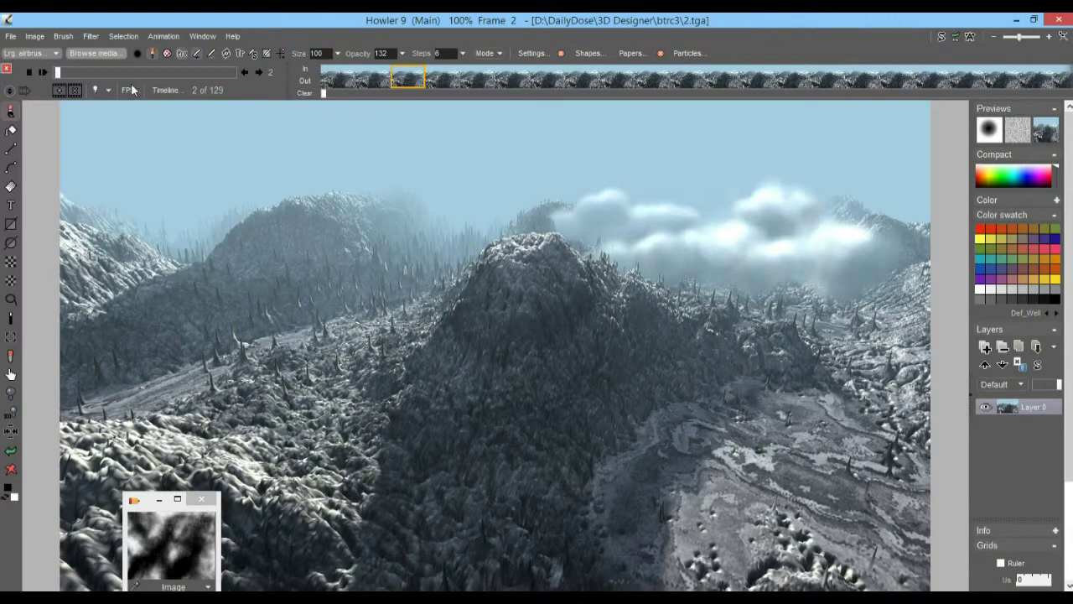
Play the animation from frame 0 and scrub through its frames to review the camera motion, stopping at frame 23
{"action": "mouse_move", "coordinate": [73, 72]}
{"action": "left_mouse_down"}
{"action": "mouse_move", "coordinate": [200, 72]}
{"action": "mouse_move", "coordinate": [55, 72]}
{"action": "left_mouse_up"}
{"action": "left_click", "coordinate": [43, 72]}
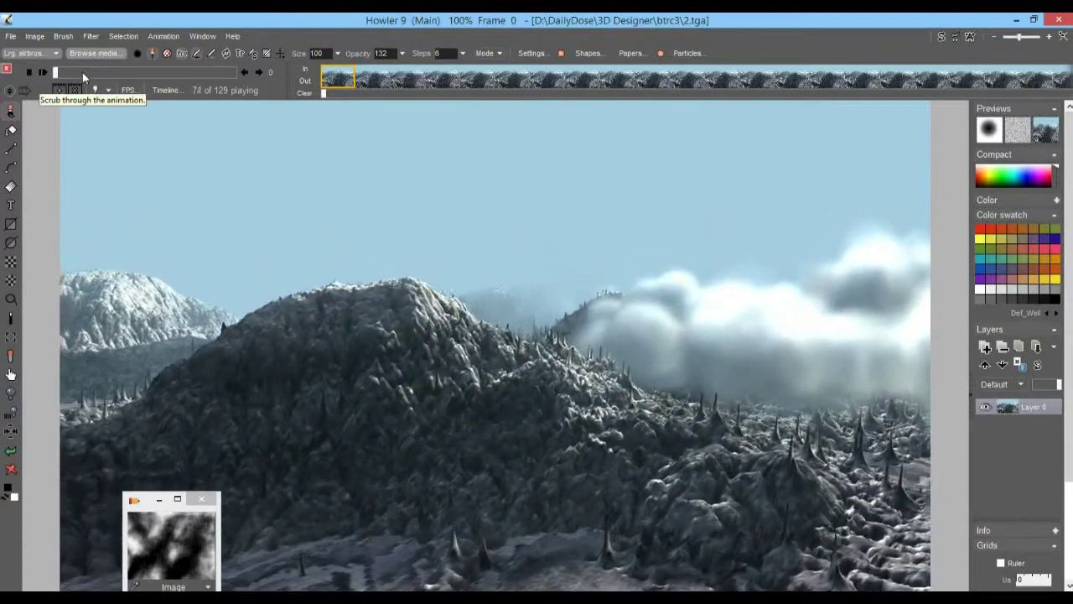
{"action": "left_click_drag", "start_coordinate": [83, 73], "coordinate": [147, 79]}
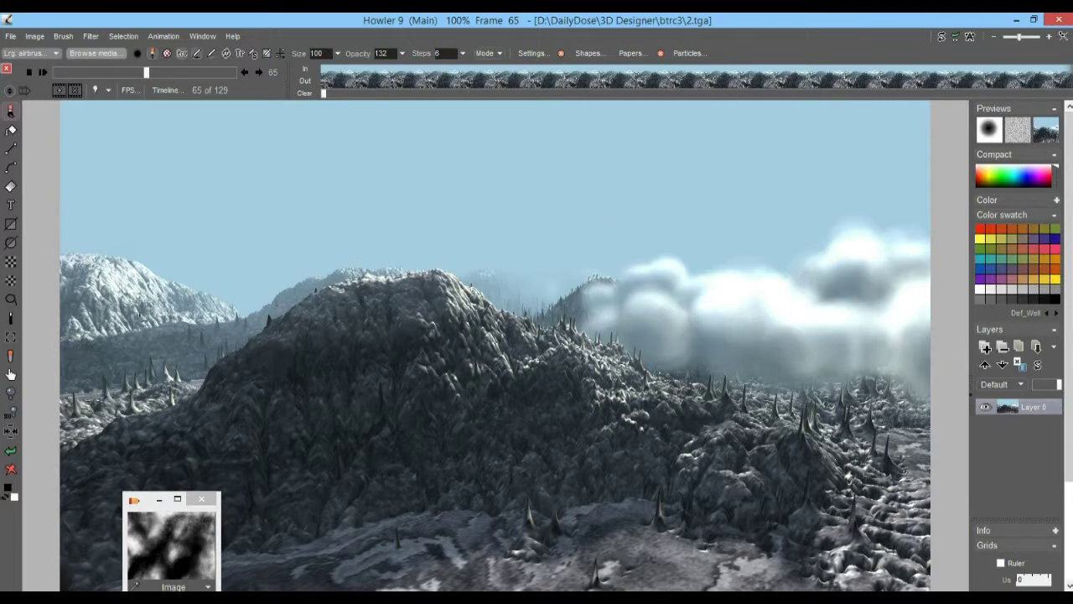
{"action": "left_click_drag", "start_coordinate": [123, 75], "coordinate": [72, 73]}
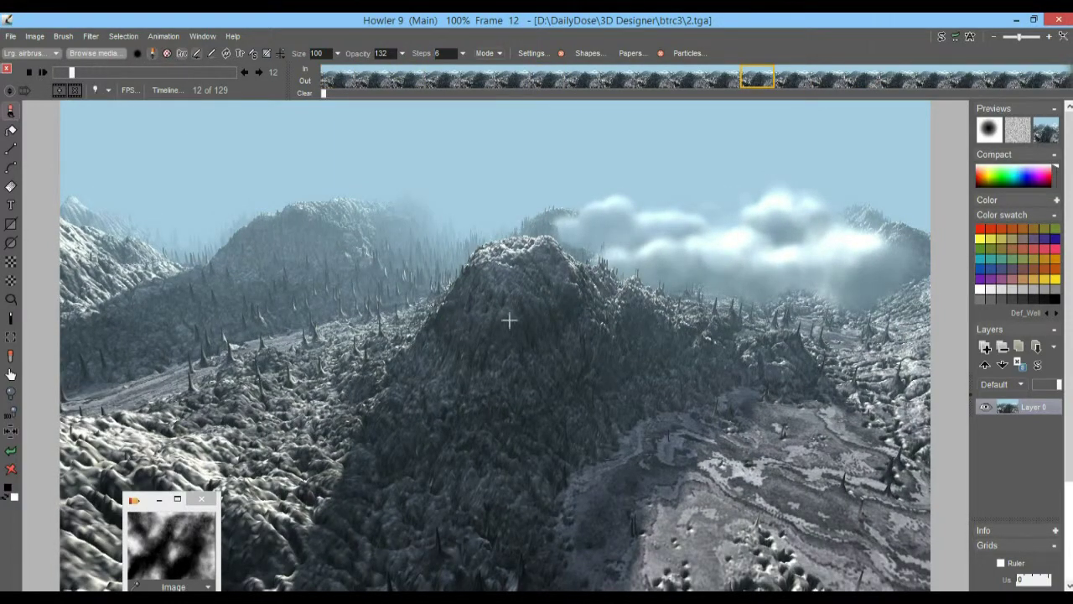
{"action": "left_click_drag", "start_coordinate": [72, 74], "coordinate": [87, 72]}
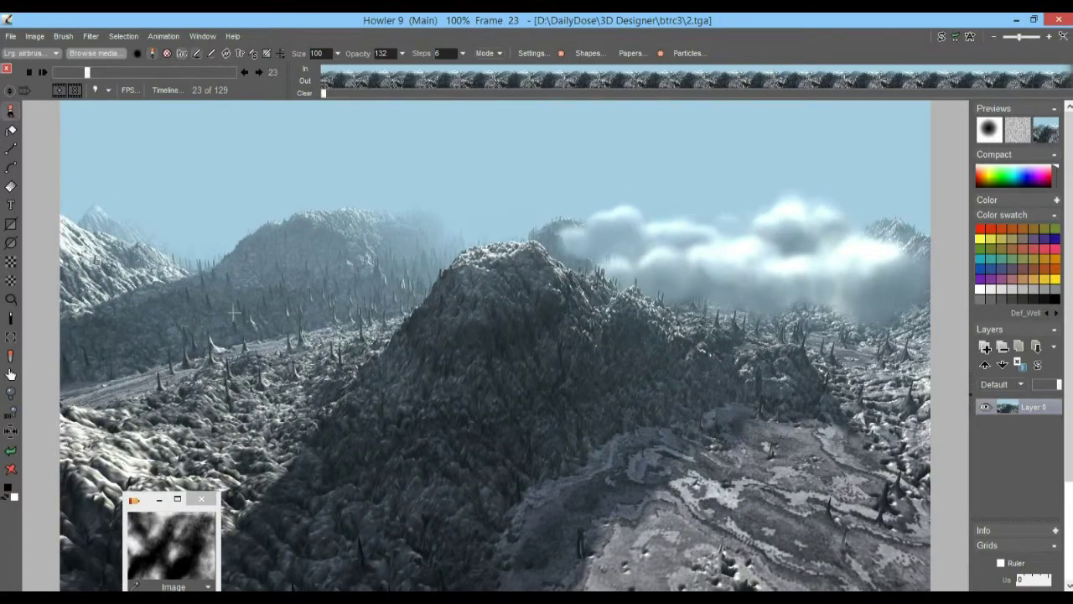
Examine the terrain spikes, hilltop, clouds and foreground detail of frame 23 at close range
{"action": "scroll", "coordinate": [388, 361], "scroll_direction": "up", "scroll_amount": 3}
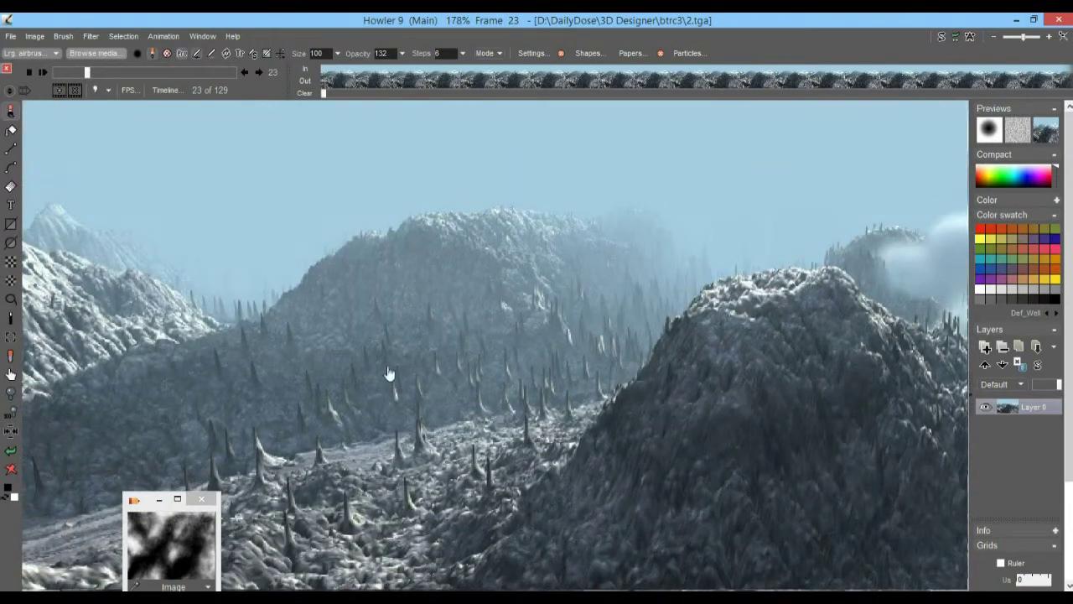
{"action": "scroll", "coordinate": [388, 374], "scroll_direction": "up", "scroll_amount": 3}
{"action": "left_click_drag", "start_coordinate": [370, 400], "coordinate": [437, 228]}
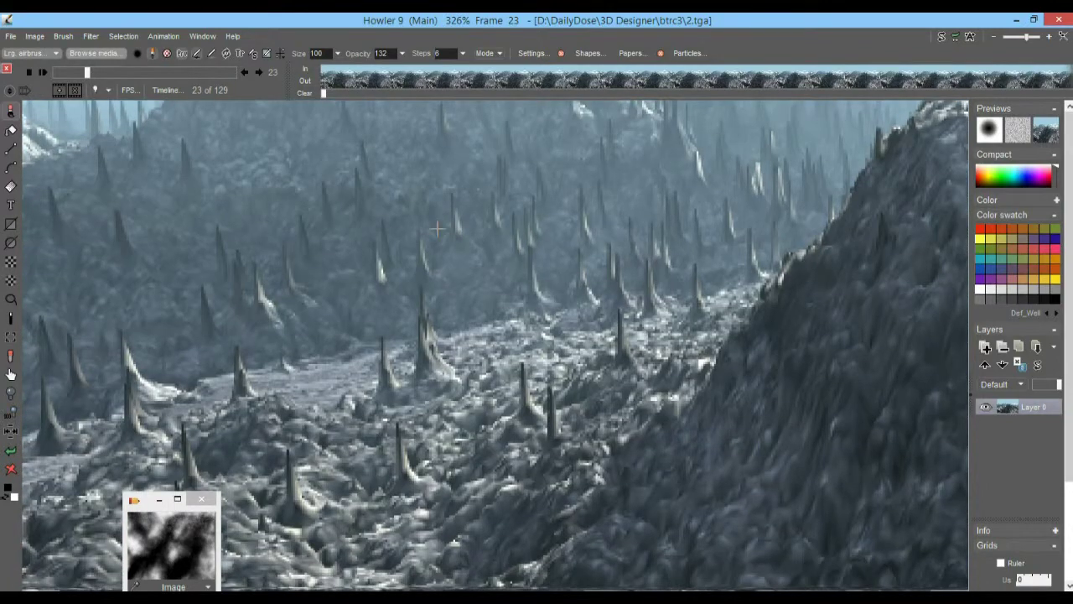
{"action": "scroll", "coordinate": [575, 352], "scroll_direction": "down", "scroll_amount": 6}
{"action": "left_click_drag", "start_coordinate": [666, 305], "coordinate": [360, 330]}
{"action": "scroll", "coordinate": [541, 335], "scroll_direction": "up", "scroll_amount": 4}
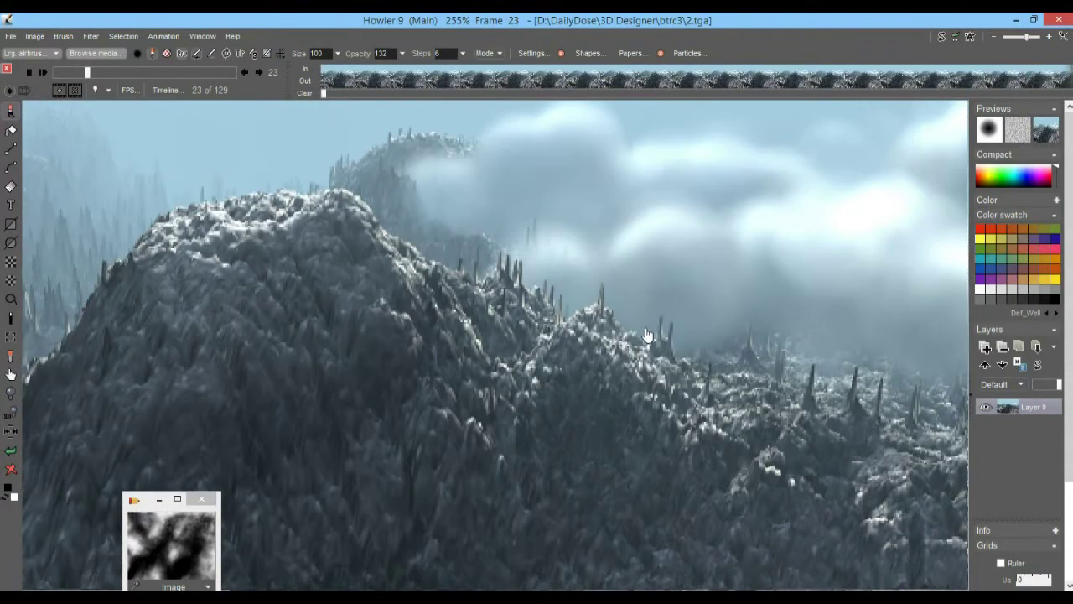
{"action": "left_click_drag", "start_coordinate": [512, 217], "coordinate": [437, 251]}
{"action": "left_click_drag", "start_coordinate": [450, 299], "coordinate": [383, 206]}
{"action": "scroll", "coordinate": [587, 268], "scroll_direction": "down", "scroll_amount": 3}
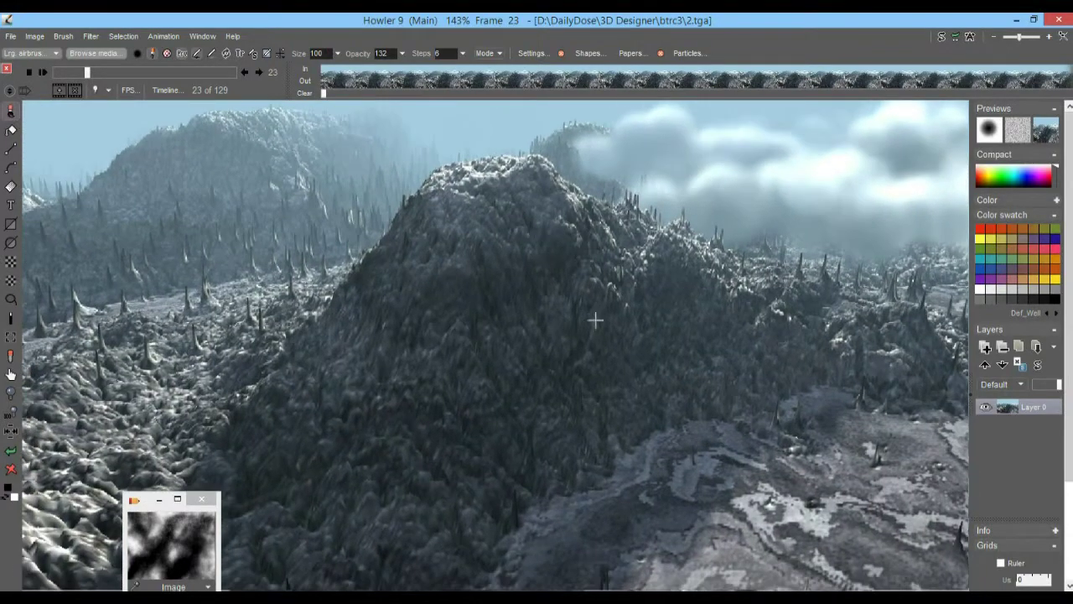
{"action": "left_click_drag", "start_coordinate": [531, 264], "coordinate": [566, 290]}
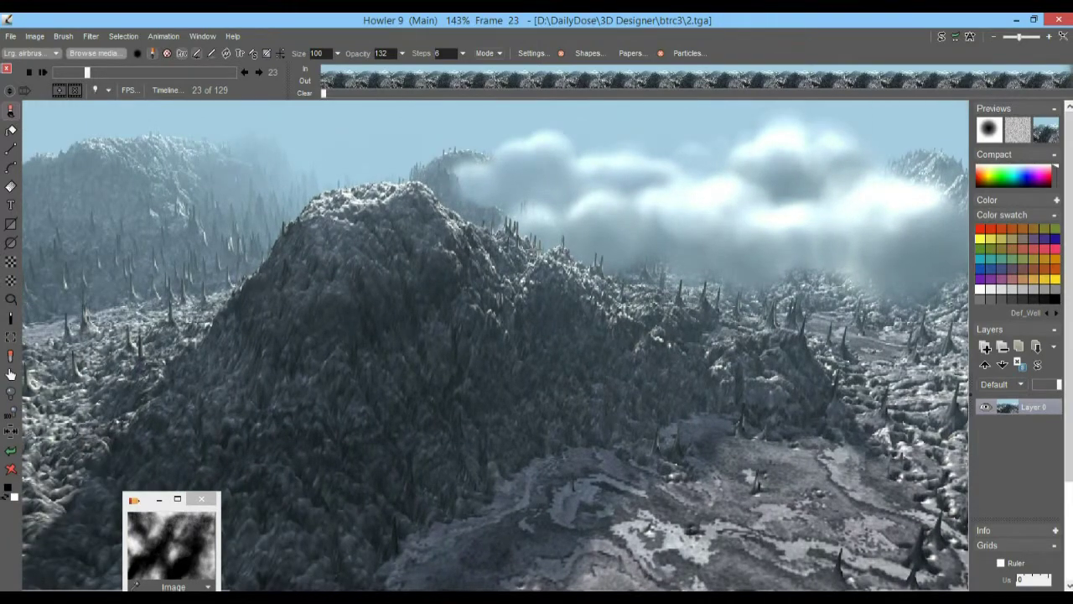
{"action": "left_click_drag", "start_coordinate": [265, 230], "coordinate": [548, 242]}
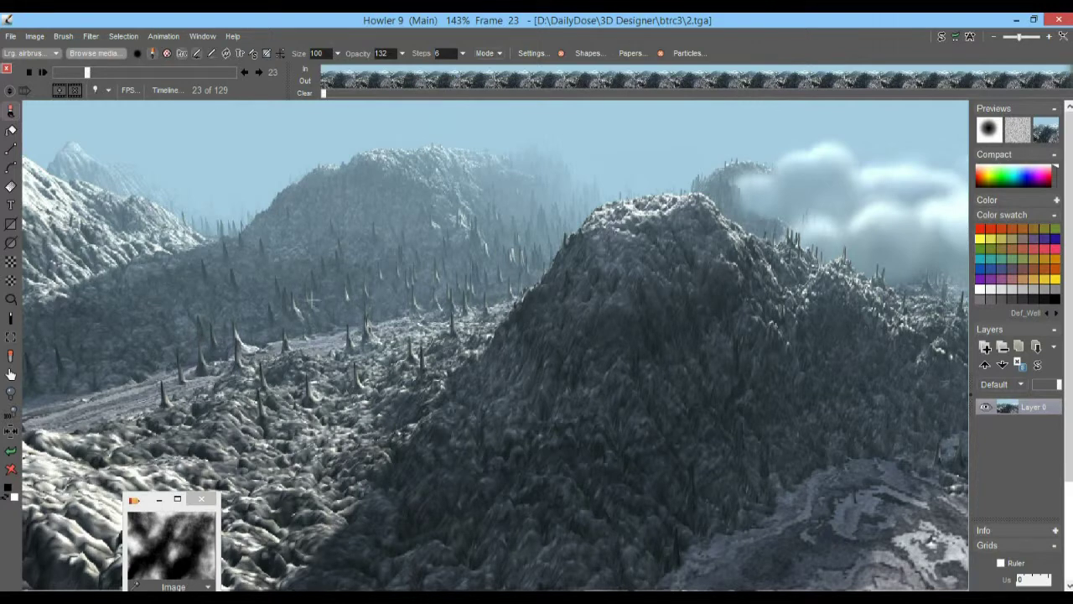
{"action": "left_click_drag", "start_coordinate": [348, 269], "coordinate": [288, 311]}
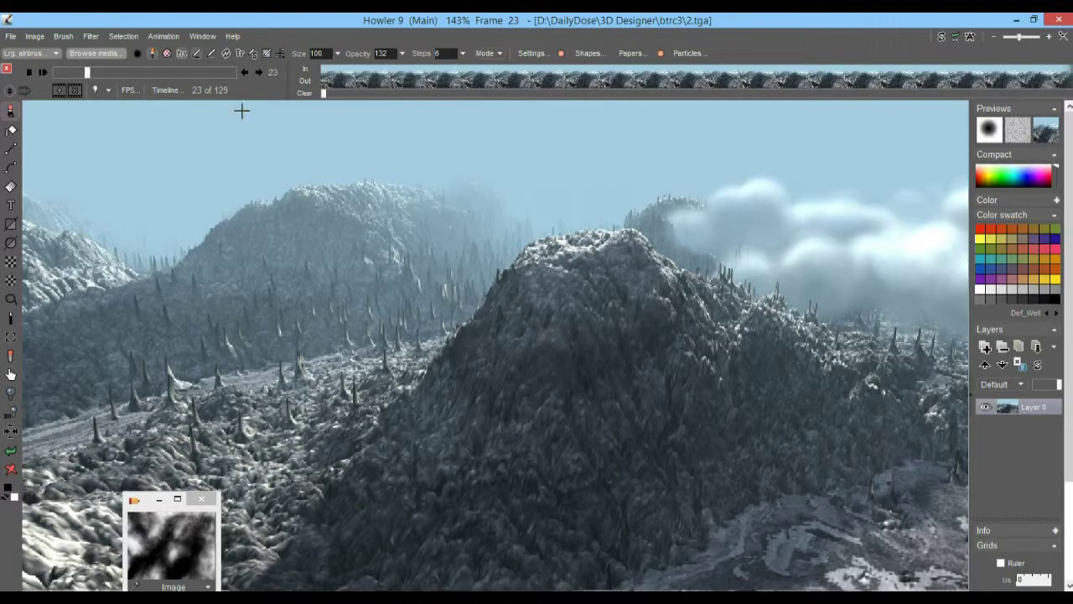
Scrub the animation from frame 0 to frame 108 and check its playback rate against the 30 fps (NTSC video) preset
{"action": "left_click_drag", "start_coordinate": [122, 68], "coordinate": [56, 73]}
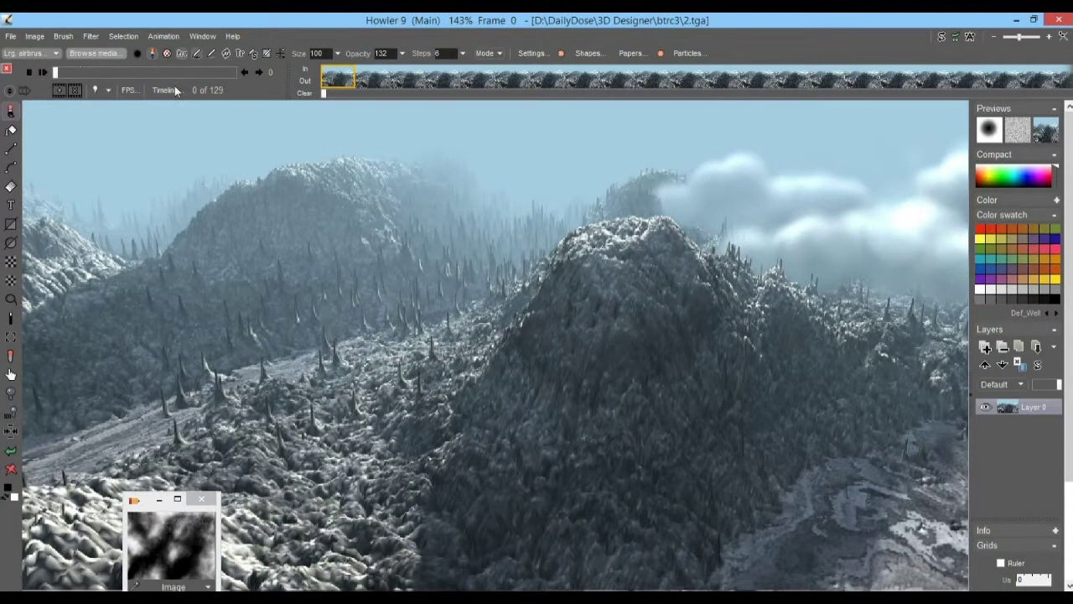
{"action": "left_click_drag", "start_coordinate": [127, 74], "coordinate": [235, 94]}
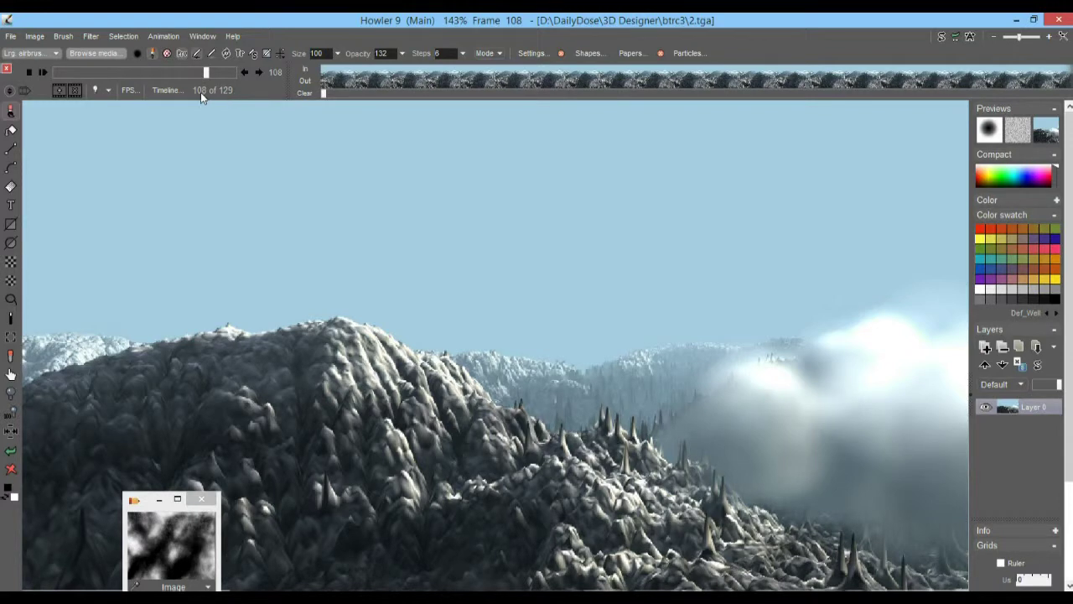
{"action": "left_click", "coordinate": [127, 91]}
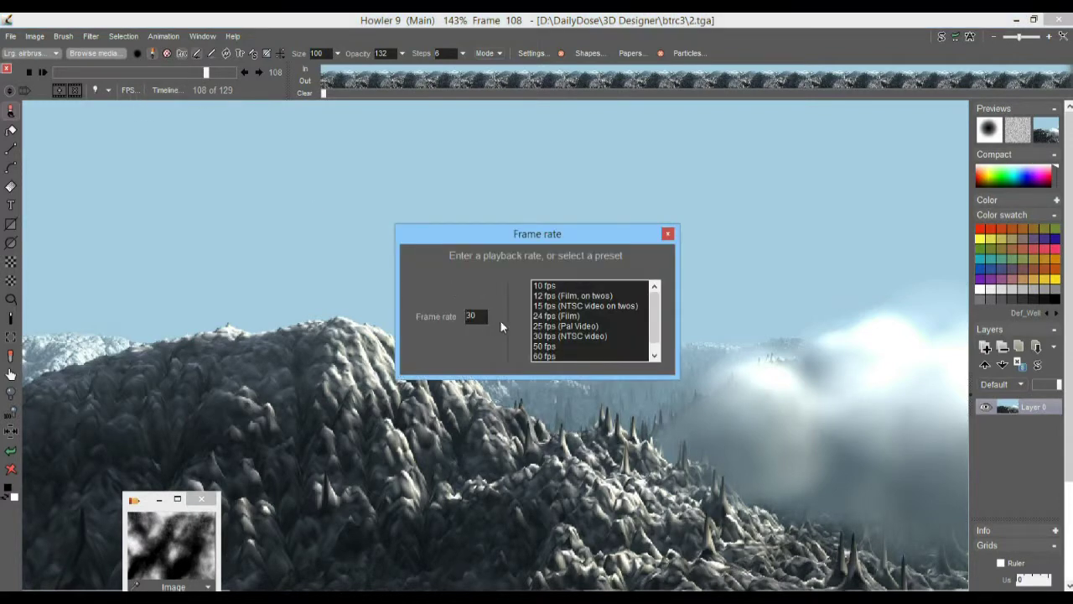
{"action": "left_click", "coordinate": [544, 336]}
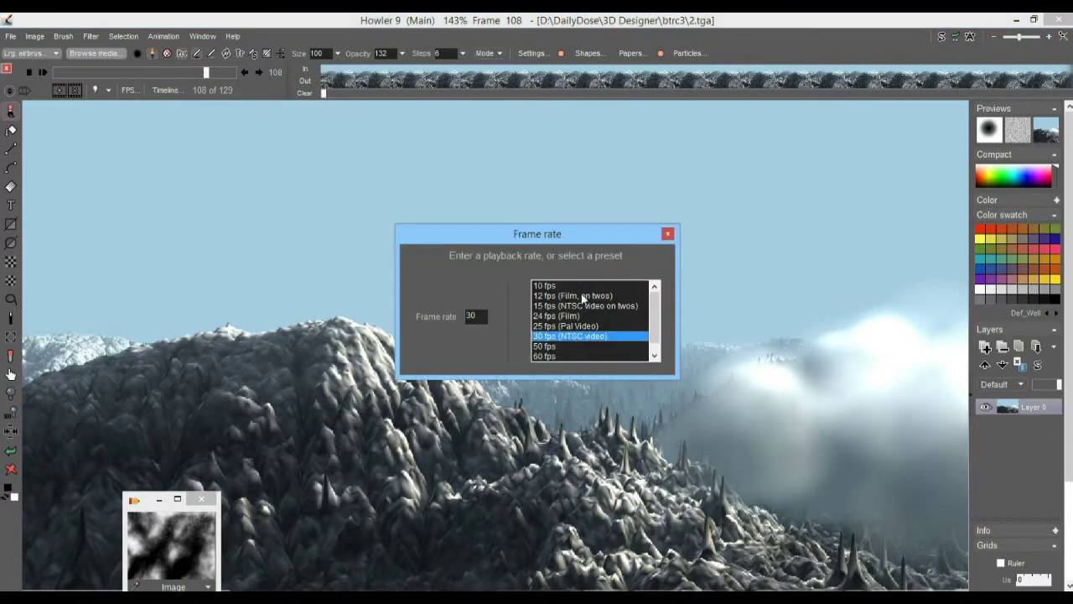
{"action": "left_click", "coordinate": [667, 234]}
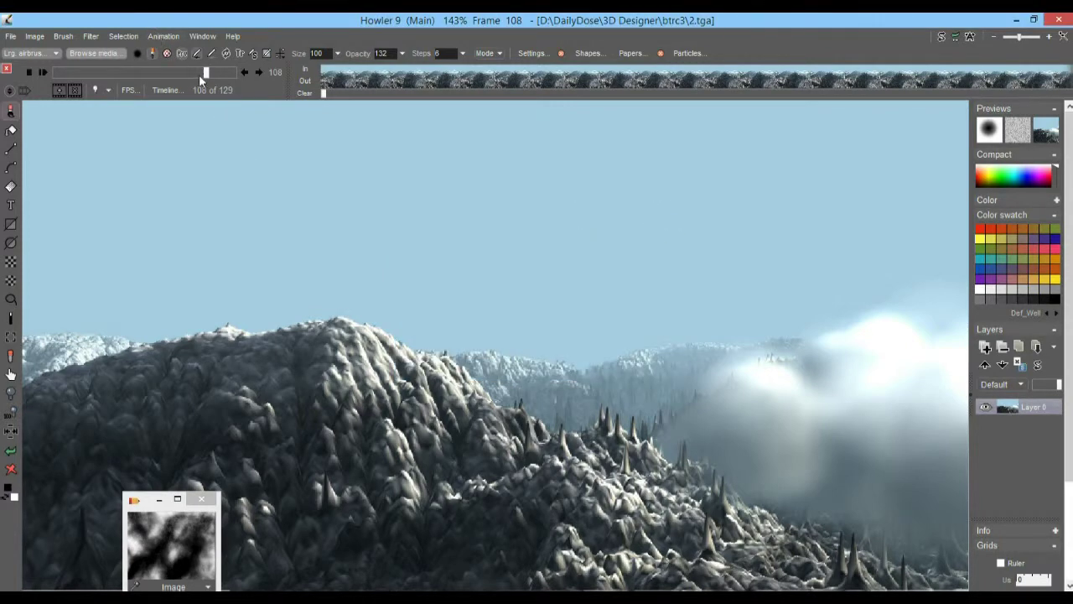
Mark frames 70 through 128 as a block and delete it from the animation
{"action": "left_click_drag", "start_coordinate": [207, 73], "coordinate": [155, 90]}
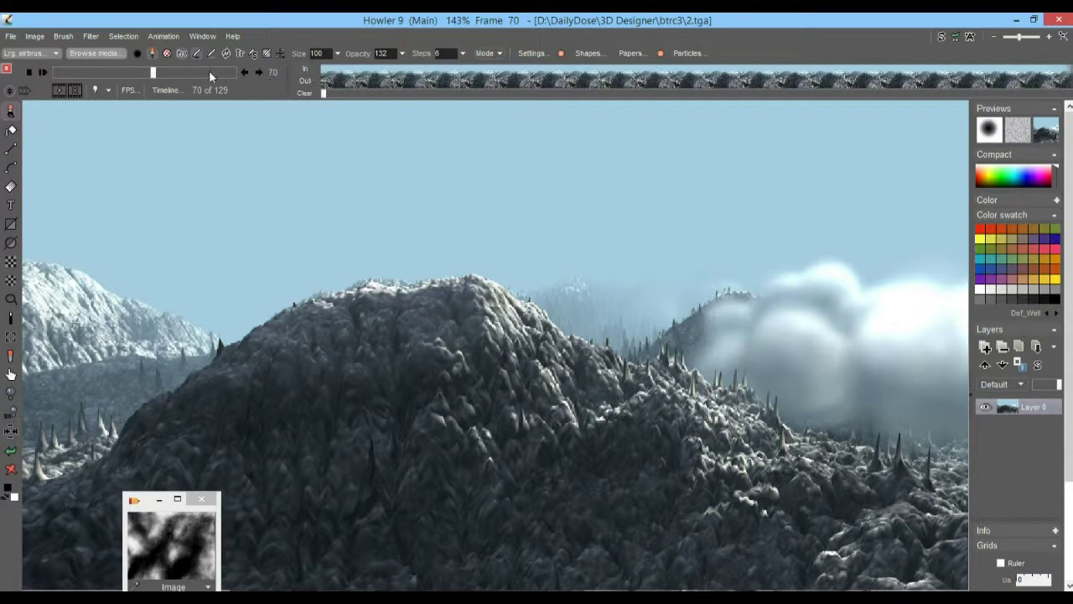
{"action": "left_click", "coordinate": [250, 74]}
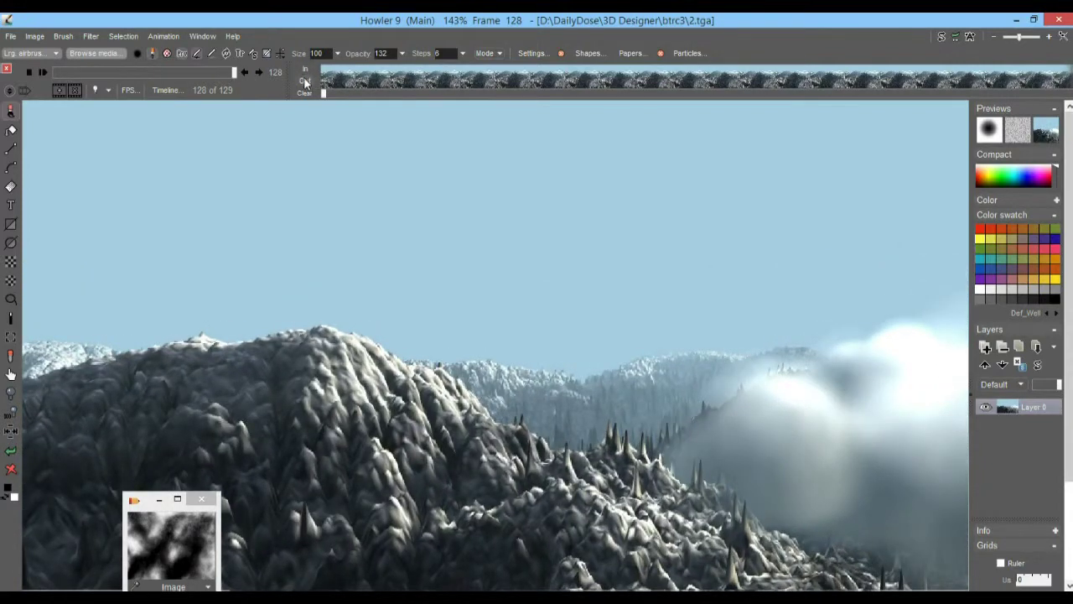
{"action": "left_click", "coordinate": [335, 79]}
{"action": "right_click", "coordinate": [350, 72]}
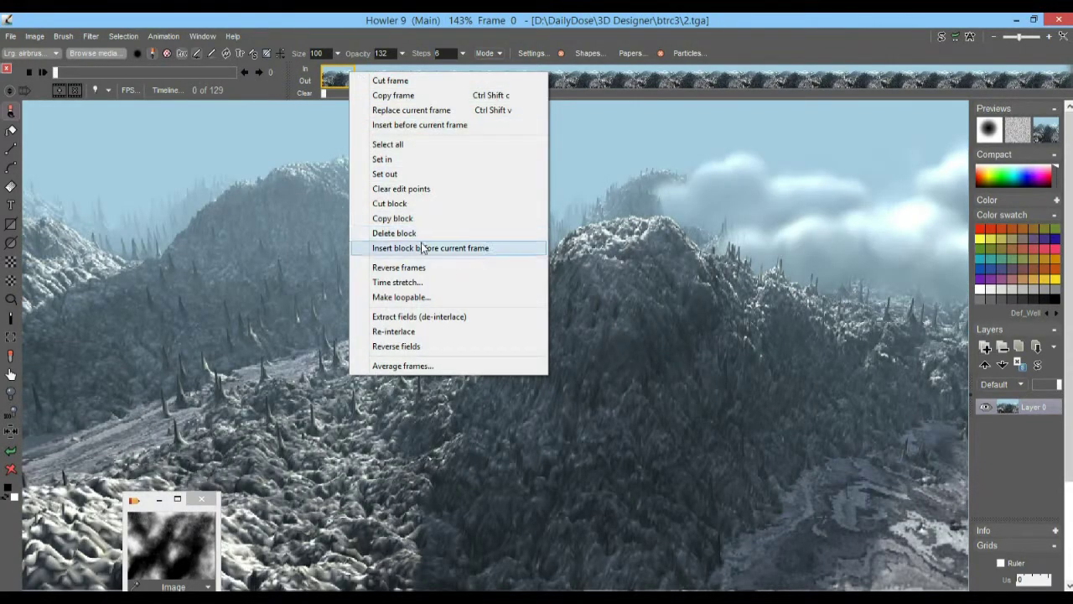
{"action": "left_click", "coordinate": [395, 234]}
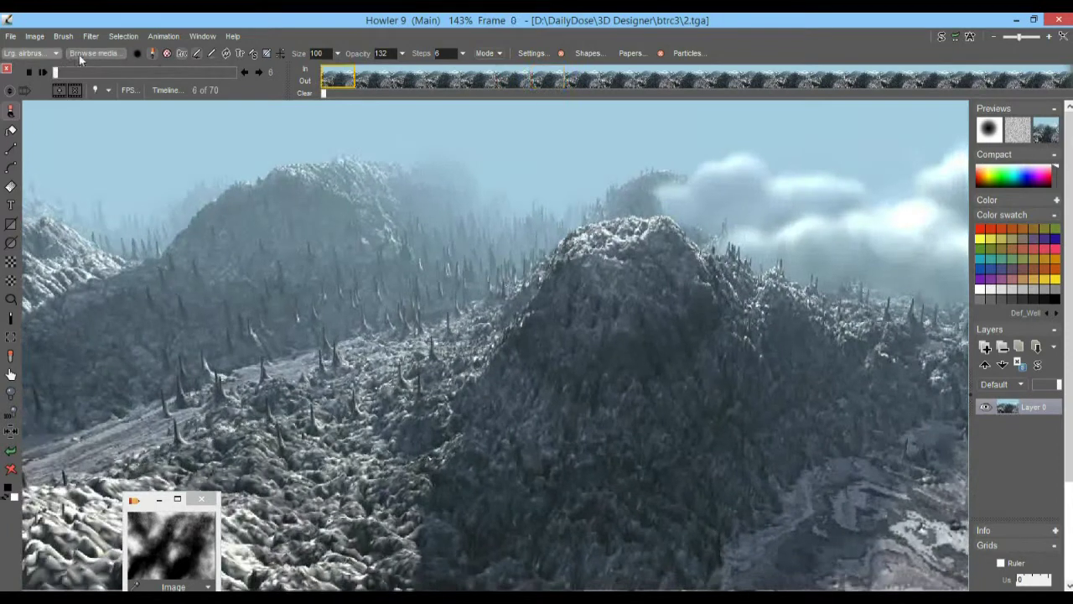
Open the animated Motion prediction module filter and move its dialog aside
{"action": "left_click", "coordinate": [91, 36]}
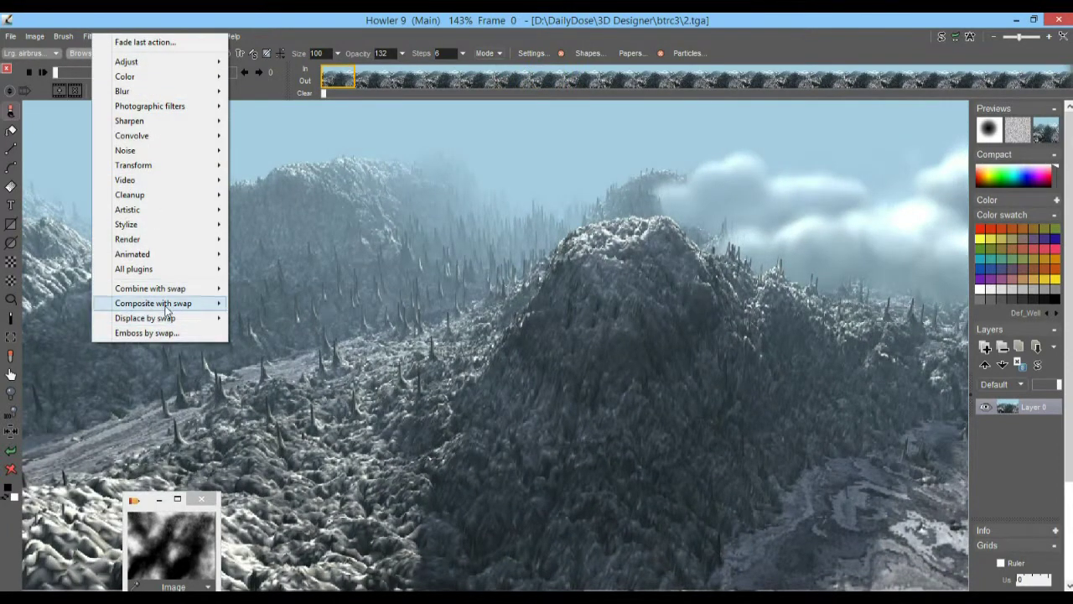
{"action": "mouse_move", "coordinate": [156, 256]}
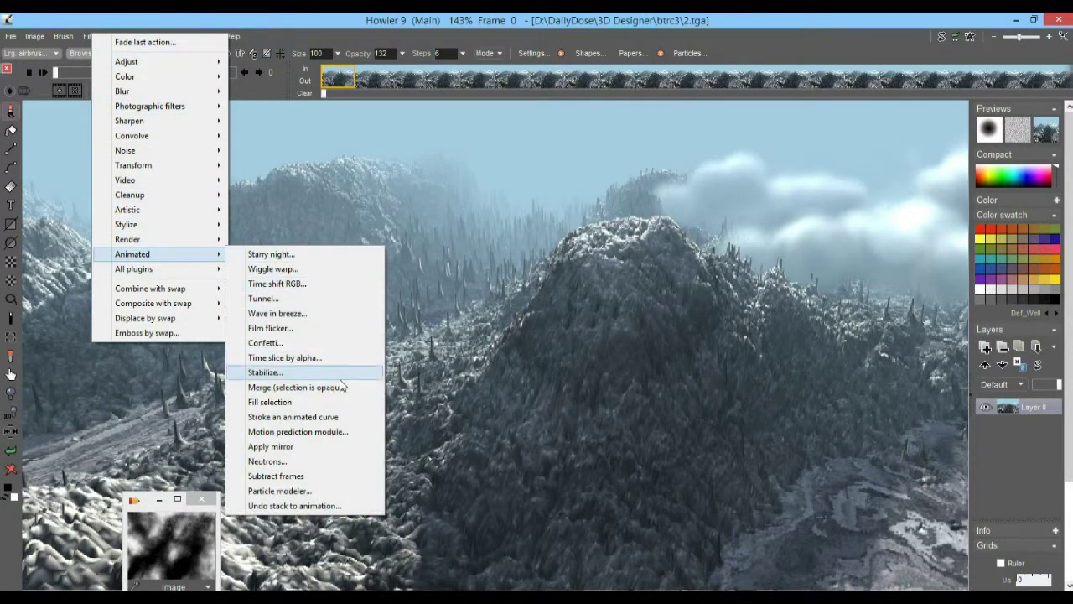
{"action": "left_click", "coordinate": [330, 432]}
{"action": "left_click_drag", "start_coordinate": [489, 145], "coordinate": [697, 174]}
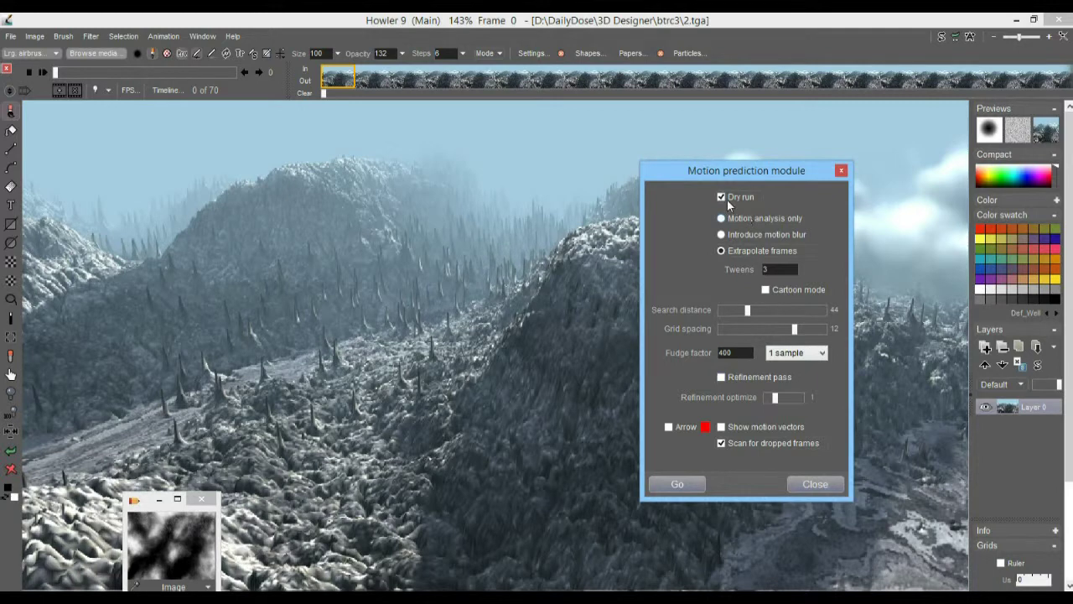
{"action": "left_click_drag", "start_coordinate": [747, 170], "coordinate": [767, 131]}
Set the search distance to 98, turn off scanning for dropped frames, and start a dry run extrapolating 3 tweens
{"action": "left_click_drag", "start_coordinate": [775, 271], "coordinate": [805, 270]}
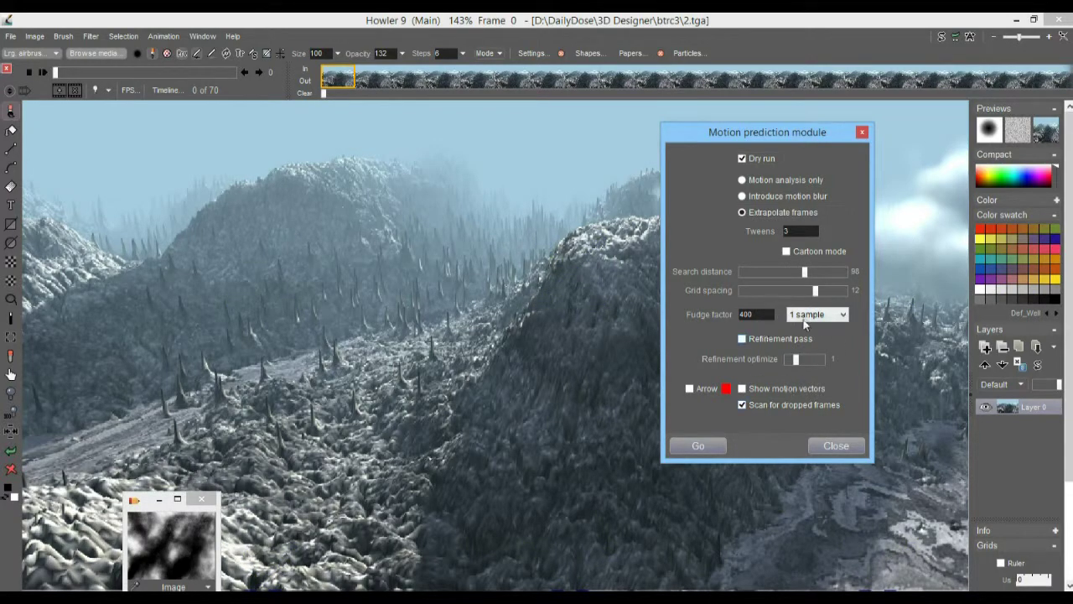
{"action": "left_click", "coordinate": [821, 293]}
{"action": "mouse_move", "coordinate": [819, 291]}
{"action": "left_click", "coordinate": [700, 445]}
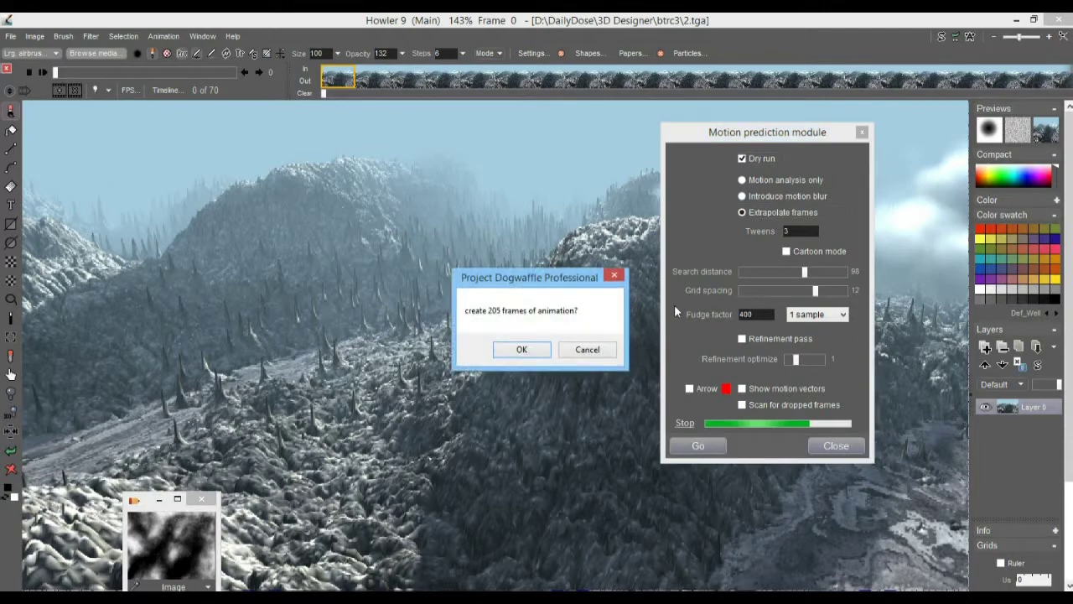
{"action": "left_click", "coordinate": [521, 351]}
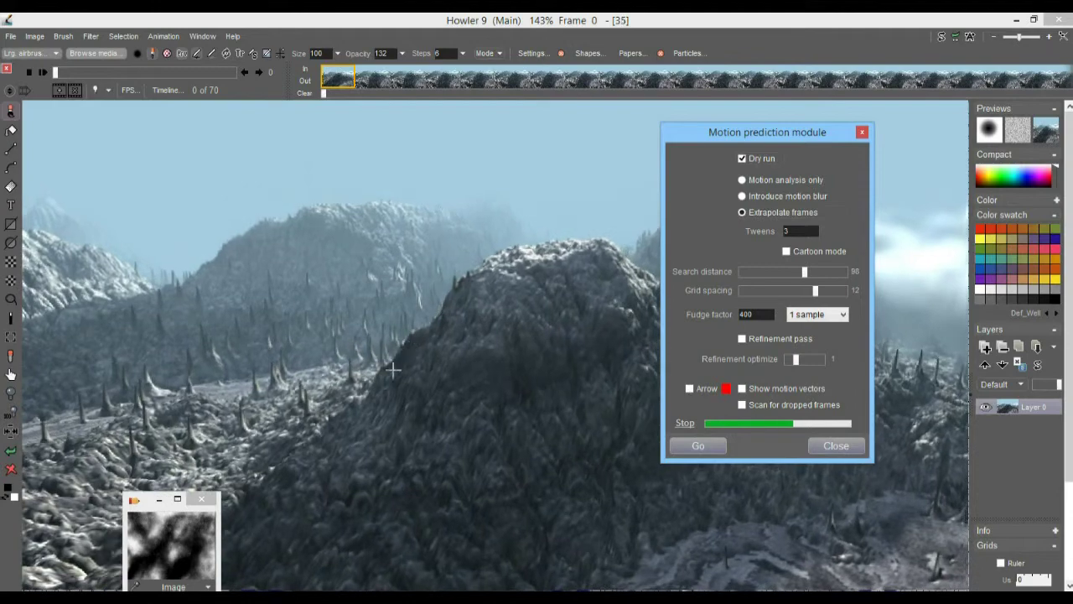
Set the tweens to 11 and preview the extrapolated frames with another dry run
{"action": "left_click_drag", "start_coordinate": [755, 139], "coordinate": [189, 123]}
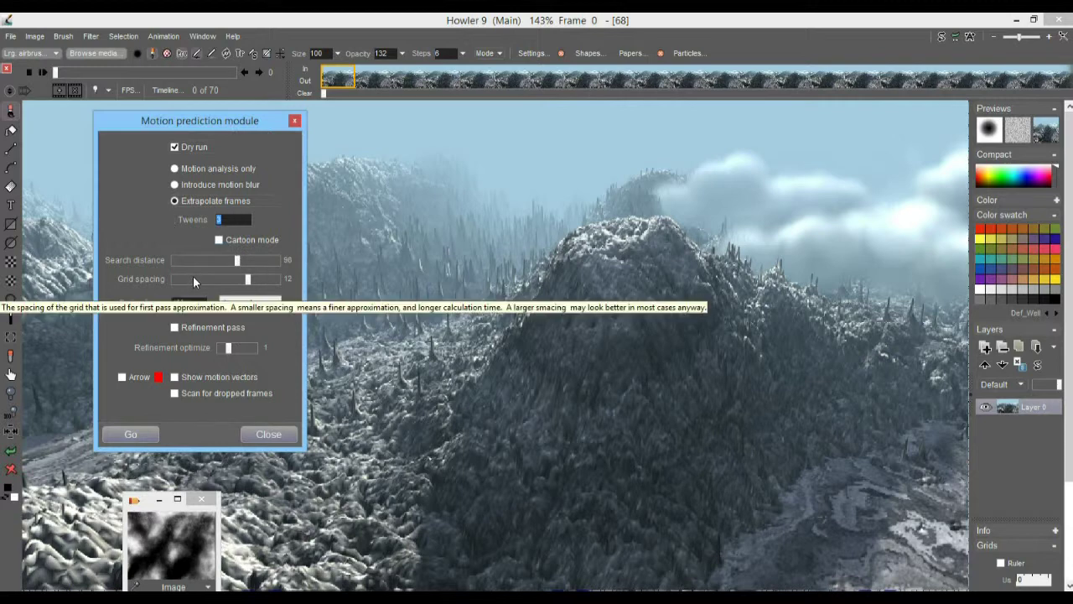
{"action": "type", "text": "11"}
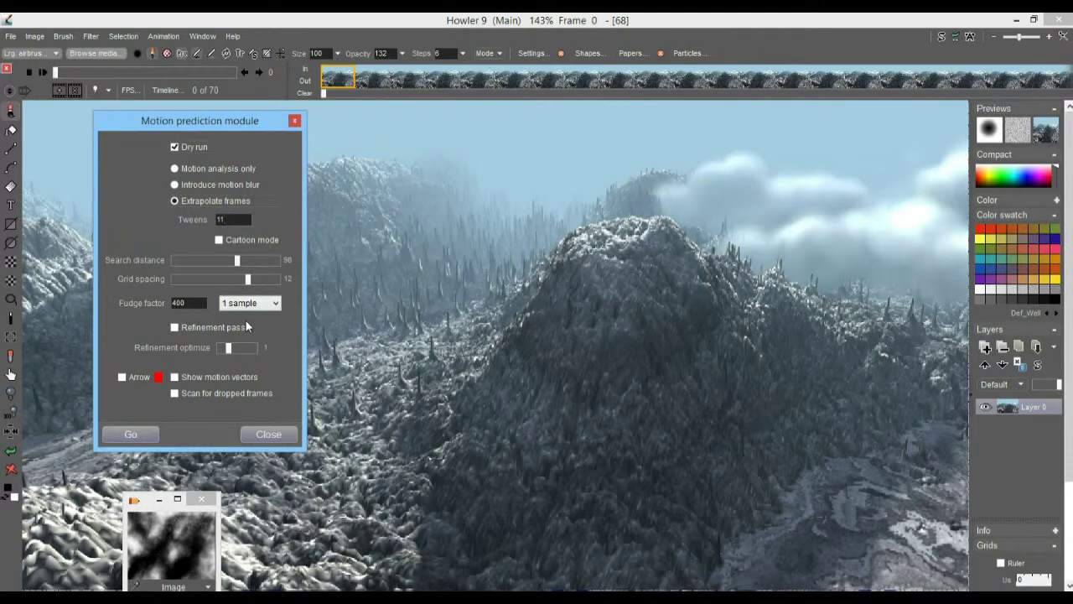
{"action": "left_click", "coordinate": [130, 436]}
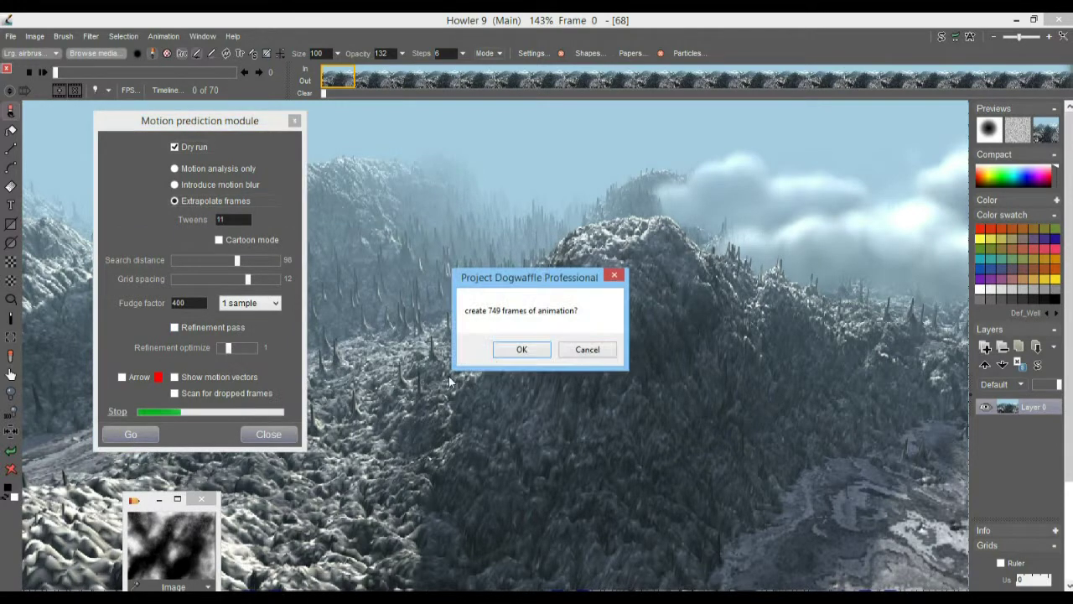
{"action": "left_click", "coordinate": [516, 350]}
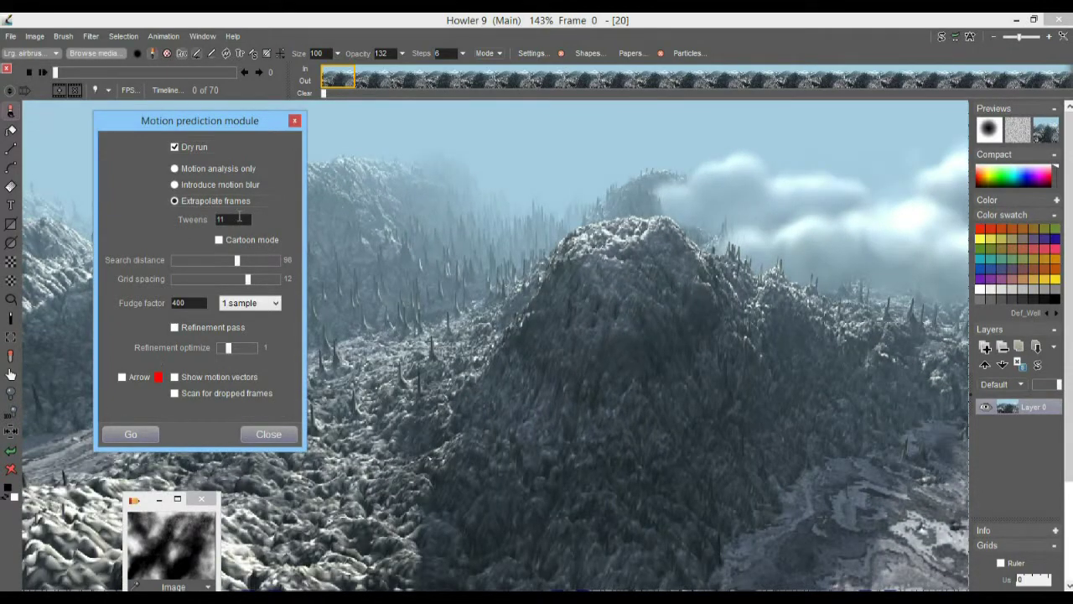
Set the tweens to 8, keep 1 sample, preview the extrapolated frames in a dry run, and stop it
{"action": "type", "text": "8"}
{"action": "left_click", "coordinate": [256, 307]}
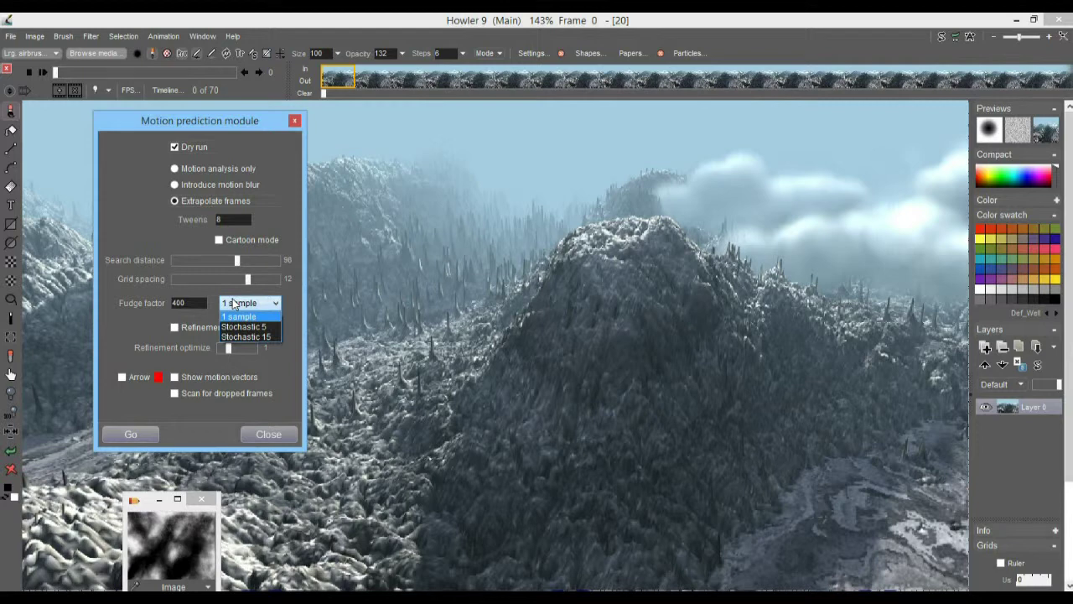
{"action": "left_click", "coordinate": [235, 304]}
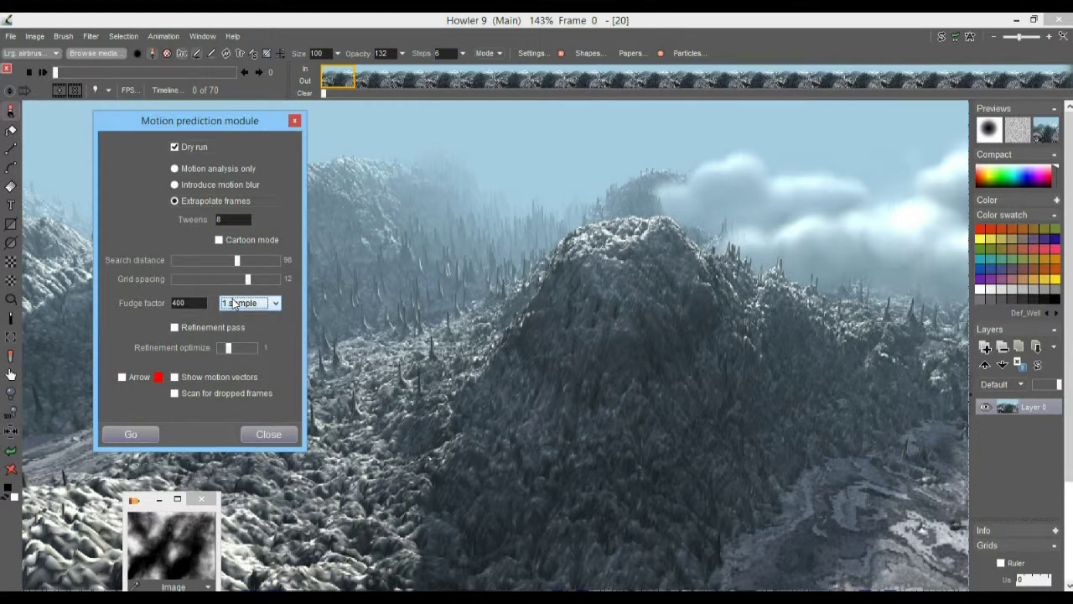
{"action": "left_click", "coordinate": [144, 435]}
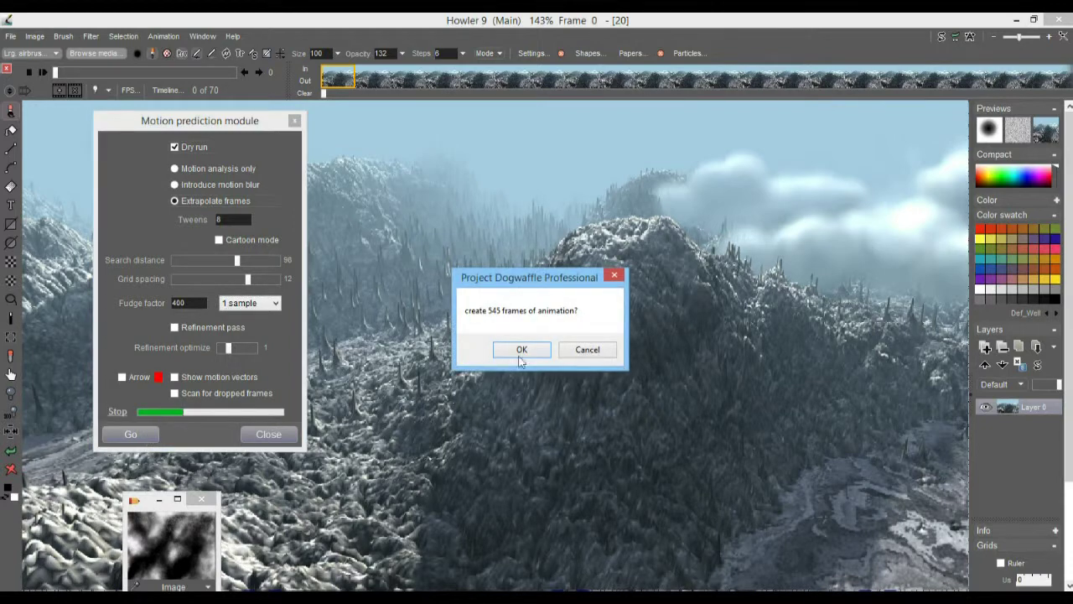
{"action": "left_click", "coordinate": [522, 350]}
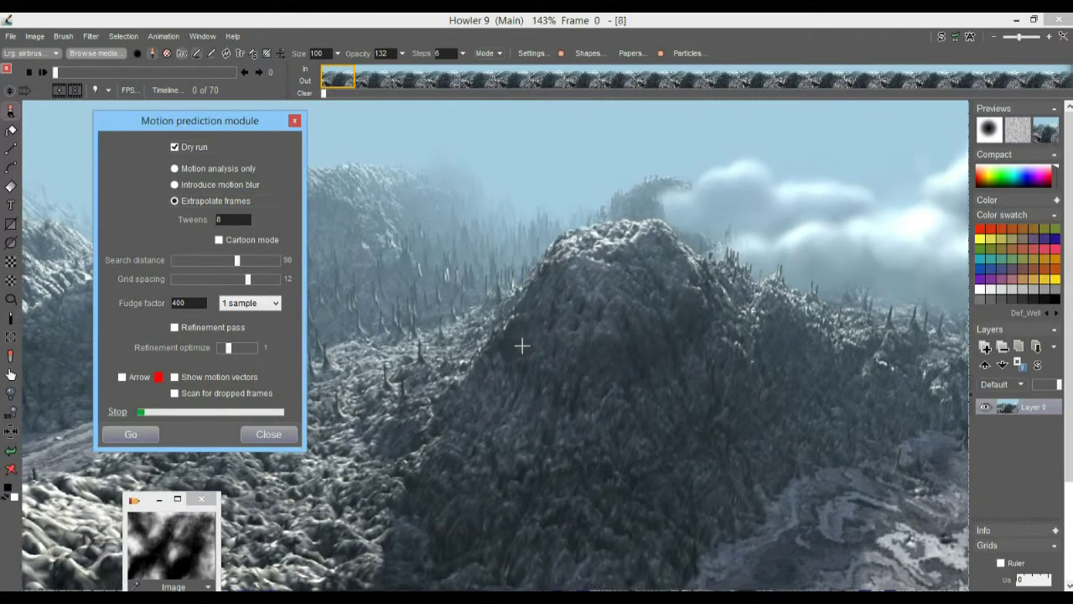
{"action": "left_click", "coordinate": [115, 411]}
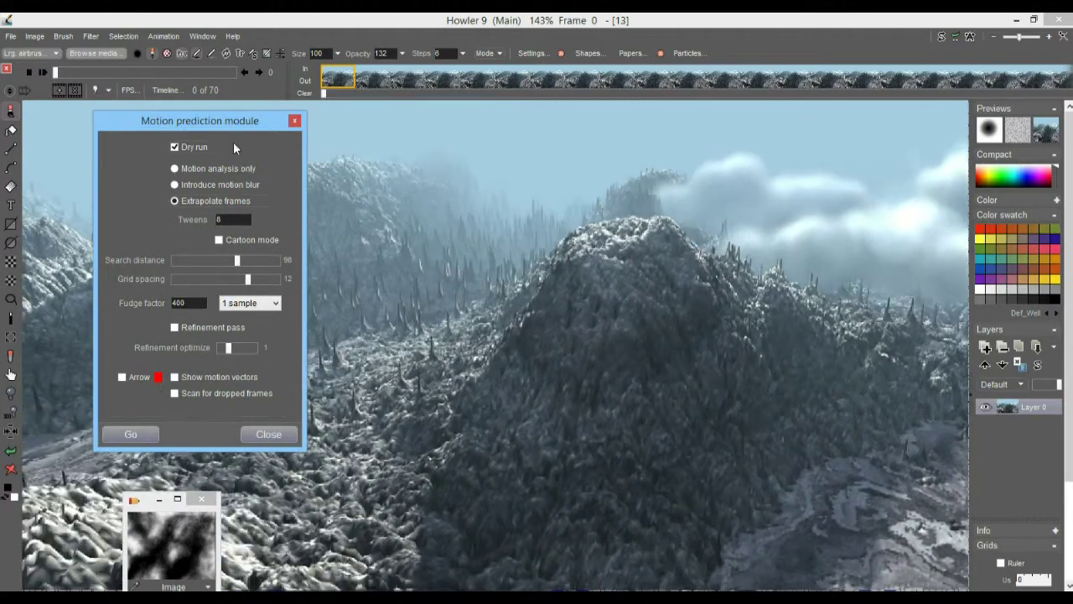
Turn off the dry run, extrapolate the animation with 8 tweens, accept creating 545 frames, and close the Motion prediction module
{"action": "left_click", "coordinate": [178, 148]}
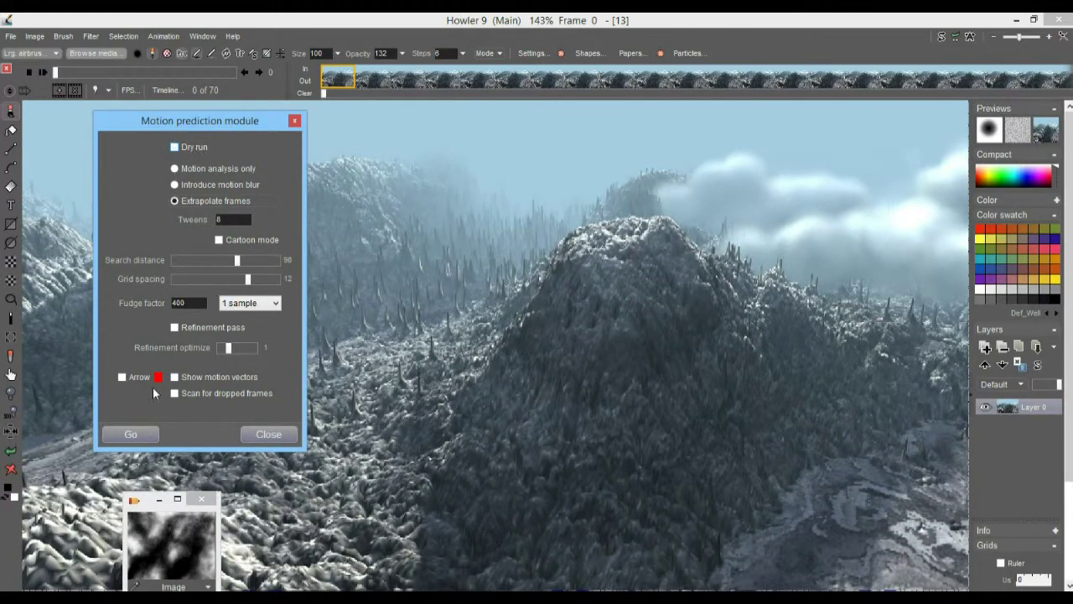
{"action": "left_click", "coordinate": [132, 433]}
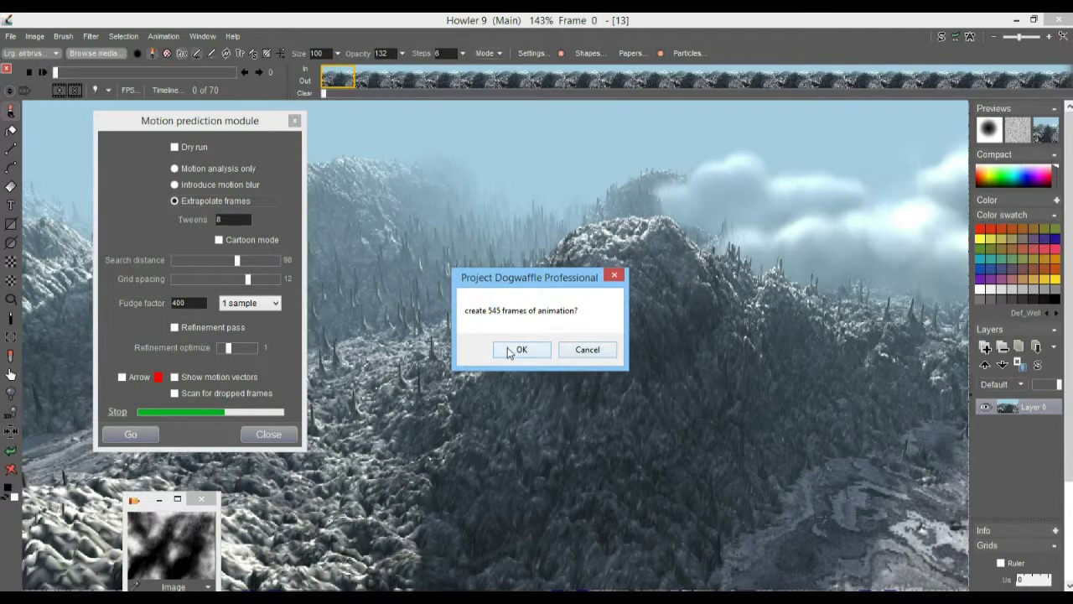
{"action": "left_click", "coordinate": [519, 350]}
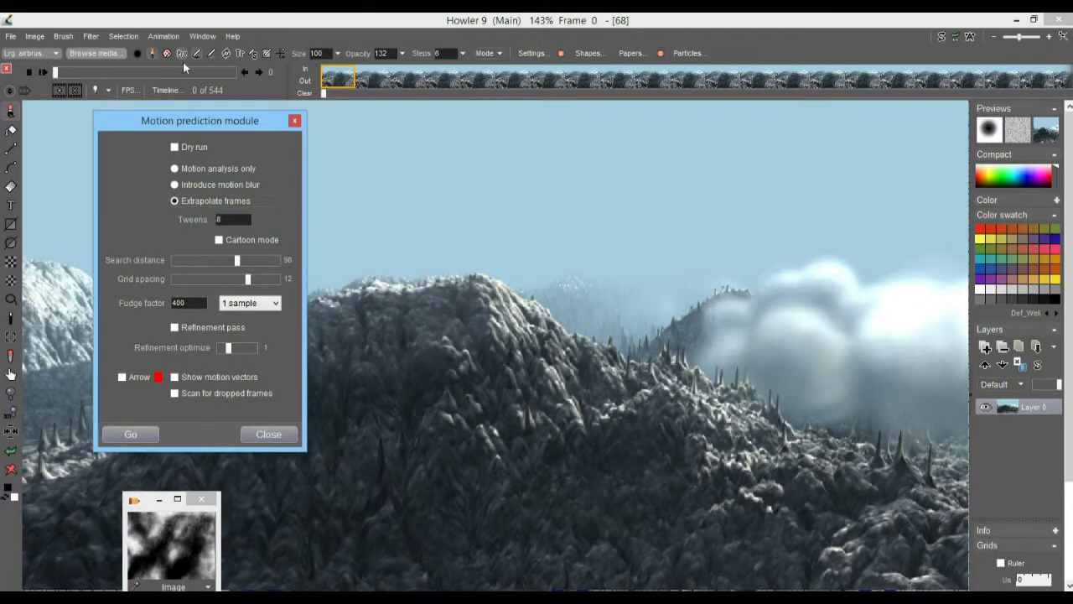
{"action": "left_click", "coordinate": [295, 121]}
Check the first and last frames of the extrapolated animation and play it from the beginning
{"action": "left_click", "coordinate": [42, 73]}
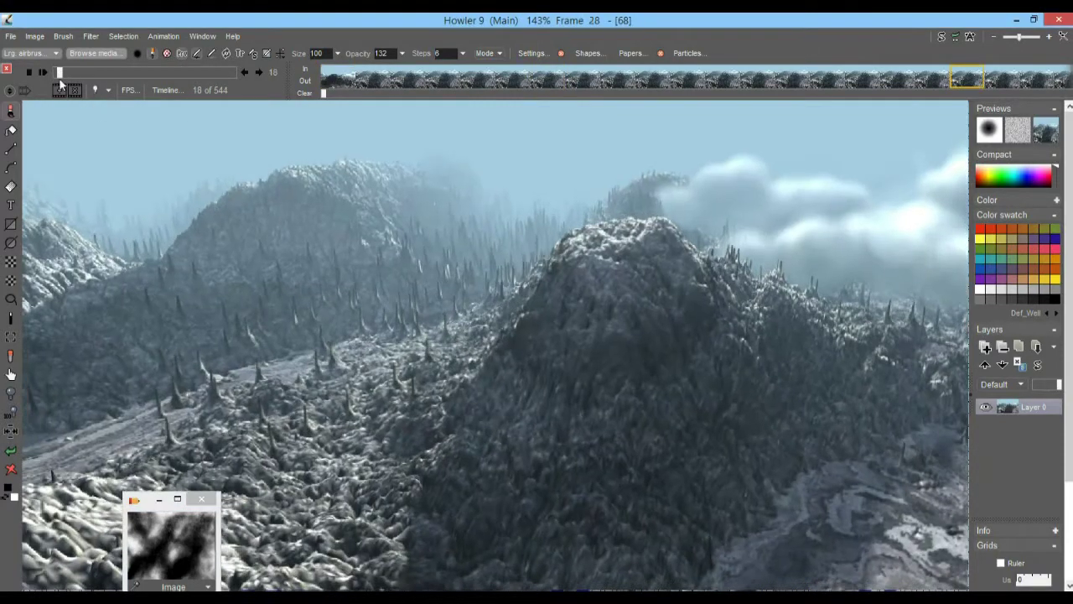
{"action": "left_click", "coordinate": [235, 73]}
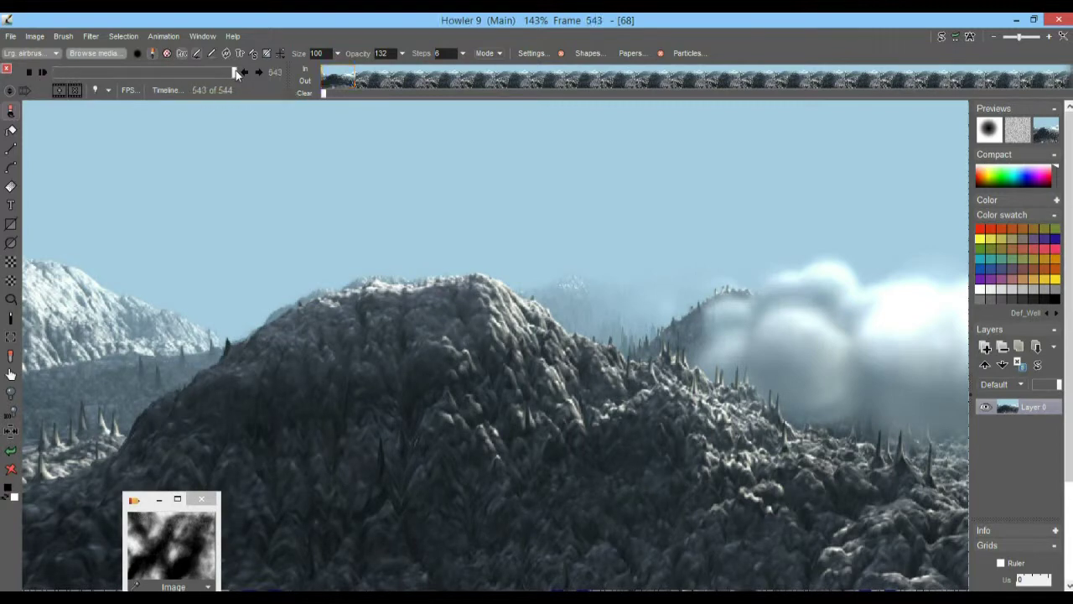
{"action": "left_click", "coordinate": [54, 73]}
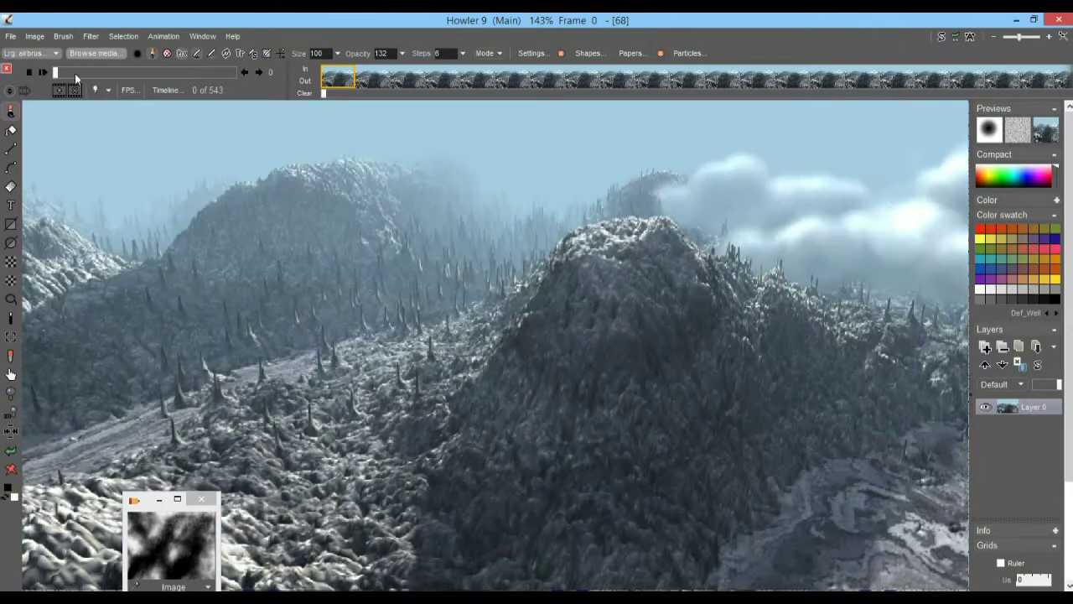
{"action": "left_click", "coordinate": [60, 73]}
{"action": "left_click_drag", "start_coordinate": [61, 74], "coordinate": [33, 74]}
{"action": "left_click", "coordinate": [44, 71]}
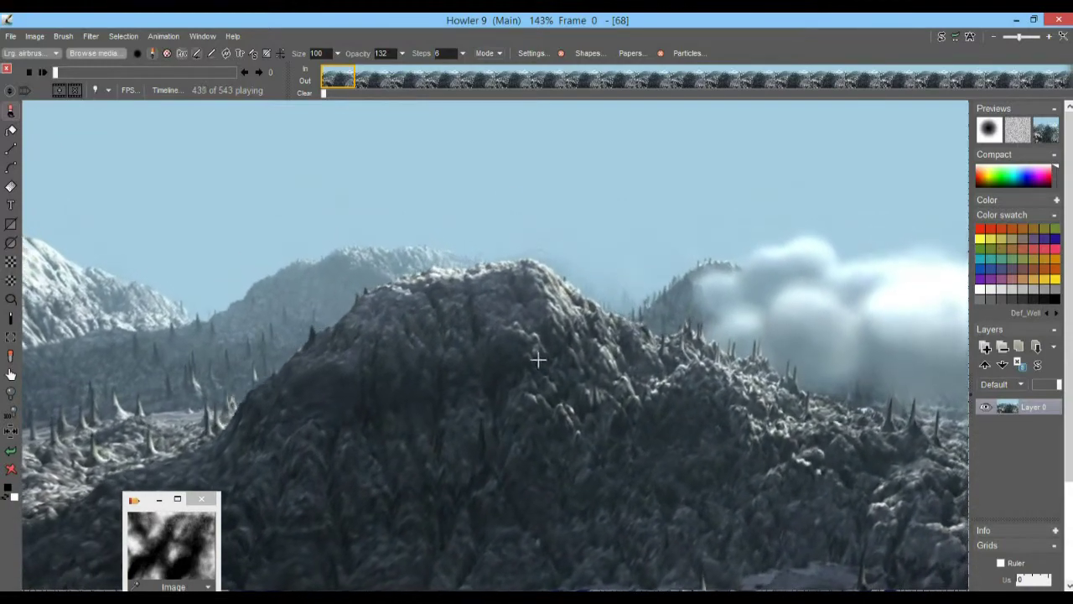
Scrub through the early frames at 100% zoom to examine the smoothness of the in-between motion
{"action": "left_click_drag", "start_coordinate": [192, 75], "coordinate": [107, 72]}
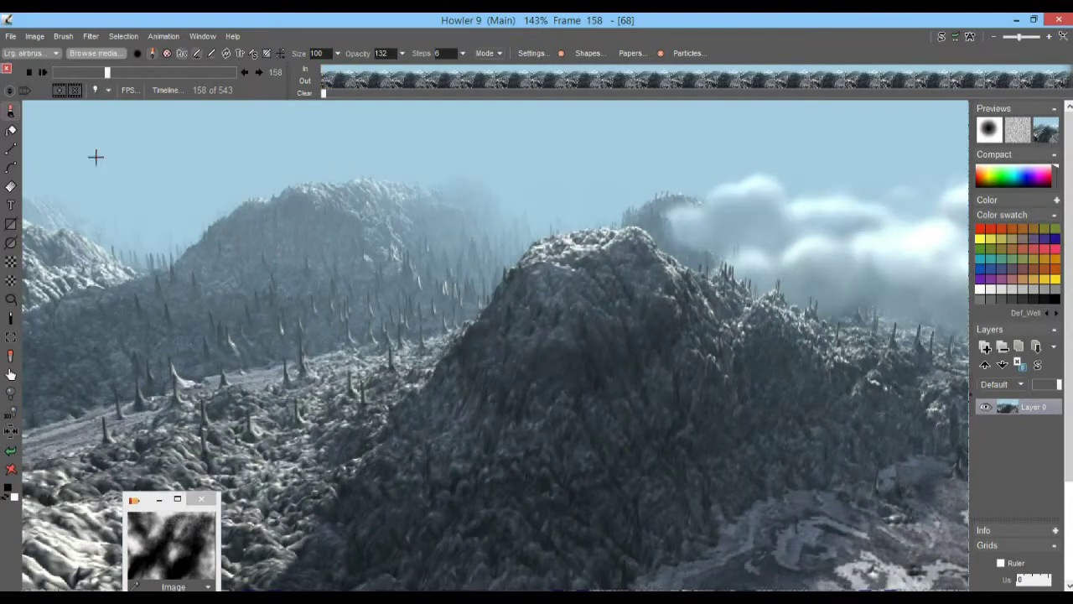
{"action": "left_click", "coordinate": [10, 419]}
{"action": "mouse_move", "coordinate": [88, 73]}
{"action": "left_mouse_down"}
{"action": "mouse_move", "coordinate": [62, 72]}
{"action": "mouse_move", "coordinate": [133, 72]}
{"action": "mouse_move", "coordinate": [77, 73]}
{"action": "left_mouse_up"}
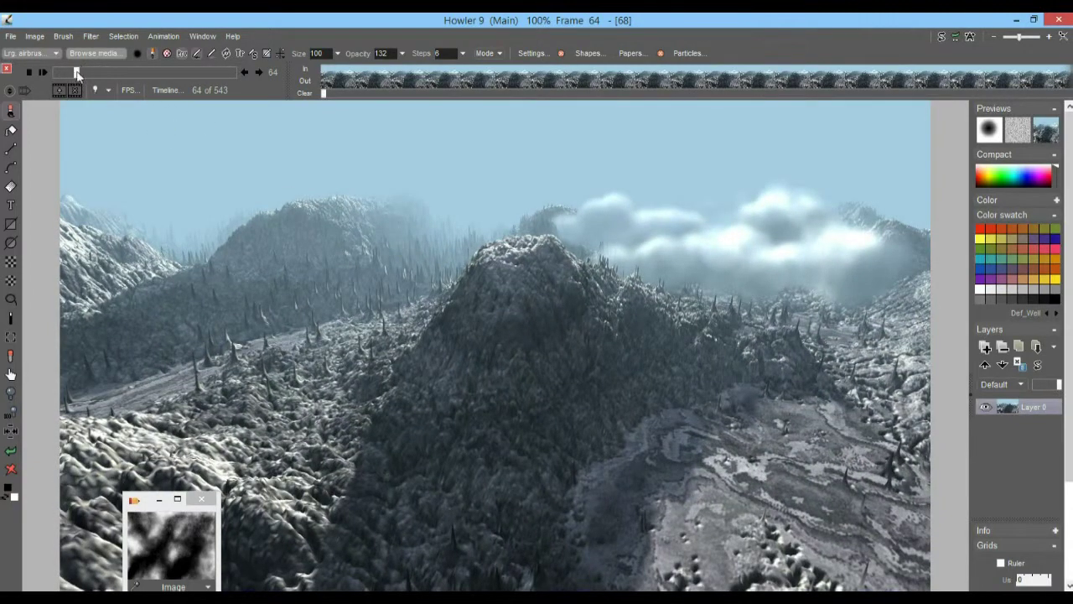
{"action": "mouse_move", "coordinate": [73, 73]}
{"action": "left_mouse_down"}
{"action": "mouse_move", "coordinate": [89, 73]}
{"action": "mouse_move", "coordinate": [71, 73]}
{"action": "left_mouse_up"}
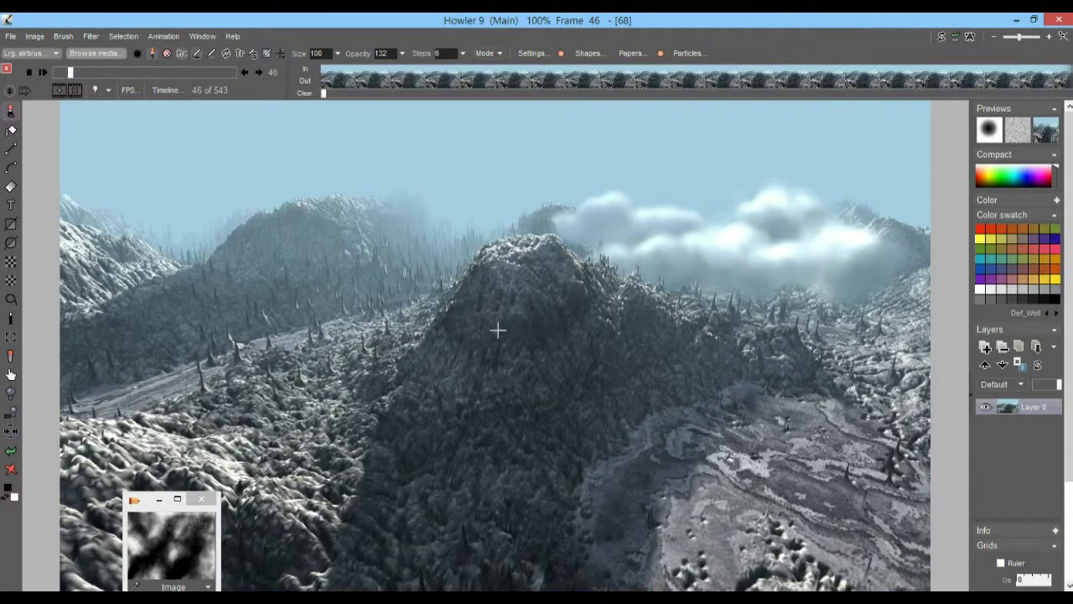
{"action": "left_click_drag", "start_coordinate": [91, 73], "coordinate": [94, 73]}
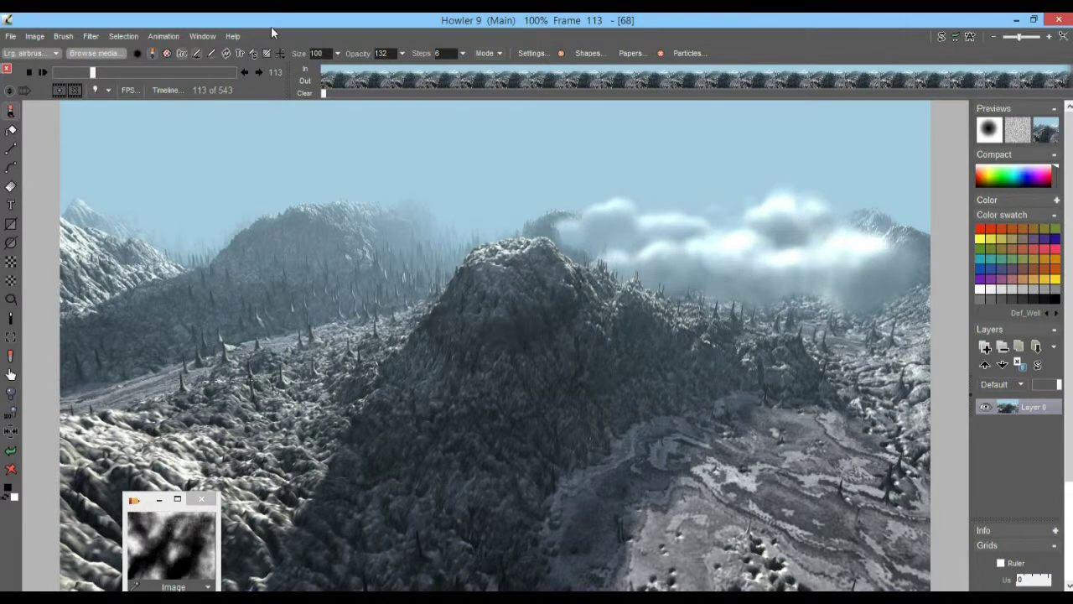
{"action": "left_click_drag", "start_coordinate": [80, 71], "coordinate": [55, 72]}
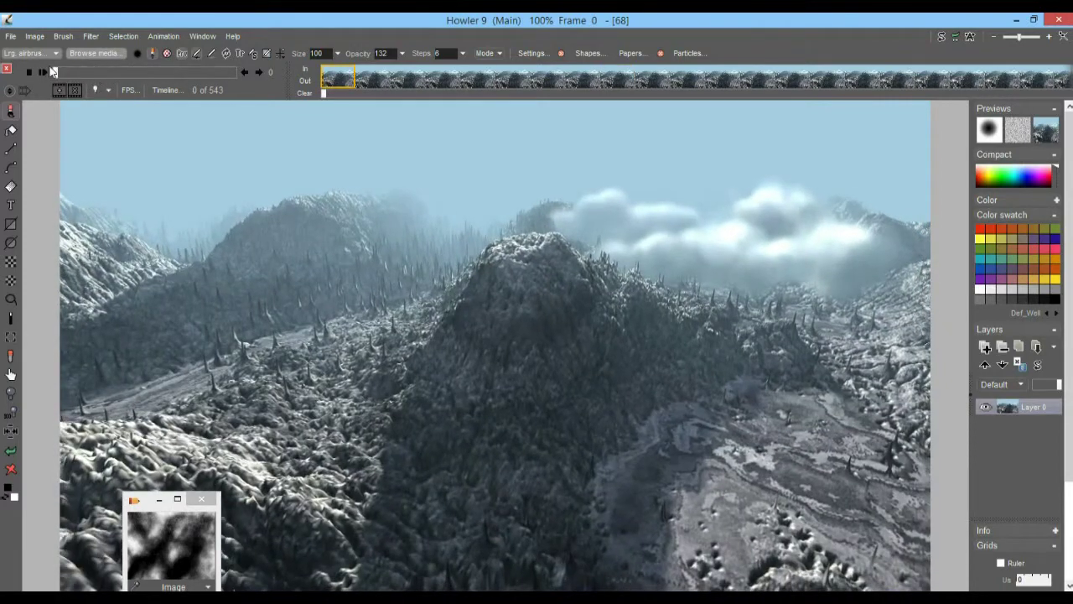
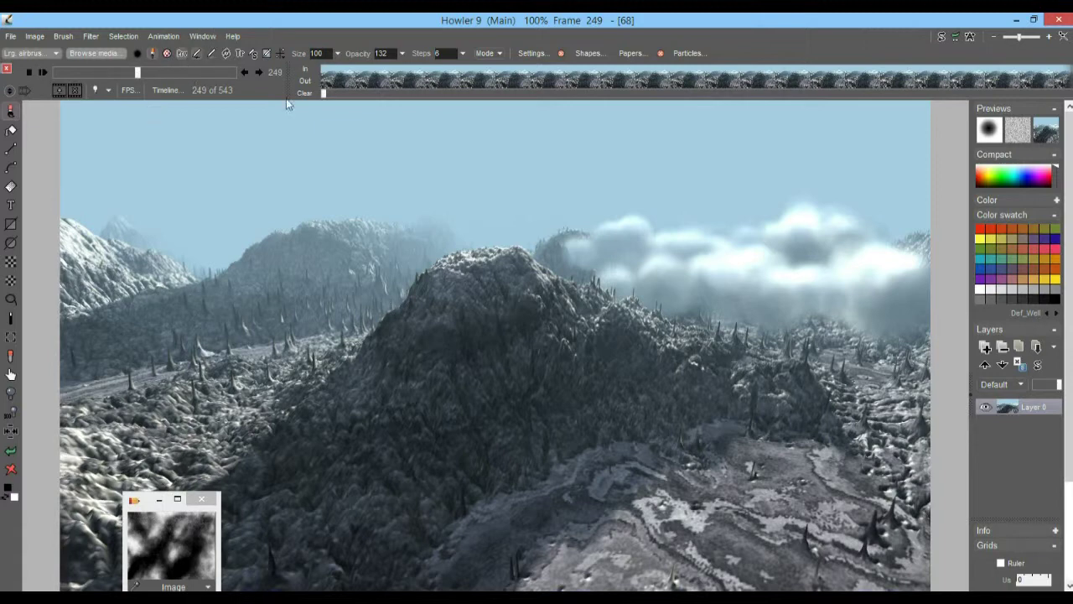
Free the current animation from memory
{"action": "left_click", "coordinate": [163, 36]}
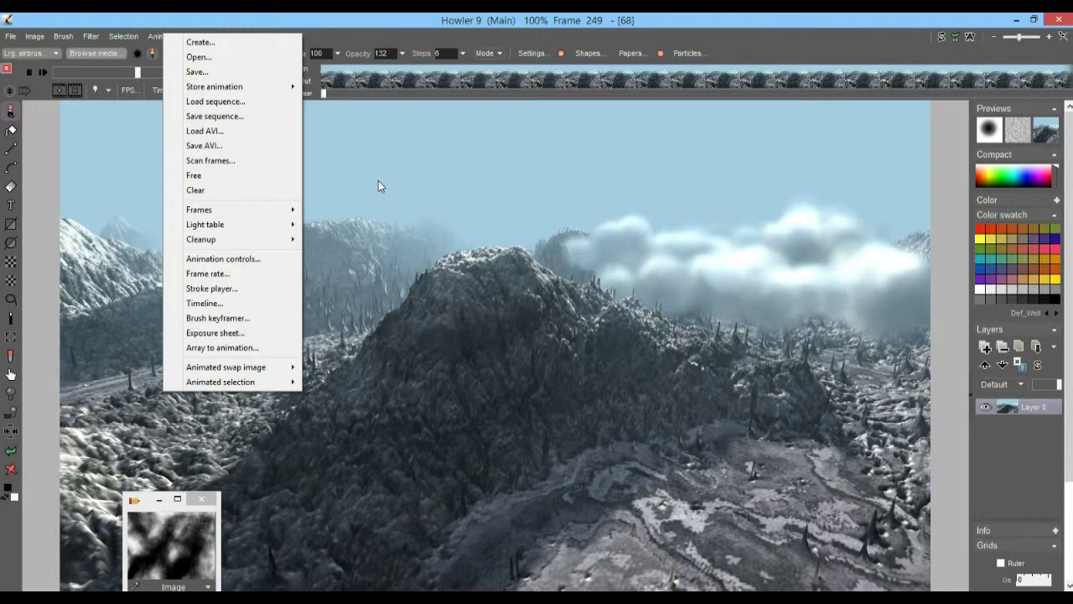
{"action": "key", "text": "Escape"}
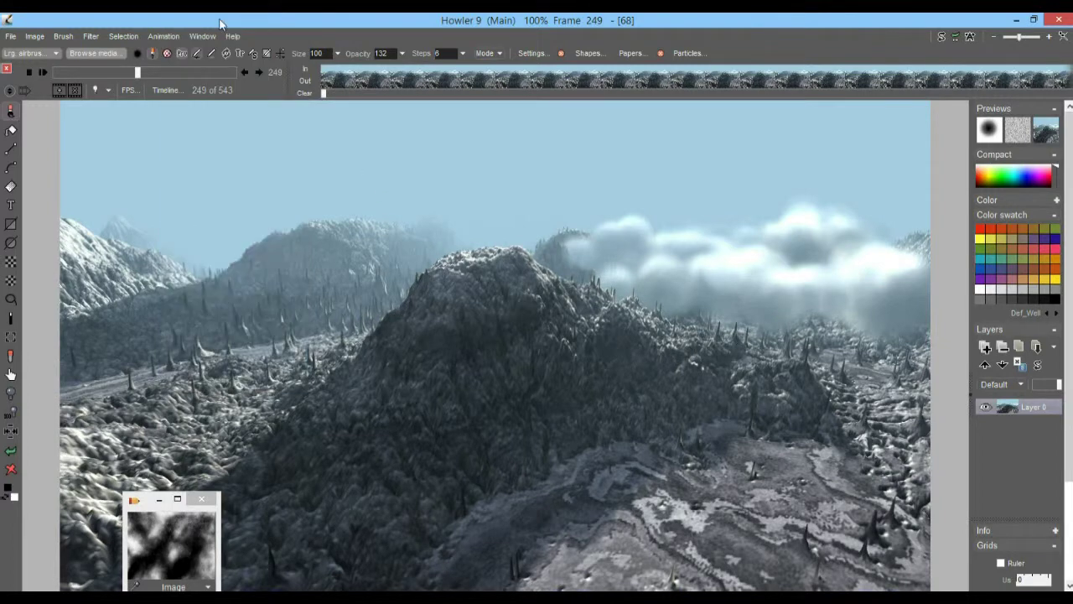
{"action": "left_click", "coordinate": [165, 37]}
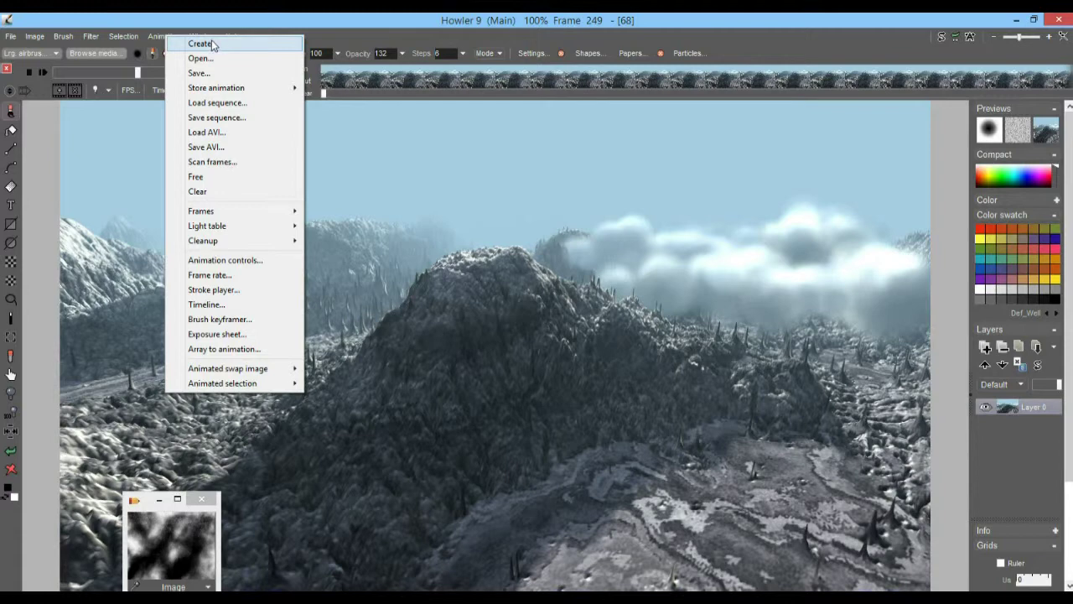
{"action": "left_click", "coordinate": [217, 176]}
{"action": "left_click", "coordinate": [475, 376]}
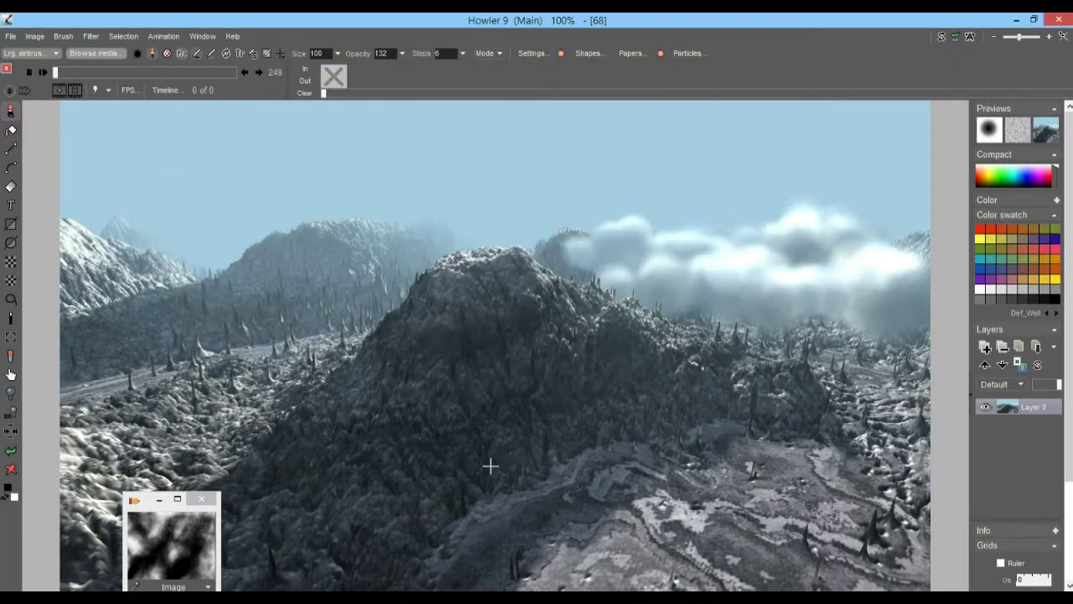
Put the stored greyscale elevation image on the canvas and resample it to a height of 360 pixels with constrained proportions
{"action": "left_click", "coordinate": [168, 553]}
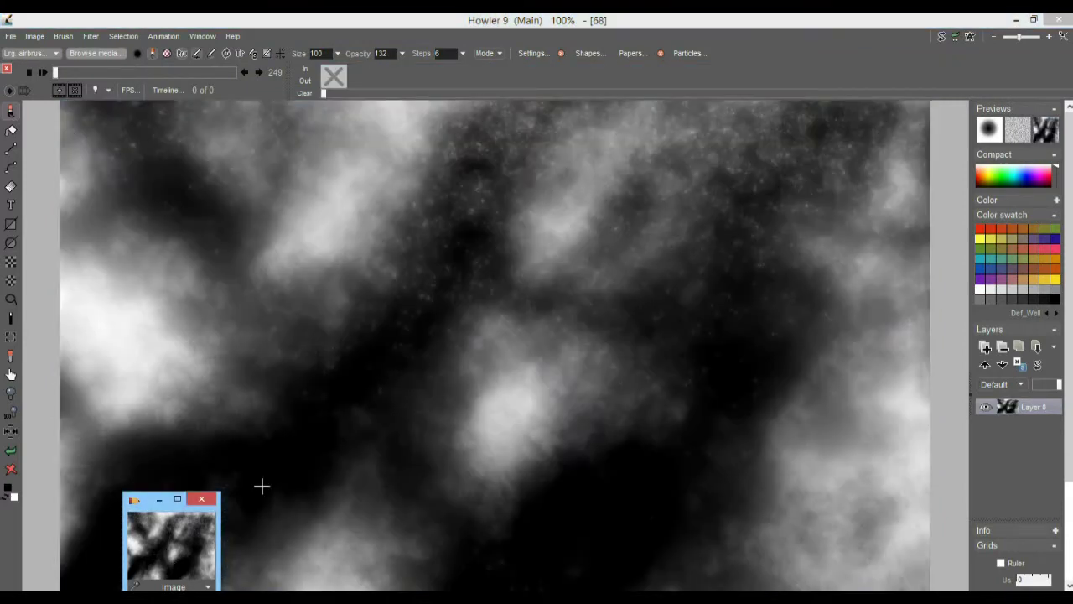
{"action": "left_click", "coordinate": [34, 37]}
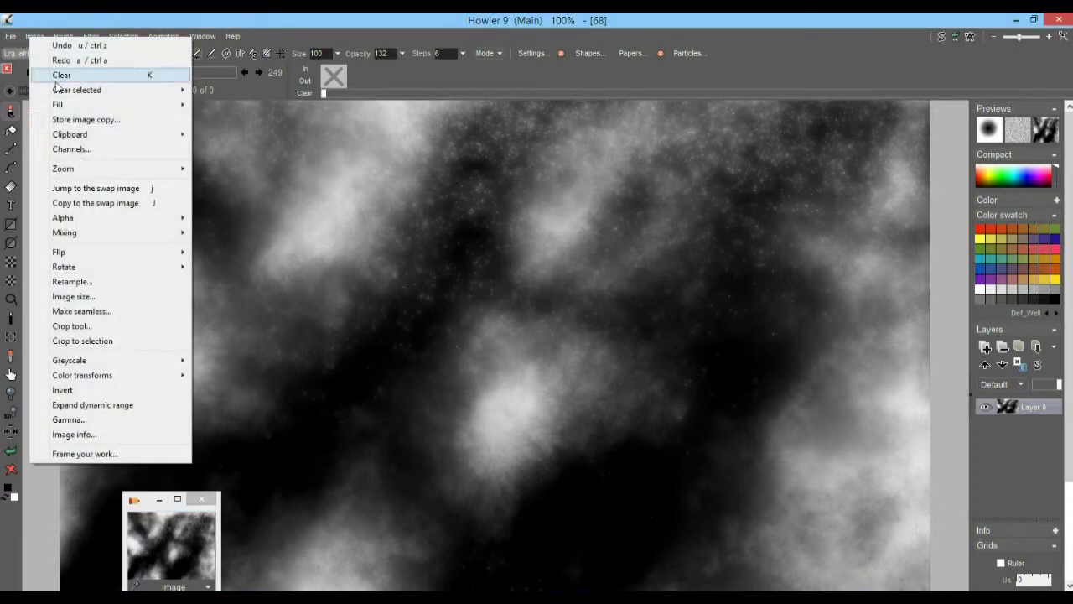
{"action": "left_click", "coordinate": [96, 284]}
{"action": "double_click", "coordinate": [447, 235]}
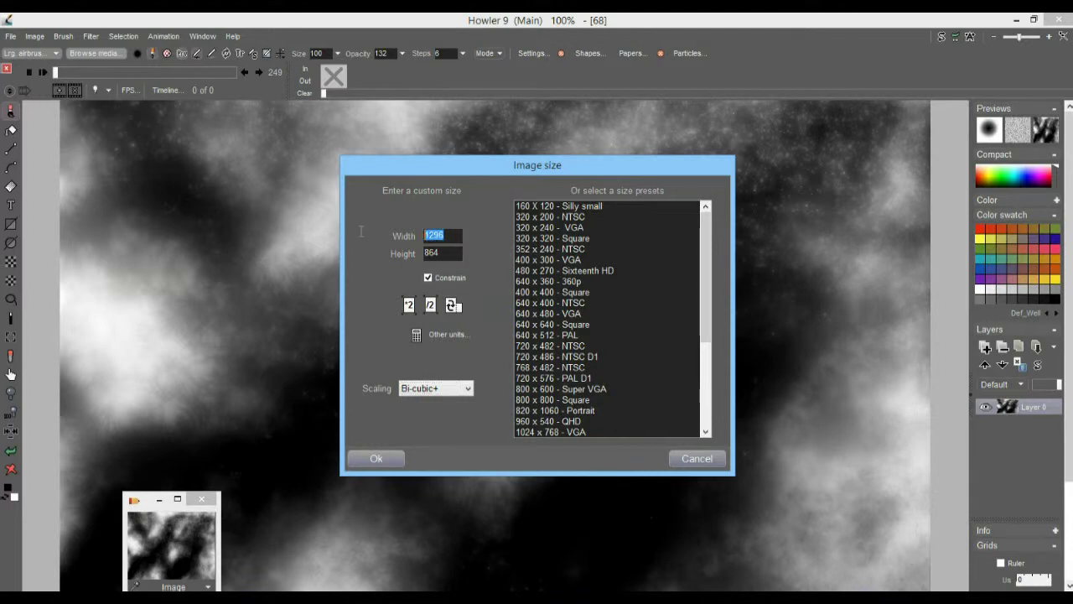
{"action": "type", "text": "640"}
{"action": "double_click", "coordinate": [449, 253]}
{"action": "type", "text": "360"}
{"action": "left_click", "coordinate": [375, 460]}
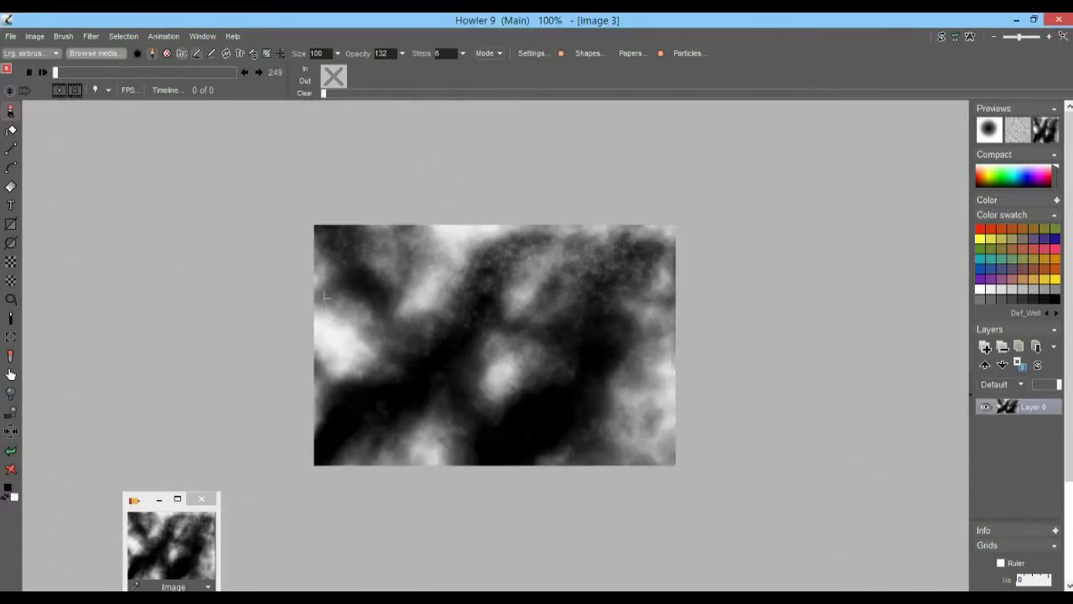
Compare the resized elevation image with the swap image and store a copy of the elevation image
{"action": "scroll", "coordinate": [314, 221], "scroll_direction": "up", "scroll_amount": 1}
{"action": "scroll", "coordinate": [294, 222], "scroll_direction": "down", "scroll_amount": 2}
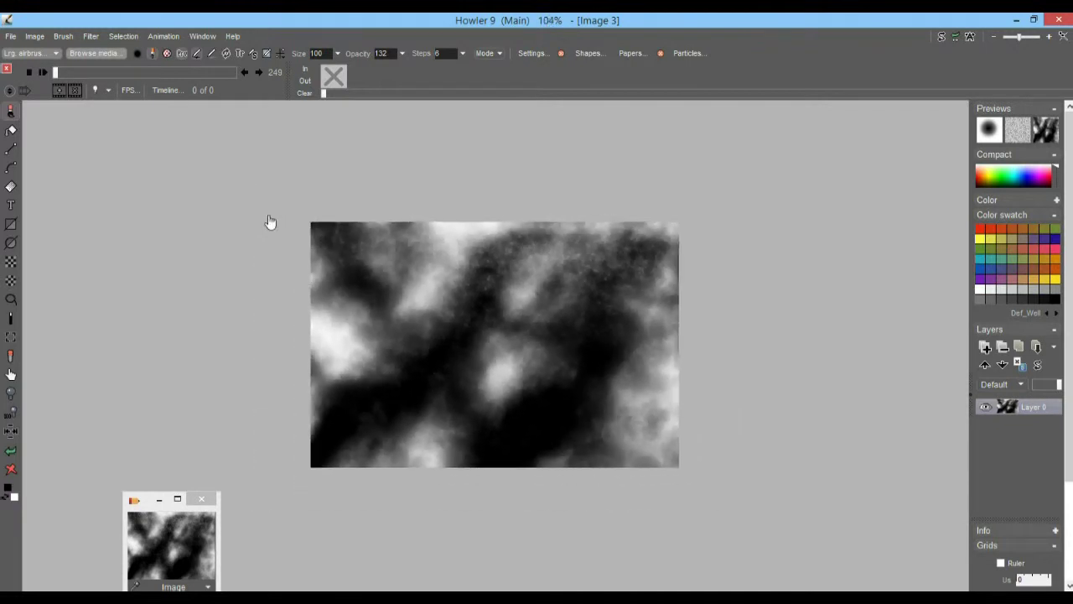
{"action": "scroll", "coordinate": [297, 219], "scroll_direction": "up", "scroll_amount": 2}
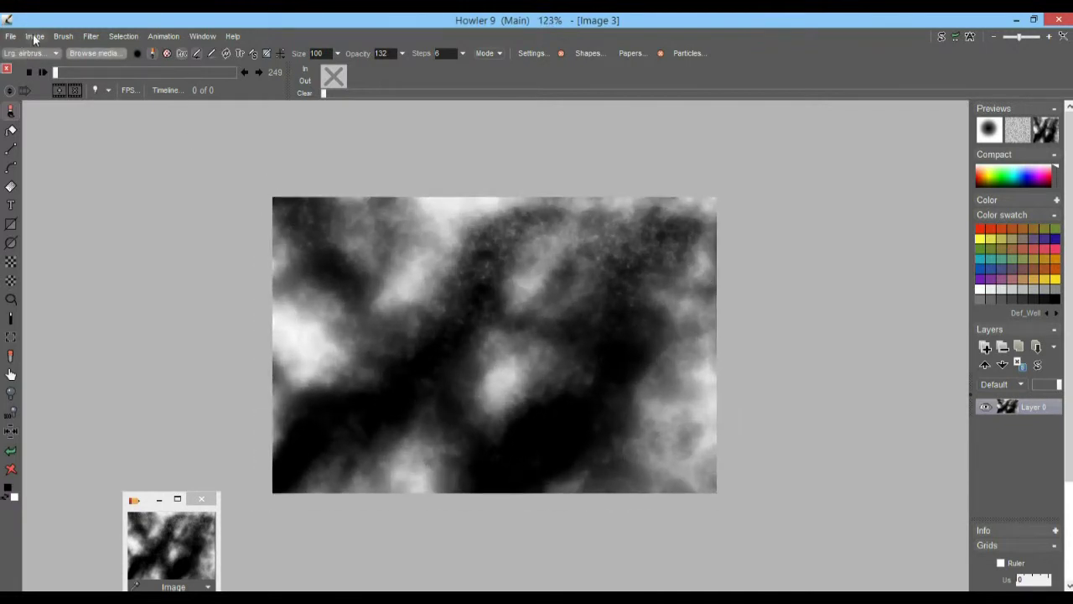
{"action": "left_click", "coordinate": [942, 38]}
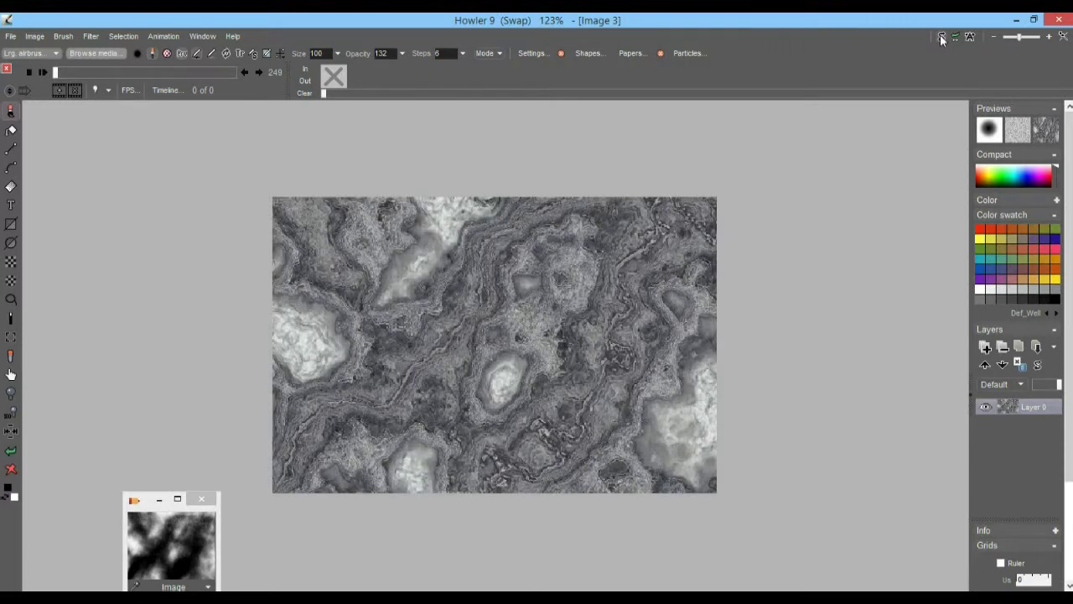
{"action": "left_click", "coordinate": [942, 37]}
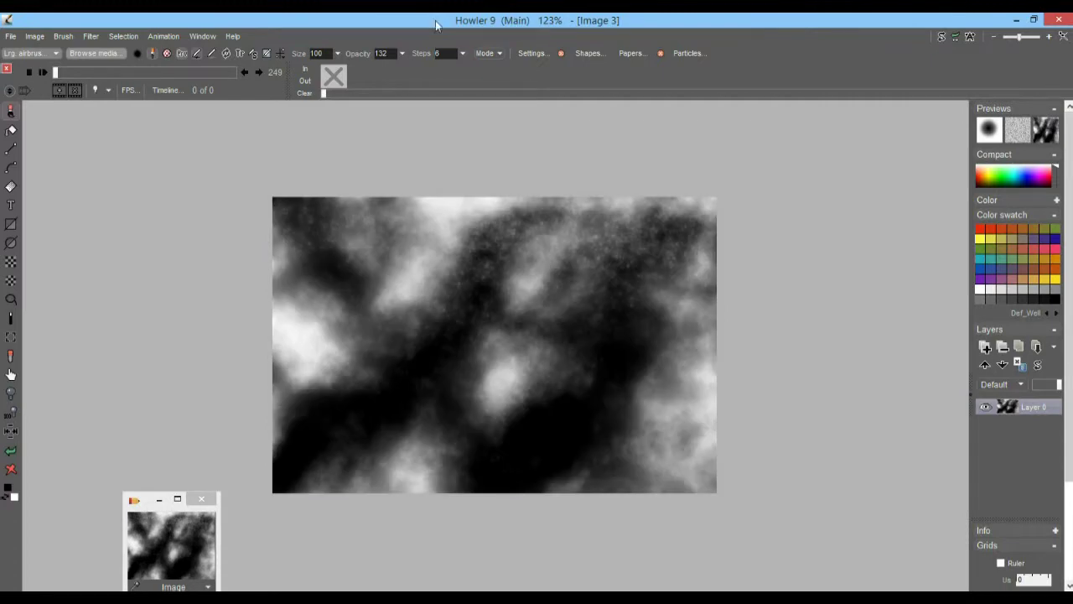
{"action": "left_click", "coordinate": [34, 36]}
{"action": "left_click", "coordinate": [105, 120]}
Switch to the rock texture in the swap image and store a copy of it
{"action": "left_click", "coordinate": [942, 36]}
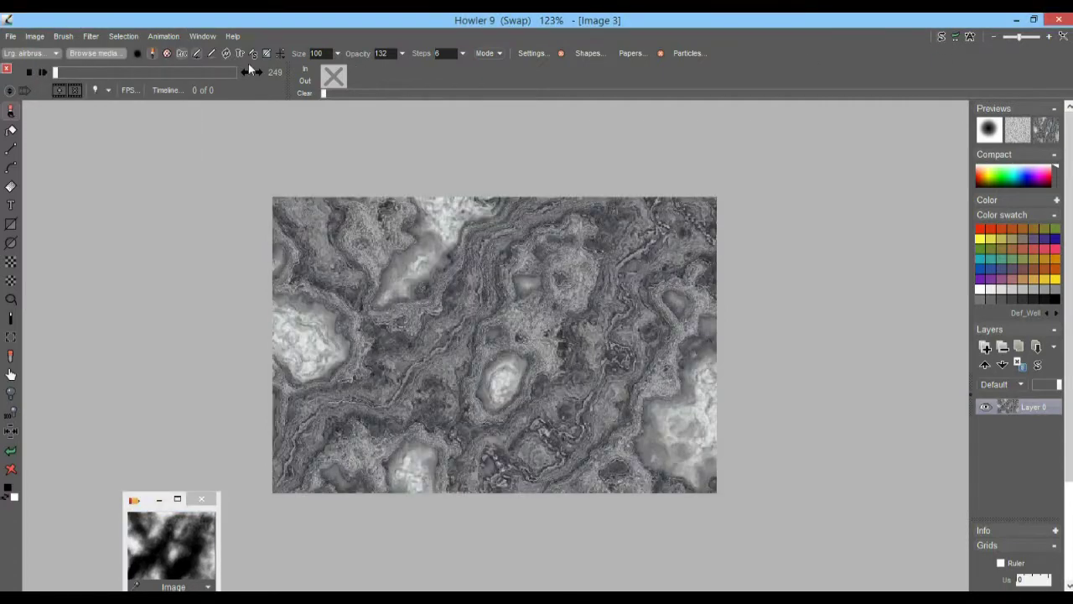
{"action": "left_click", "coordinate": [34, 36]}
{"action": "left_click", "coordinate": [96, 117]}
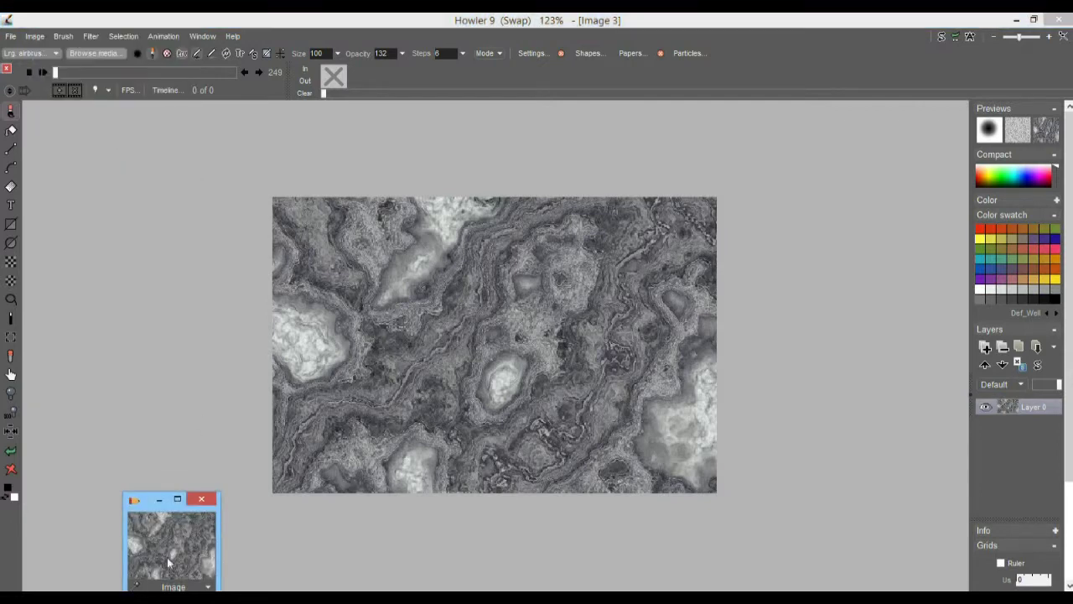
Set the two new stored image copies aside and close the older elevation copy
{"action": "left_click_drag", "start_coordinate": [183, 529], "coordinate": [72, 455]}
{"action": "left_click_drag", "start_coordinate": [150, 513], "coordinate": [37, 490]}
{"action": "left_click", "coordinate": [191, 510]}
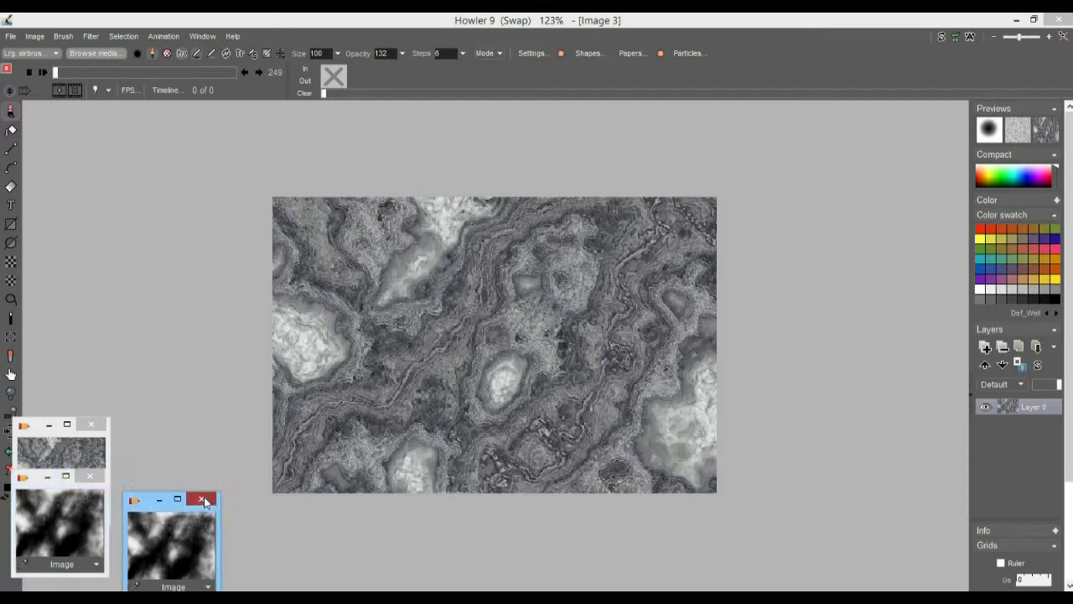
{"action": "left_click", "coordinate": [201, 499]}
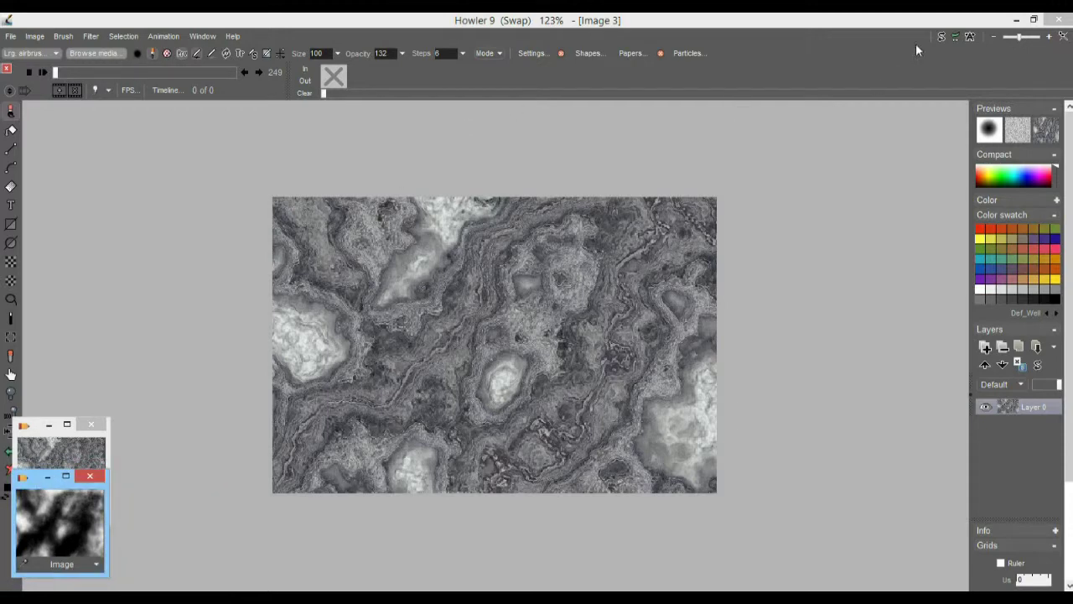
Swap the elevation image back onto the canvas and move its stored copy clear of the stored texture copy
{"action": "left_click", "coordinate": [941, 38]}
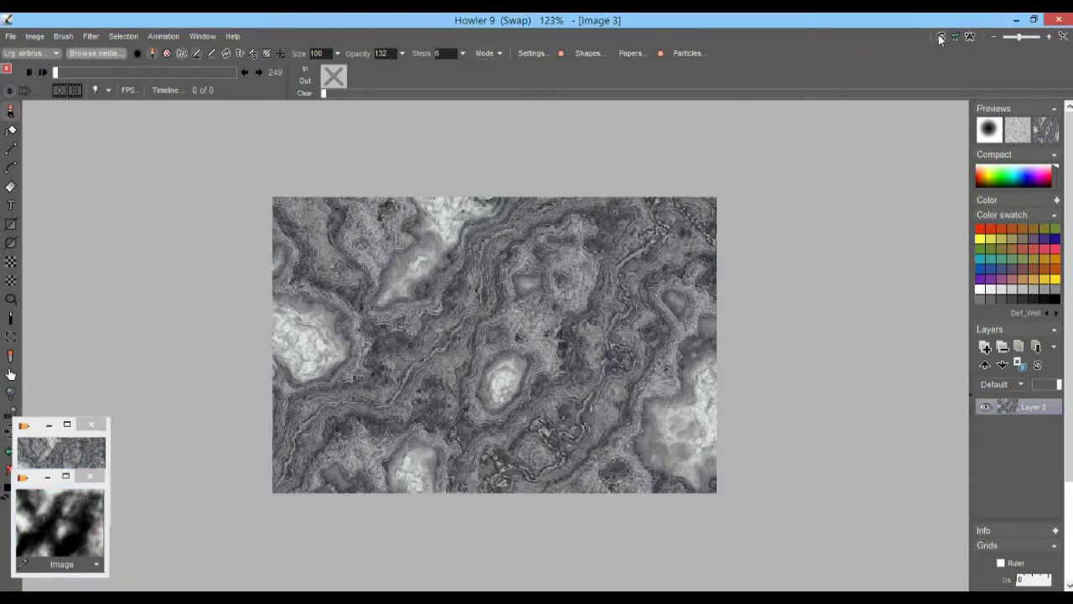
{"action": "left_click_drag", "start_coordinate": [33, 491], "coordinate": [87, 483]}
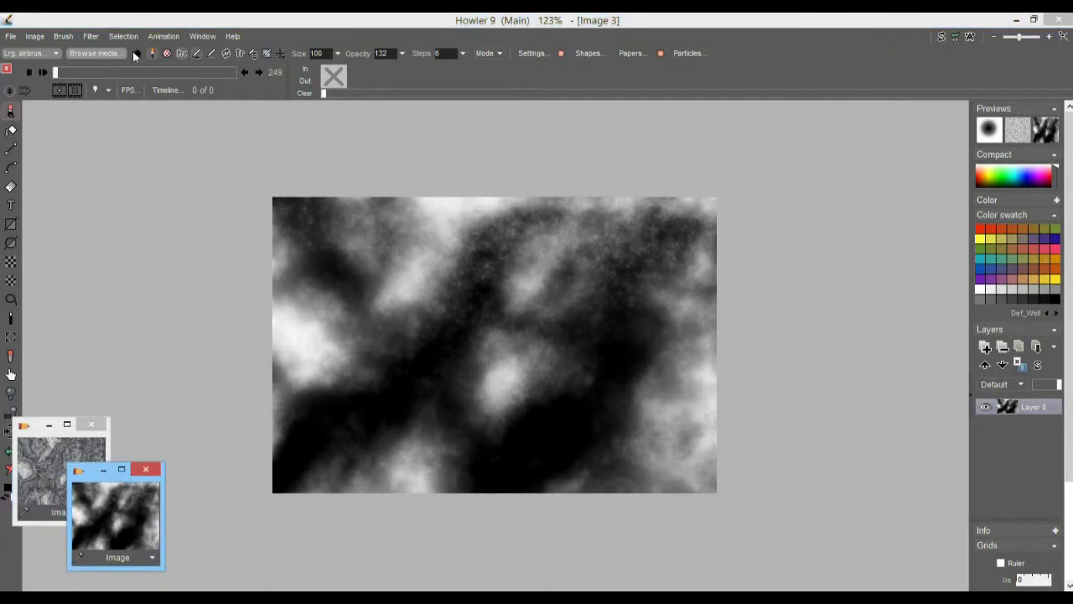
{"action": "left_click", "coordinate": [164, 36]}
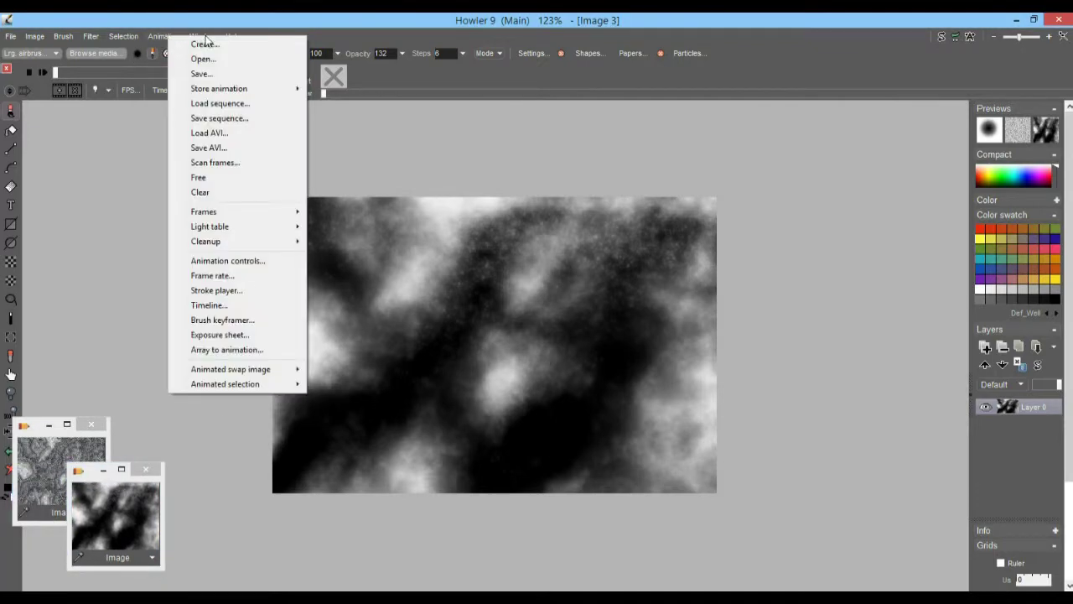
{"action": "mouse_move", "coordinate": [262, 93]}
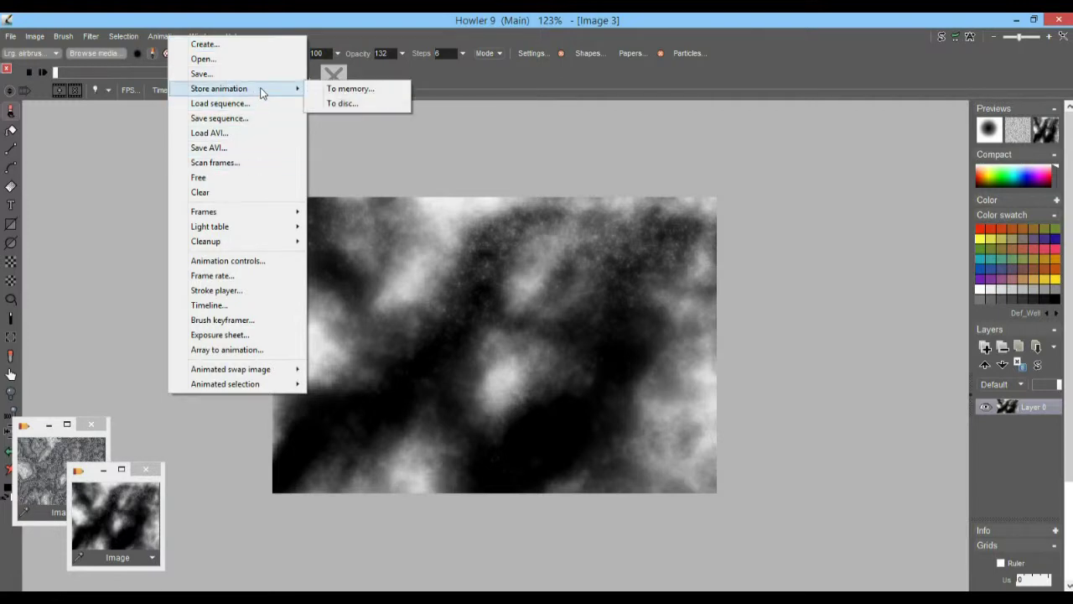
{"action": "left_click", "coordinate": [137, 20]}
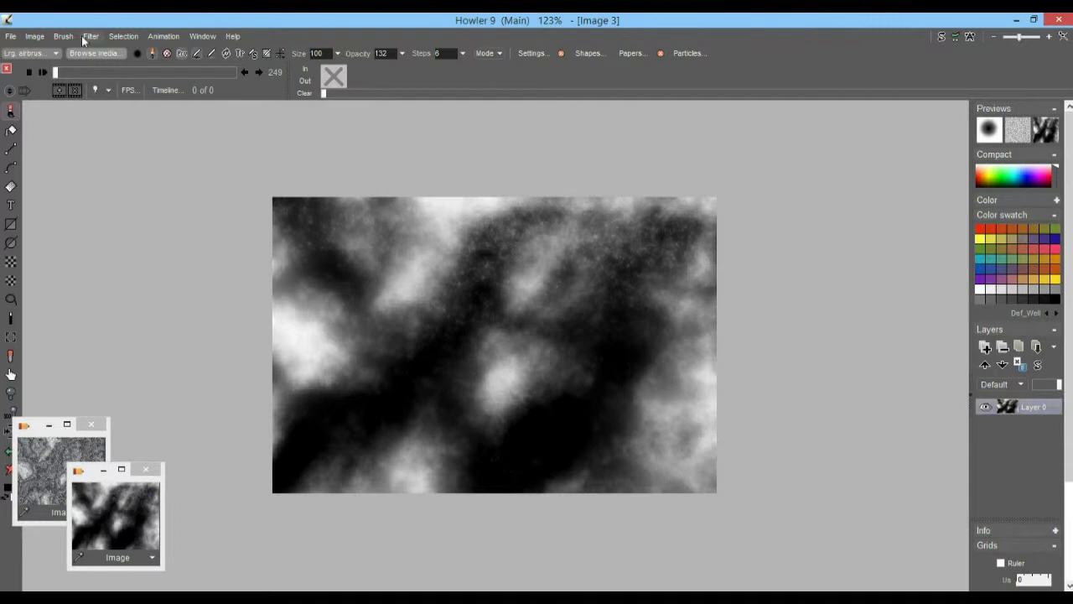
Create a 99-frame animation from the elevation image, choosing the 30 fps (NTSC video) preset and copying the current frame
{"action": "left_click", "coordinate": [172, 37]}
{"action": "left_click", "coordinate": [189, 44]}
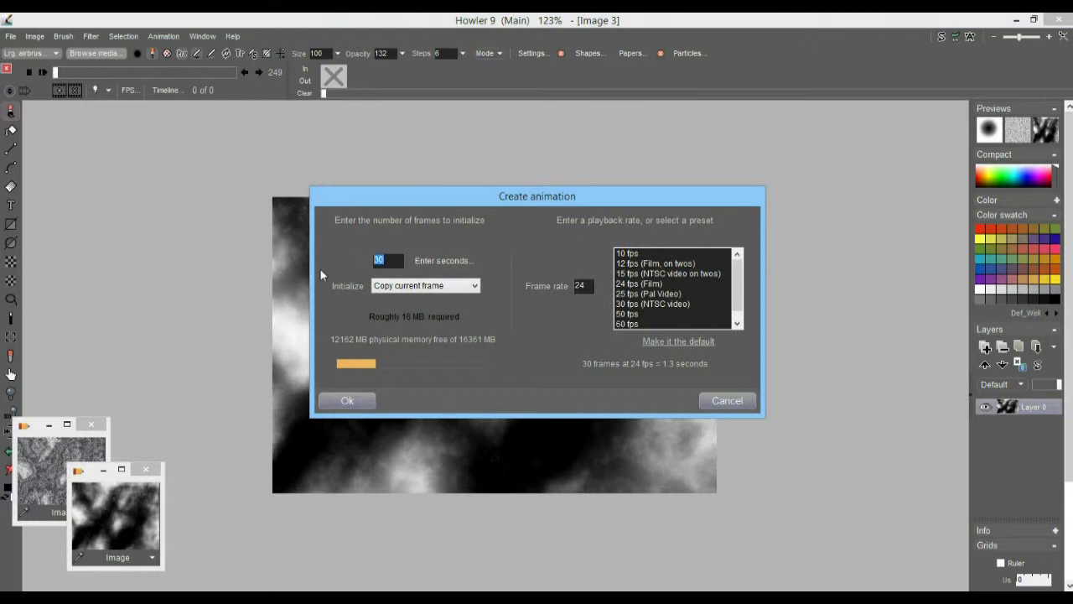
{"action": "type", "text": "99"}
{"action": "left_click", "coordinate": [635, 305]}
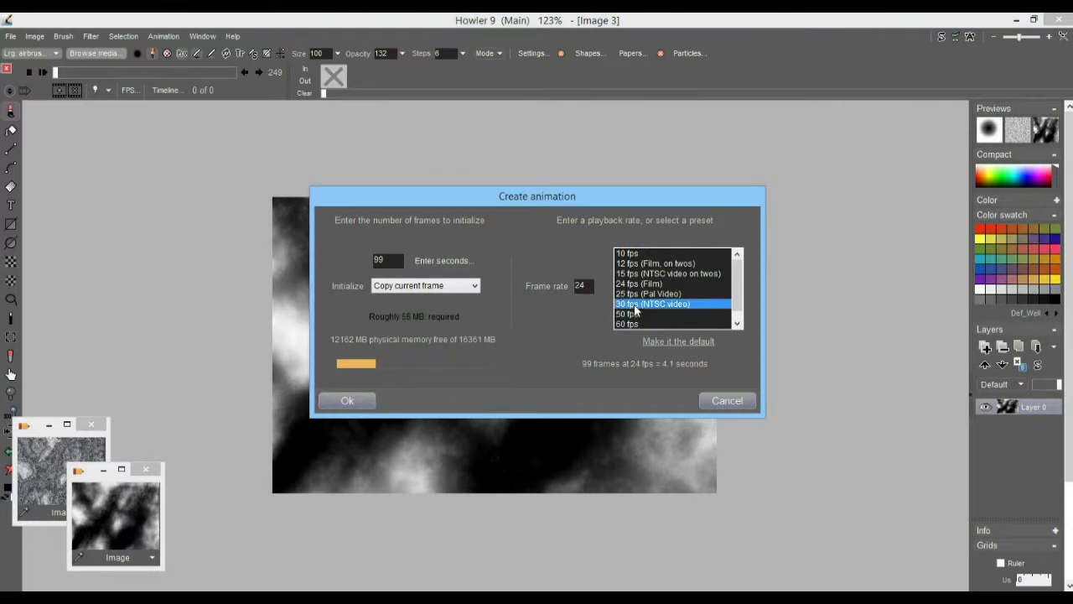
{"action": "left_click", "coordinate": [350, 401]}
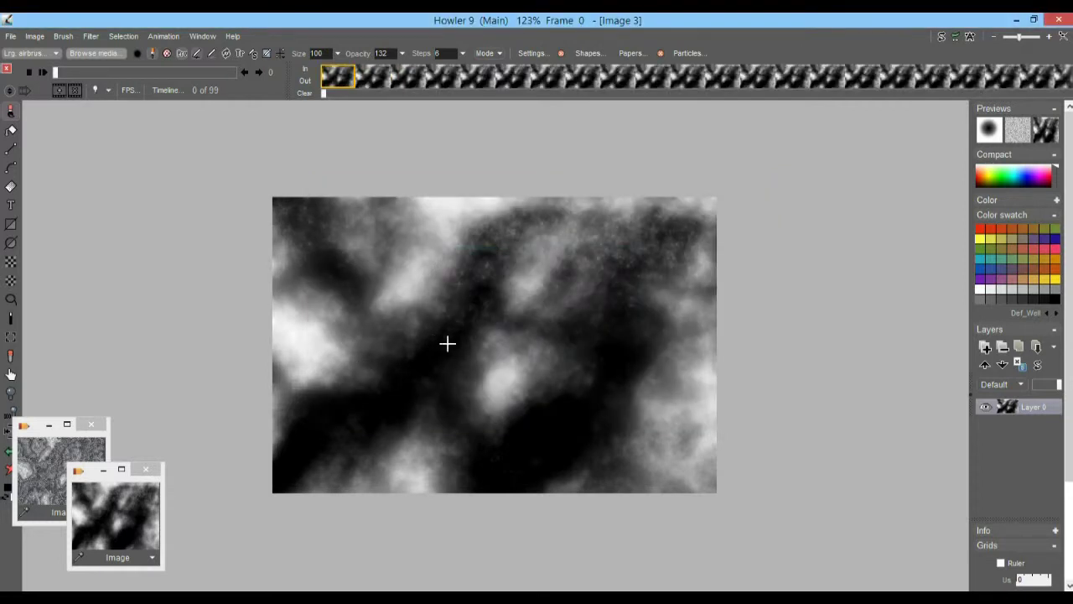
Shift the image aside on the canvas and open the timeline editor in the free space next to it
{"action": "left_click_drag", "start_coordinate": [465, 297], "coordinate": [278, 232]}
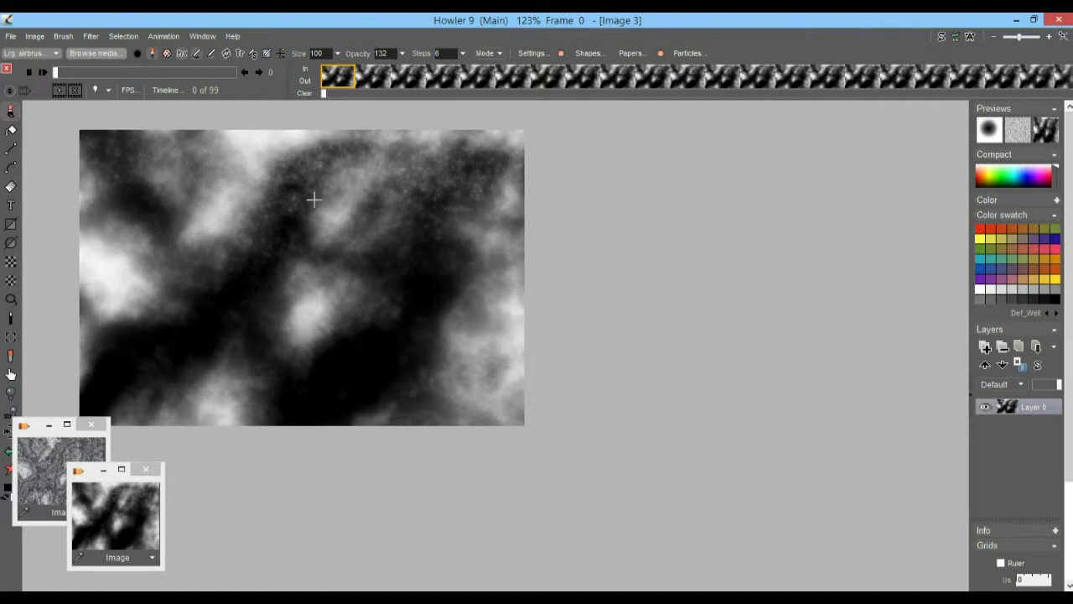
{"action": "left_click", "coordinate": [164, 37]}
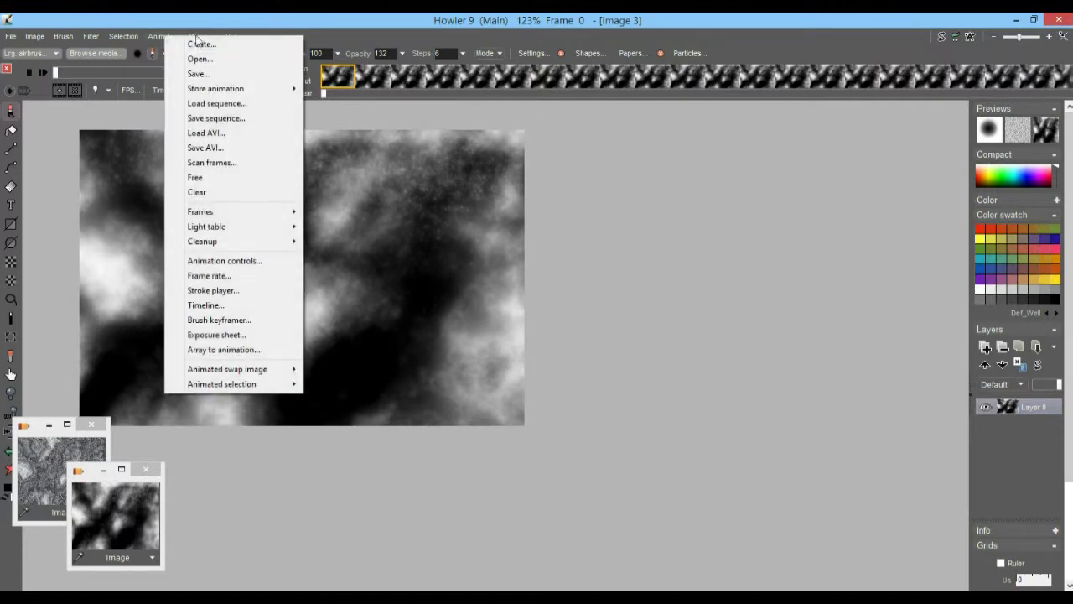
{"action": "left_click", "coordinate": [164, 37]}
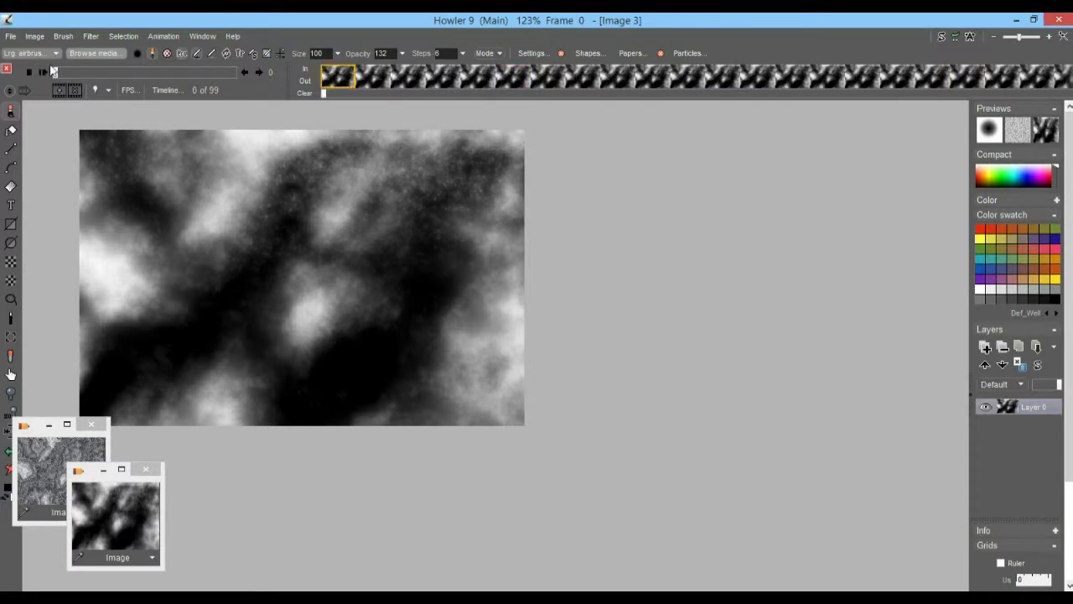
{"action": "left_click", "coordinate": [163, 90]}
{"action": "left_click_drag", "start_coordinate": [179, 110], "coordinate": [641, 114]}
{"action": "left_click", "coordinate": [89, 37]}
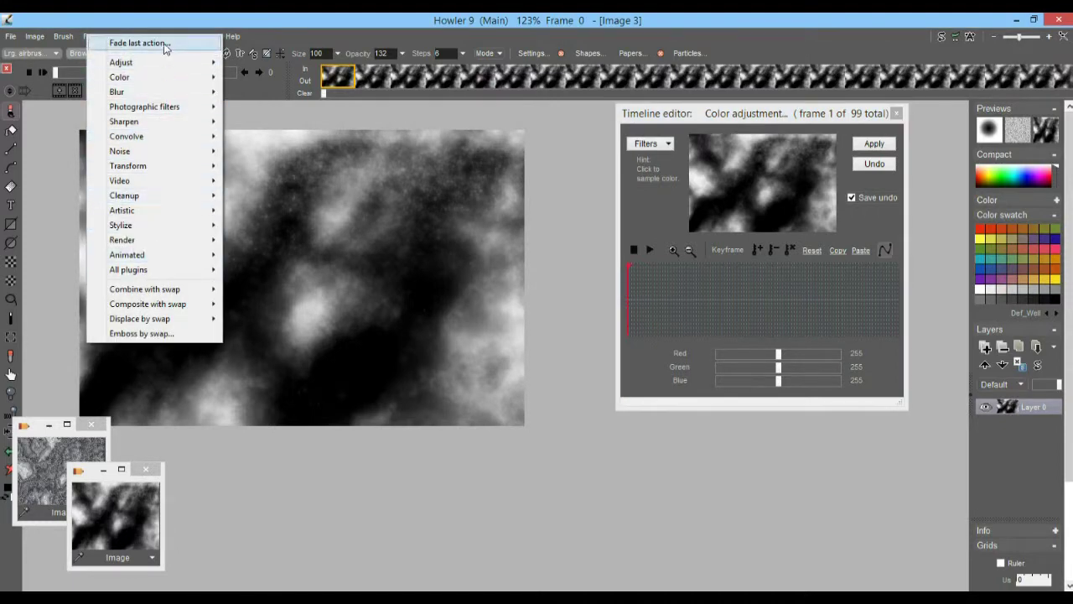
{"action": "left_click", "coordinate": [137, 19]}
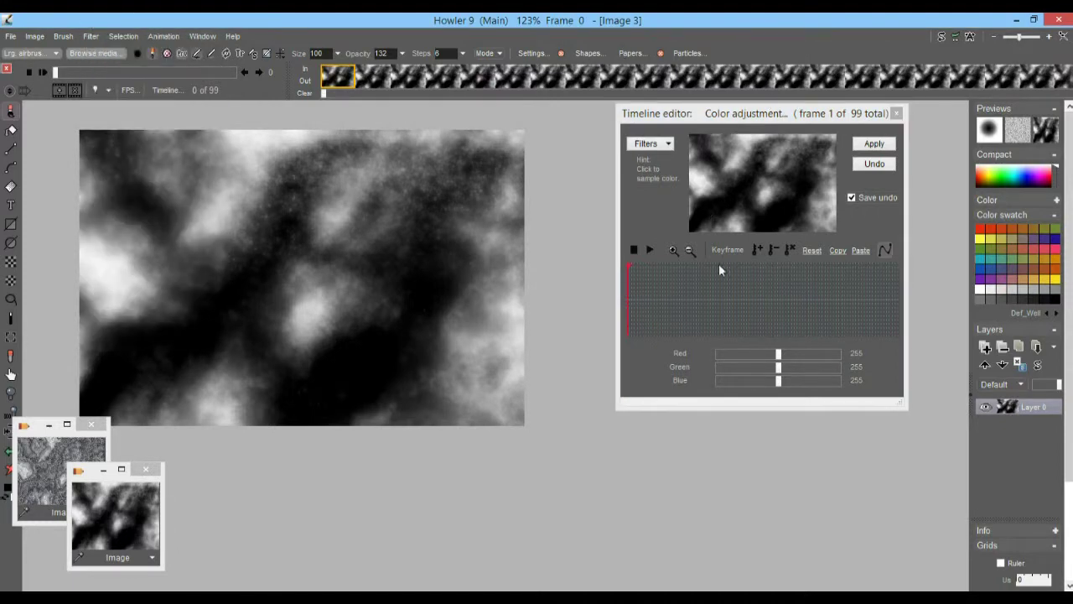
Try the timeline's color adjustment with red 378 and green 426 at frame 32, and red 335, green 133, blue 435 at frame 20
{"action": "left_click", "coordinate": [712, 322]}
{"action": "left_click_drag", "start_coordinate": [778, 353], "coordinate": [808, 353]}
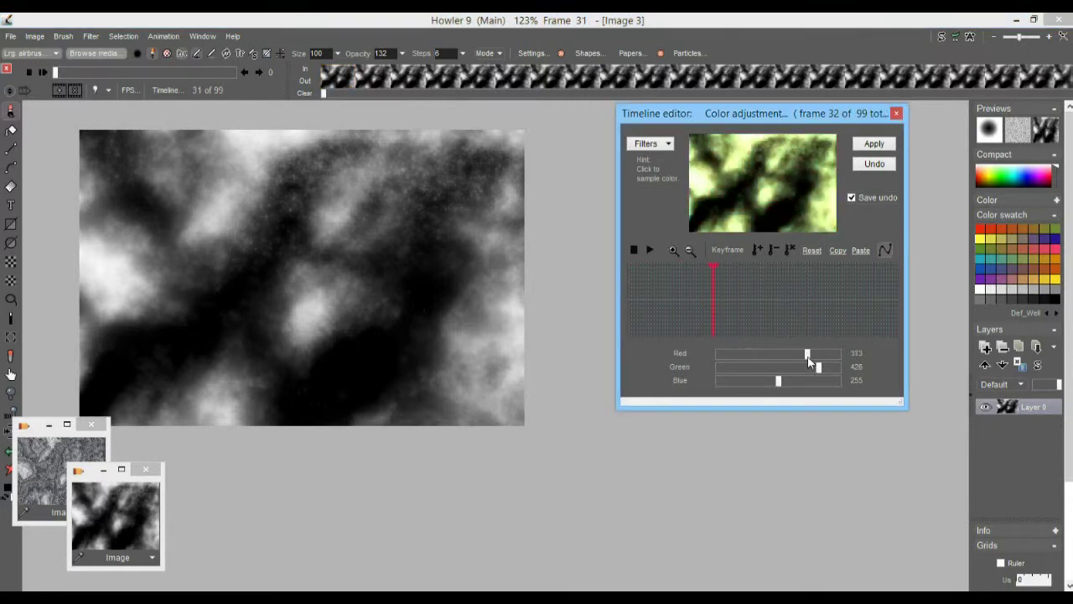
{"action": "left_click_drag", "start_coordinate": [712, 303], "coordinate": [851, 289]}
{"action": "left_click_drag", "start_coordinate": [912, 308], "coordinate": [1004, 308]}
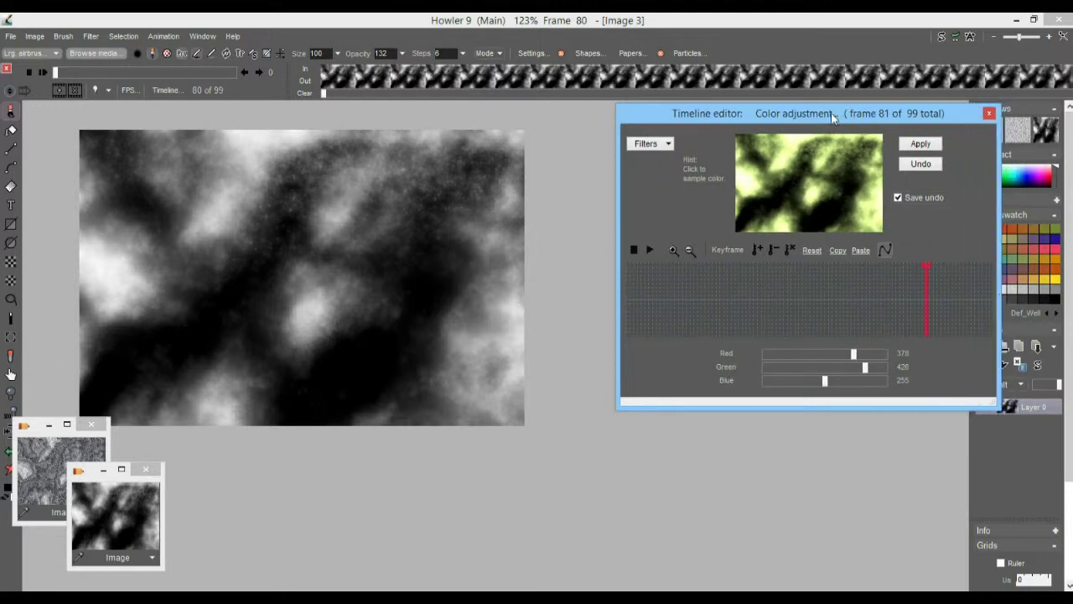
{"action": "left_click_drag", "start_coordinate": [837, 117], "coordinate": [794, 128]}
{"action": "left_click", "coordinate": [659, 326]}
{"action": "left_click_drag", "start_coordinate": [741, 365], "coordinate": [827, 392]}
Choose the 3D designer filter for the timeline and place its settings dialog clear of the terrain preview
{"action": "left_click", "coordinate": [618, 156]}
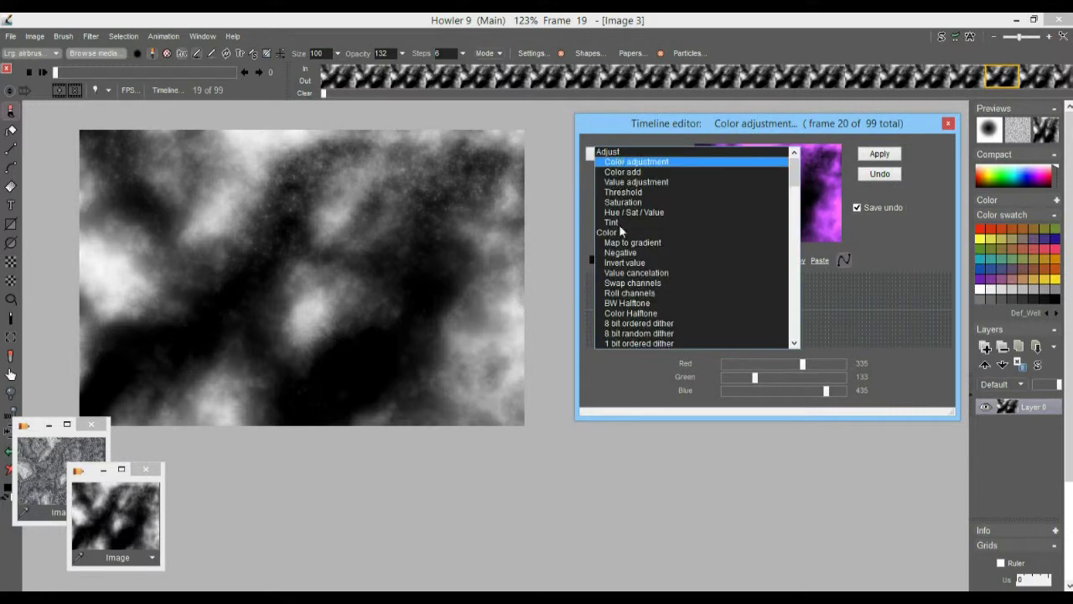
{"action": "left_click_drag", "start_coordinate": [795, 178], "coordinate": [797, 256]}
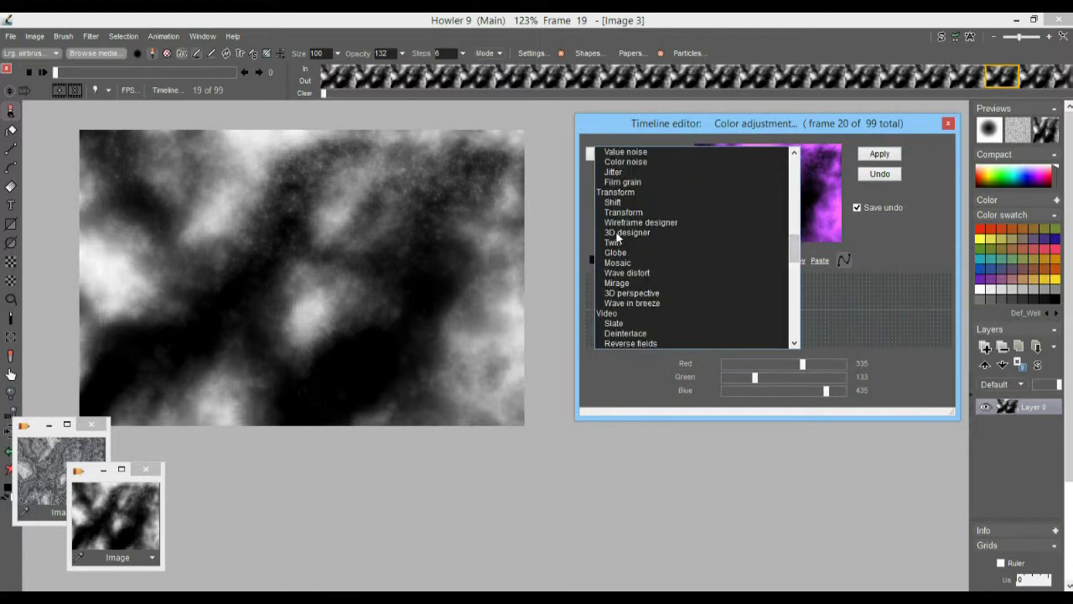
{"action": "left_click", "coordinate": [616, 231]}
{"action": "left_click_drag", "start_coordinate": [432, 99], "coordinate": [682, 122]}
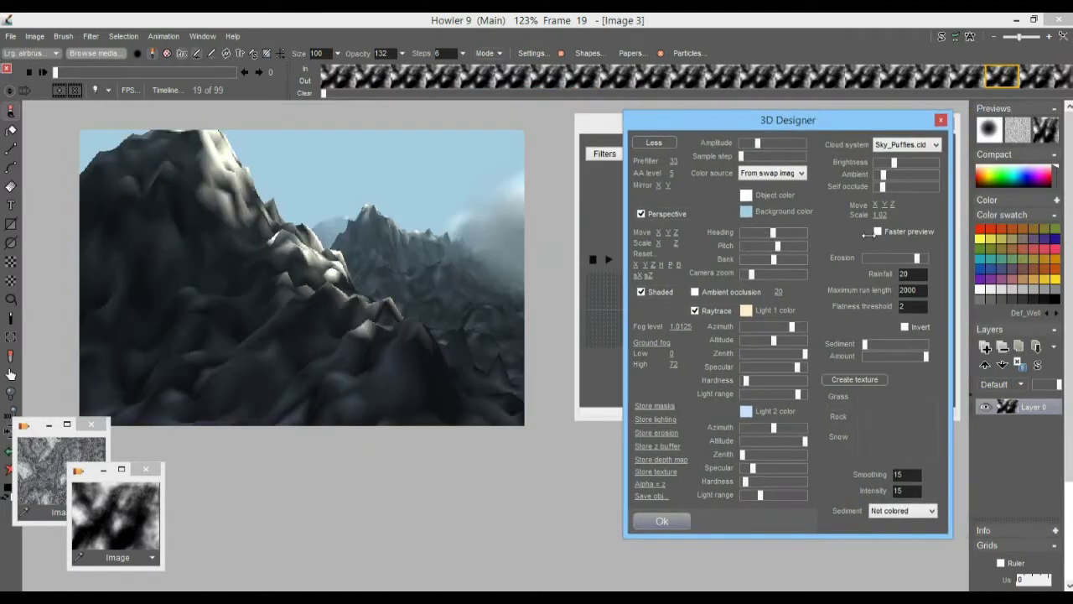
Set the cloud system to None, lower the terrain amplitude slightly and move the terrain to frame the central peak
{"action": "left_click", "coordinate": [910, 146]}
{"action": "left_click", "coordinate": [899, 163]}
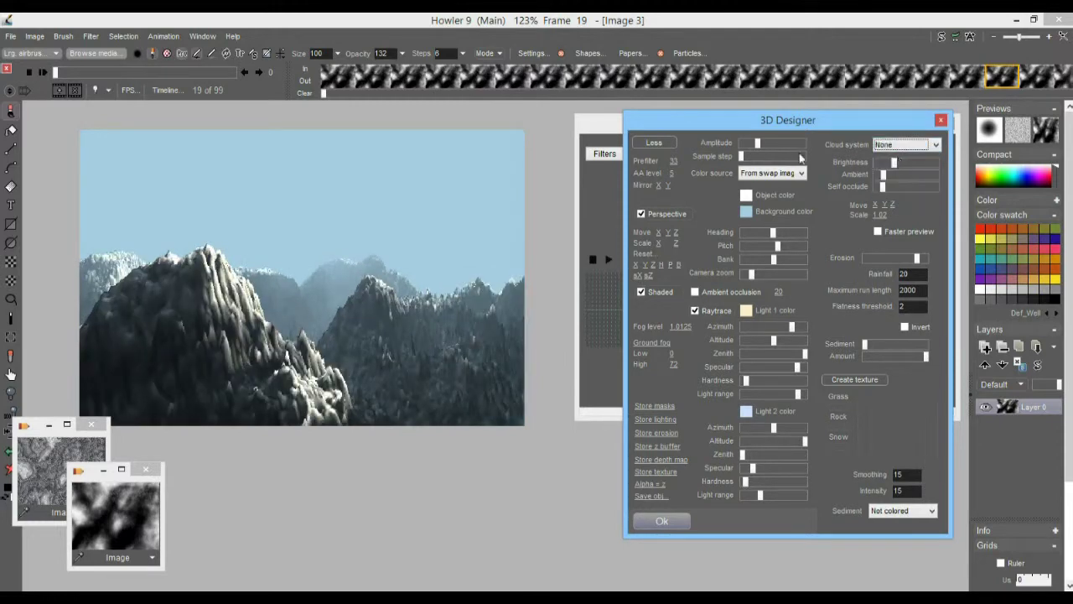
{"action": "left_click_drag", "start_coordinate": [758, 144], "coordinate": [754, 144]}
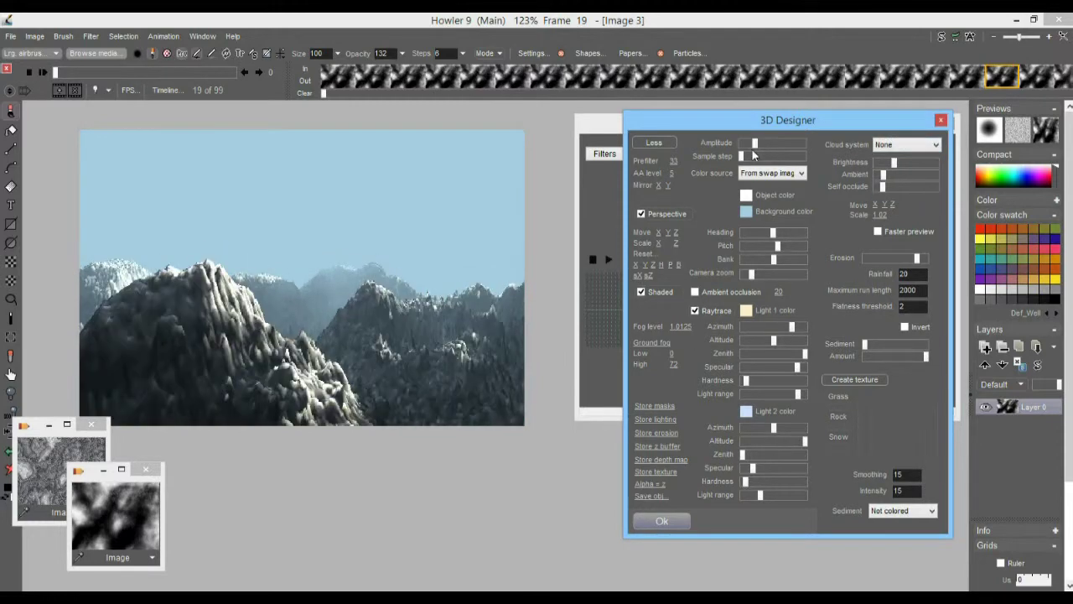
{"action": "left_click_drag", "start_coordinate": [676, 233], "coordinate": [745, 310]}
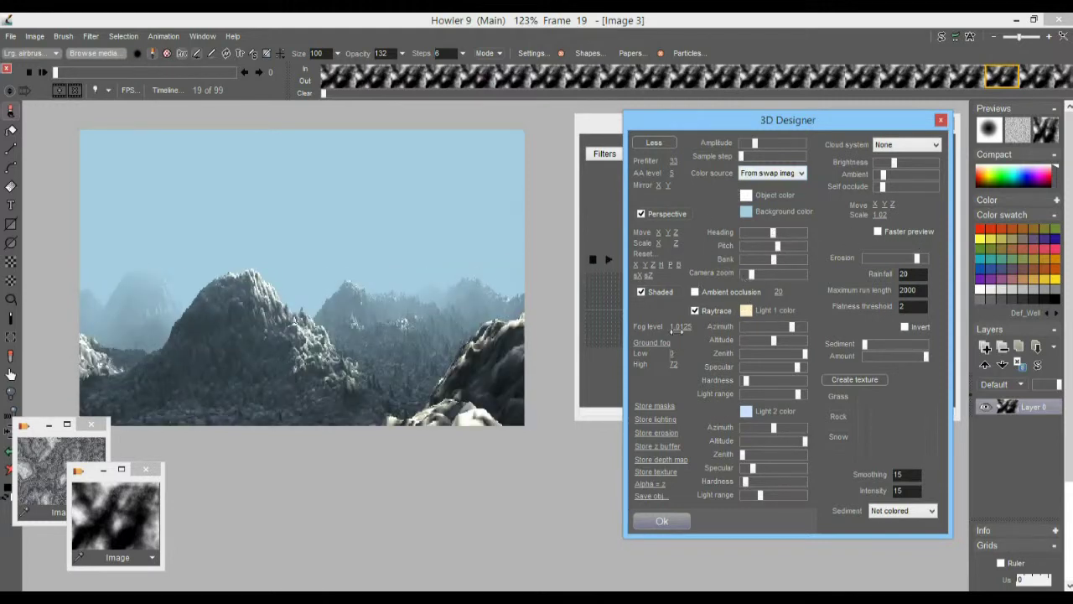
Set the fog level to 0 and rebalance the lighting with a lower light 1 azimuth, specular and range and a higher light 2 range
{"action": "left_click_drag", "start_coordinate": [680, 326], "coordinate": [211, 329]}
{"action": "mouse_move", "coordinate": [760, 495]}
{"action": "left_mouse_down"}
{"action": "mouse_move", "coordinate": [778, 499]}
{"action": "mouse_move", "coordinate": [769, 493]}
{"action": "left_mouse_up"}
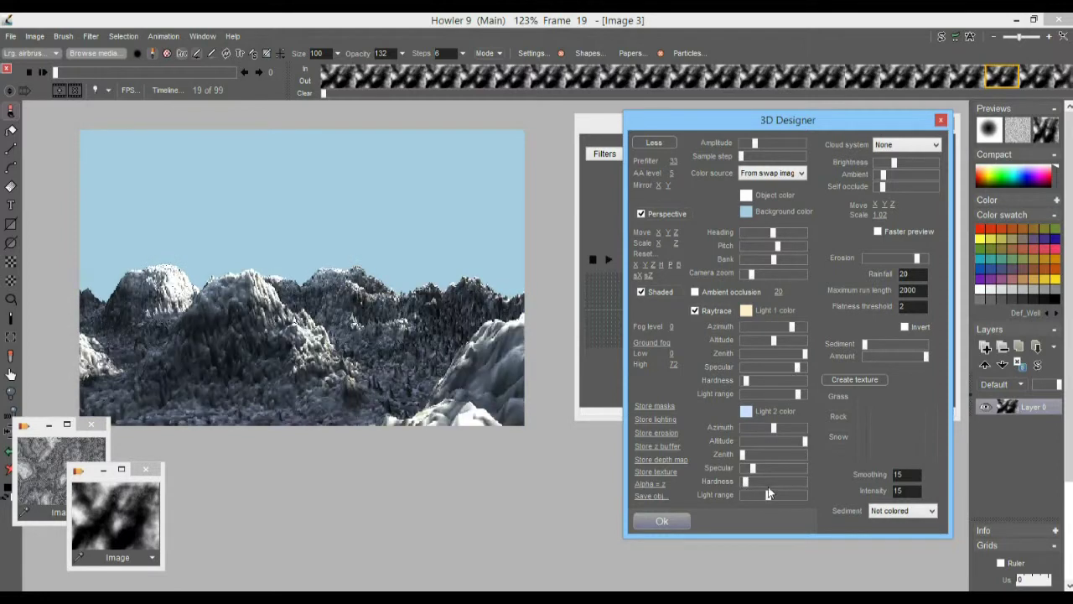
{"action": "left_click_drag", "start_coordinate": [788, 329], "coordinate": [752, 328]}
{"action": "left_click_drag", "start_coordinate": [779, 325], "coordinate": [765, 329]}
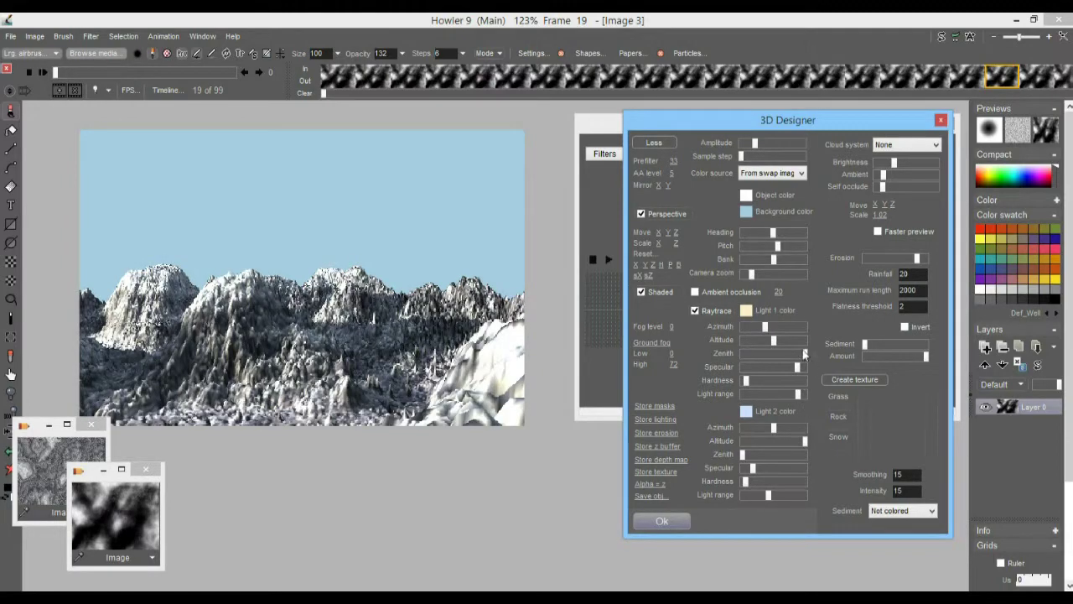
{"action": "mouse_move", "coordinate": [768, 339]}
{"action": "left_mouse_down"}
{"action": "mouse_move", "coordinate": [790, 369]}
{"action": "mouse_move", "coordinate": [774, 369]}
{"action": "mouse_move", "coordinate": [787, 399]}
{"action": "left_mouse_up"}
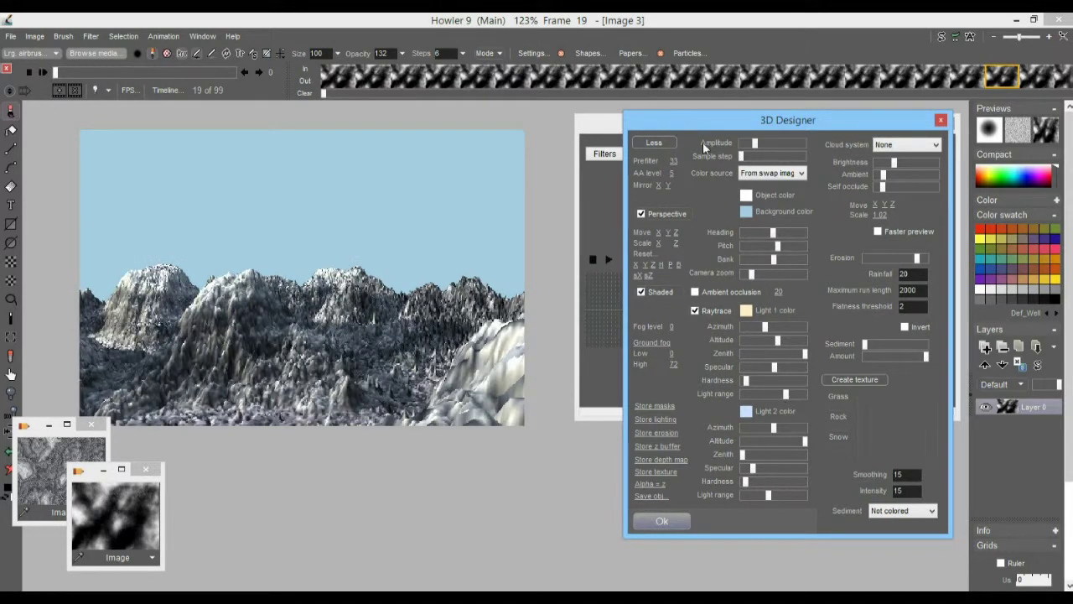
Set the prefilter to 100, reduce the camera zoom, and smooth the terrain with slightly less erosion and more sediment
{"action": "left_click_drag", "start_coordinate": [742, 157], "coordinate": [753, 157]}
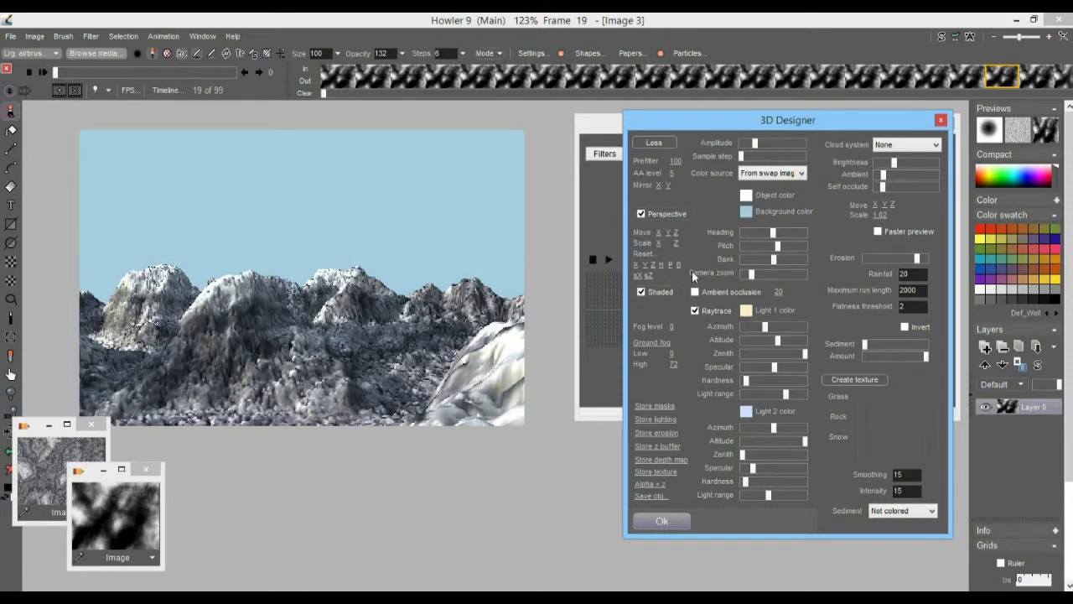
{"action": "left_click_drag", "start_coordinate": [751, 274], "coordinate": [744, 285]}
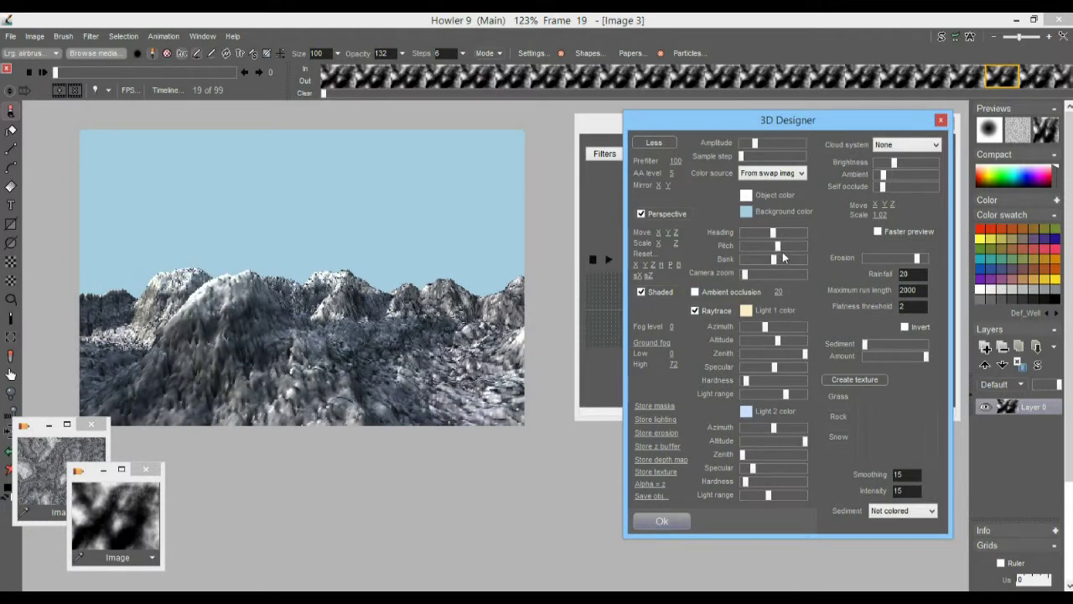
{"action": "left_click", "coordinate": [910, 258]}
{"action": "left_click", "coordinate": [881, 344]}
Color the terrain with the white object color and slightly reduce the light 2 range
{"action": "left_click", "coordinate": [772, 173]}
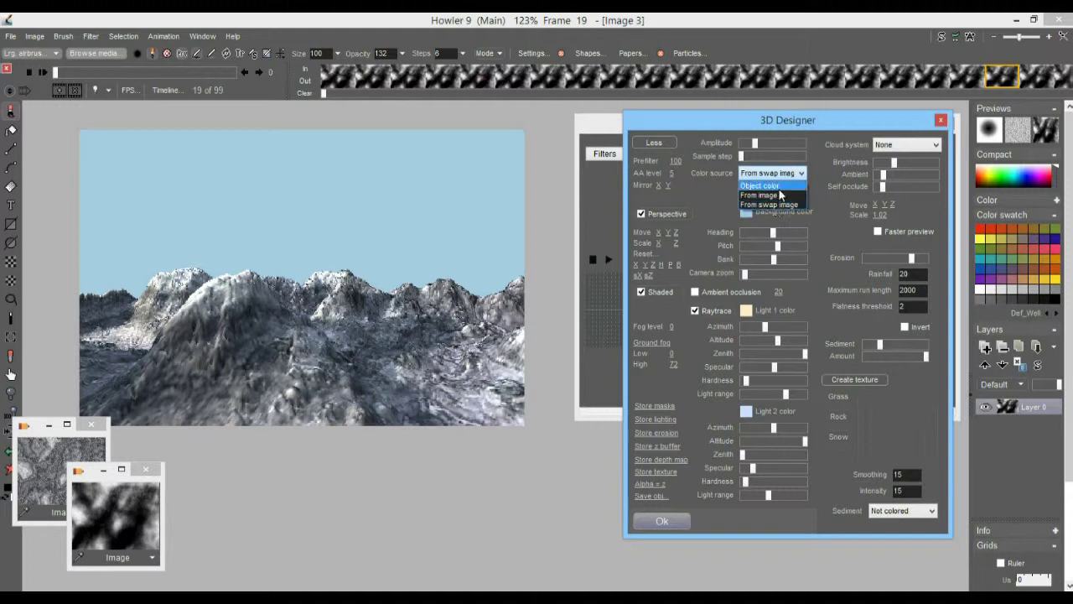
{"action": "left_click", "coordinate": [781, 185]}
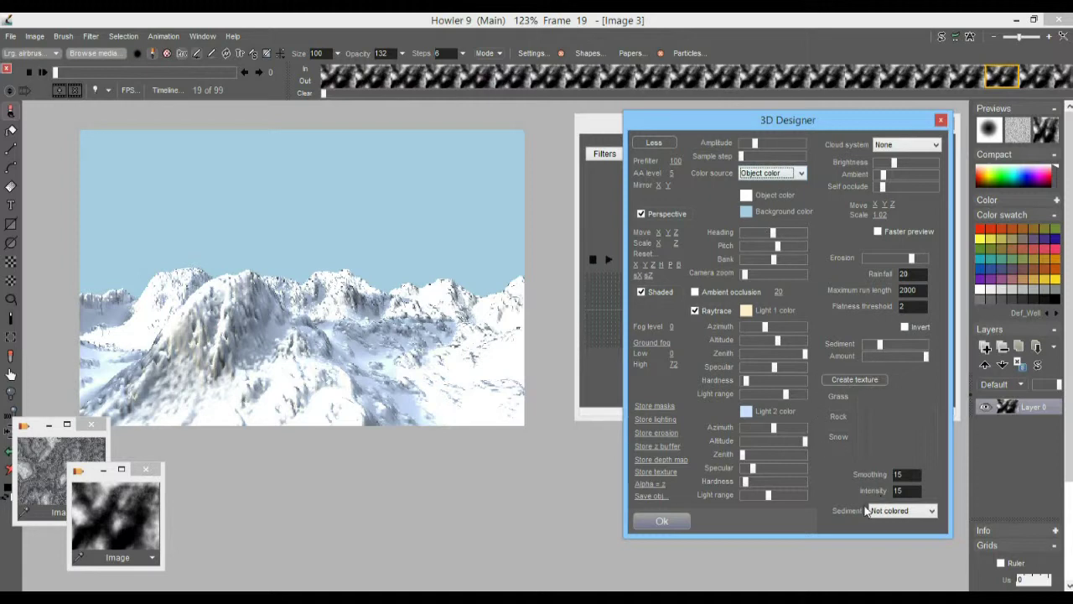
{"action": "left_click_drag", "start_coordinate": [767, 501], "coordinate": [766, 502]}
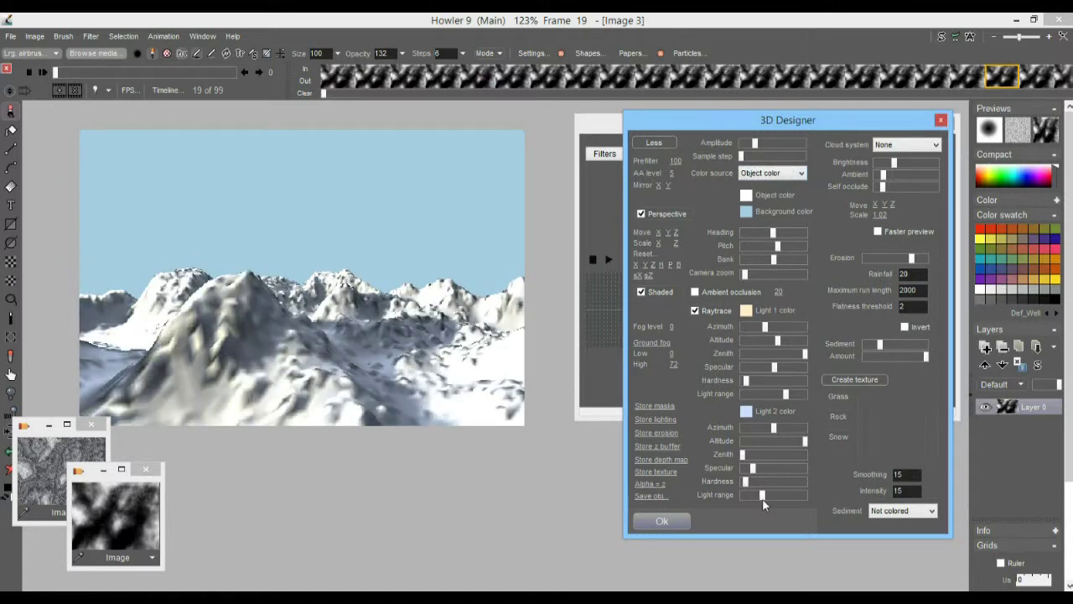
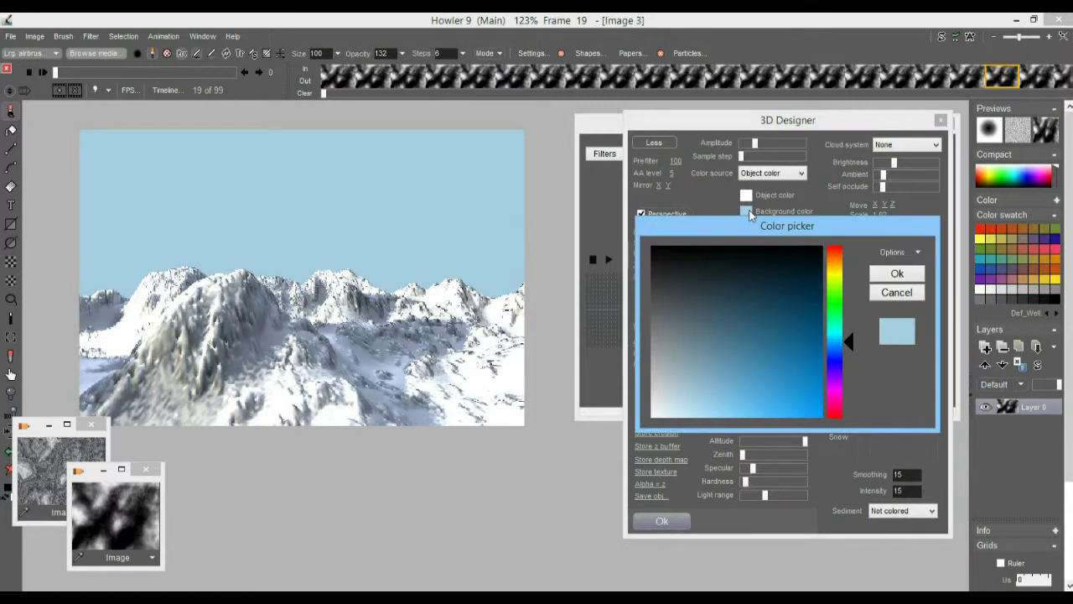
Change the background color of the terrain scene to a medium green
{"action": "left_click_drag", "start_coordinate": [839, 293], "coordinate": [837, 300]}
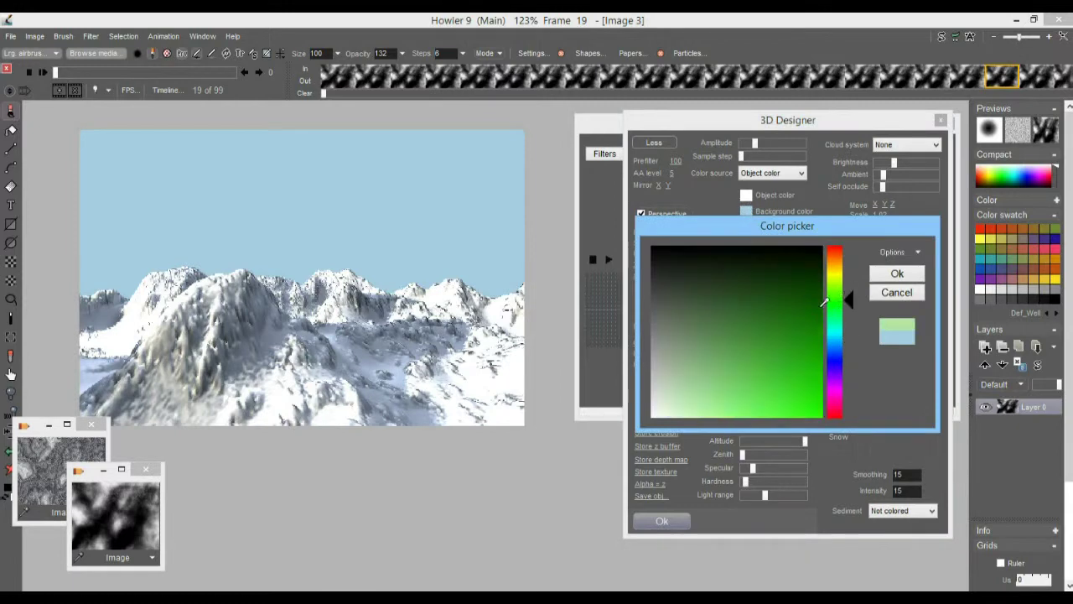
{"action": "left_click", "coordinate": [769, 339]}
{"action": "left_click", "coordinate": [898, 273]}
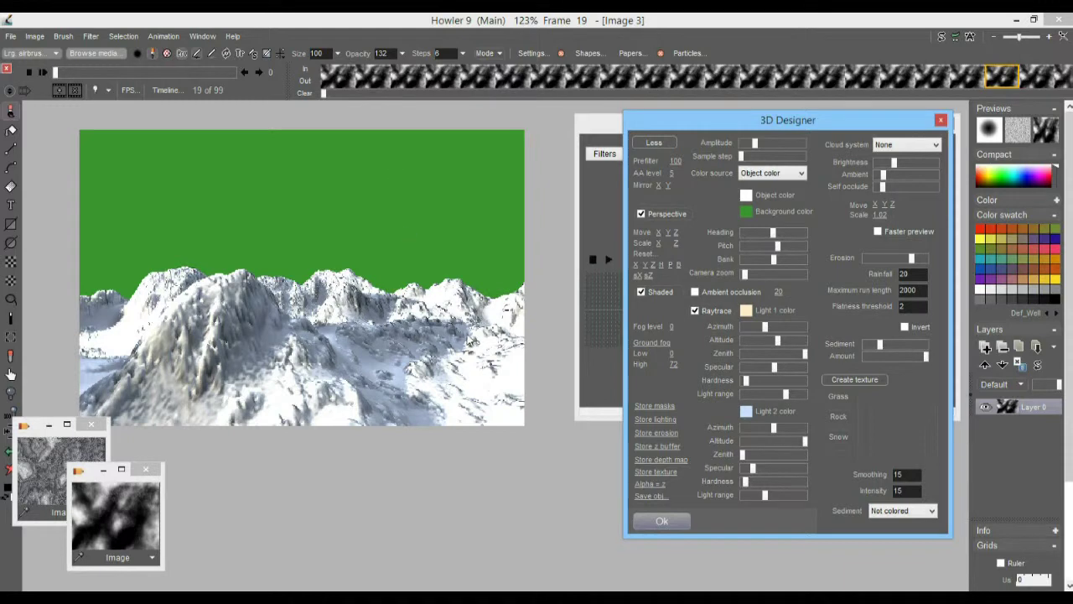
Add the Sky_Puffies.cld cloud system to the scene and lower the cloud brightness
{"action": "left_click", "coordinate": [914, 147]}
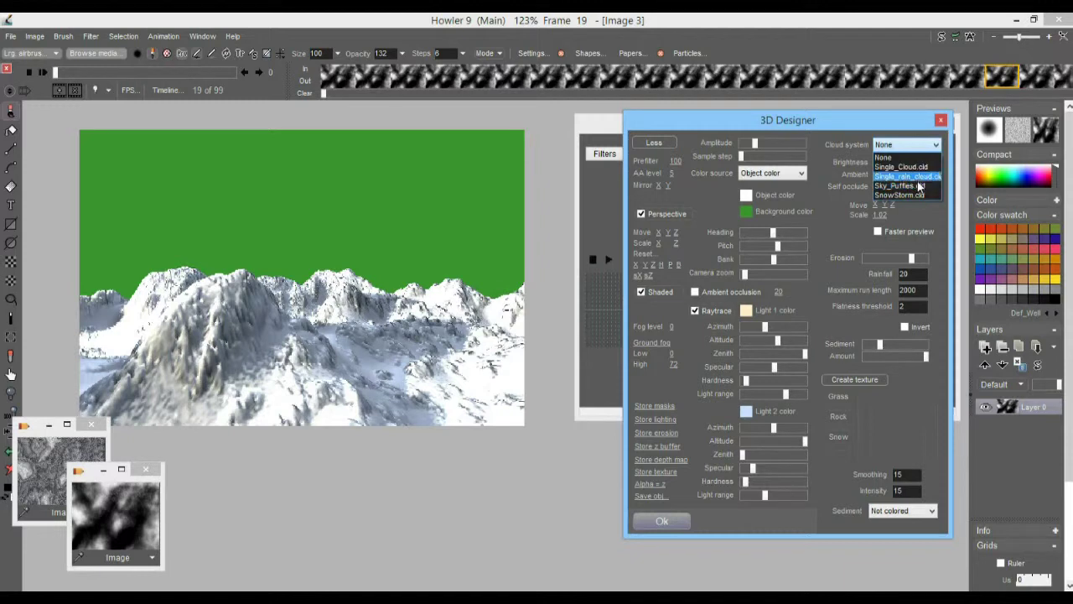
{"action": "left_click", "coordinate": [917, 185]}
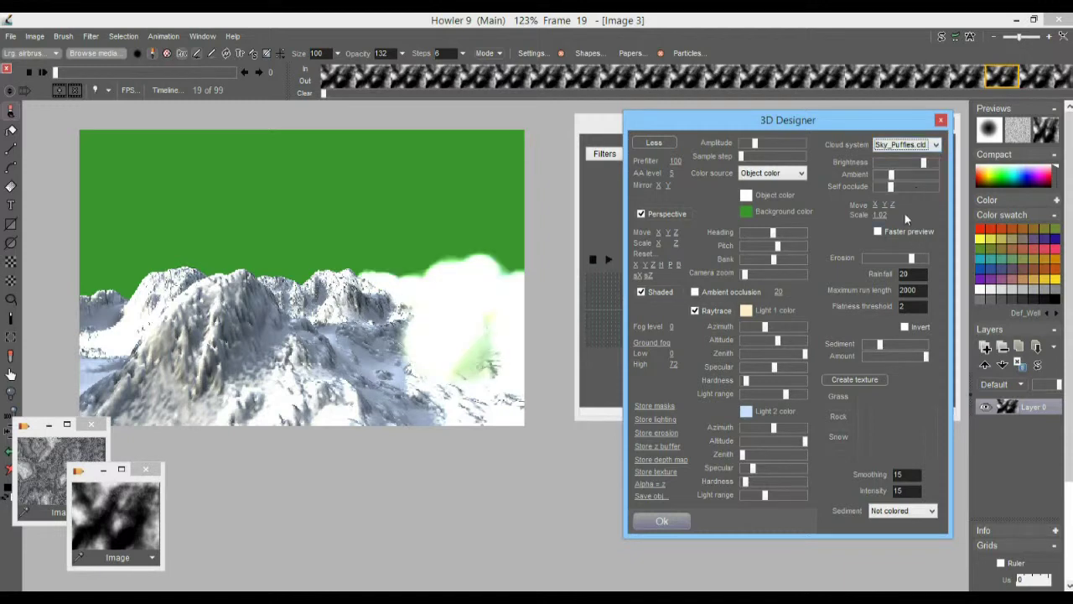
{"action": "left_click", "coordinate": [884, 162]}
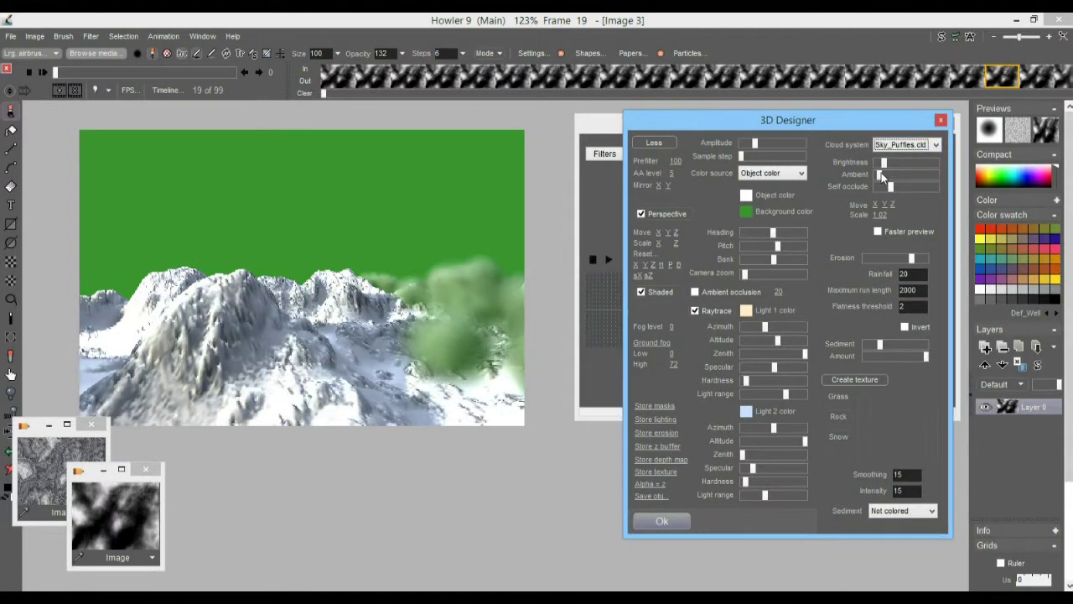
Raise the cloud brightness, lower the self occlude, and reposition the clouds around the mountains
{"action": "left_click", "coordinate": [892, 163]}
{"action": "left_click", "coordinate": [881, 186]}
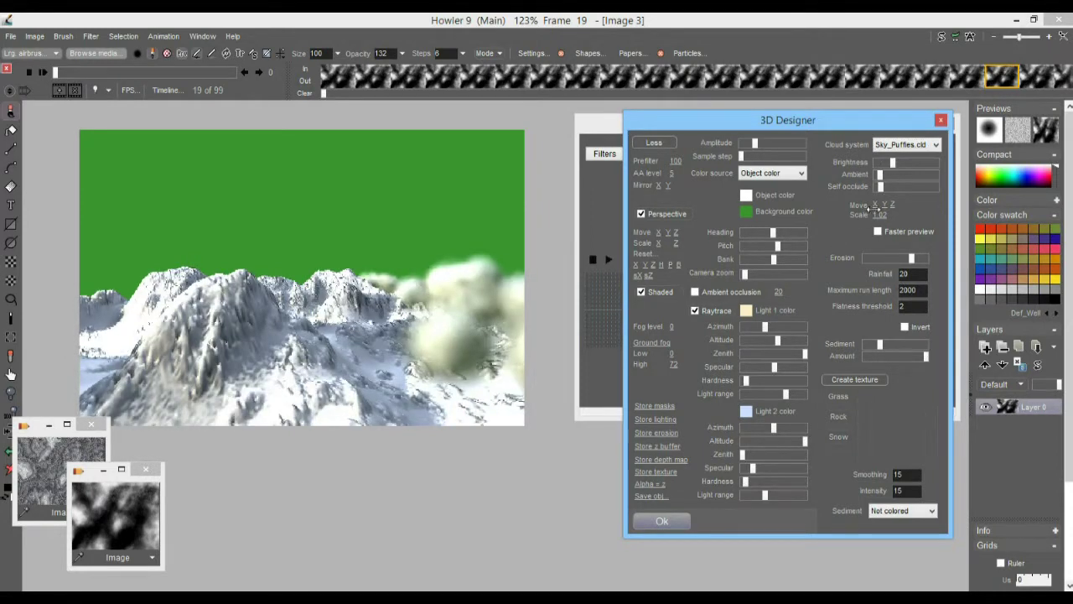
{"action": "left_click_drag", "start_coordinate": [854, 205], "coordinate": [885, 211]}
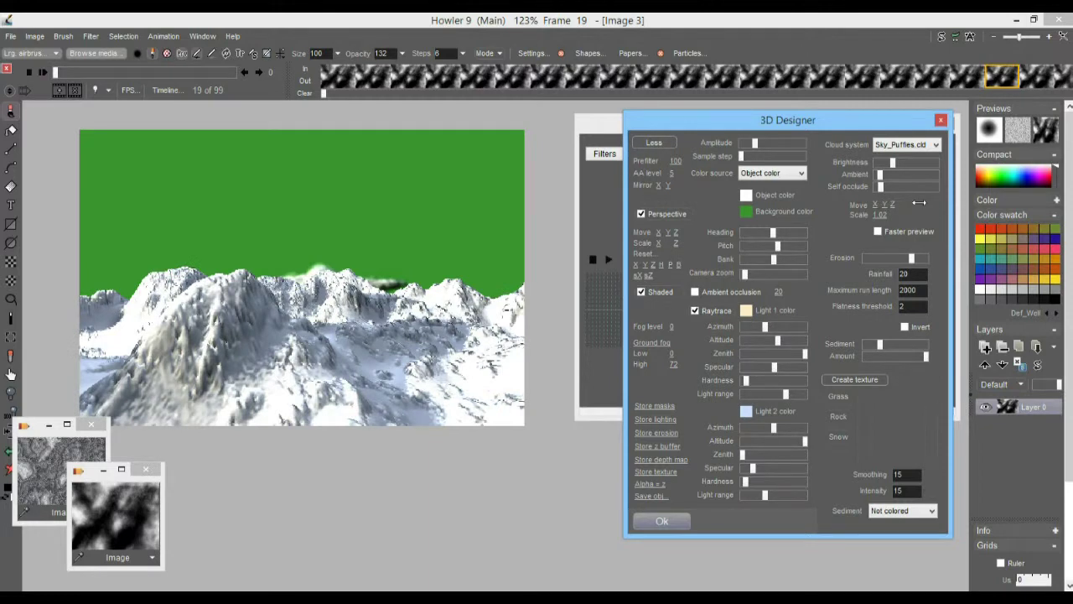
{"action": "left_click_drag", "start_coordinate": [919, 202], "coordinate": [889, 203]}
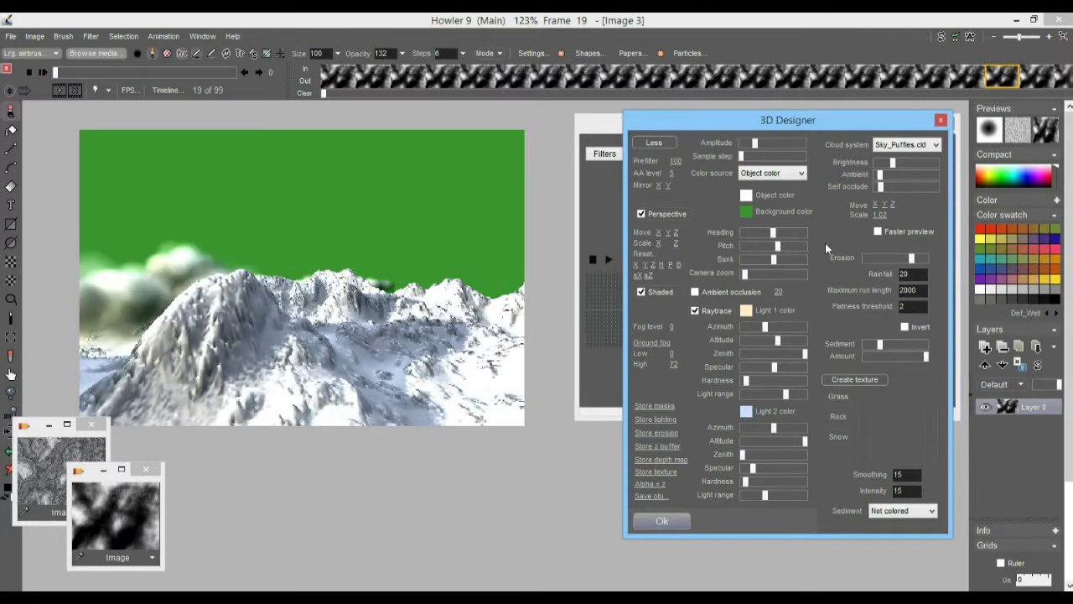
{"action": "left_click_drag", "start_coordinate": [875, 204], "coordinate": [922, 200]}
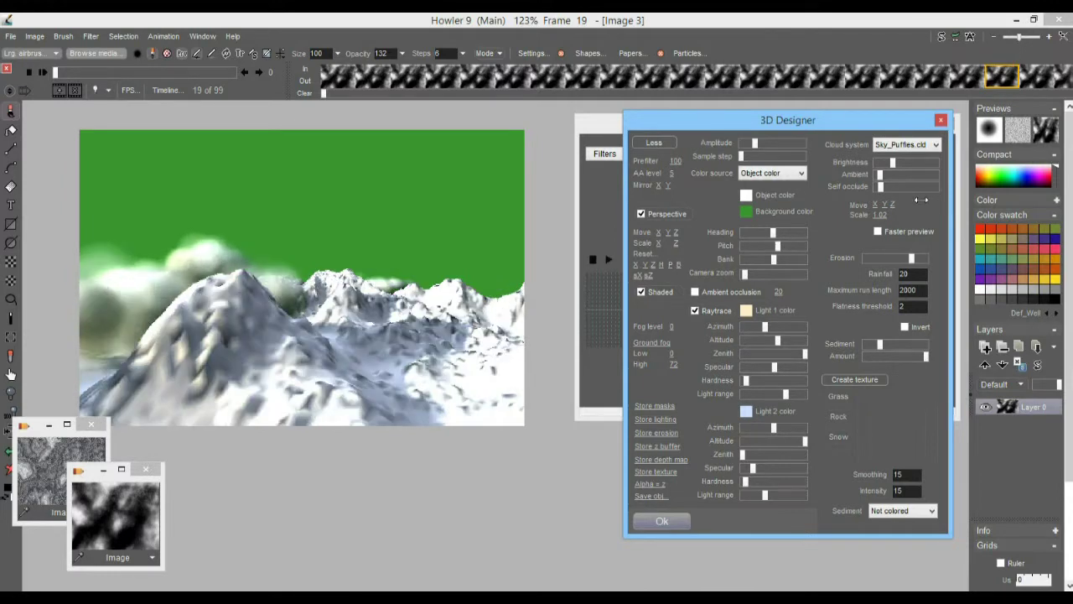
{"action": "left_click_drag", "start_coordinate": [943, 205], "coordinate": [921, 204]}
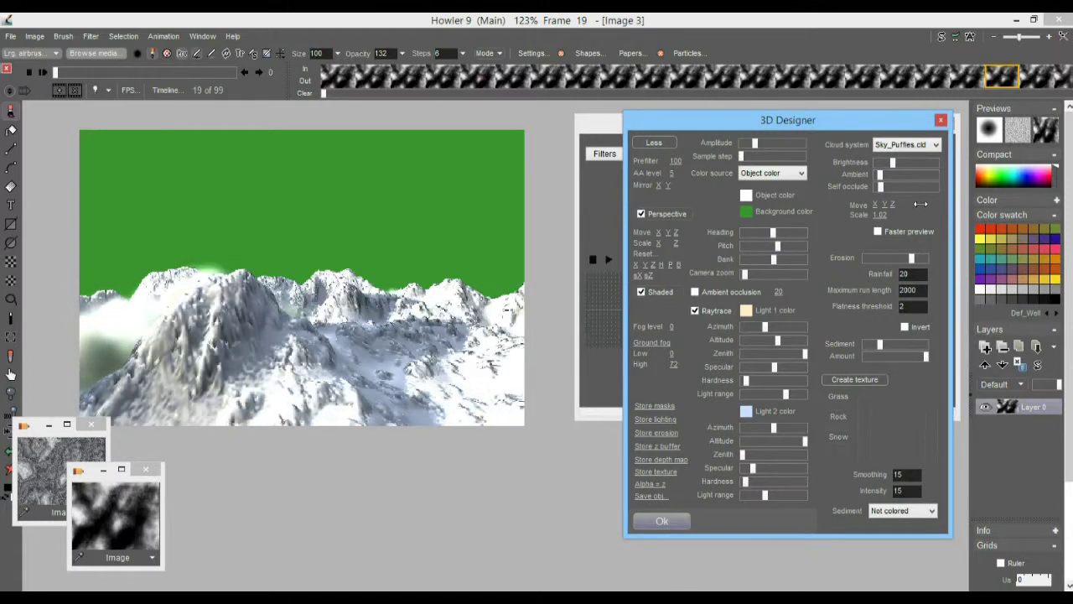
Slightly lower the terrain's pitch and increase its heading, and set the cloud system to None
{"action": "left_click", "coordinate": [781, 245]}
{"action": "left_click_drag", "start_coordinate": [779, 246], "coordinate": [781, 247]}
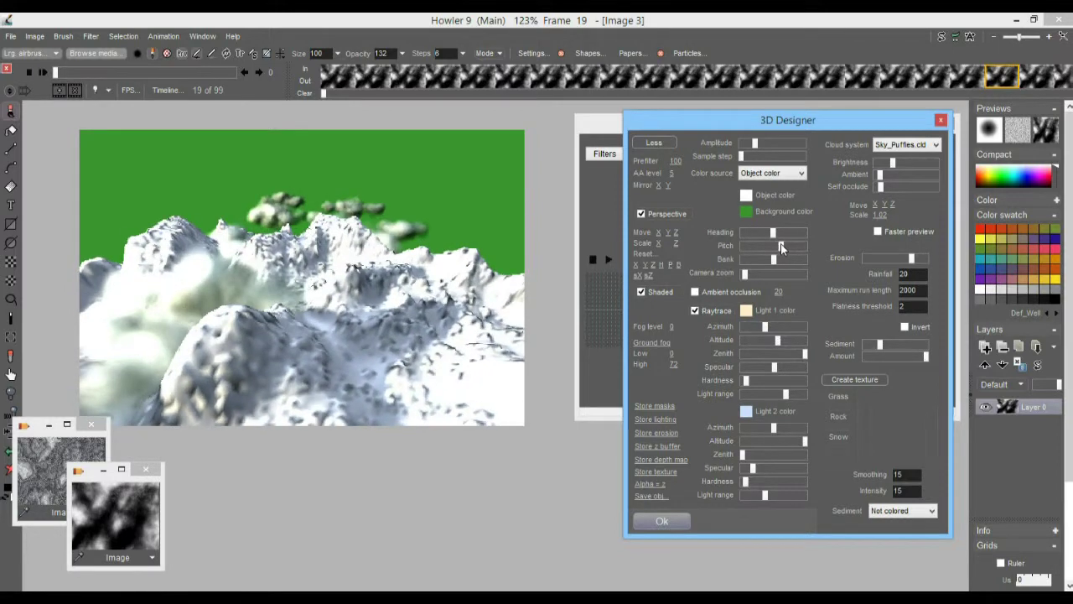
{"action": "left_click_drag", "start_coordinate": [780, 246], "coordinate": [776, 246]}
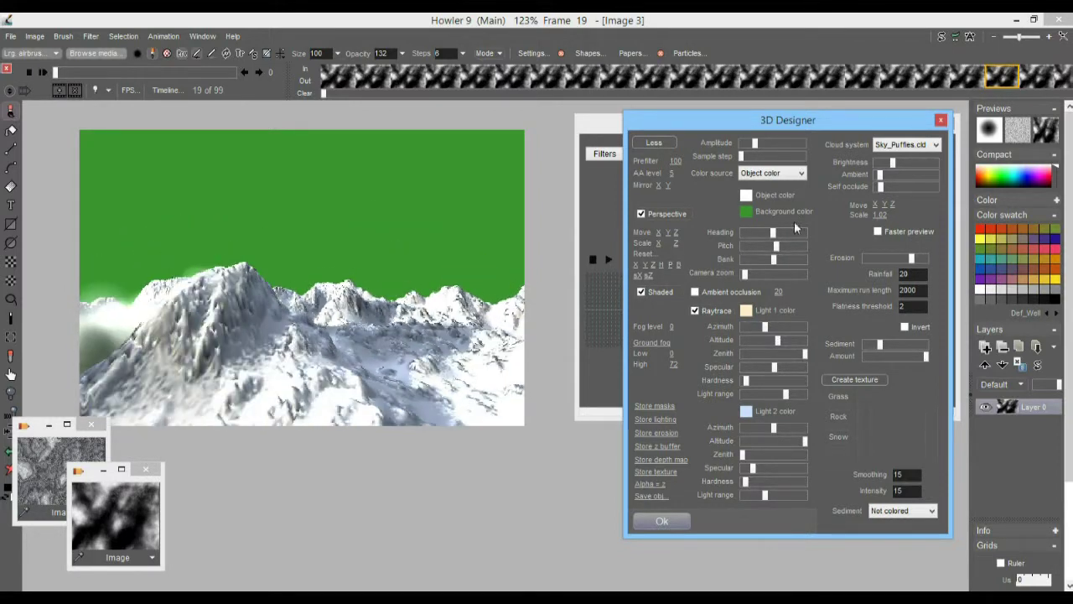
{"action": "left_click", "coordinate": [779, 235]}
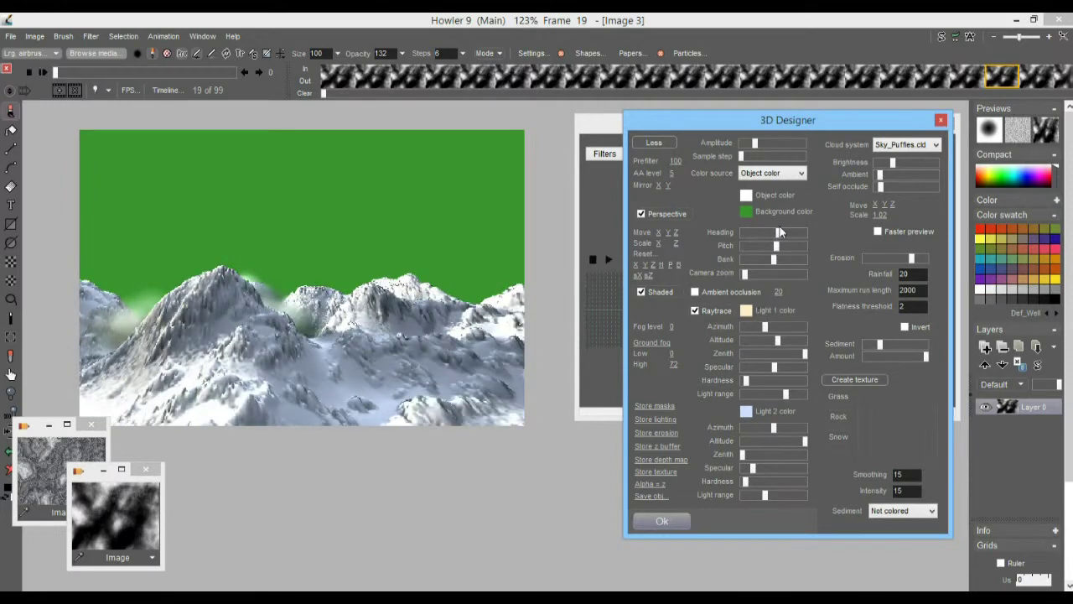
{"action": "left_click", "coordinate": [909, 144]}
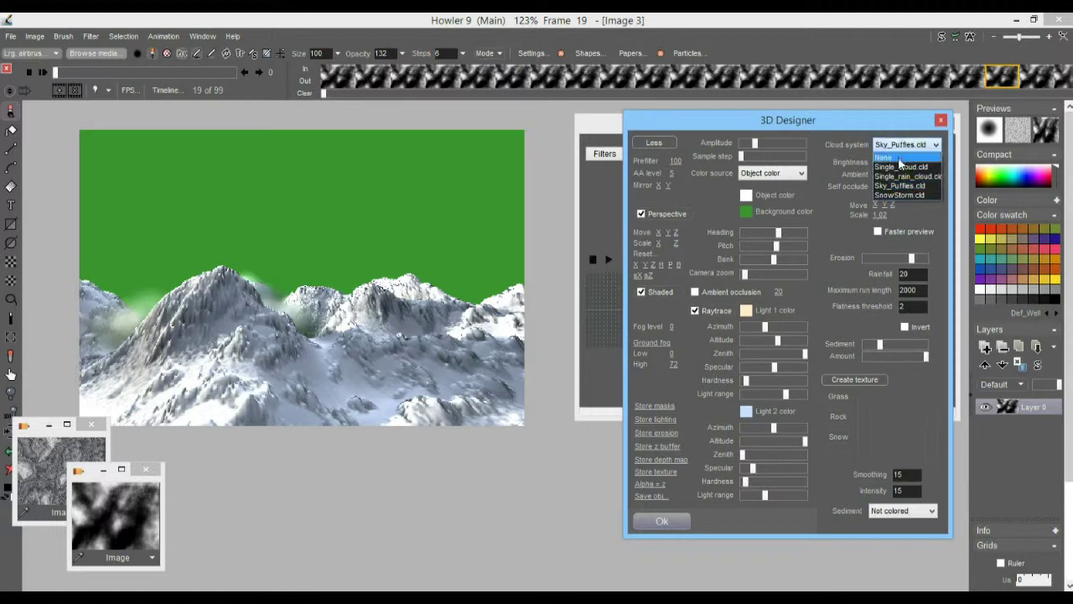
{"action": "left_click", "coordinate": [899, 159]}
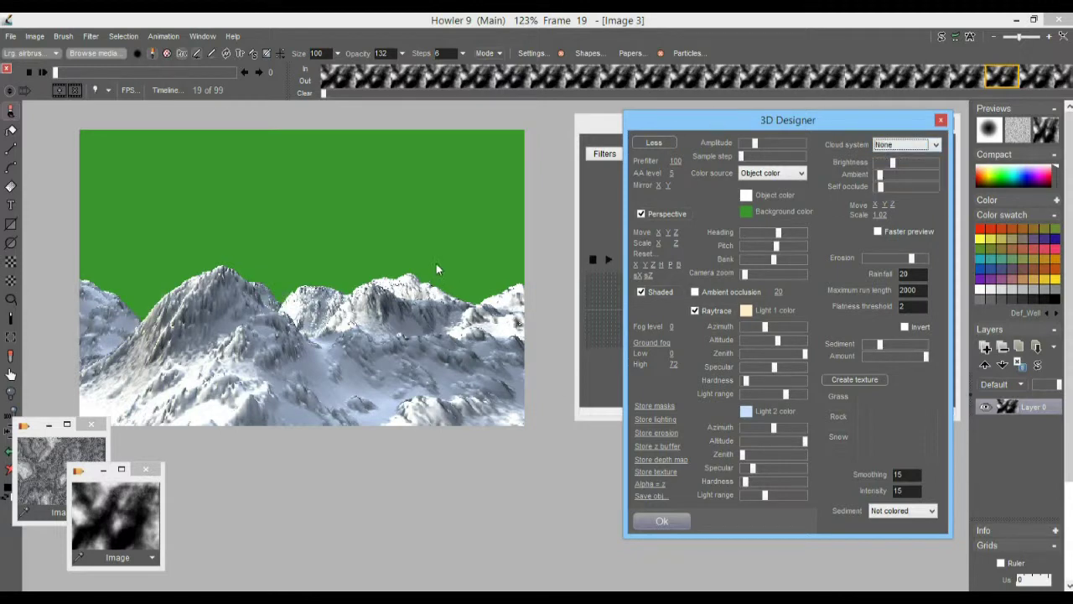
Increase the terrain's sediment and erosion, set the prefilter to 87 with AA level off, and accept the 3D designer settings
{"action": "left_click", "coordinate": [909, 345]}
{"action": "left_click", "coordinate": [925, 356]}
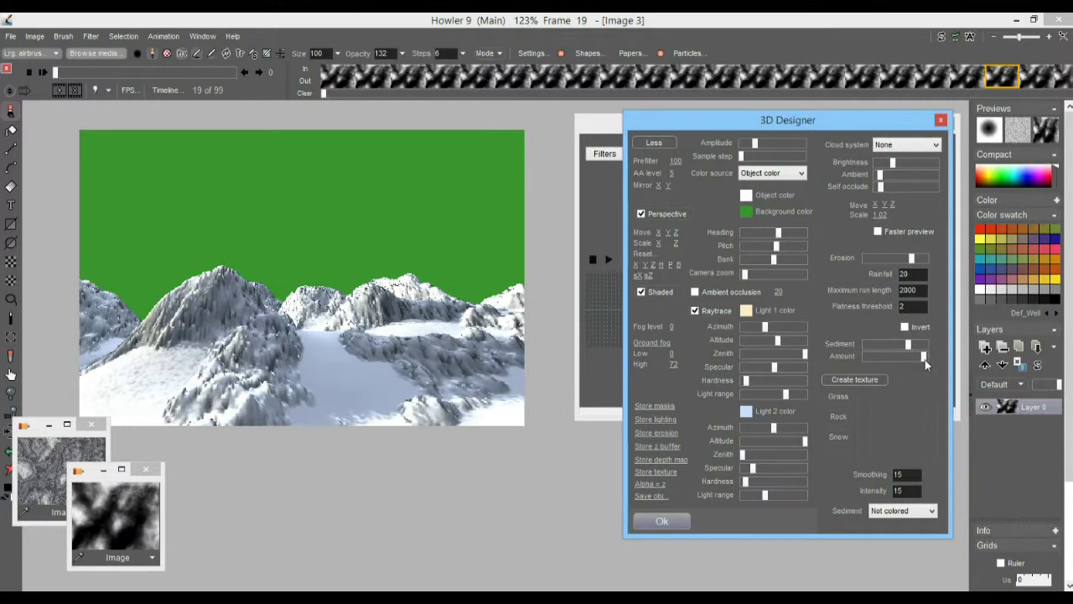
{"action": "left_click", "coordinate": [912, 259]}
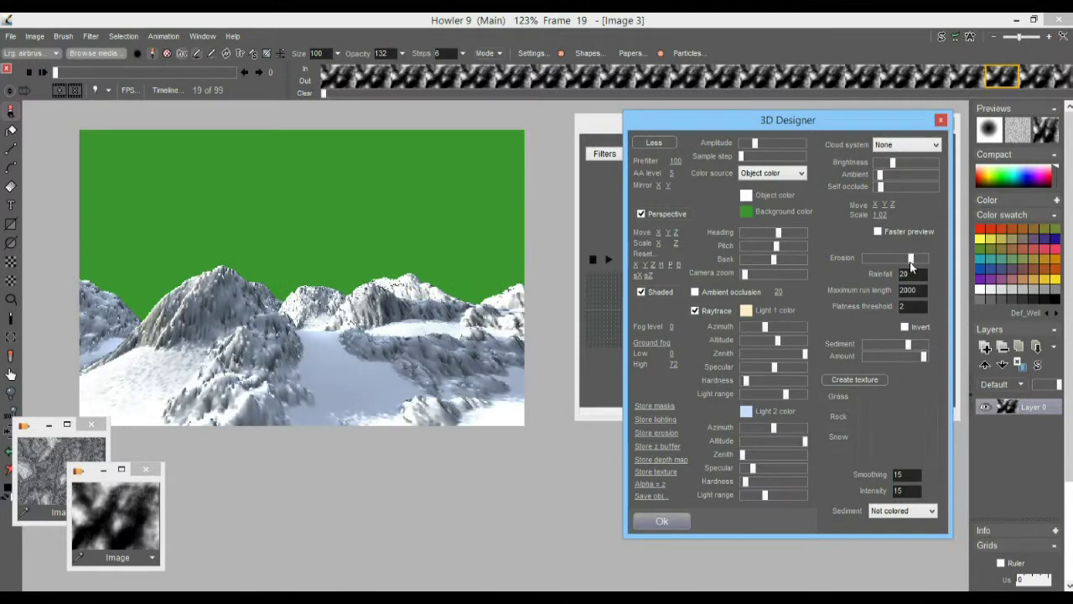
{"action": "left_click_drag", "start_coordinate": [910, 260], "coordinate": [916, 261]}
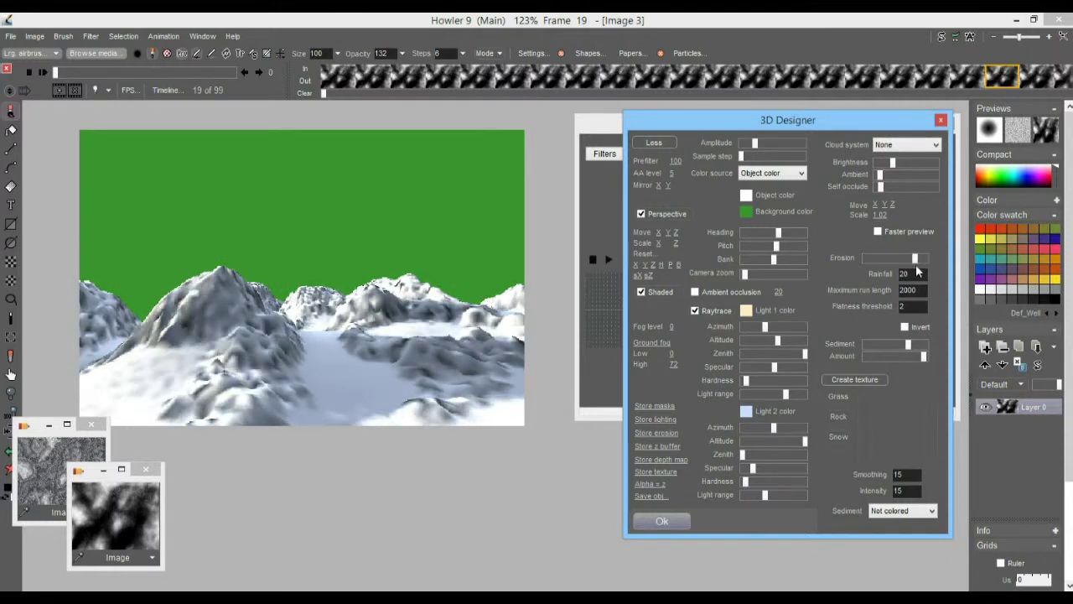
{"action": "left_click", "coordinate": [878, 345]}
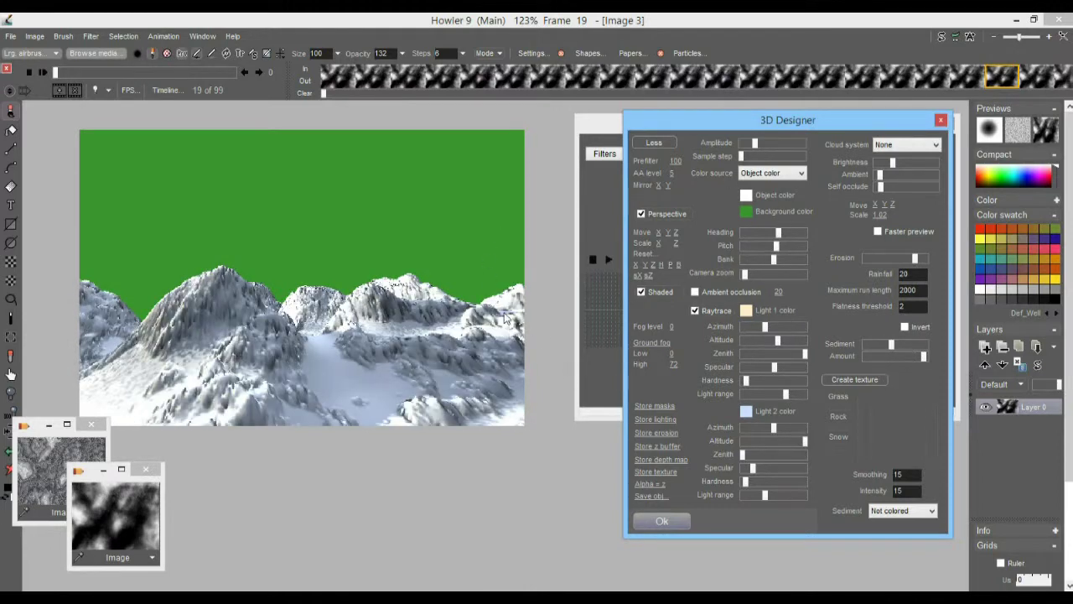
{"action": "left_click_drag", "start_coordinate": [678, 167], "coordinate": [650, 277]}
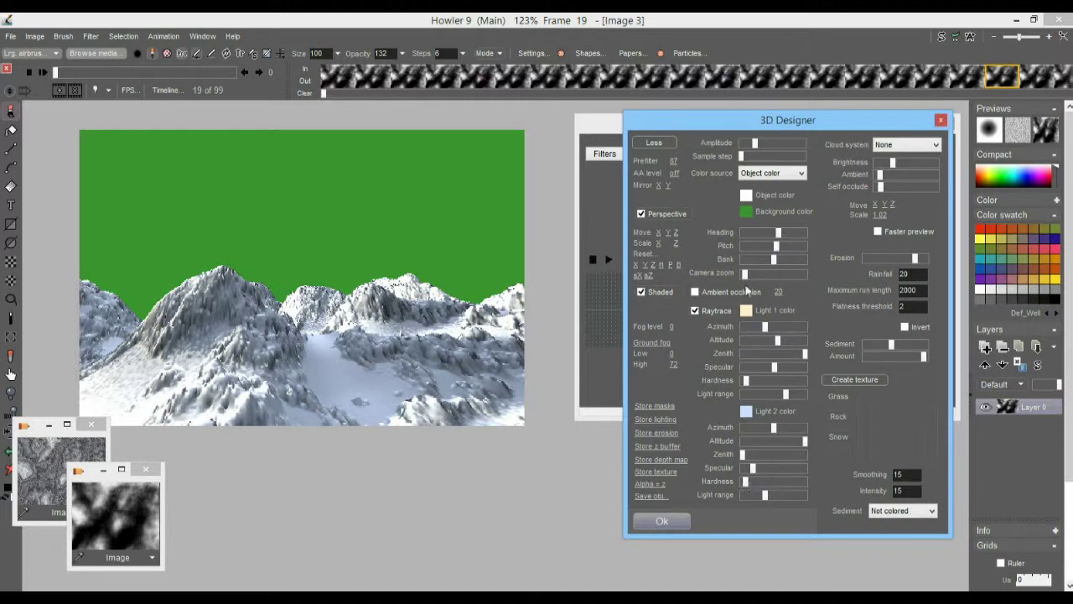
{"action": "left_click", "coordinate": [679, 521]}
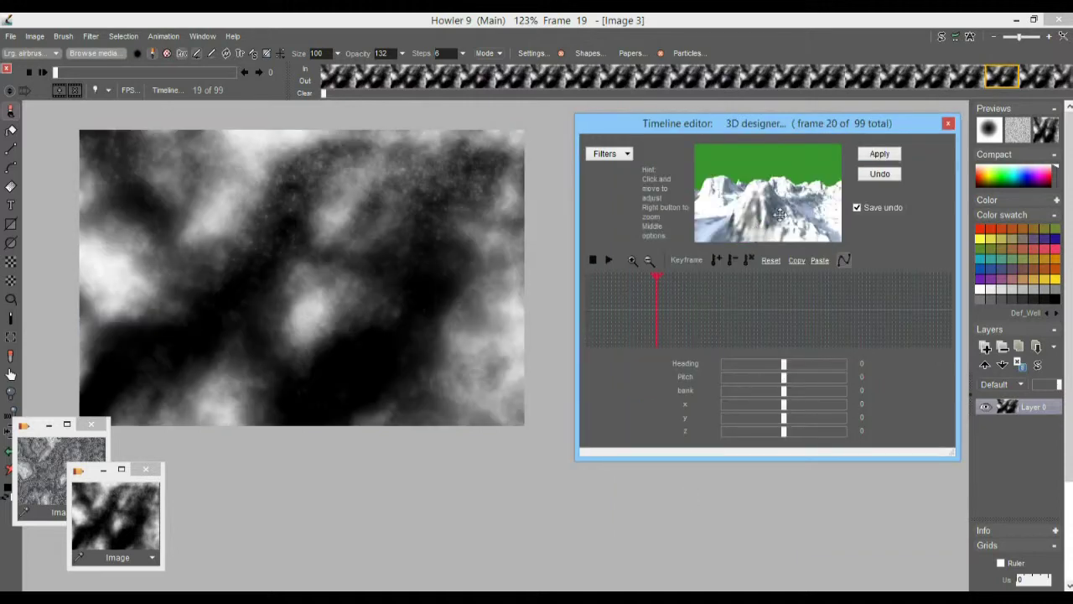
Frame the terrain with pitch -13 and z 35, and add this view as a keyframe at frame 1
{"action": "left_click_drag", "start_coordinate": [795, 208], "coordinate": [778, 190]}
{"action": "left_click_drag", "start_coordinate": [753, 126], "coordinate": [594, 118]}
{"action": "mouse_move", "coordinate": [621, 191]}
{"action": "left_mouse_down"}
{"action": "mouse_move", "coordinate": [573, 189]}
{"action": "mouse_move", "coordinate": [602, 184]}
{"action": "mouse_move", "coordinate": [607, 201]}
{"action": "mouse_move", "coordinate": [636, 192]}
{"action": "mouse_move", "coordinate": [610, 201]}
{"action": "left_mouse_up"}
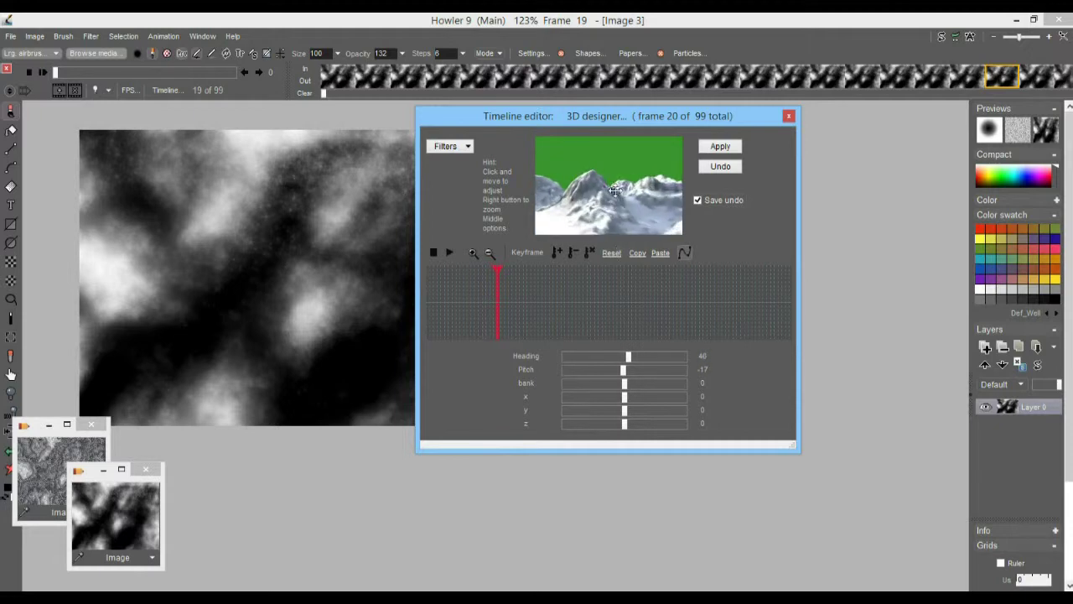
{"action": "right_click_drag", "start_coordinate": [616, 194], "coordinate": [524, 198]}
{"action": "left_click_drag", "start_coordinate": [570, 195], "coordinate": [613, 189]}
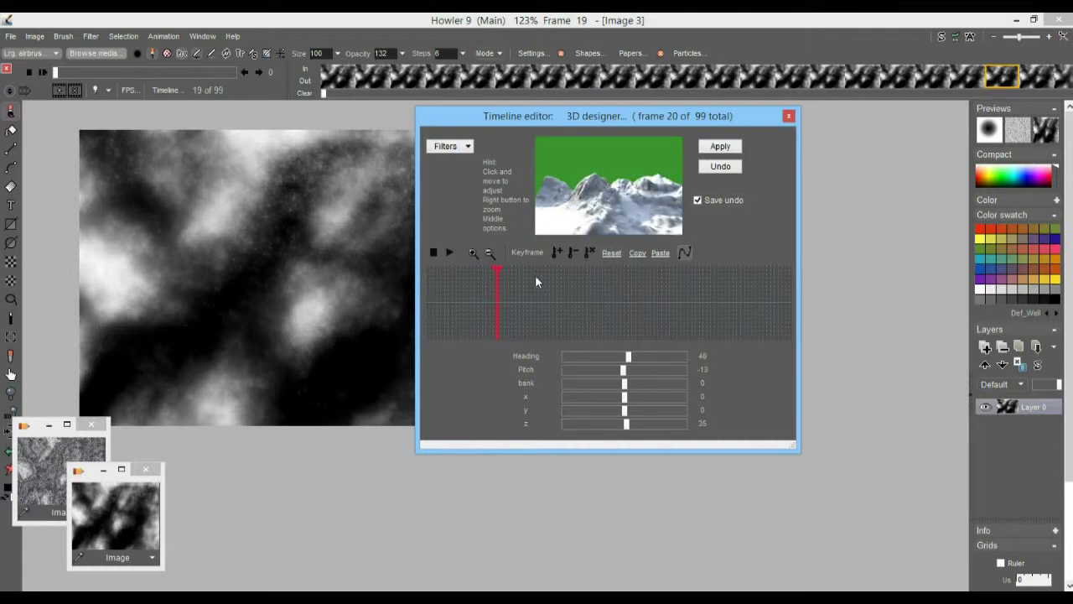
{"action": "left_click_drag", "start_coordinate": [498, 275], "coordinate": [425, 274]}
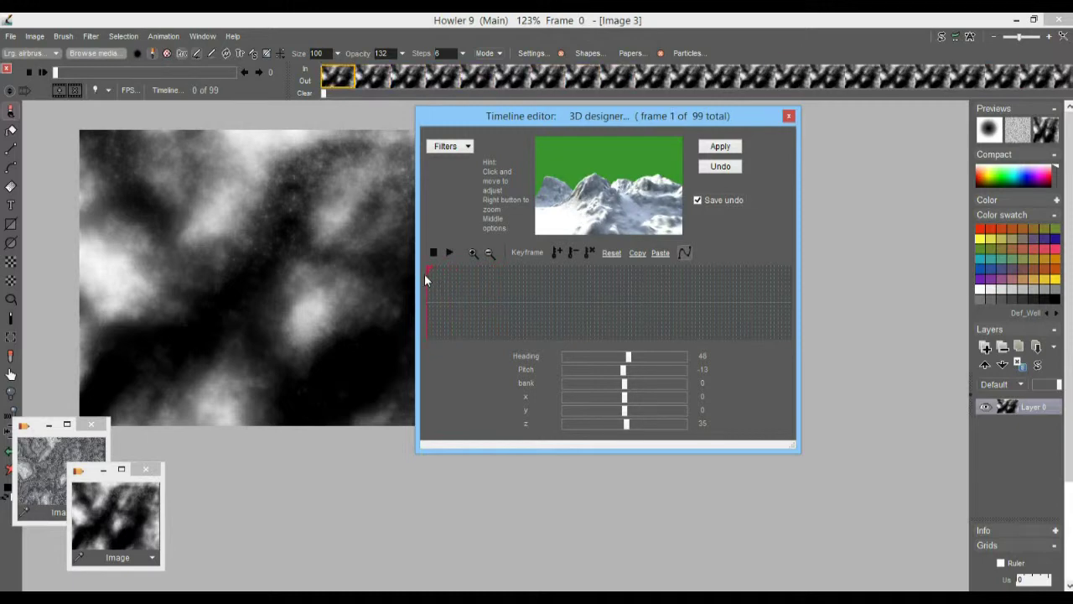
{"action": "left_click", "coordinate": [557, 249]}
Move the camera closer to the terrain with z -142 and pitch -12, ending at frame 91
{"action": "mouse_move", "coordinate": [544, 287]}
{"action": "left_mouse_down"}
{"action": "mouse_move", "coordinate": [561, 305]}
{"action": "mouse_move", "coordinate": [793, 315]}
{"action": "mouse_move", "coordinate": [801, 292]}
{"action": "left_mouse_up"}
{"action": "right_click_drag", "start_coordinate": [611, 195], "coordinate": [495, 206]}
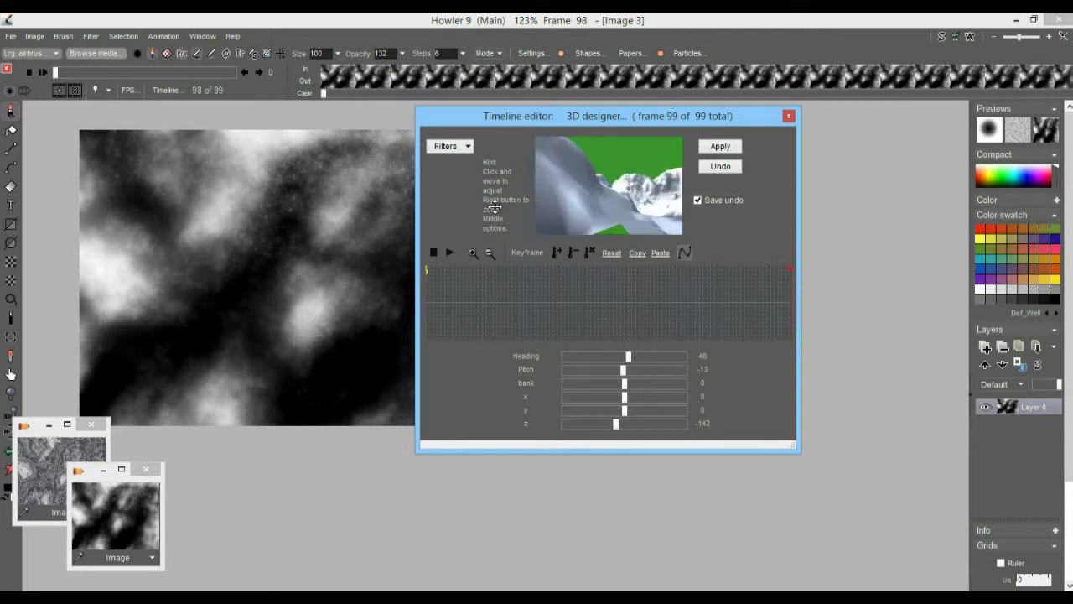
{"action": "mouse_move", "coordinate": [604, 176]}
{"action": "left_mouse_down"}
{"action": "mouse_move", "coordinate": [595, 178]}
{"action": "mouse_move", "coordinate": [618, 181]}
{"action": "left_mouse_up"}
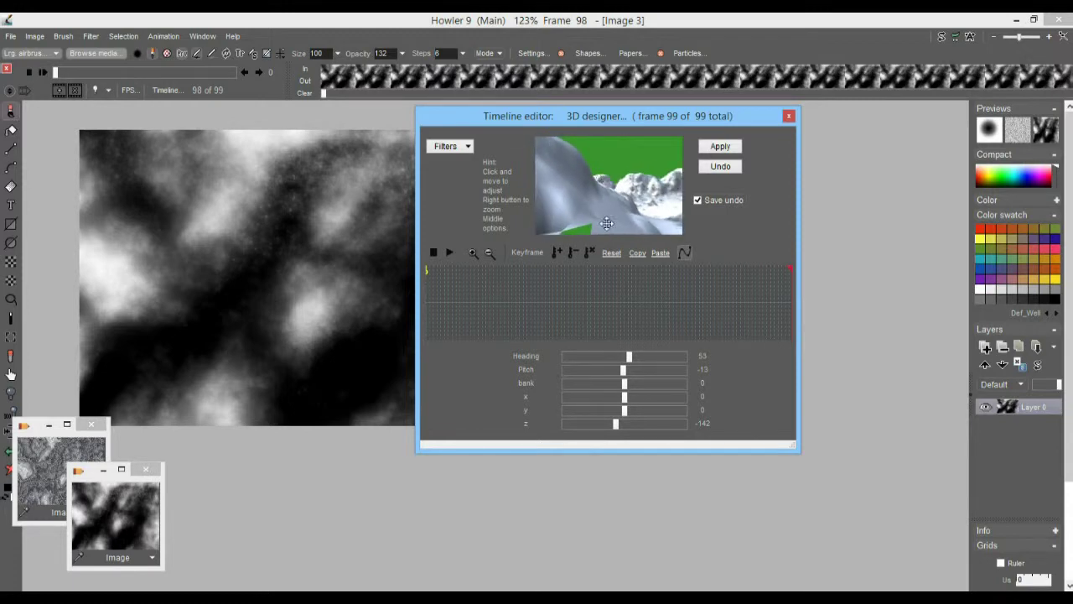
{"action": "left_click_drag", "start_coordinate": [656, 316], "coordinate": [763, 296]}
{"action": "left_click_drag", "start_coordinate": [623, 195], "coordinate": [633, 191]}
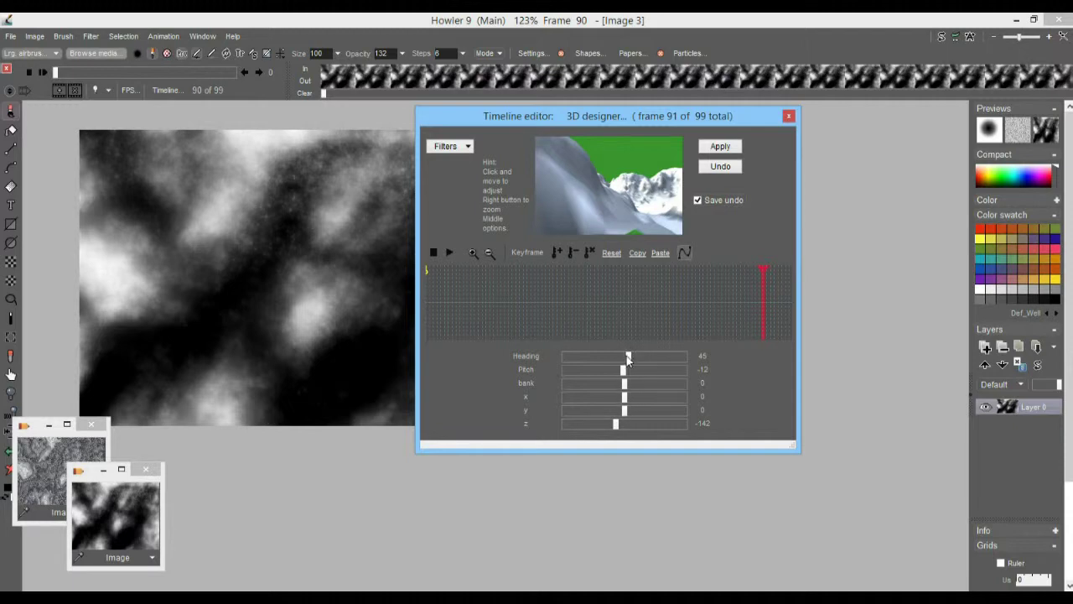
Set heading 31, x -45, y 11 and z -113, add a keyframe at frame 91, and apply the filter to the animation
{"action": "left_click_drag", "start_coordinate": [628, 357], "coordinate": [624, 357]}
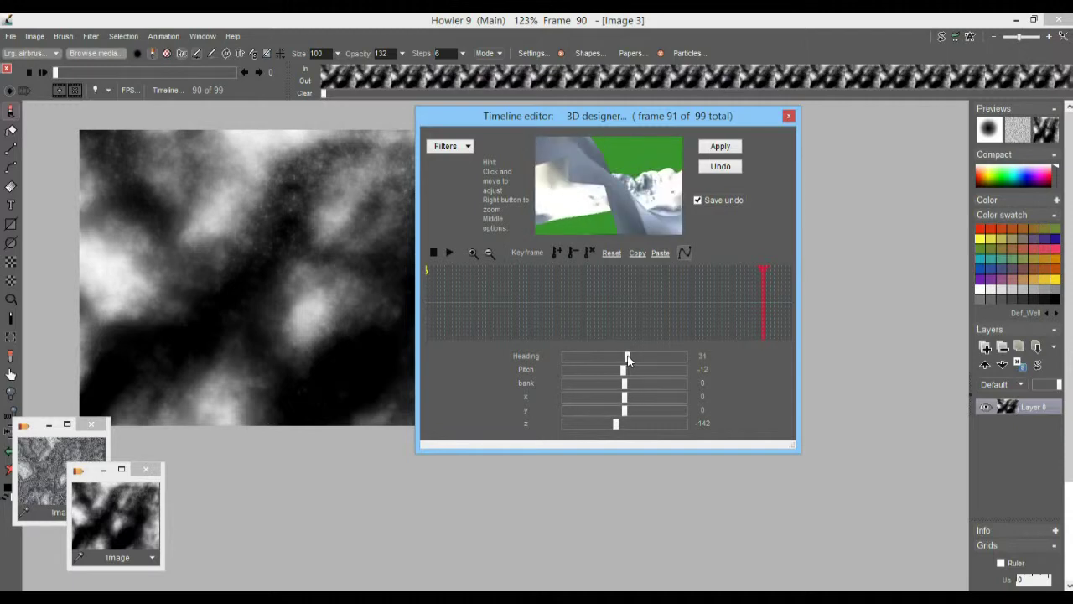
{"action": "left_click_drag", "start_coordinate": [625, 397], "coordinate": [623, 402]}
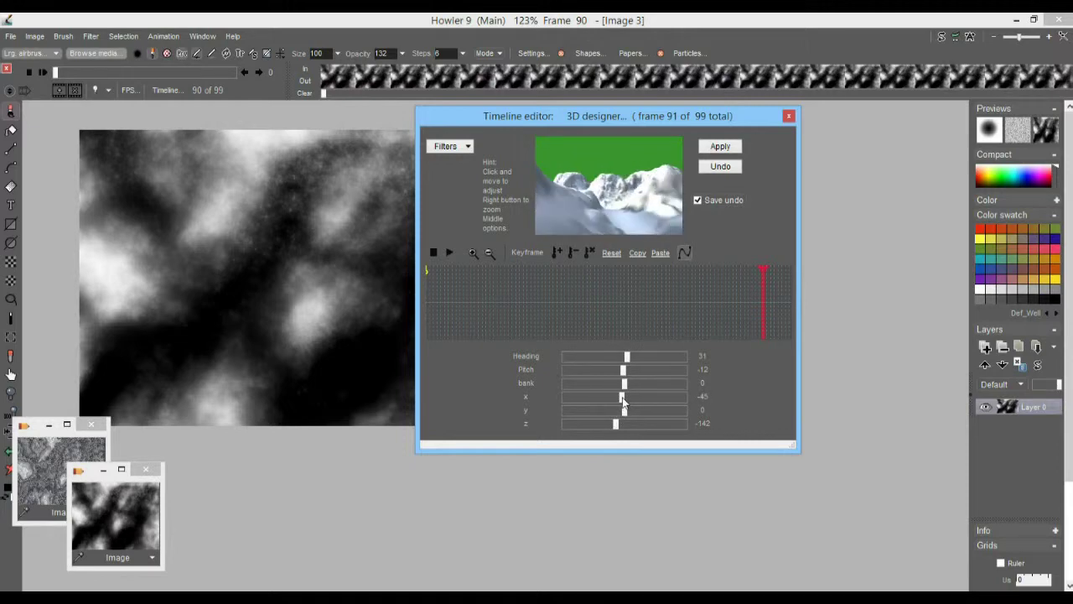
{"action": "left_click_drag", "start_coordinate": [625, 410], "coordinate": [627, 412]}
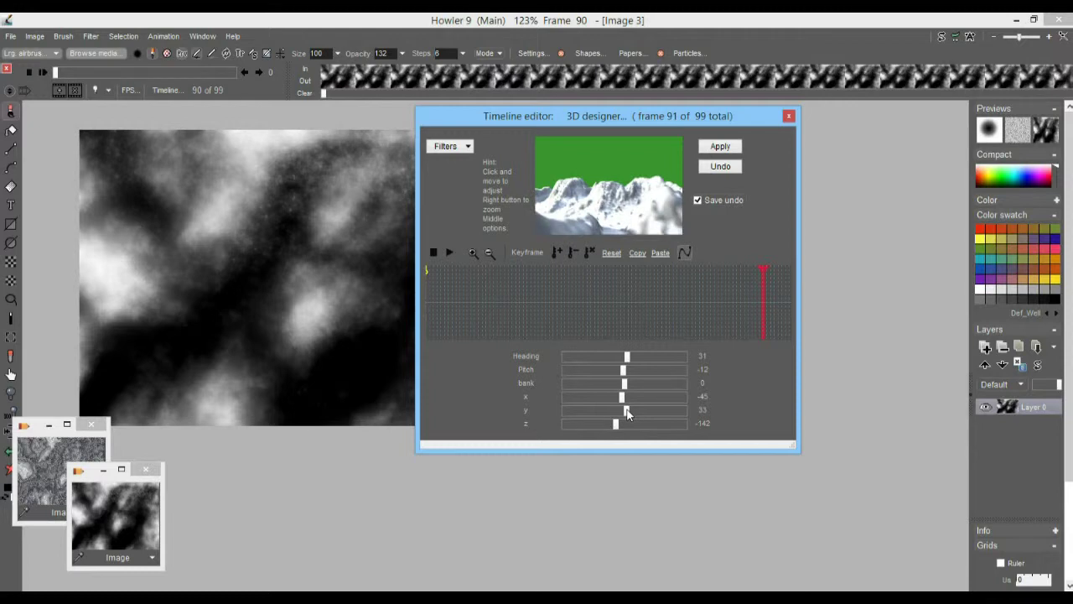
{"action": "left_click_drag", "start_coordinate": [626, 410], "coordinate": [625, 411]}
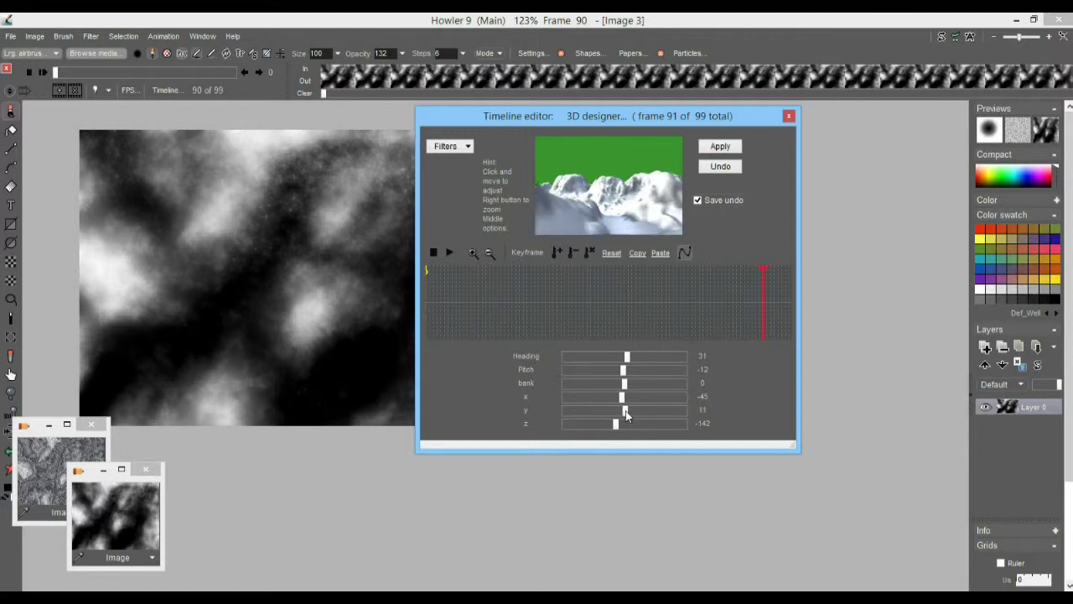
{"action": "right_click_drag", "start_coordinate": [612, 201], "coordinate": [501, 214]}
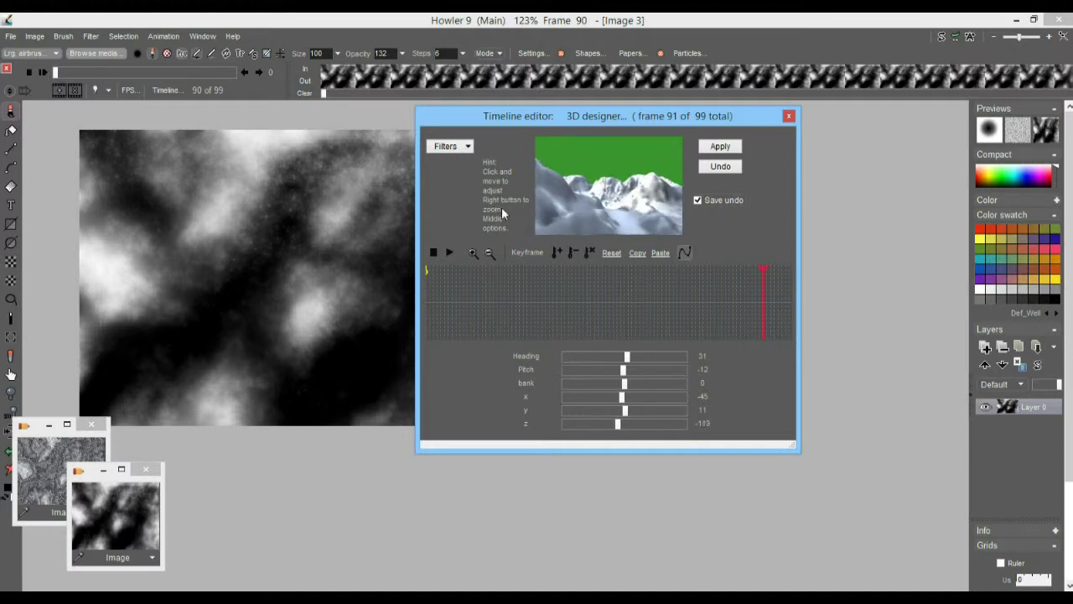
{"action": "left_click", "coordinate": [555, 252]}
{"action": "left_click", "coordinate": [721, 147]}
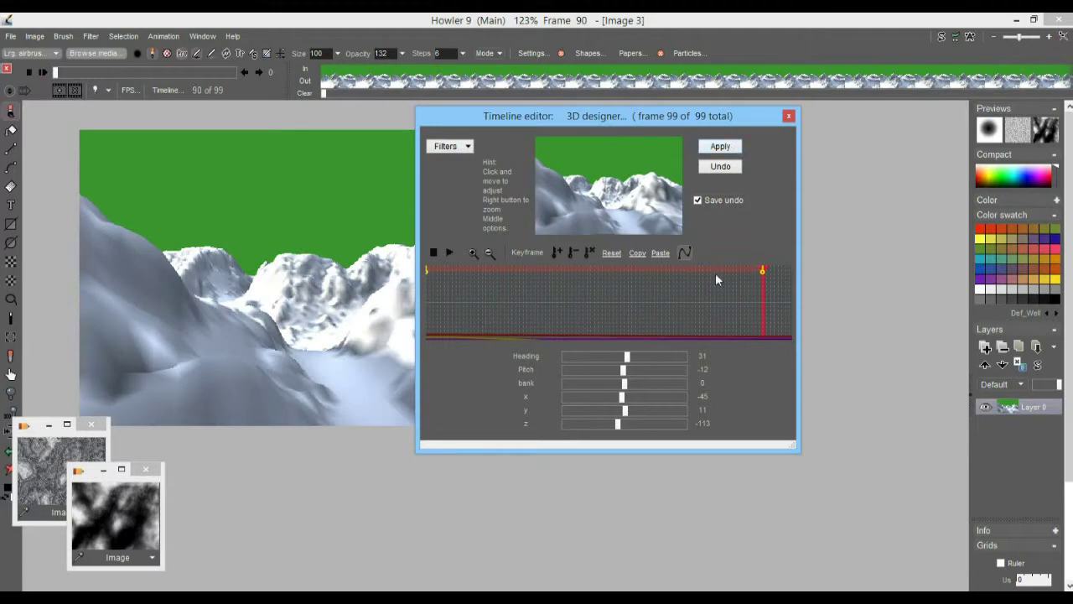
Play and scrub through the rendered terrain animation to check the camera movement over the mountains
{"action": "left_click_drag", "start_coordinate": [438, 290], "coordinate": [617, 299]}
{"action": "left_click_drag", "start_coordinate": [475, 116], "coordinate": [722, 138]}
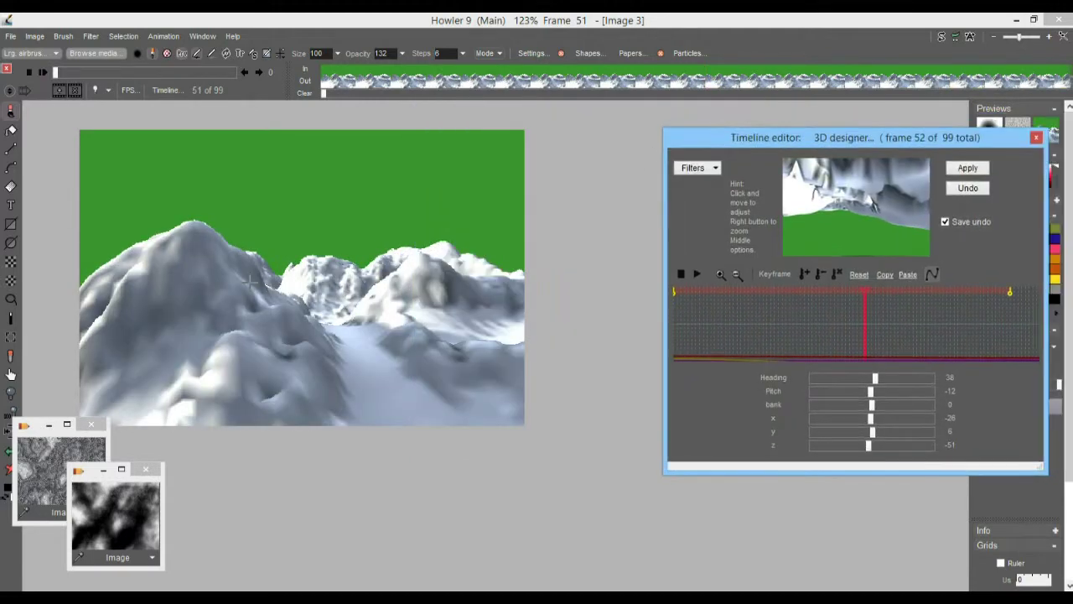
{"action": "left_click", "coordinate": [42, 72]}
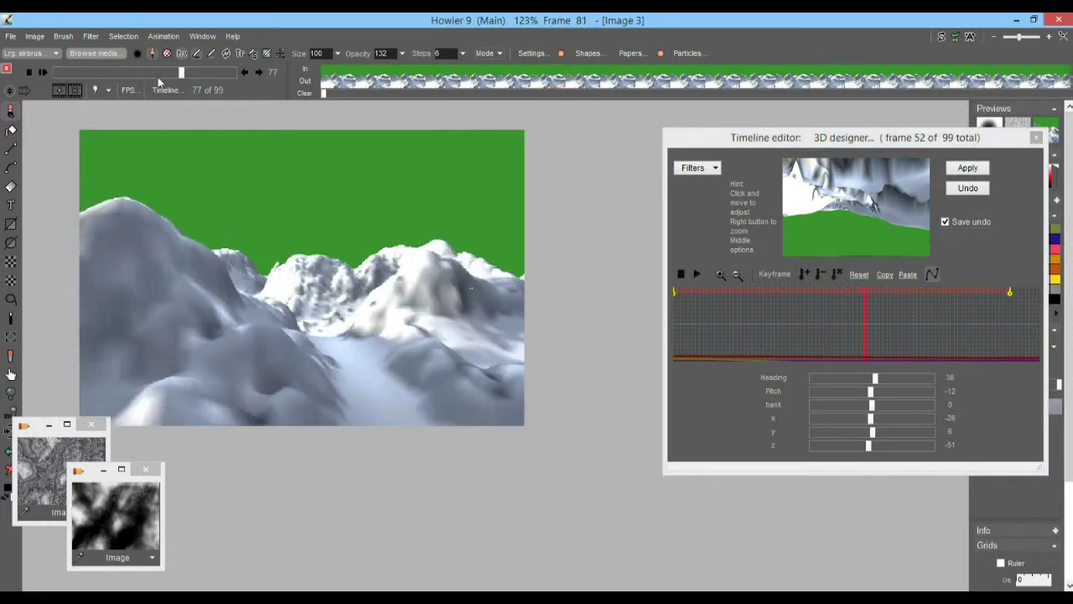
{"action": "left_click", "coordinate": [43, 73]}
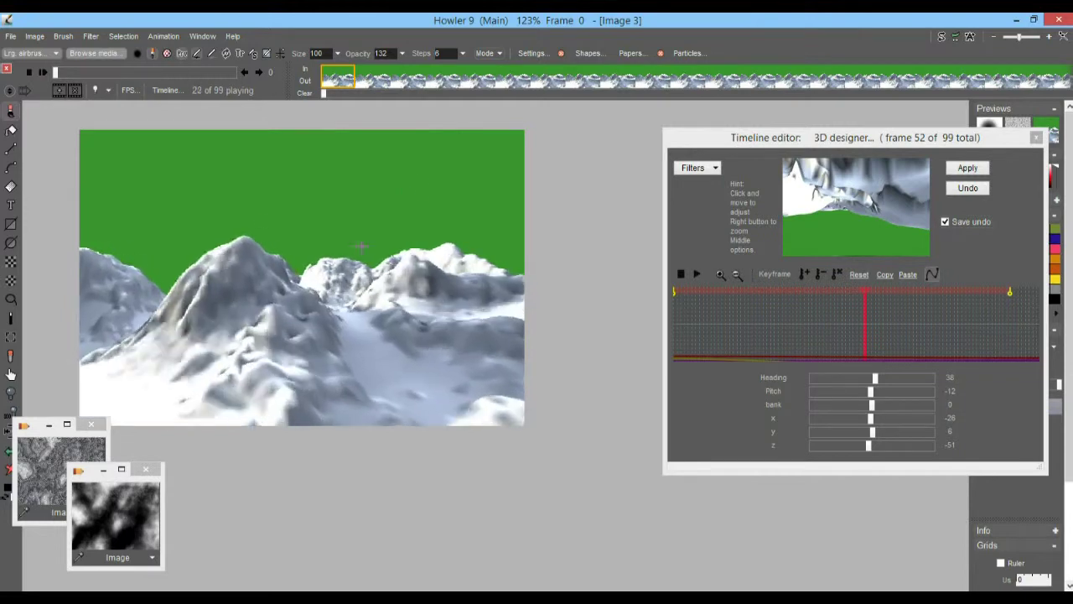
{"action": "left_click_drag", "start_coordinate": [123, 72], "coordinate": [79, 73]}
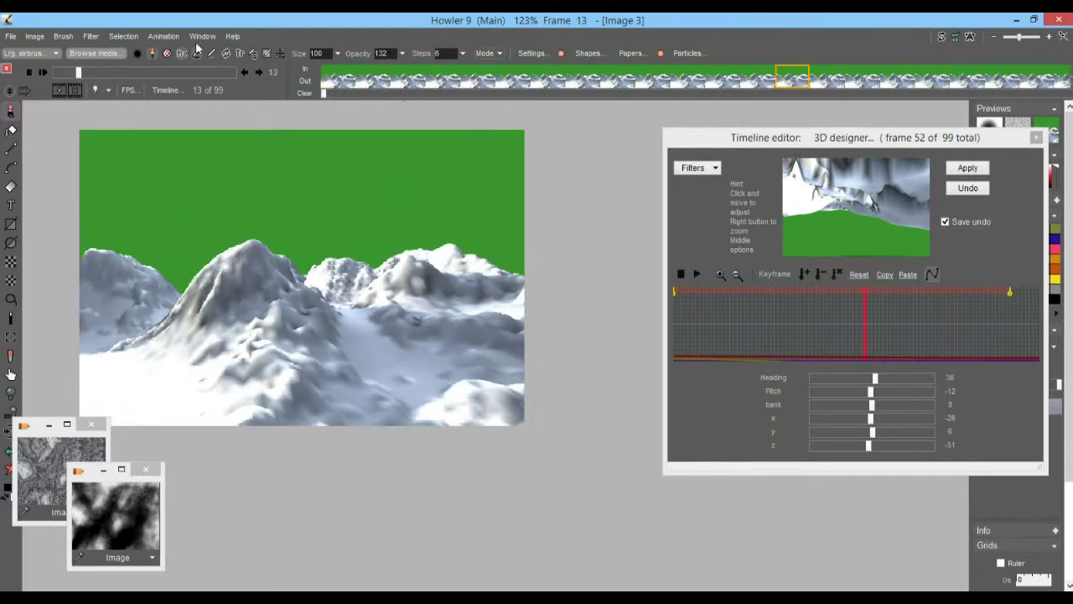
Store the animation to disc and place its thumbnail window below the image
{"action": "left_click", "coordinate": [158, 37]}
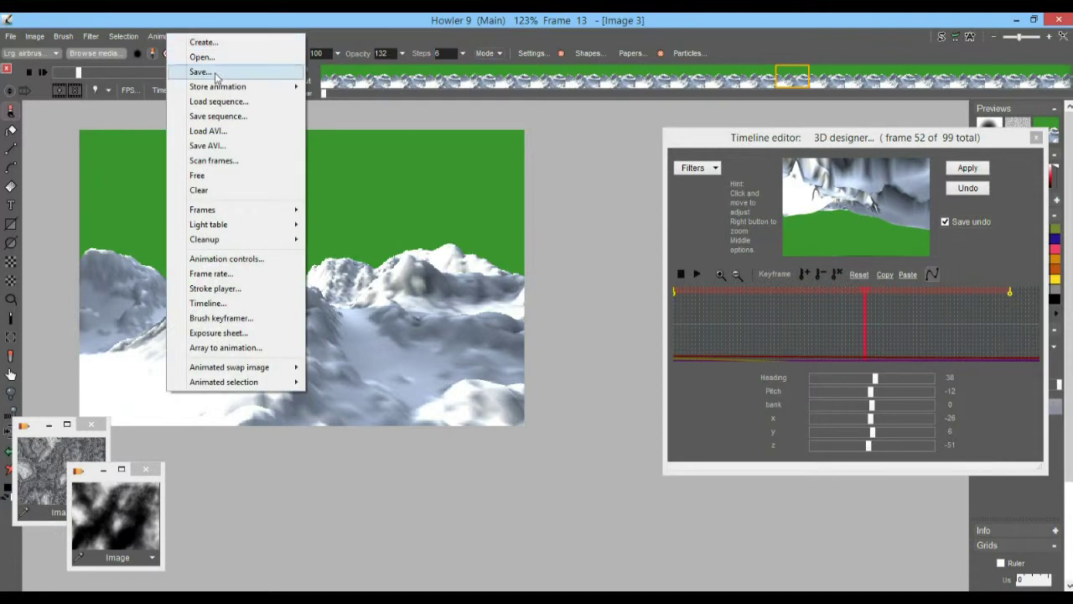
{"action": "mouse_move", "coordinate": [213, 94]}
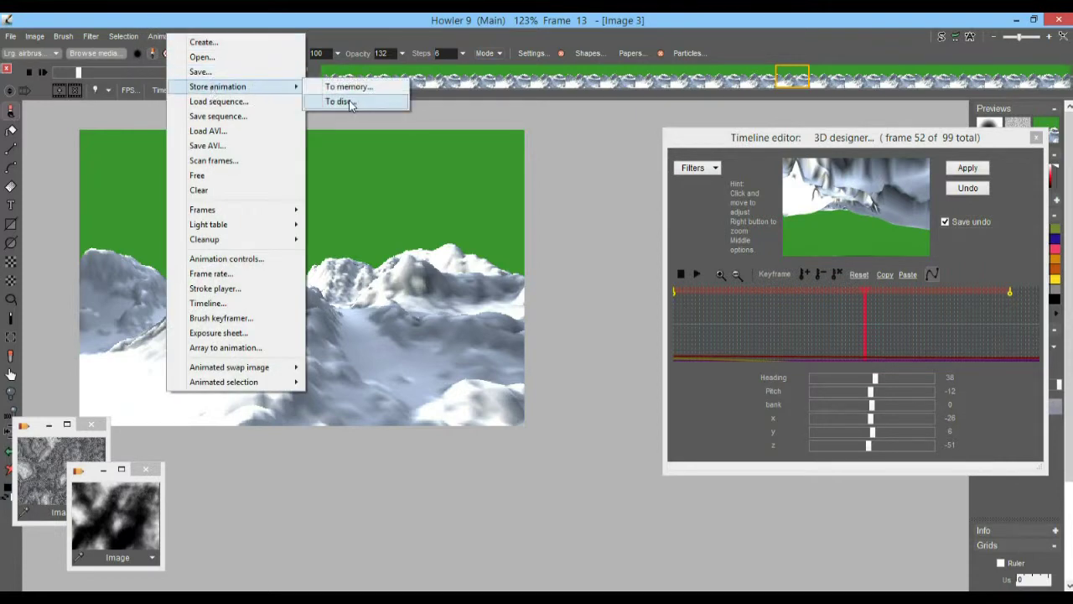
{"action": "left_click", "coordinate": [350, 103]}
{"action": "left_click_drag", "start_coordinate": [874, 448], "coordinate": [545, 429]}
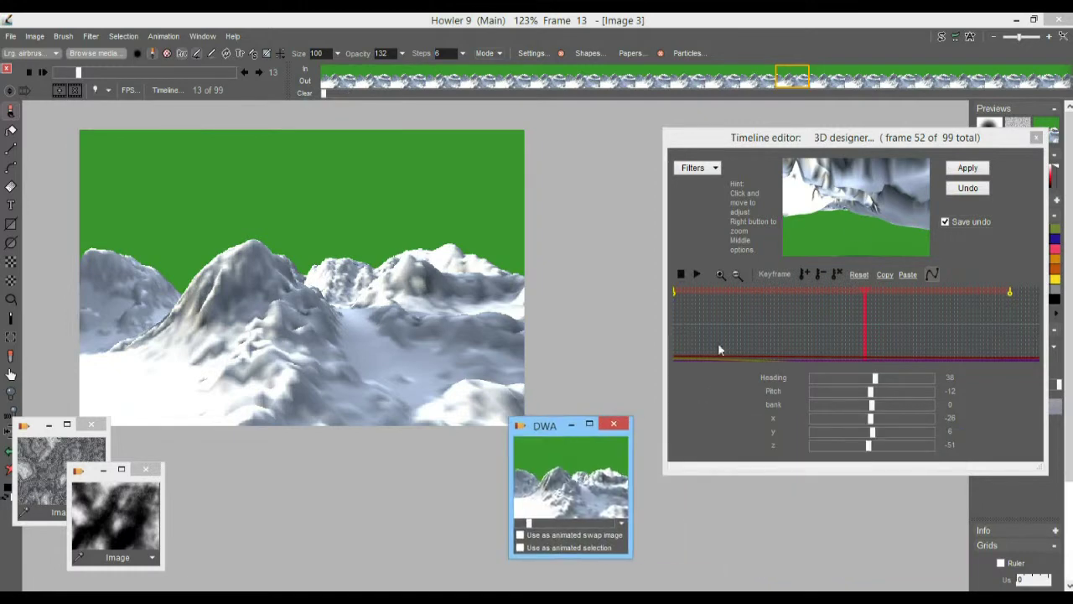
Close the timeline editor and move the stored terrain animation's thumbnail window farther from the image
{"action": "left_click", "coordinate": [1037, 137]}
{"action": "left_click_drag", "start_coordinate": [558, 425], "coordinate": [830, 432]}
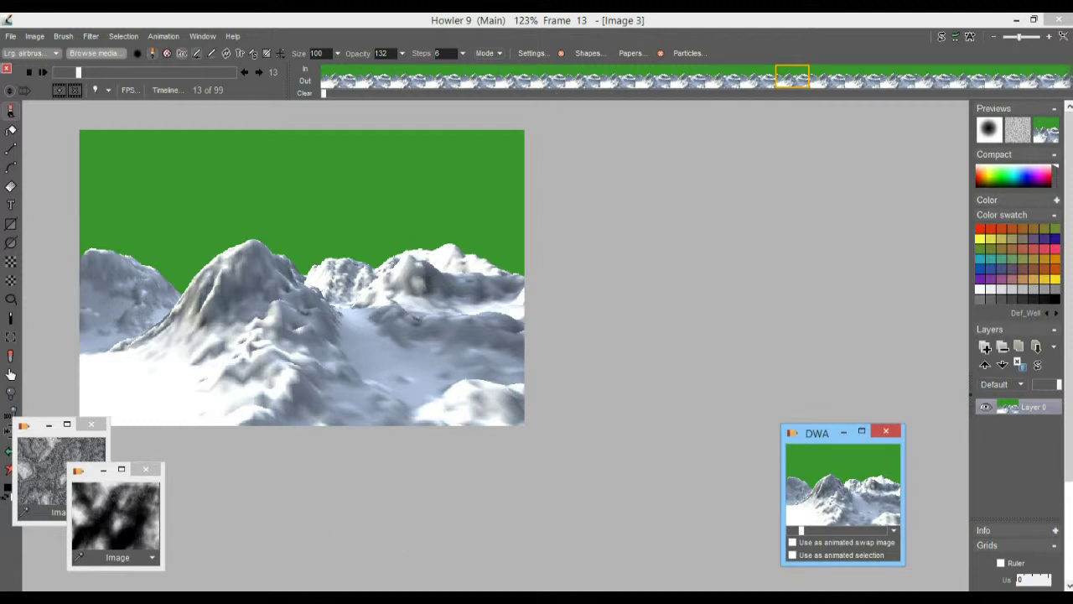
Switch to the 101CANON folder in File Explorer and compare the sky photos IMG_2170.JPG to IMG_2174.JPG
{"action": "mouse_move", "coordinate": [385, 597]}
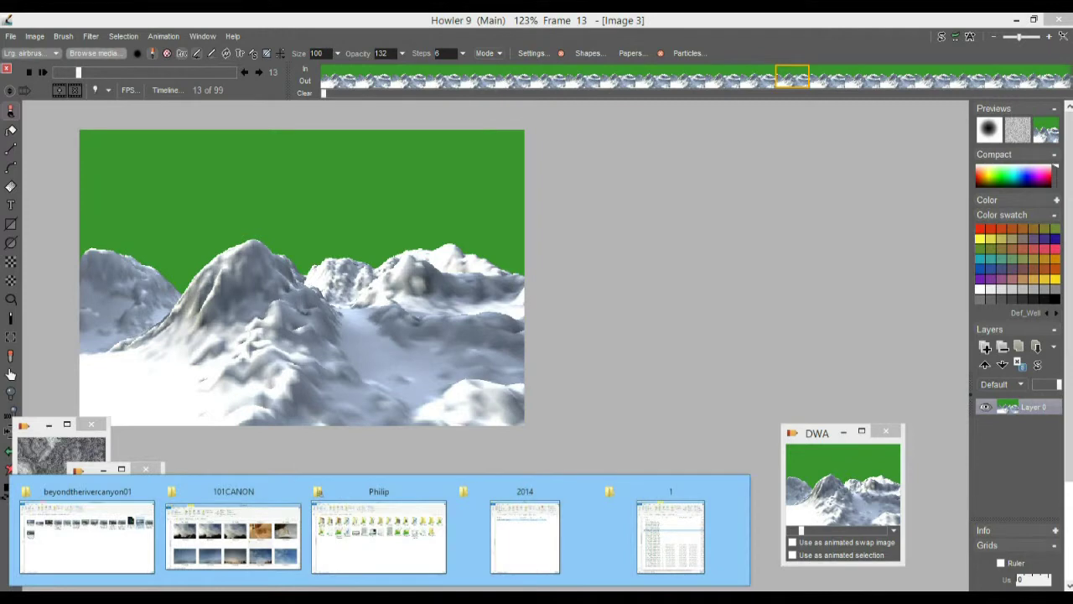
{"action": "left_click", "coordinate": [233, 536]}
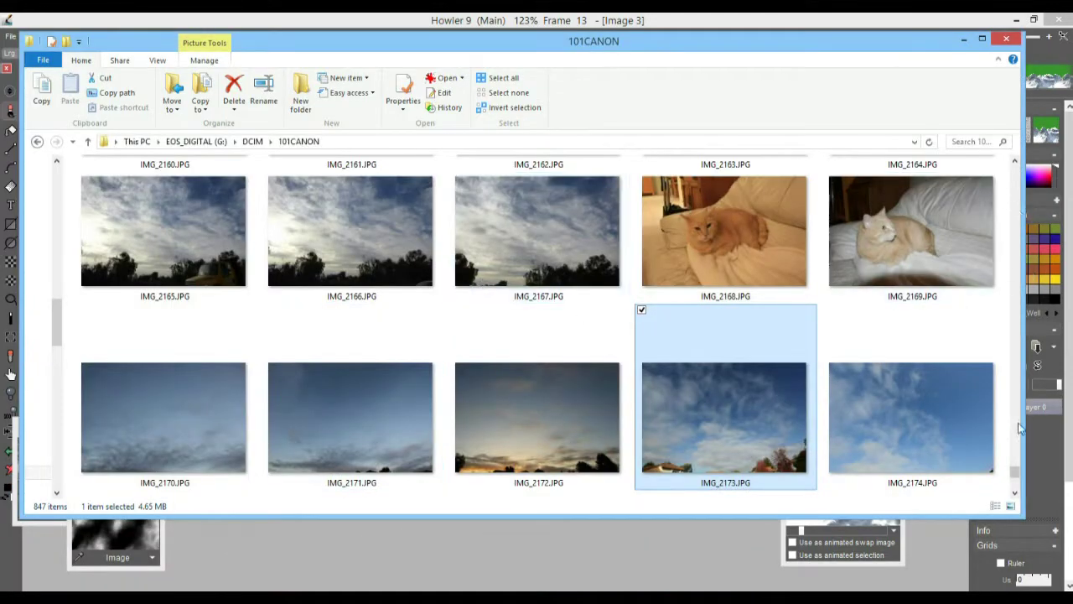
{"action": "left_click_drag", "start_coordinate": [1017, 476], "coordinate": [1019, 476]}
{"action": "scroll", "coordinate": [1018, 477], "scroll_direction": "down", "scroll_amount": 3}
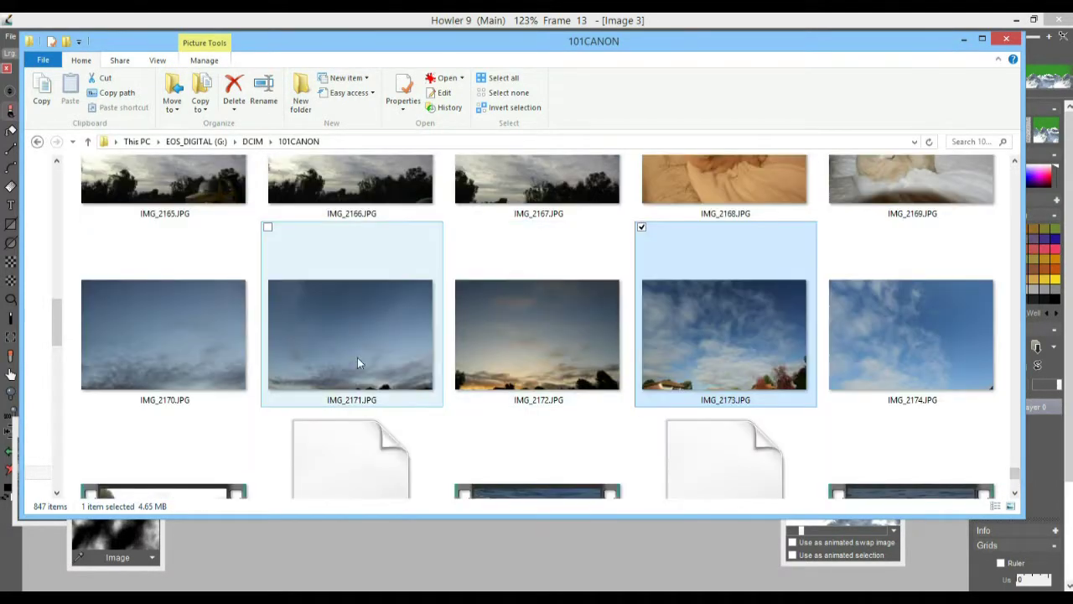
{"action": "left_click", "coordinate": [516, 329]}
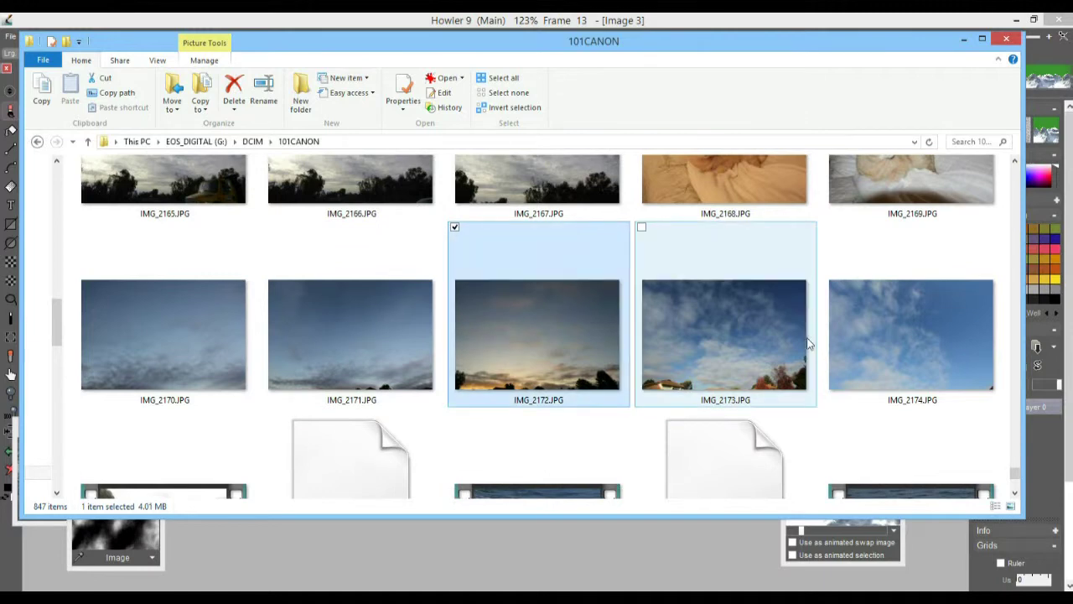
{"action": "left_click", "coordinate": [761, 333]}
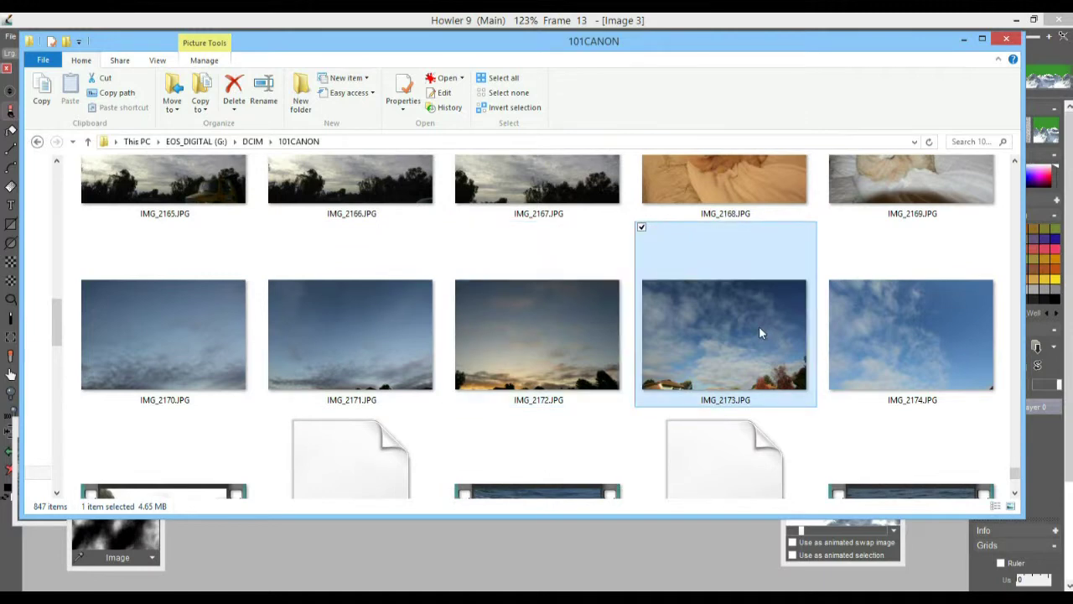
{"action": "left_click", "coordinate": [166, 361]}
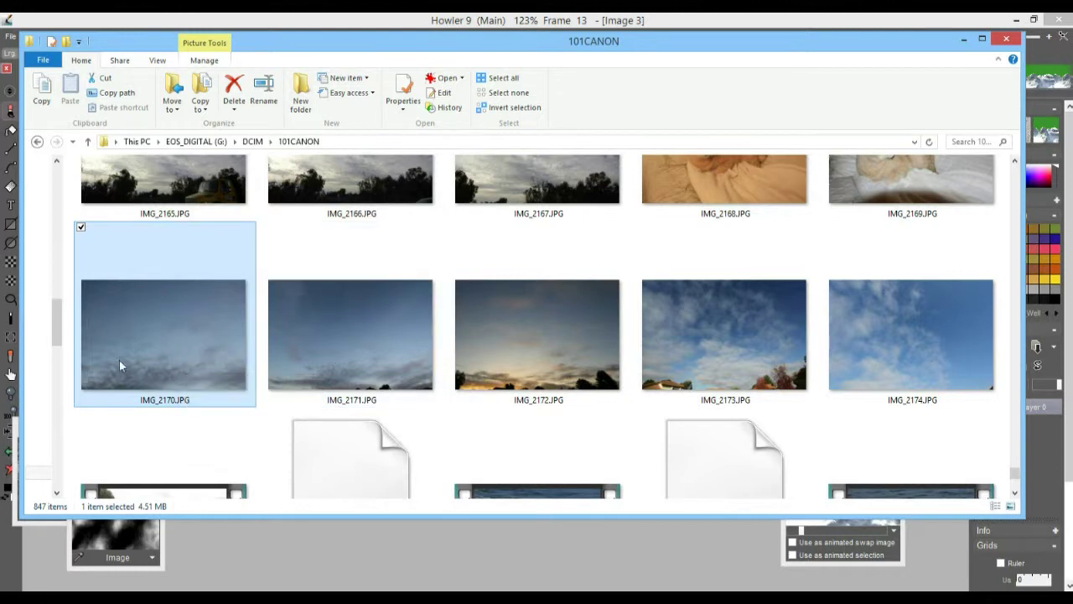
{"action": "left_click", "coordinate": [526, 358]}
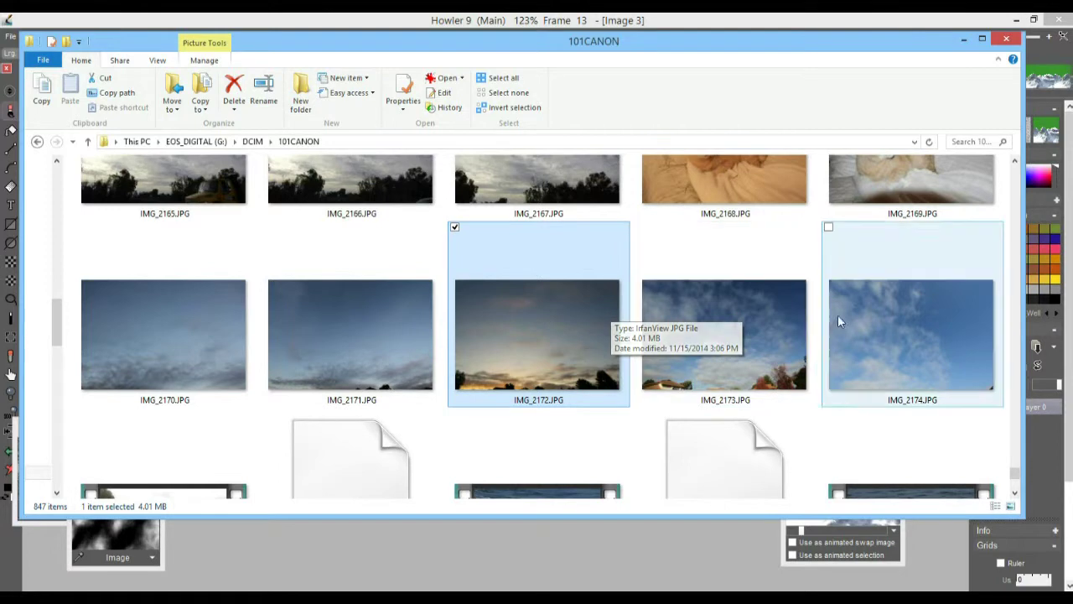
{"action": "left_click", "coordinate": [887, 334]}
Open IMG_2173.JPG in IrfanView, and reposition the animation thumbnail window back in Howler
{"action": "double_click", "coordinate": [722, 349]}
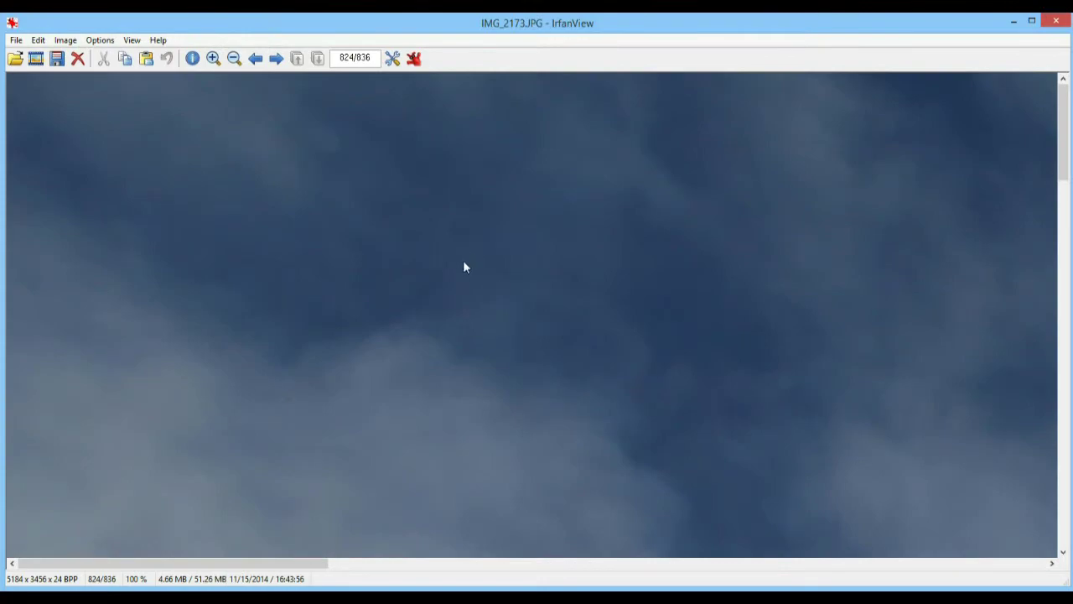
{"action": "left_click_drag", "start_coordinate": [462, 266], "coordinate": [597, 227]}
{"action": "double_click", "coordinate": [597, 226]}
{"action": "double_click", "coordinate": [597, 225]}
{"action": "left_click_drag", "start_coordinate": [710, 23], "coordinate": [588, 306]}
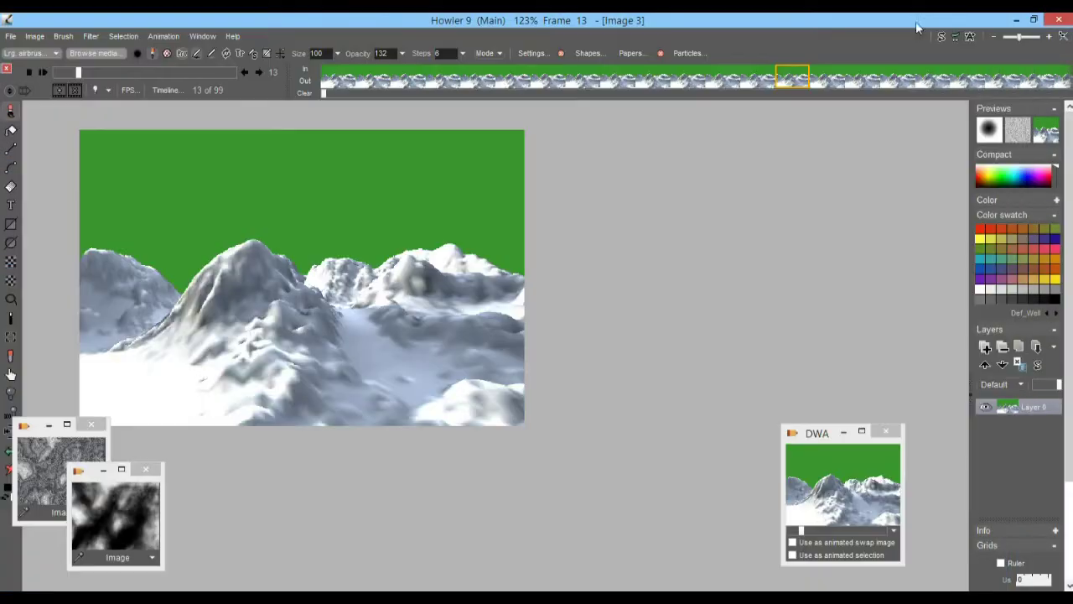
{"action": "left_click", "coordinate": [928, 20]}
{"action": "left_click_drag", "start_coordinate": [815, 437], "coordinate": [864, 447]}
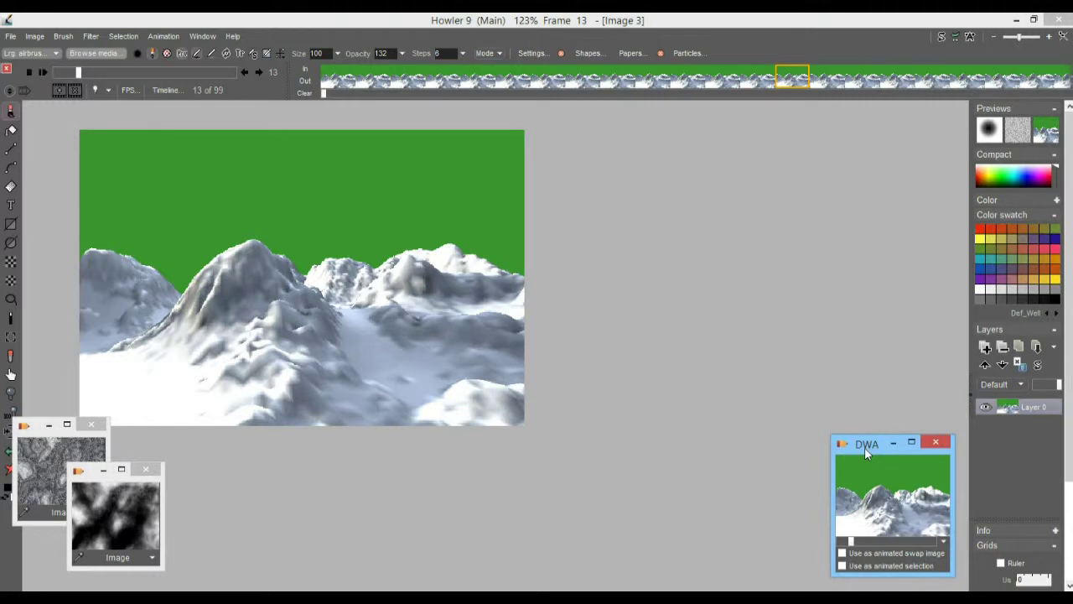
Switch back to IMG_2173.JPG in IrfanView, copy the whole sky photo to the clipboard and minimize the viewer
{"action": "key", "text": "alt+Tab"}
{"action": "left_click_drag", "start_coordinate": [422, 306], "coordinate": [640, 101]}
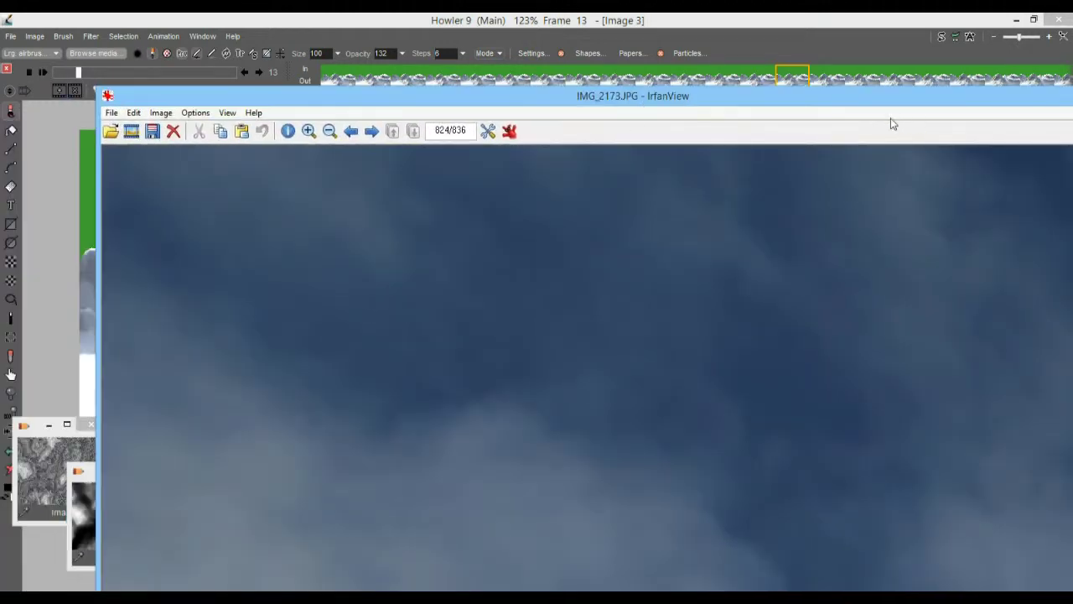
{"action": "left_click_drag", "start_coordinate": [892, 101], "coordinate": [594, 96]}
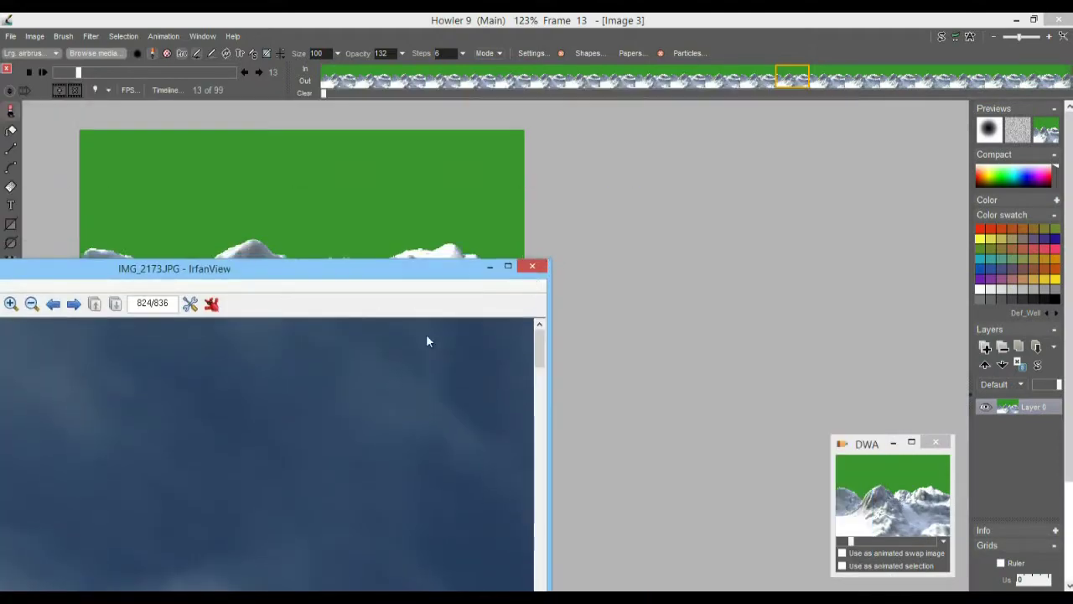
{"action": "double_click", "coordinate": [423, 265]}
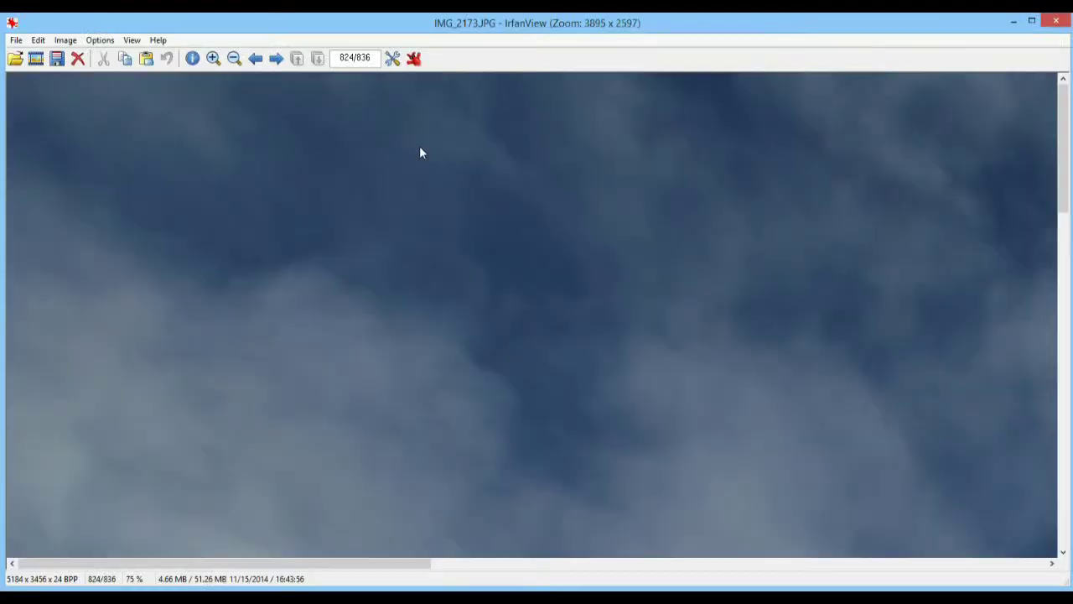
{"action": "double_click", "coordinate": [552, 35]}
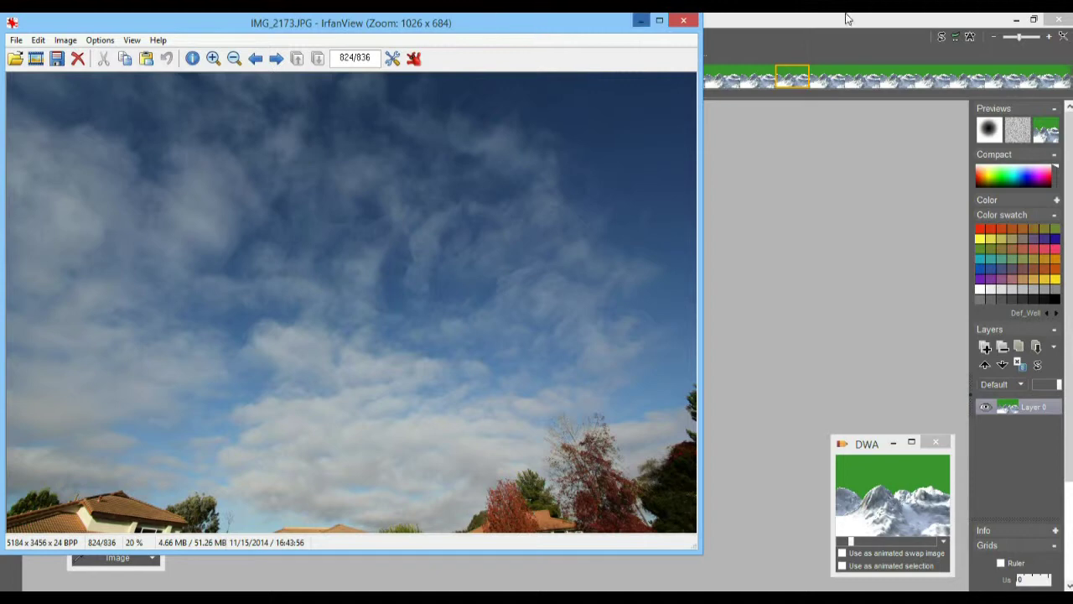
{"action": "left_click", "coordinate": [641, 20]}
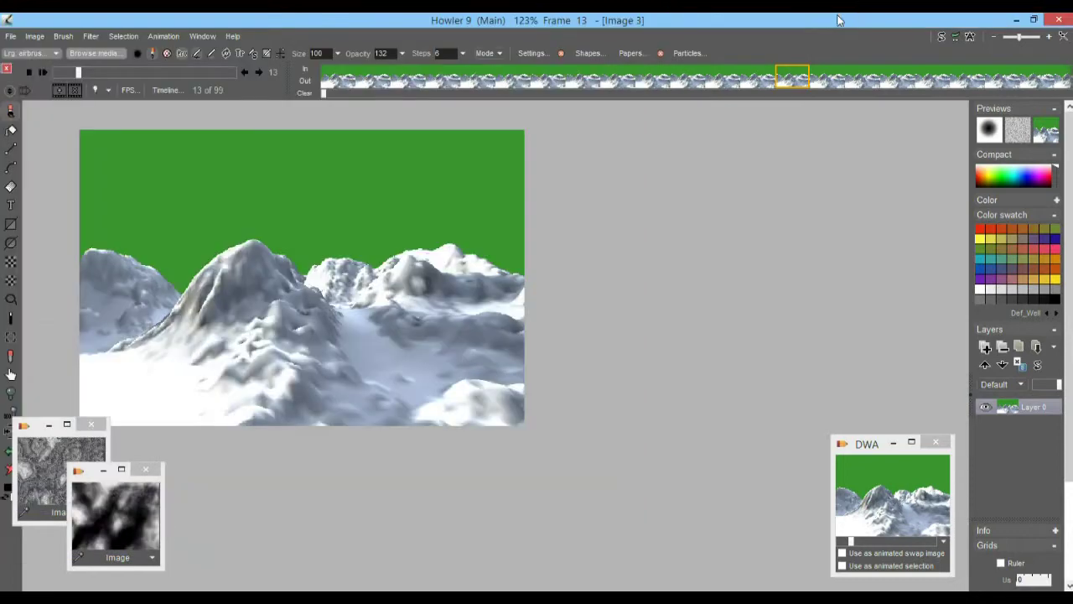
Paste the copied sky photo into Howler as a new image and close the animation frame strip
{"action": "left_click", "coordinate": [34, 36]}
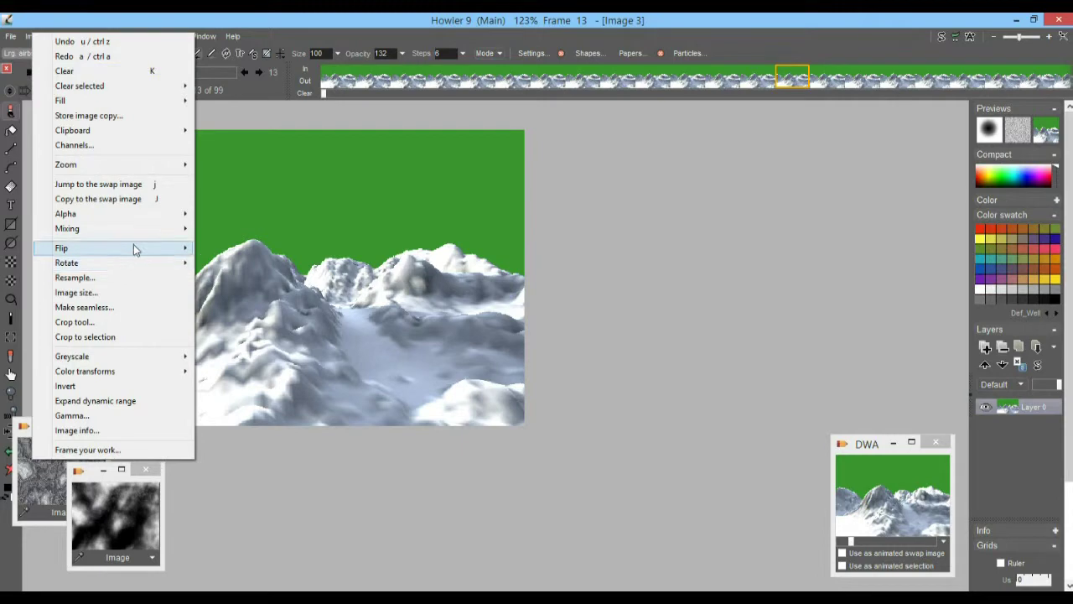
{"action": "mouse_move", "coordinate": [121, 131]}
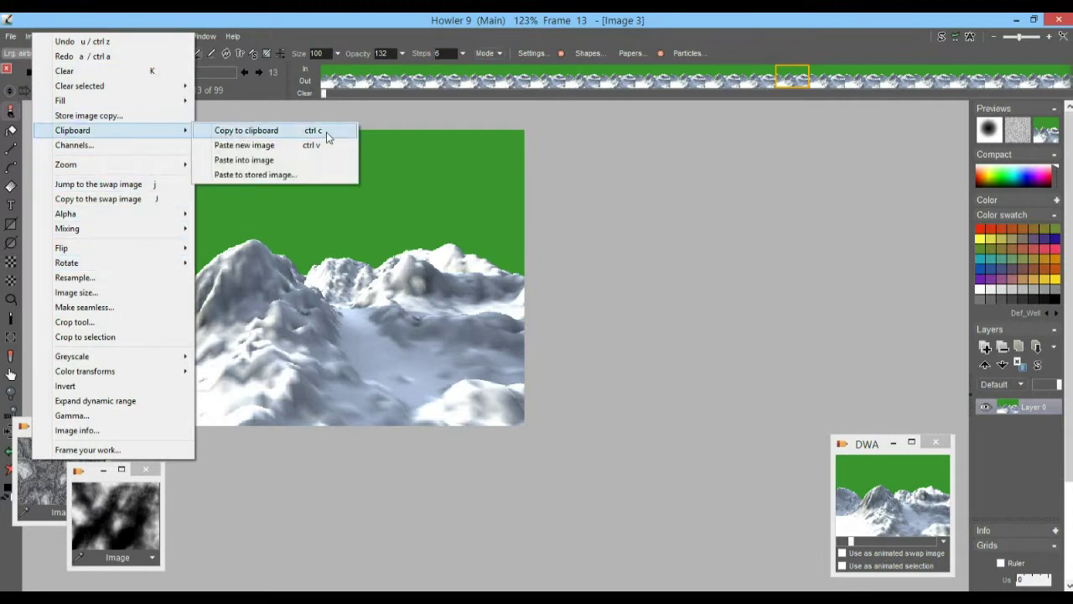
{"action": "left_click", "coordinate": [244, 146]}
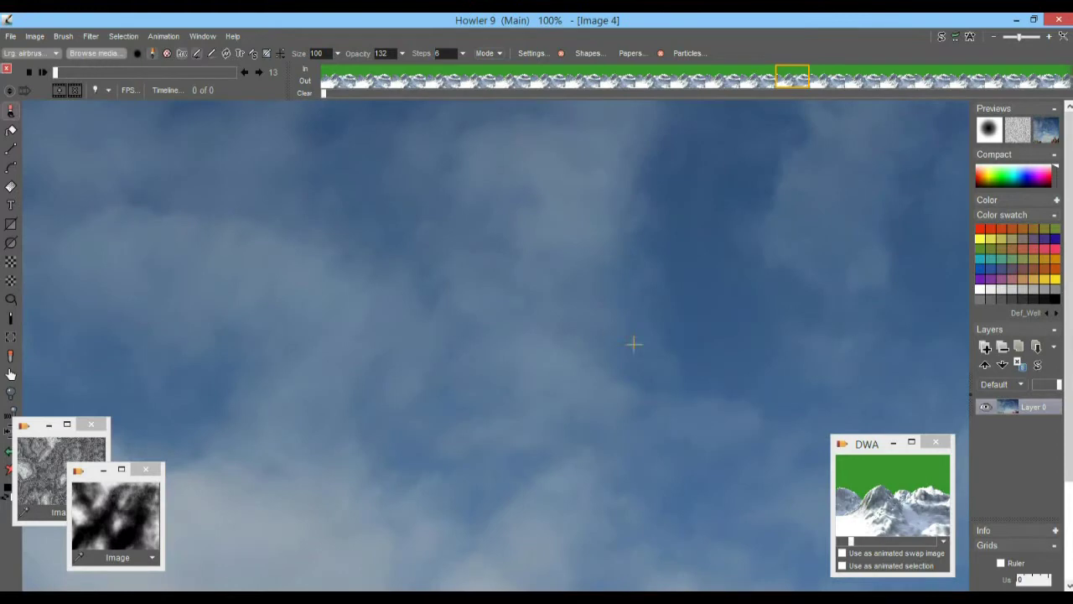
{"action": "scroll", "coordinate": [587, 344], "scroll_direction": "down", "scroll_amount": 5}
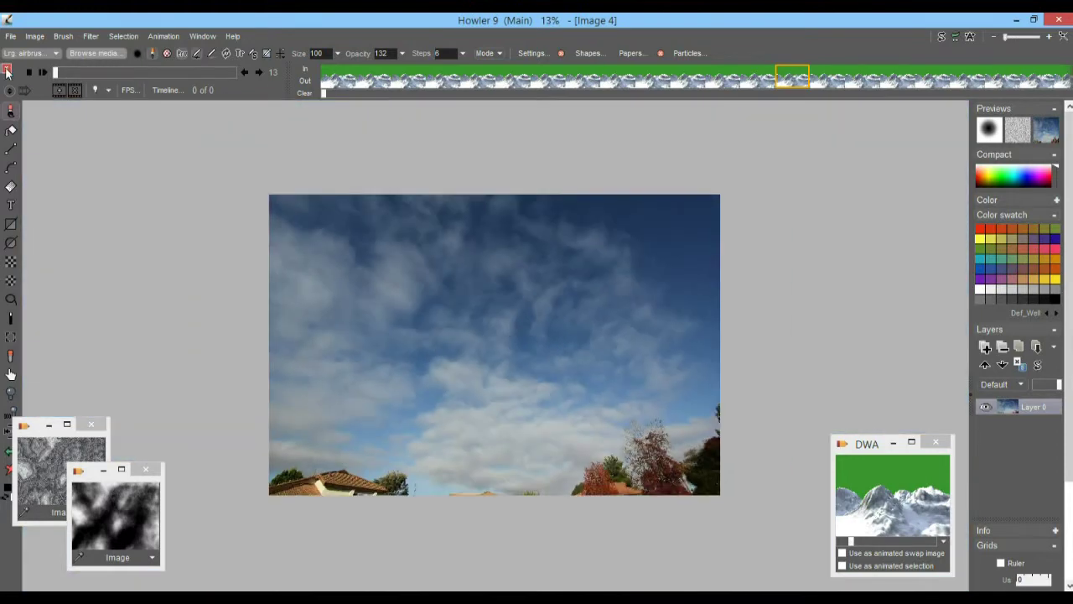
{"action": "left_click", "coordinate": [6, 72]}
{"action": "scroll", "coordinate": [521, 319], "scroll_direction": "up", "scroll_amount": 2}
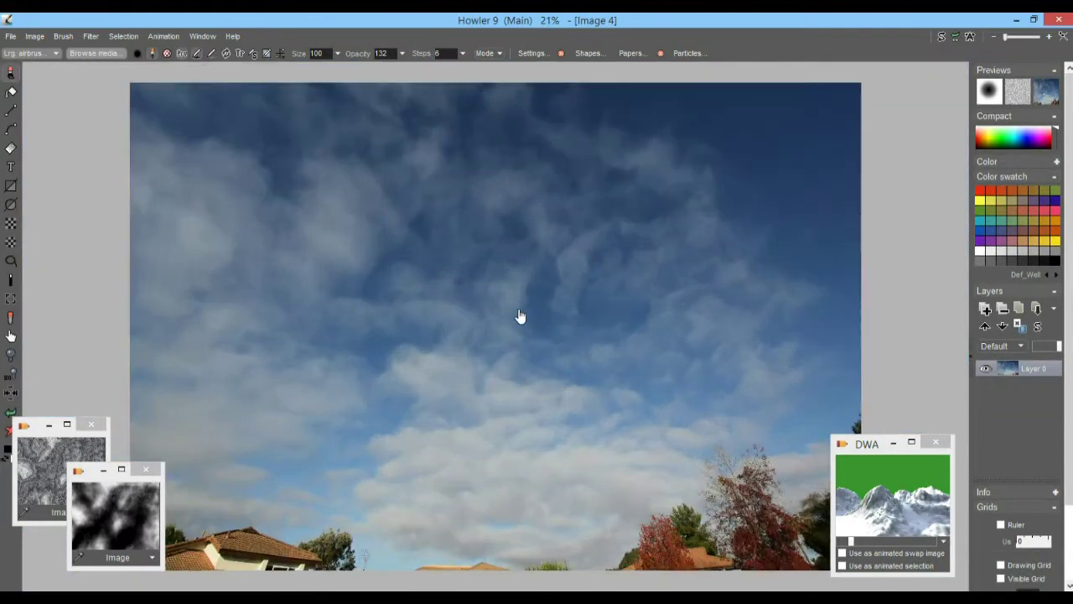
{"action": "scroll", "coordinate": [520, 316], "scroll_direction": "down", "scroll_amount": 2}
Enlarge the terrain animation's thumbnail window to inspect its frames, and shrink it again beside the sky photo
{"action": "left_click", "coordinate": [872, 451]}
{"action": "left_click_drag", "start_coordinate": [872, 452], "coordinate": [692, 146]}
{"action": "left_click_drag", "start_coordinate": [773, 272], "coordinate": [998, 419]}
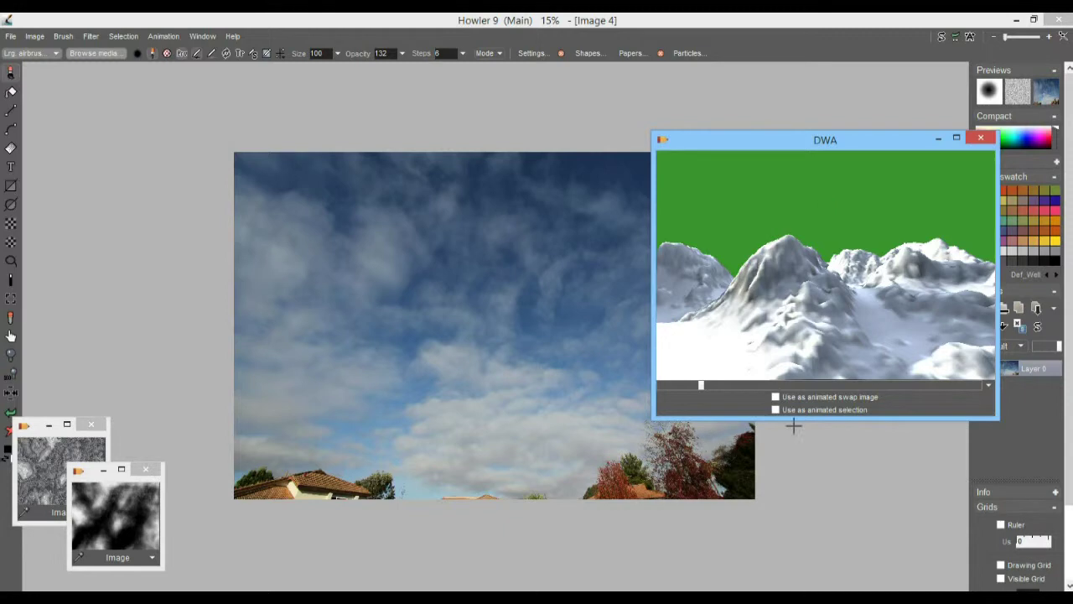
{"action": "mouse_move", "coordinate": [711, 387]}
{"action": "left_mouse_down"}
{"action": "mouse_move", "coordinate": [804, 387]}
{"action": "mouse_move", "coordinate": [718, 387]}
{"action": "left_mouse_up"}
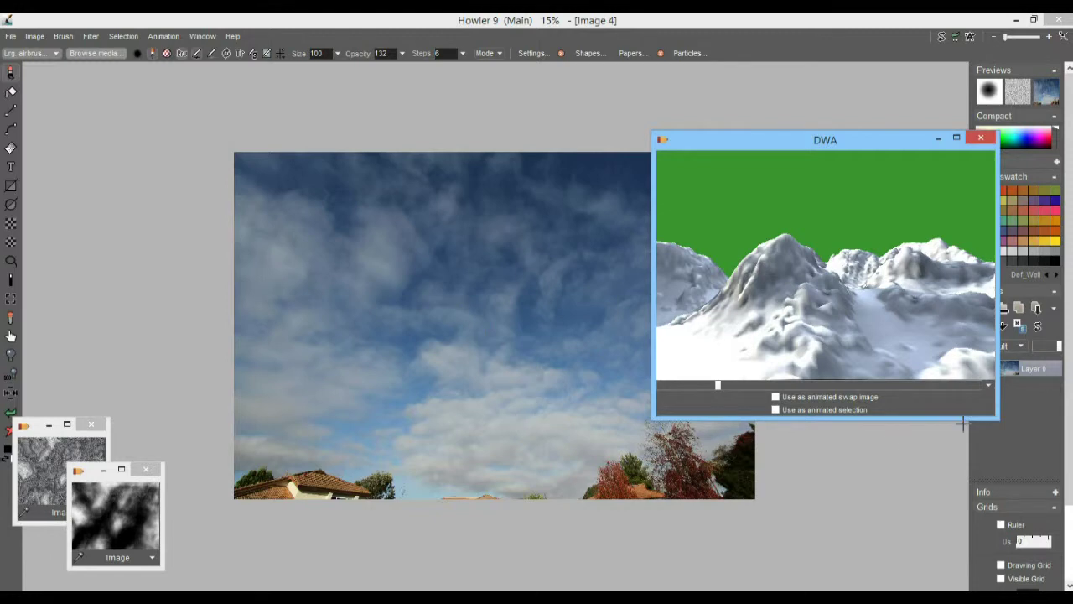
{"action": "left_click_drag", "start_coordinate": [997, 418], "coordinate": [832, 303]}
{"action": "left_click_drag", "start_coordinate": [699, 144], "coordinate": [848, 389]}
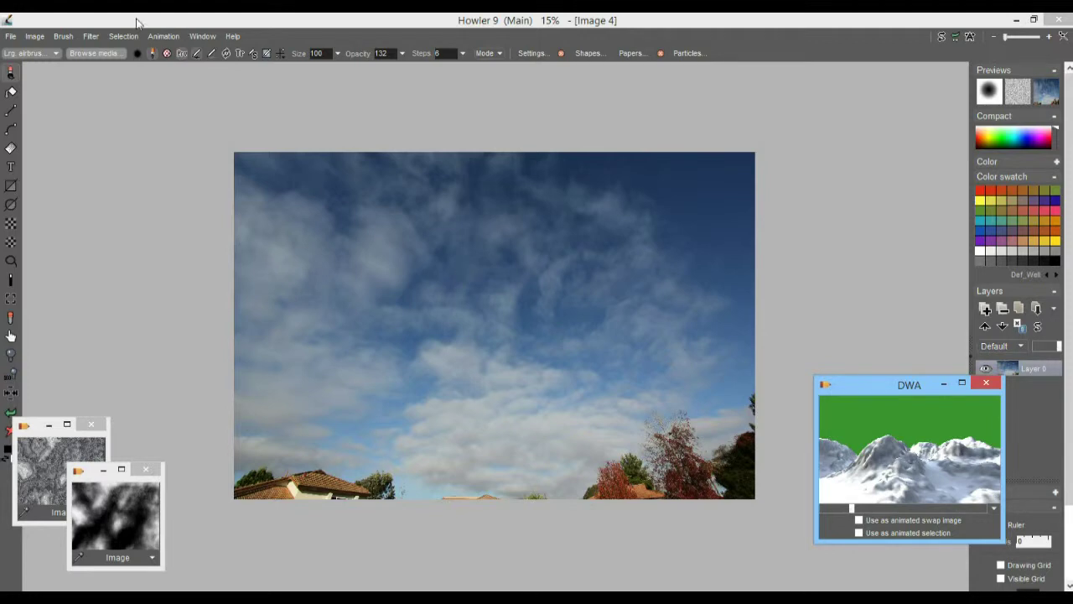
Resample the sky photo to 640 x 360 with Constrain turned off and Bi-cubic+ scaling
{"action": "left_click", "coordinate": [32, 37]}
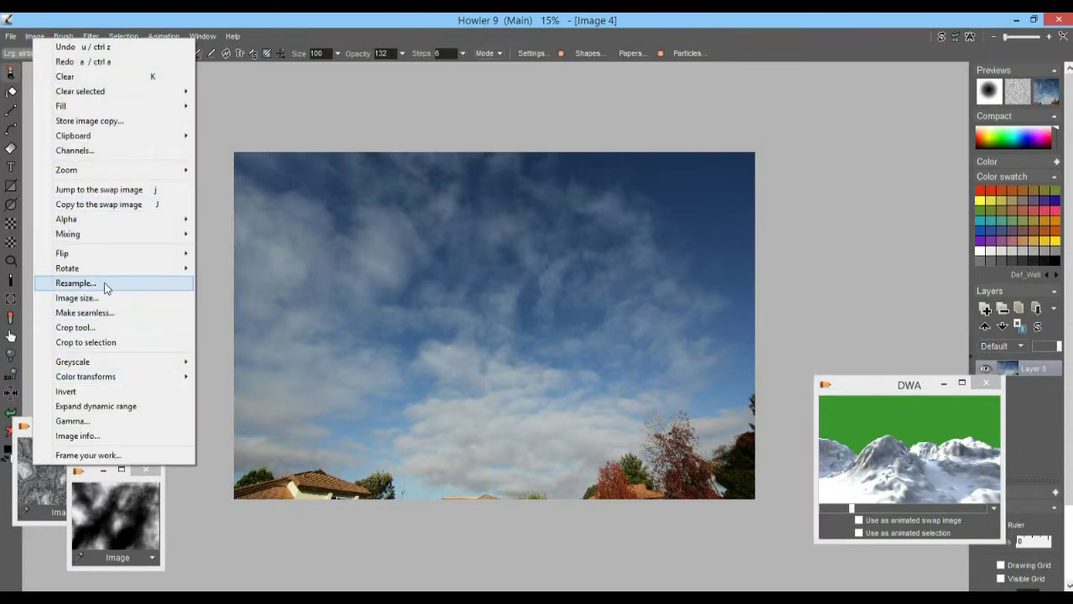
{"action": "left_click", "coordinate": [106, 285]}
{"action": "left_click_drag", "start_coordinate": [452, 238], "coordinate": [369, 243]}
{"action": "type", "text": "640"}
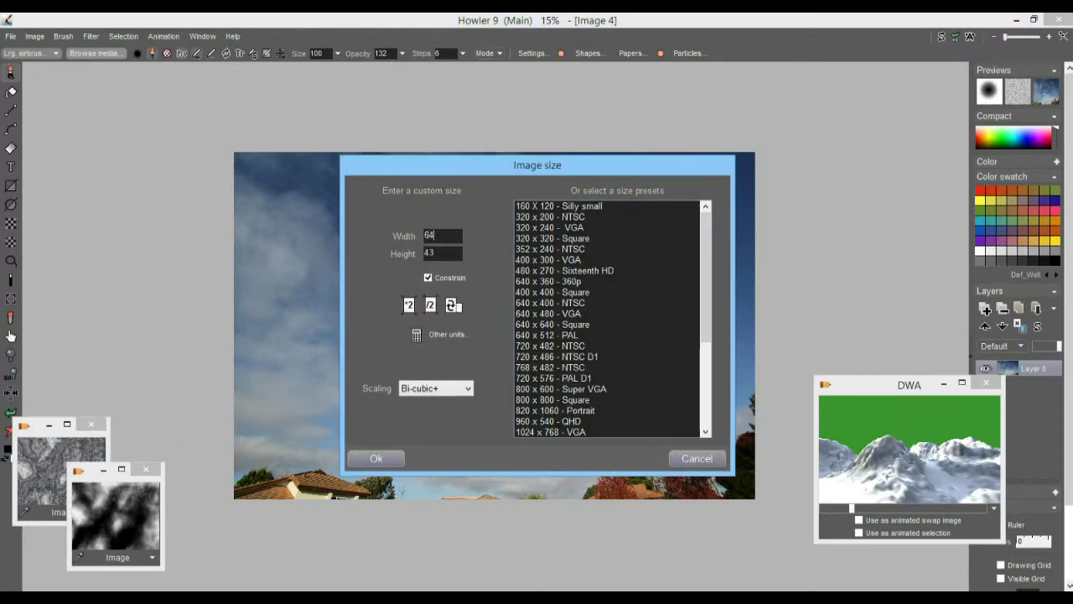
{"action": "left_click", "coordinate": [428, 277]}
{"action": "left_click_drag", "start_coordinate": [451, 252], "coordinate": [365, 265]}
{"action": "type", "text": "360"}
{"action": "left_click", "coordinate": [385, 457]}
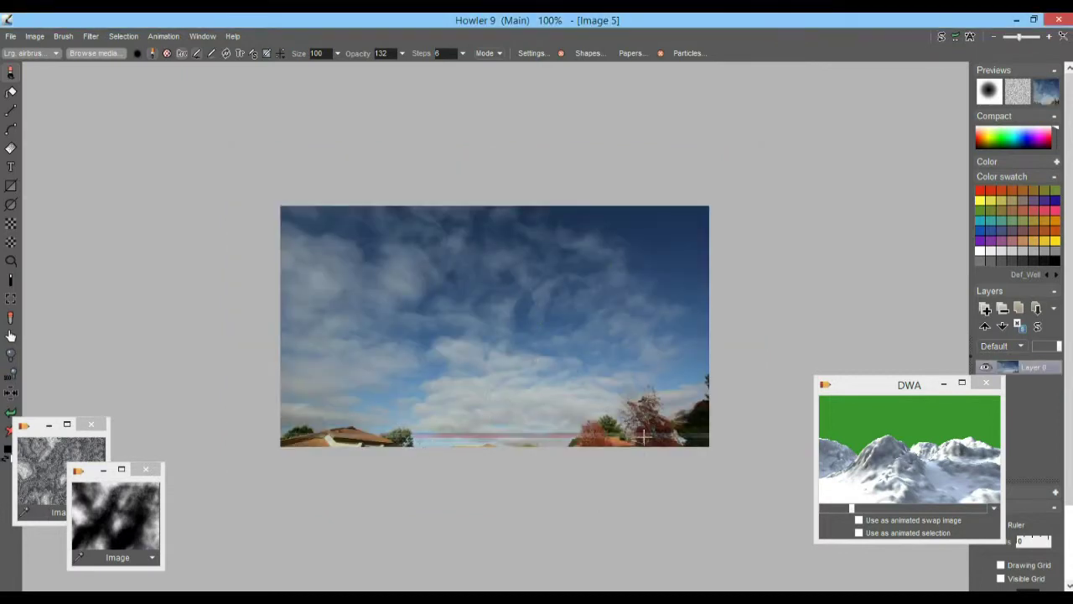
Store a copy of the resampled sky image
{"action": "scroll", "coordinate": [369, 285], "scroll_direction": "up", "scroll_amount": 2}
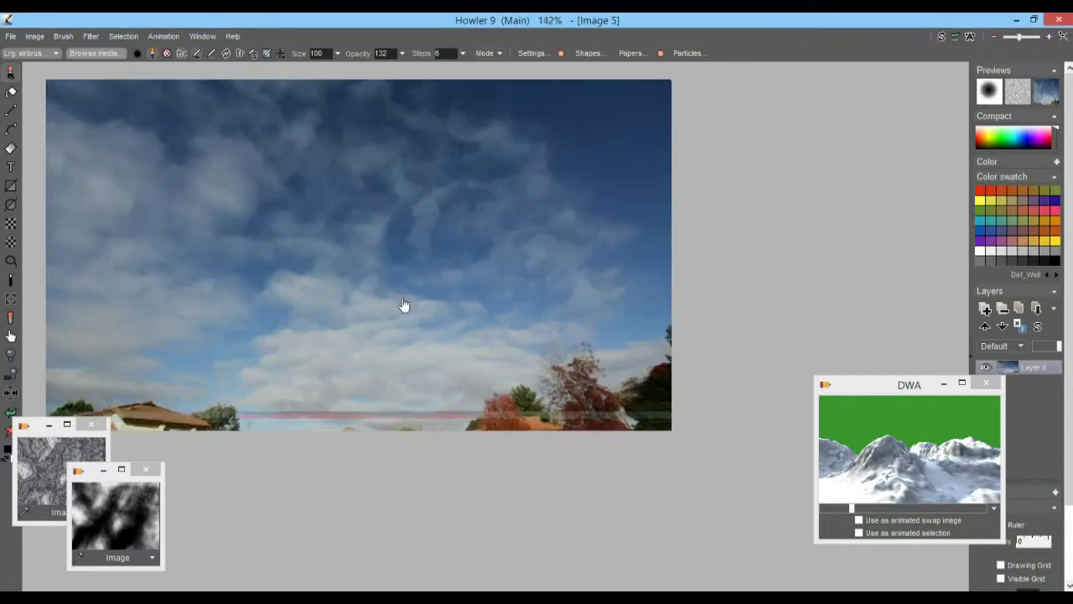
{"action": "scroll", "coordinate": [403, 305], "scroll_direction": "down", "scroll_amount": 2}
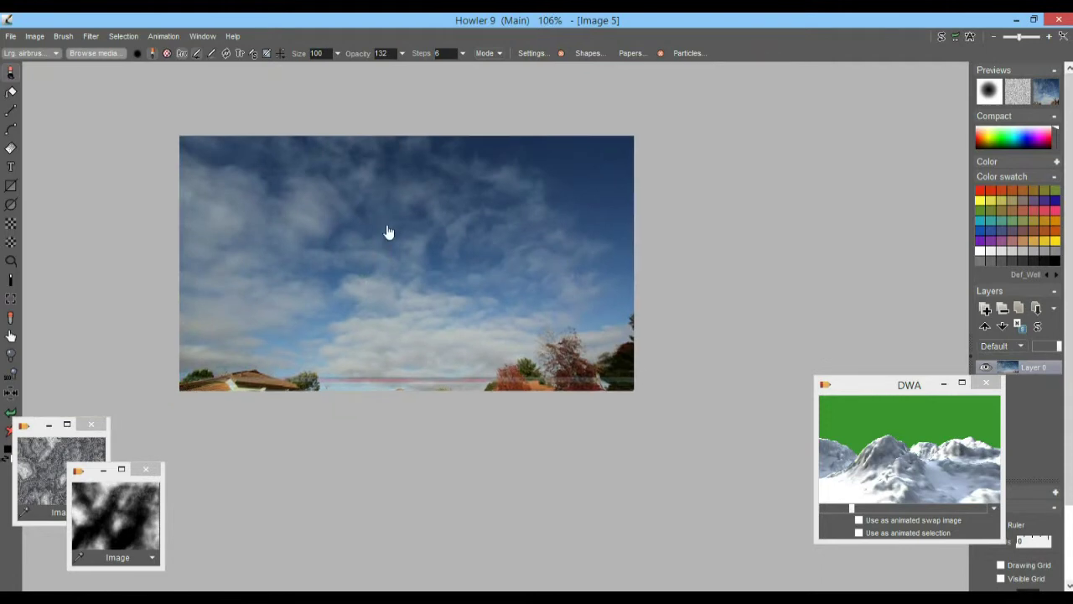
{"action": "middle_click_drag", "start_coordinate": [439, 240], "coordinate": [395, 223]}
{"action": "left_click", "coordinate": [42, 38]}
{"action": "left_click", "coordinate": [126, 119]}
Restore the stored terrain animation in place of the current sky image and move the stored sky thumbnail away from the others
{"action": "left_click_drag", "start_coordinate": [886, 391], "coordinate": [798, 349]}
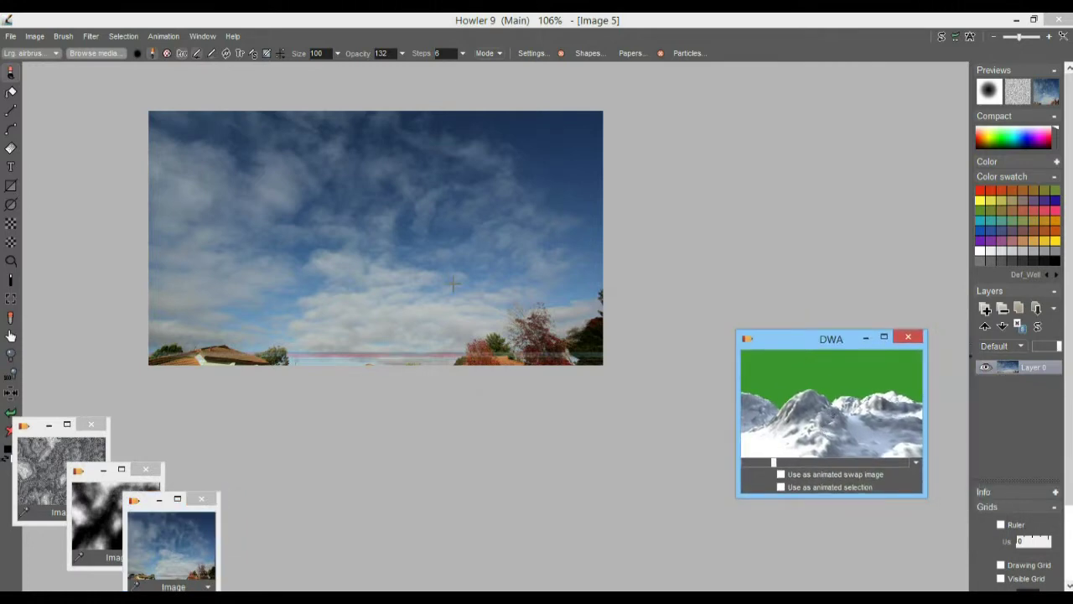
{"action": "left_click", "coordinate": [833, 381]}
{"action": "left_click", "coordinate": [593, 357]}
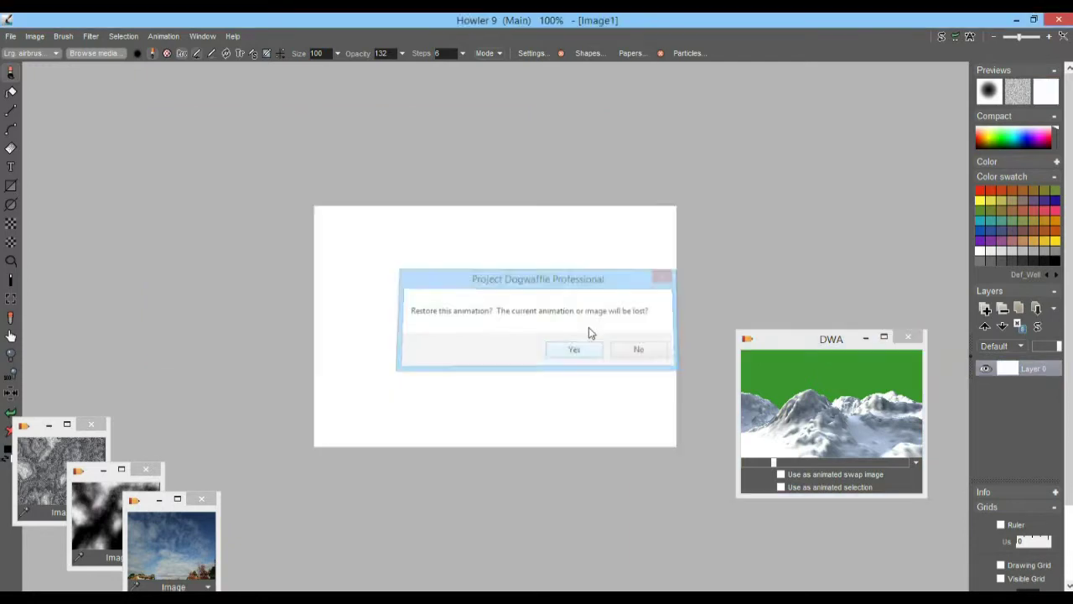
{"action": "left_click", "coordinate": [140, 512]}
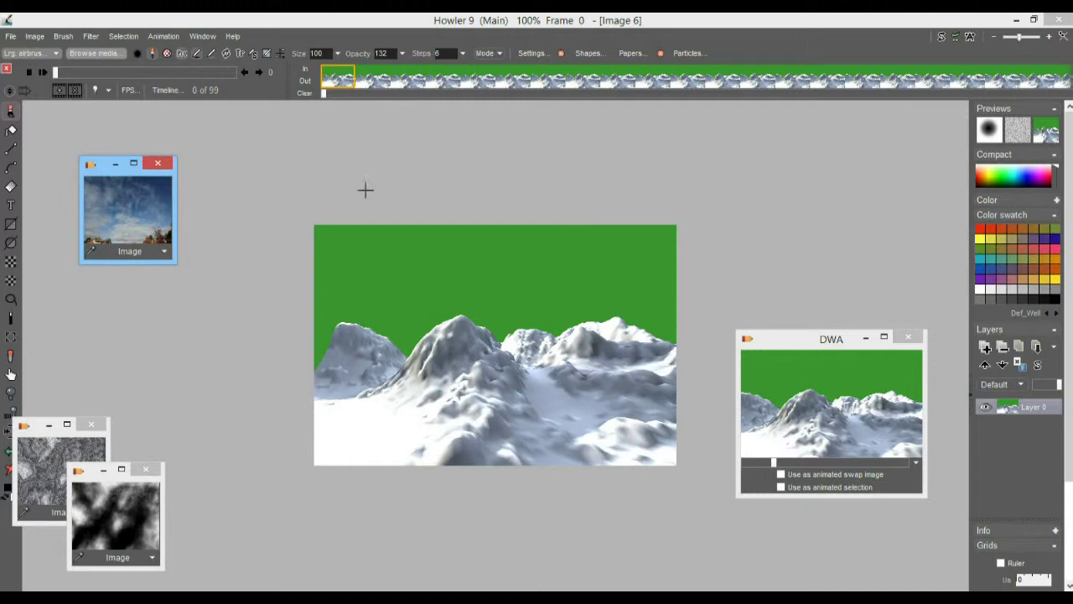
{"action": "left_click", "coordinate": [89, 36]}
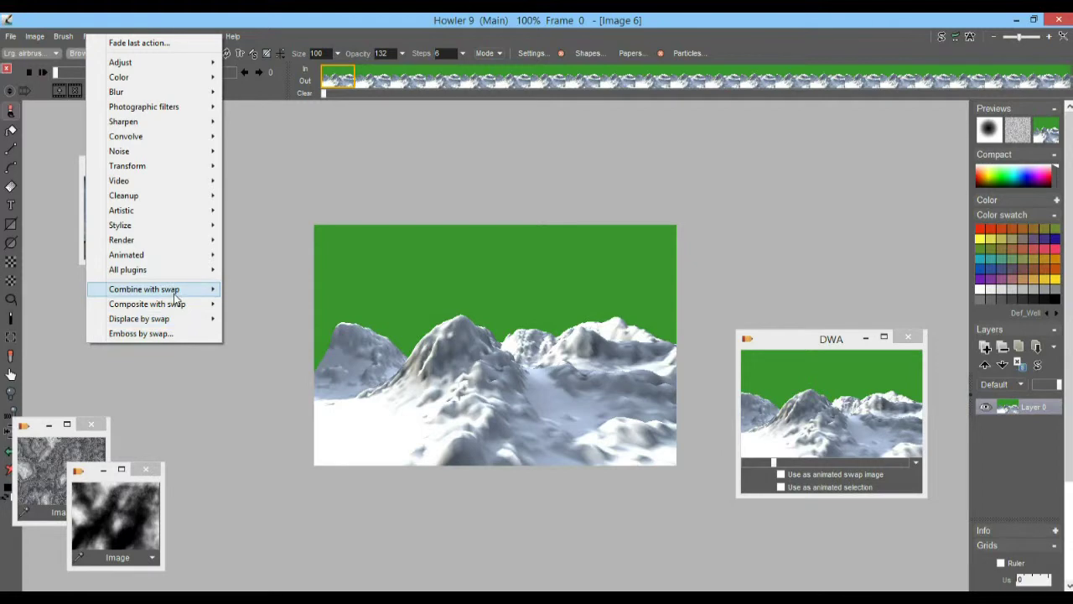
{"action": "mouse_move", "coordinate": [172, 309]}
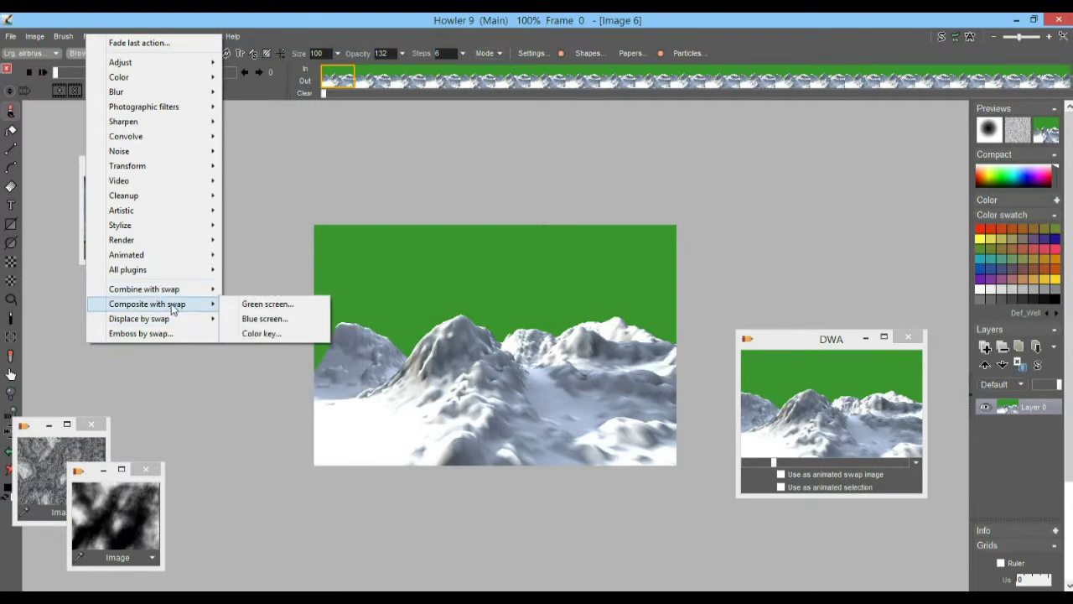
{"action": "left_click", "coordinate": [178, 19]}
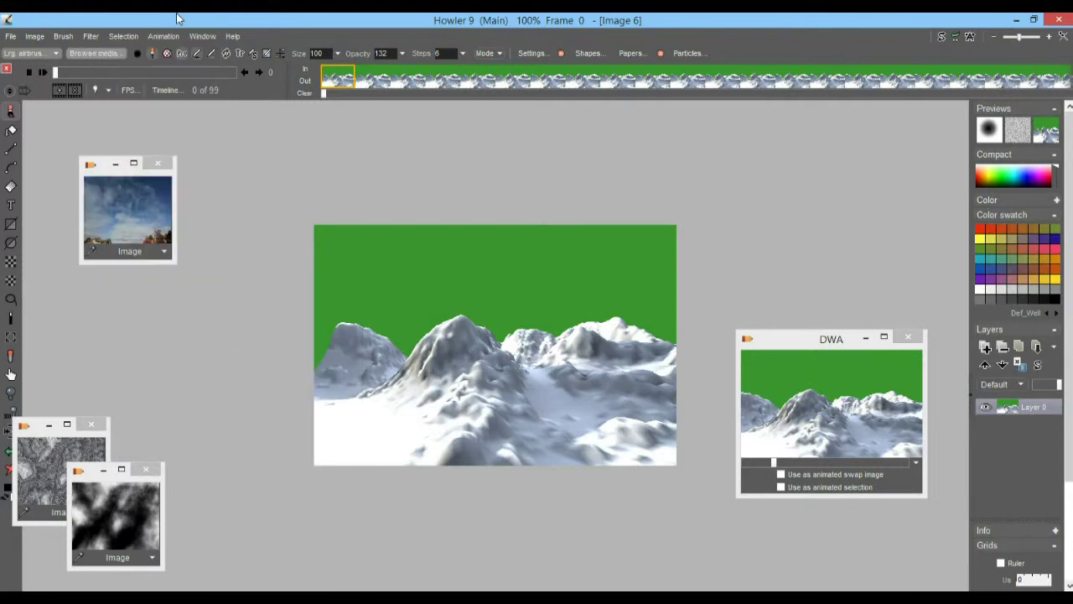
Enlarge the stored sky image's thumbnail window and move it closer to the canvas's upper-left corner
{"action": "left_click_drag", "start_coordinate": [175, 263], "coordinate": [293, 311]}
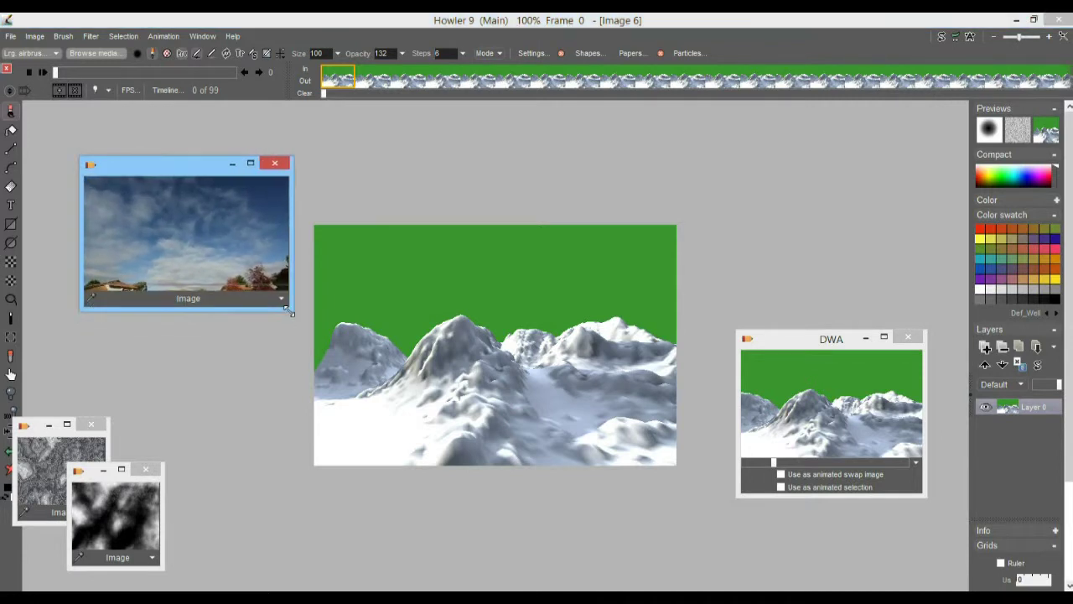
{"action": "left_click_drag", "start_coordinate": [172, 172], "coordinate": [132, 148]}
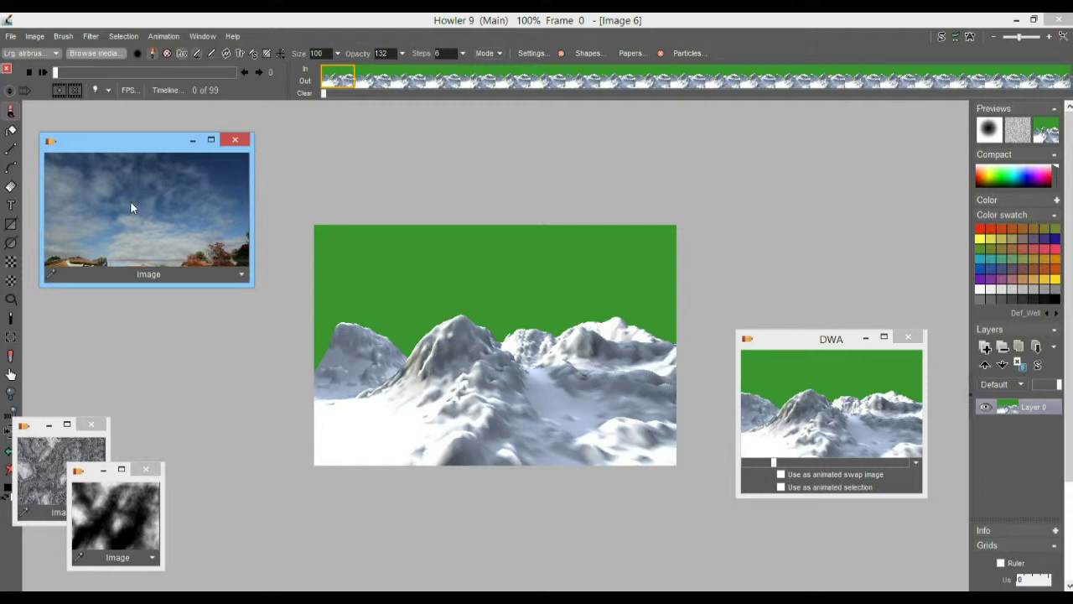
{"action": "left_click_drag", "start_coordinate": [121, 144], "coordinate": [125, 146]}
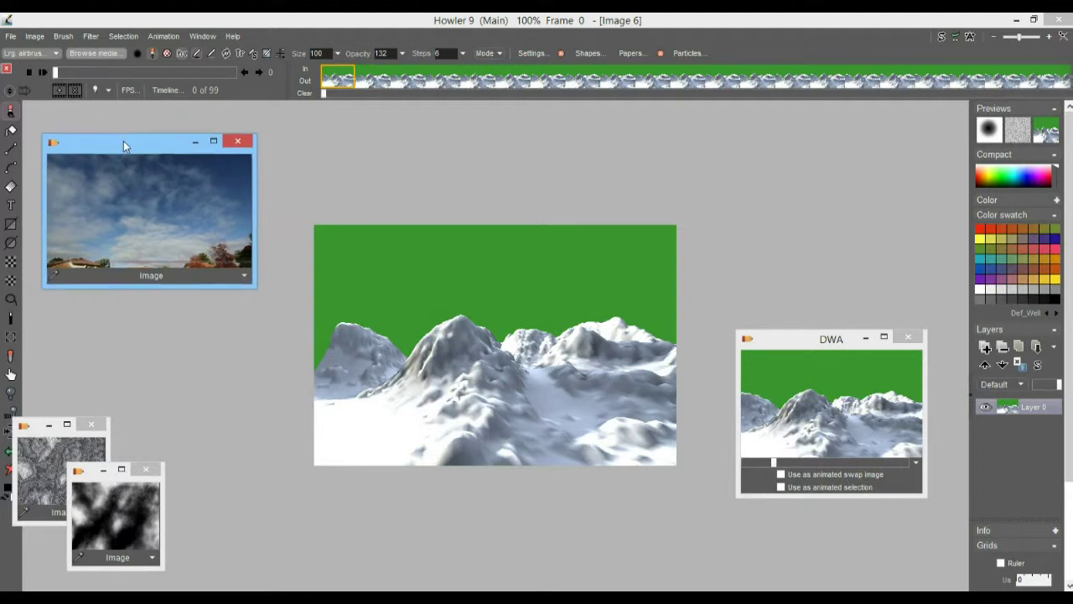
Paste the stored sky image into the swap image scaled to fit, and flip between the main and swap images to check it
{"action": "left_click", "coordinate": [244, 277]}
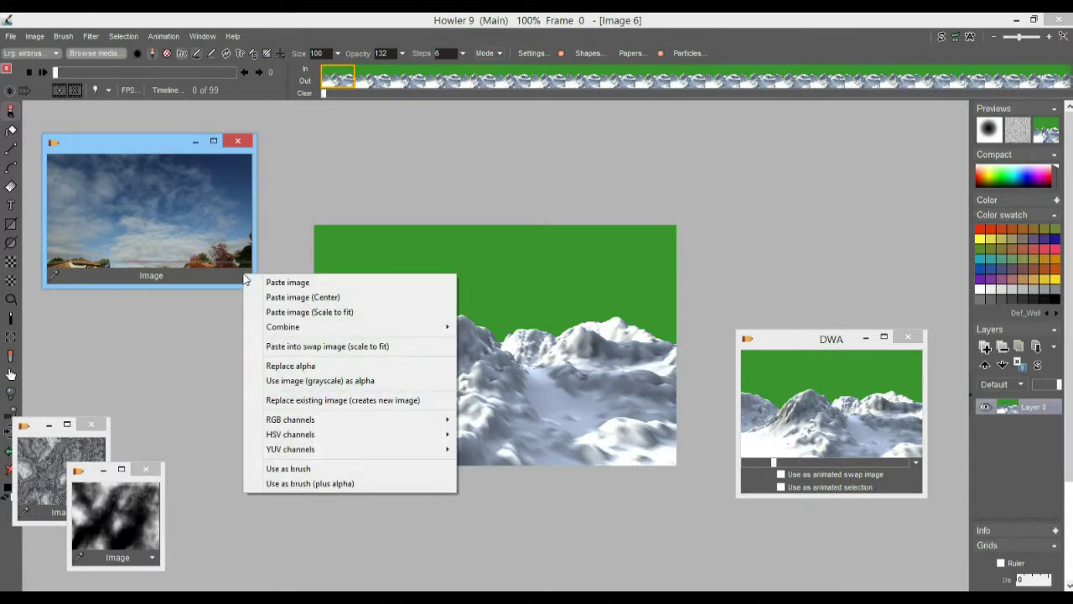
{"action": "left_click", "coordinate": [371, 346]}
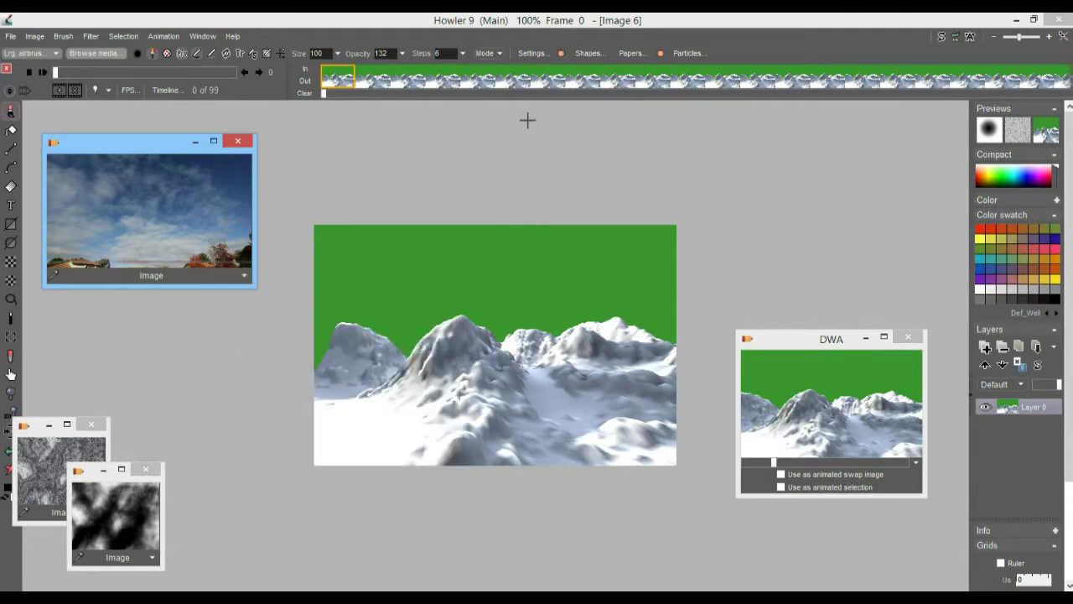
{"action": "left_click", "coordinate": [943, 38]}
{"action": "left_click", "coordinate": [943, 39]}
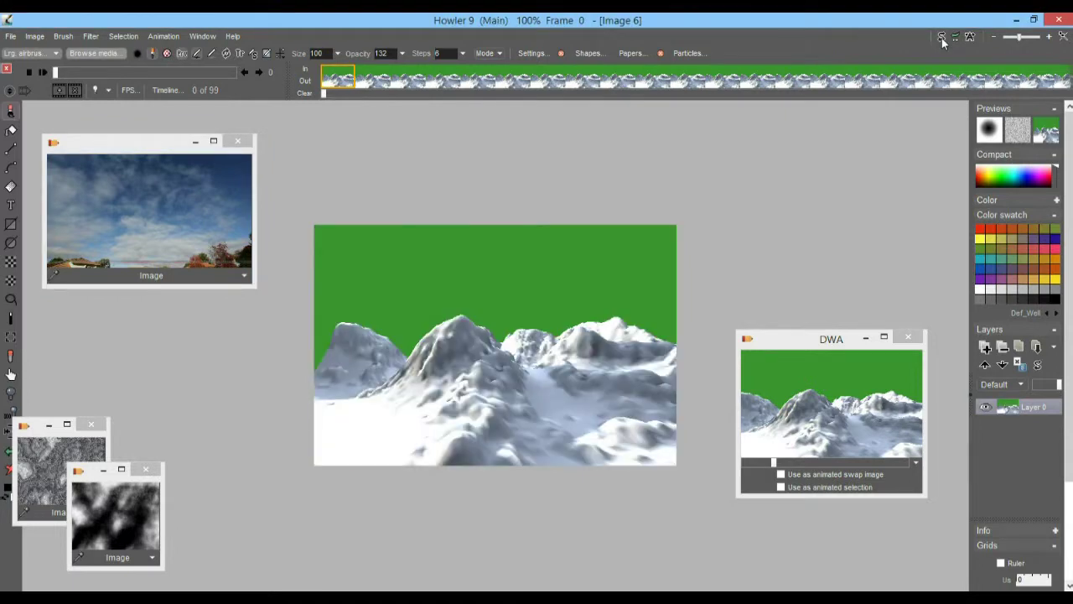
{"action": "left_click", "coordinate": [943, 38]}
{"action": "left_click", "coordinate": [942, 39]}
Composite the terrain over the swap sky with the Green screen filter, slightly raising Artificial green, and apply it to all frames
{"action": "left_click", "coordinate": [90, 37]}
{"action": "mouse_move", "coordinate": [179, 305]}
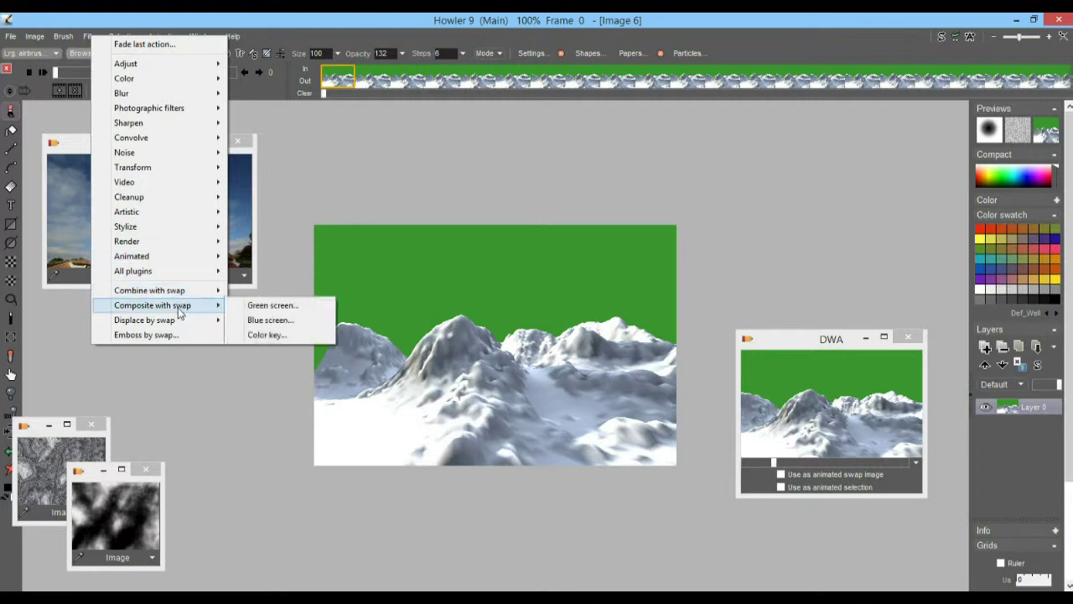
{"action": "left_click", "coordinate": [286, 307]}
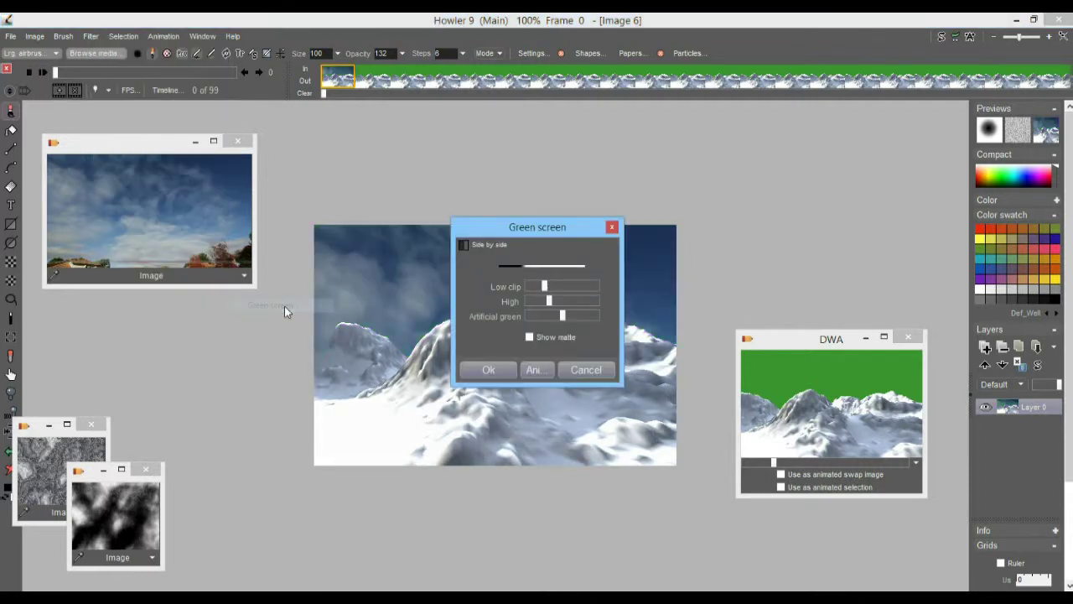
{"action": "left_click_drag", "start_coordinate": [509, 236], "coordinate": [132, 279]}
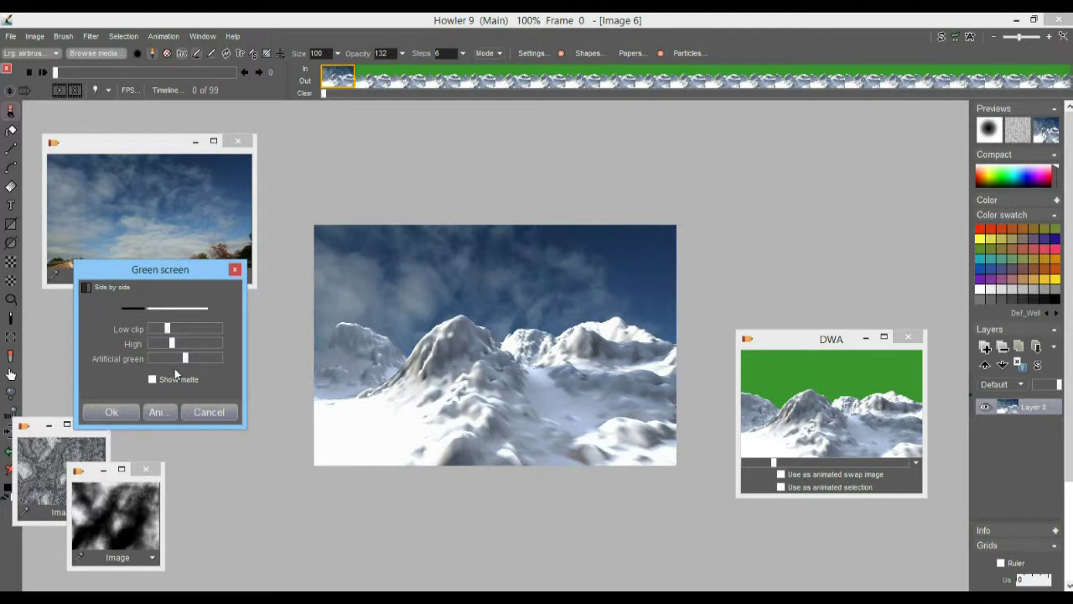
{"action": "mouse_move", "coordinate": [188, 357]}
{"action": "left_mouse_down"}
{"action": "mouse_move", "coordinate": [158, 358]}
{"action": "mouse_move", "coordinate": [203, 358]}
{"action": "left_mouse_up"}
{"action": "left_click", "coordinate": [159, 413]}
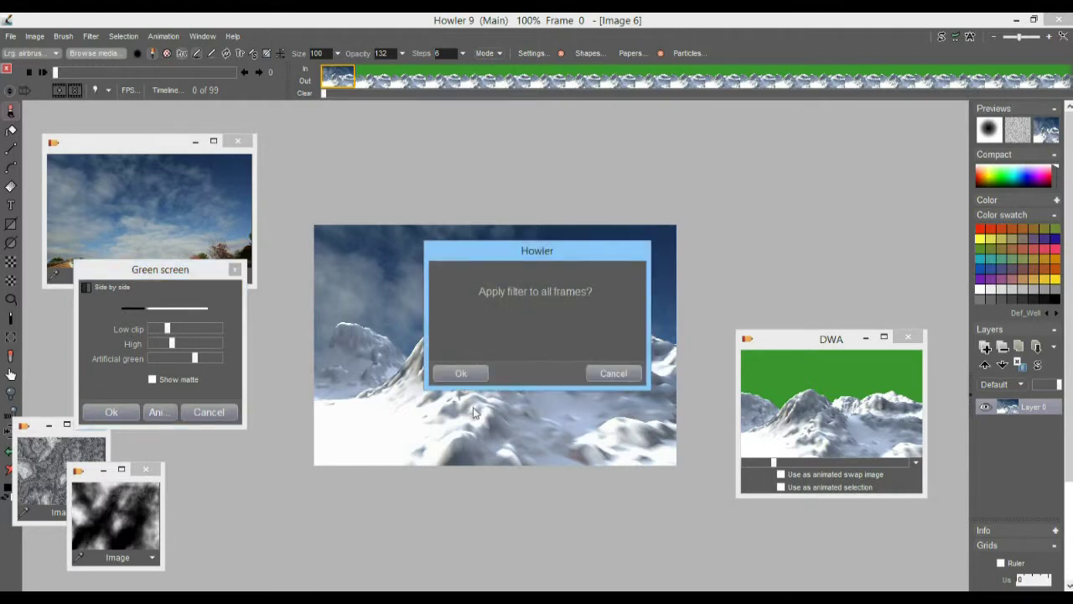
{"action": "left_click", "coordinate": [460, 373]}
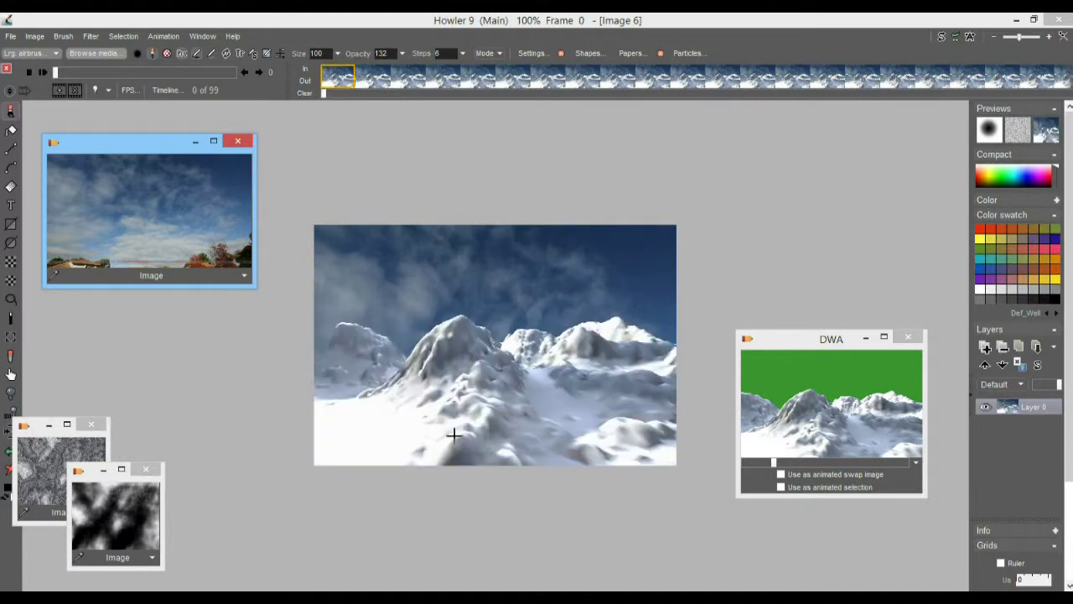
Scrub and play the composited flythrough to examine how the sky behaves behind the moving mountains, and return to frame 0
{"action": "left_click", "coordinate": [66, 72]}
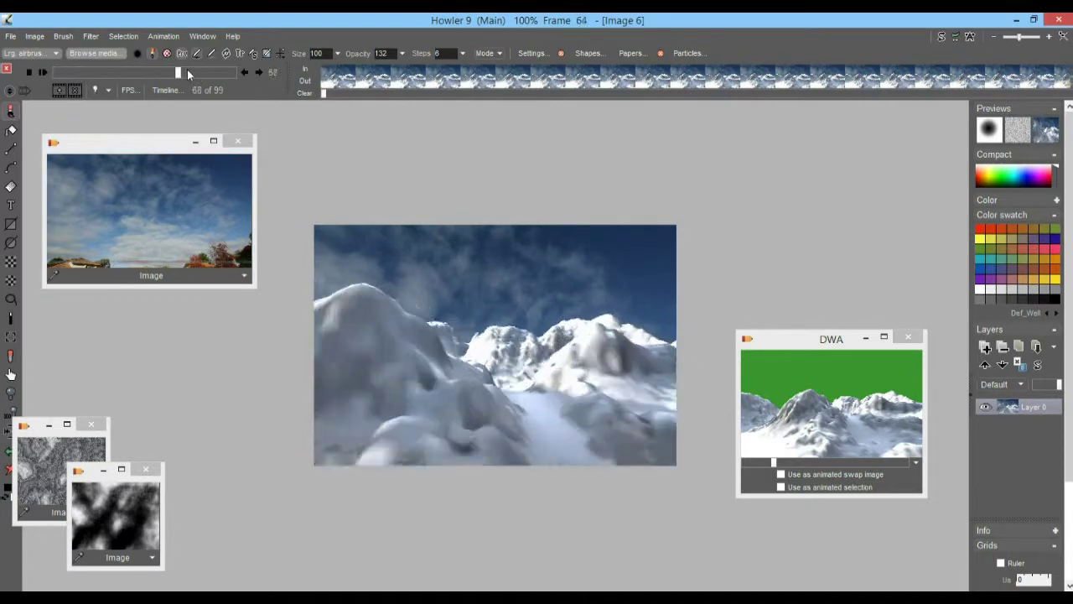
{"action": "left_click", "coordinate": [29, 73]}
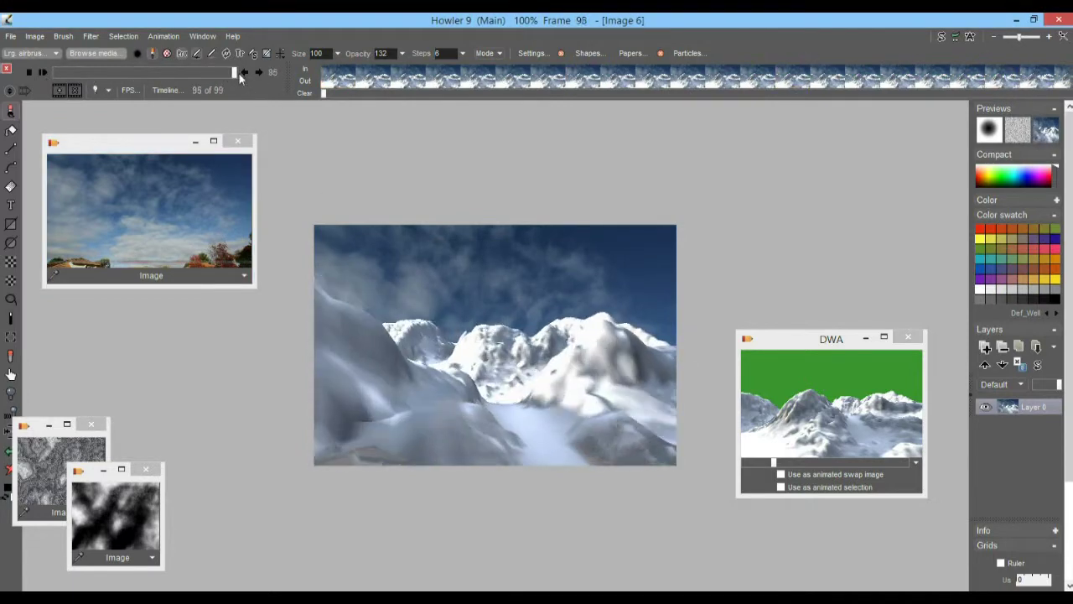
{"action": "left_click", "coordinate": [43, 72]}
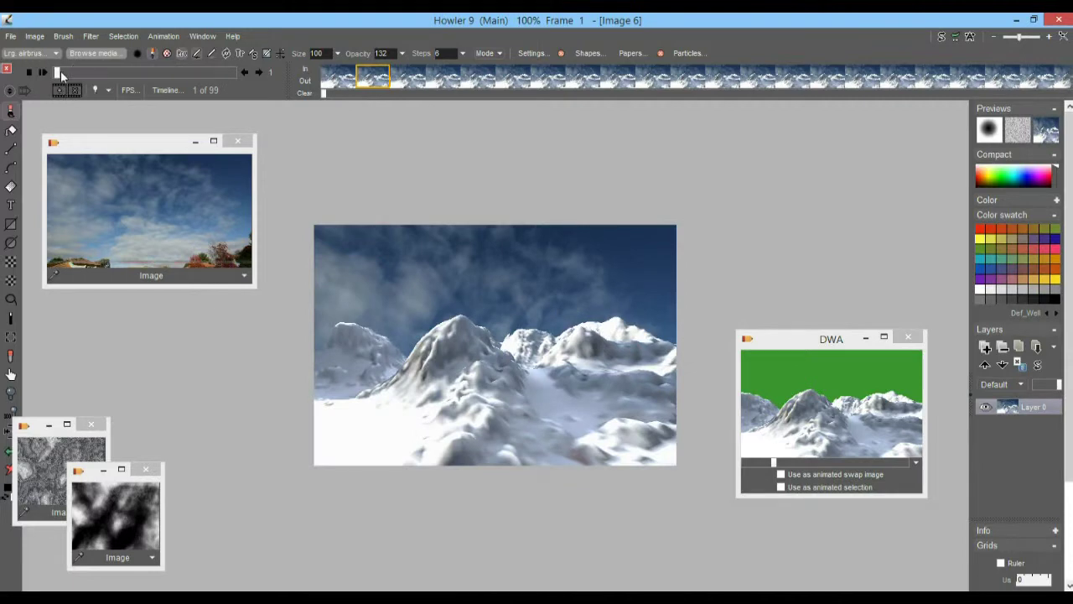
{"action": "left_click", "coordinate": [30, 72]}
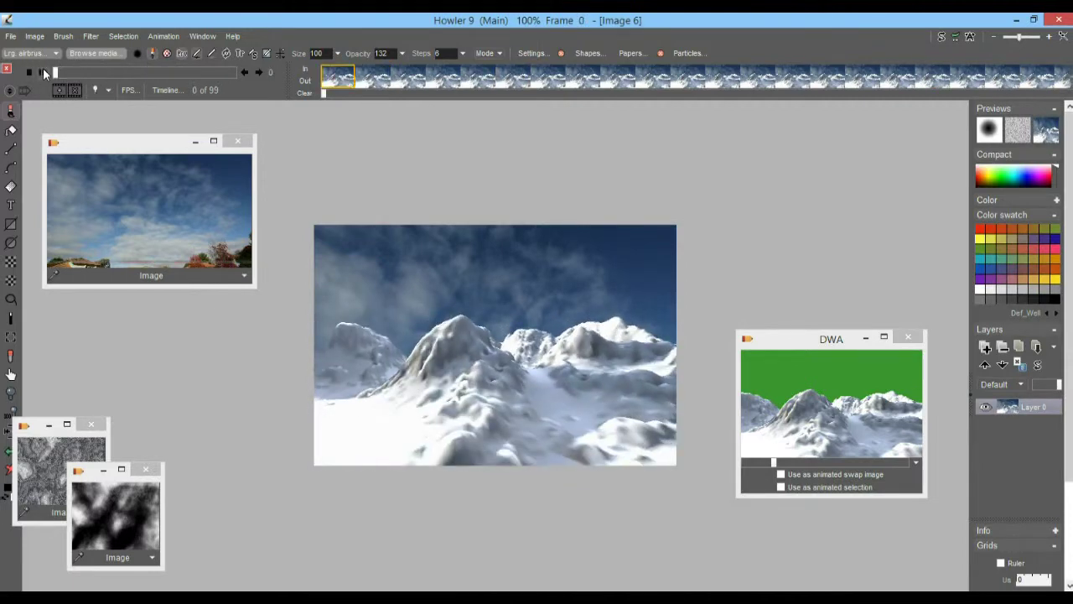
{"action": "left_click", "coordinate": [45, 72]}
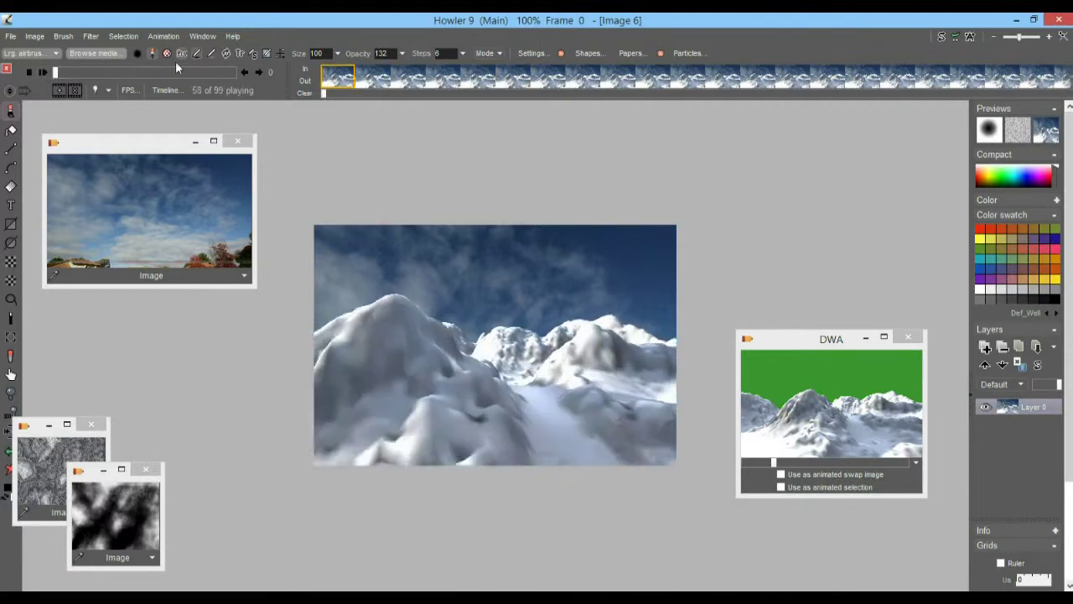
{"action": "left_click", "coordinate": [71, 72]}
{"action": "mouse_move", "coordinate": [71, 73]}
{"action": "left_mouse_down"}
{"action": "mouse_move", "coordinate": [109, 73]}
{"action": "mouse_move", "coordinate": [55, 73]}
{"action": "left_mouse_up"}
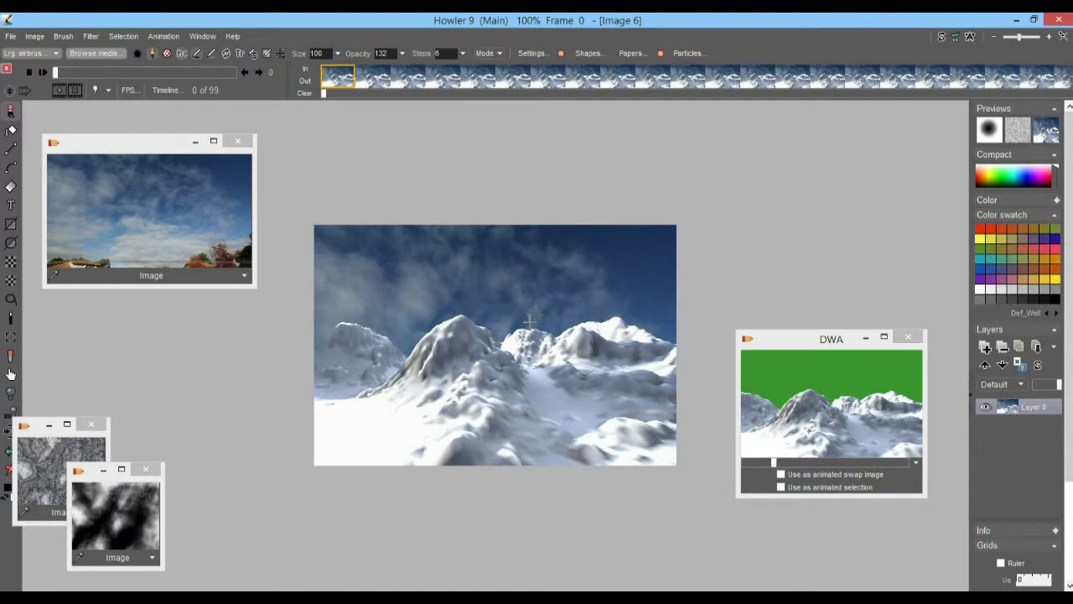
{"action": "left_click_drag", "start_coordinate": [53, 75], "coordinate": [50, 109]}
Rearrange the sky and terrain thumbnail windows and restore the stored green-background terrain animation in place of the composited one
{"action": "left_click_drag", "start_coordinate": [122, 147], "coordinate": [131, 145]}
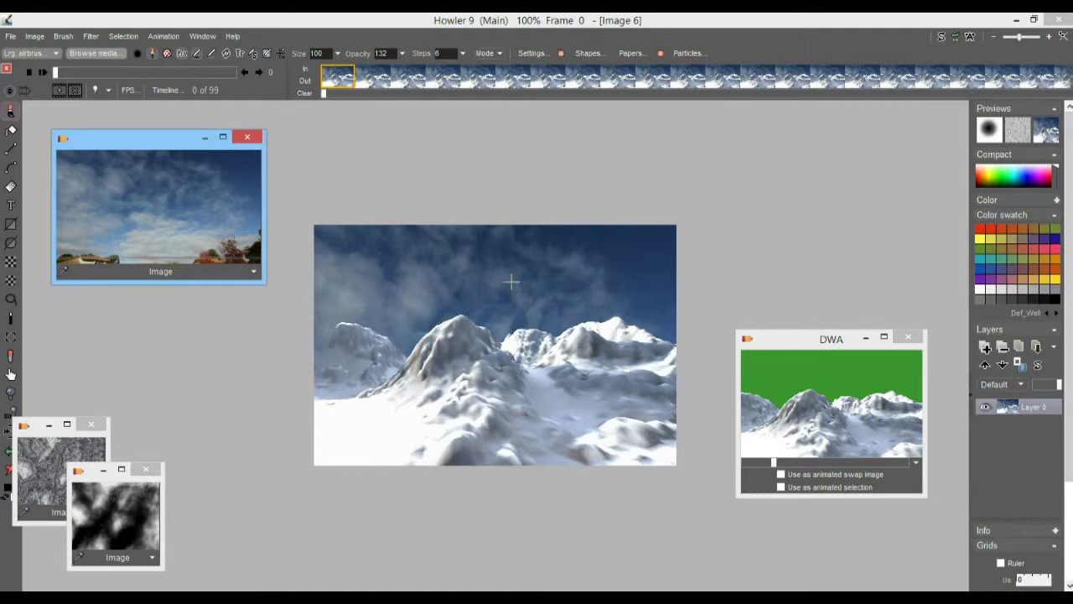
{"action": "left_click_drag", "start_coordinate": [809, 340], "coordinate": [825, 280]}
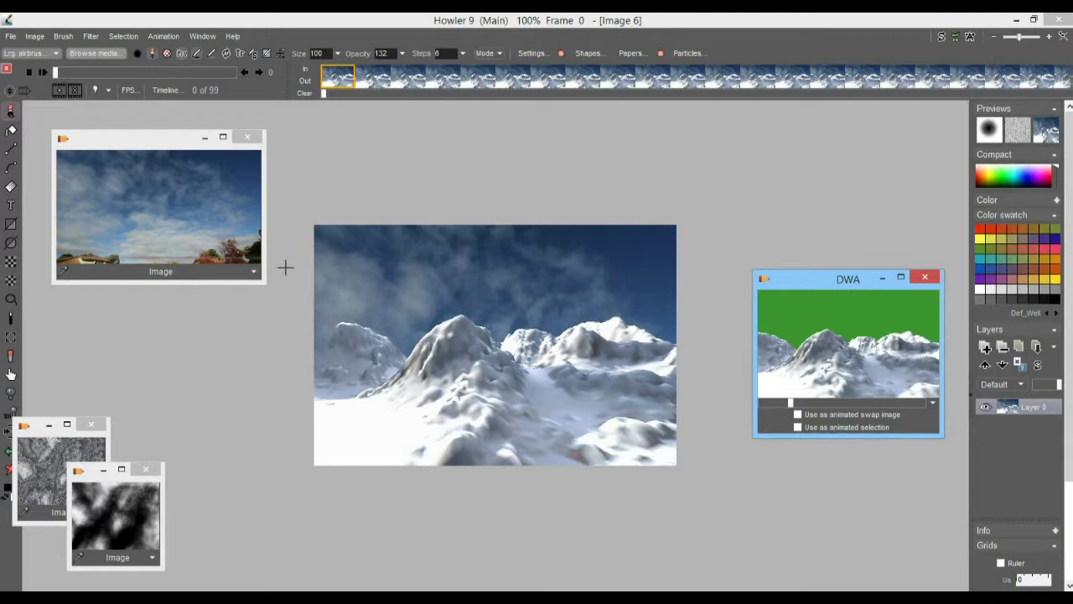
{"action": "mouse_move", "coordinate": [124, 141]}
{"action": "left_mouse_down"}
{"action": "mouse_move", "coordinate": [119, 153]}
{"action": "mouse_move", "coordinate": [116, 136]}
{"action": "left_mouse_up"}
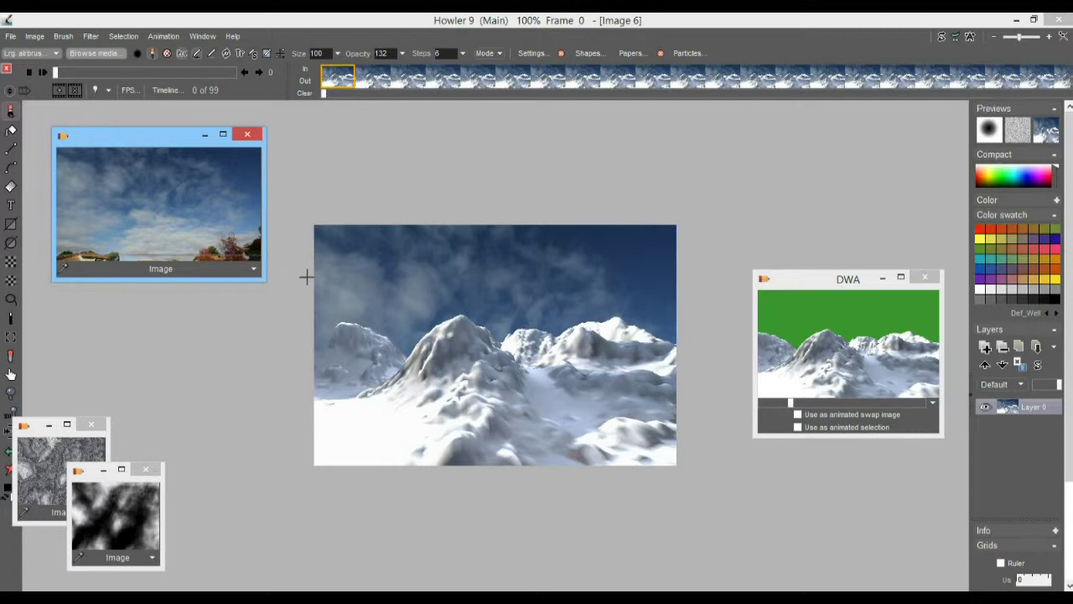
{"action": "left_click_drag", "start_coordinate": [151, 154], "coordinate": [131, 134]}
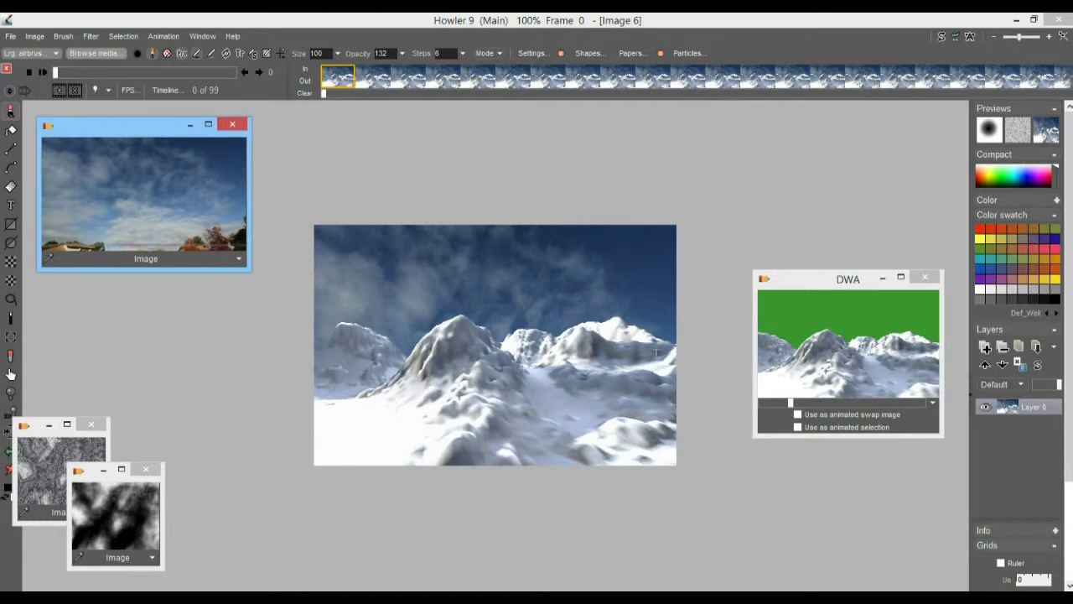
{"action": "left_click", "coordinate": [885, 356]}
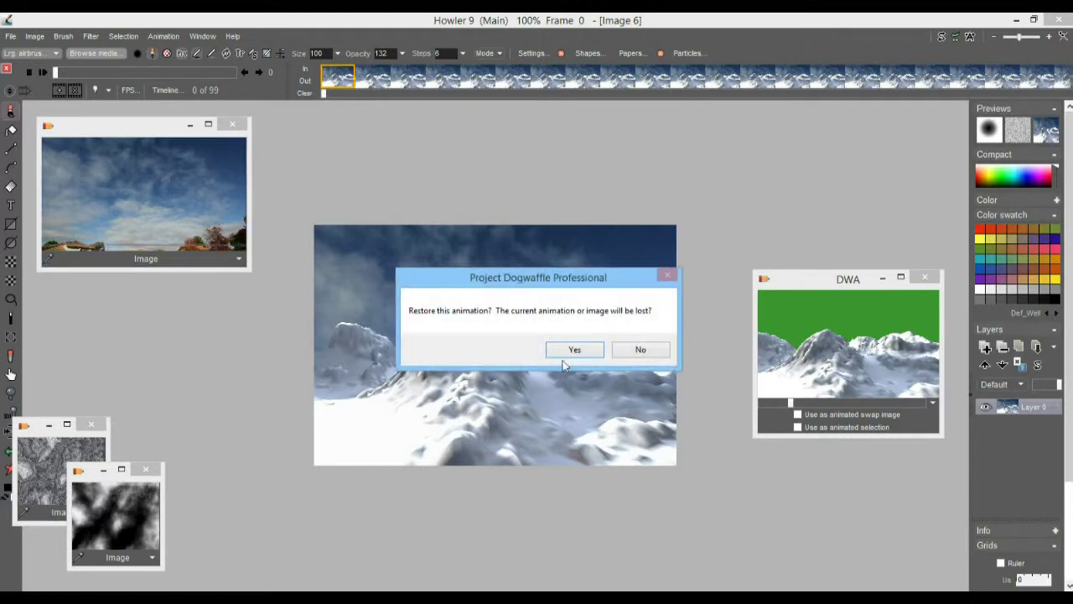
{"action": "left_click", "coordinate": [555, 350]}
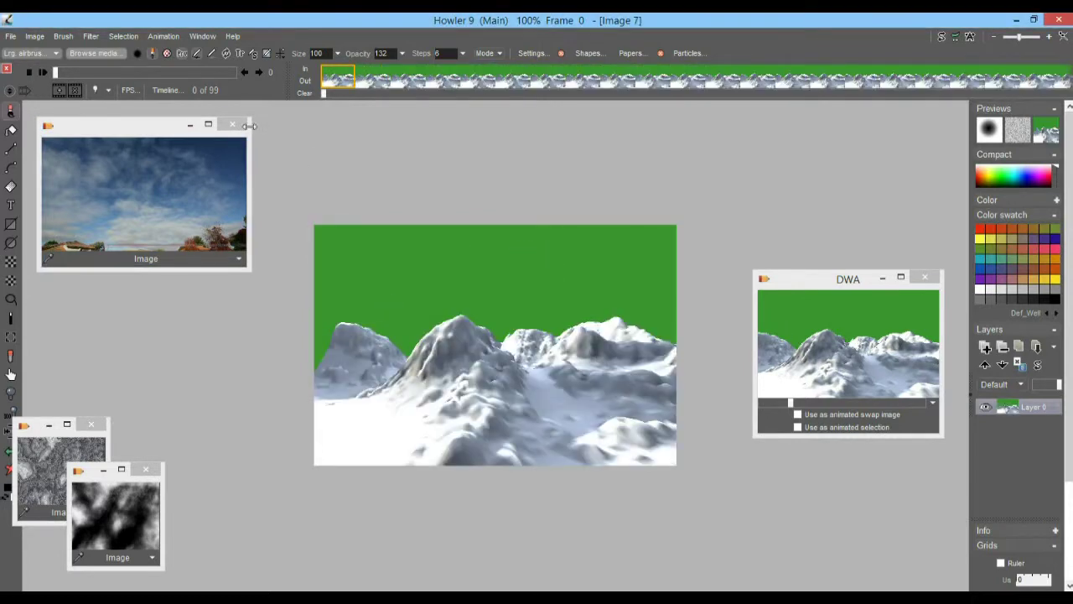
Scrub the restored terrain animation, replace frame 0 with the stored sky image, and shrink the sky thumbnail slightly
{"action": "left_click_drag", "start_coordinate": [56, 72], "coordinate": [121, 70]}
{"action": "key", "text": "Home"}
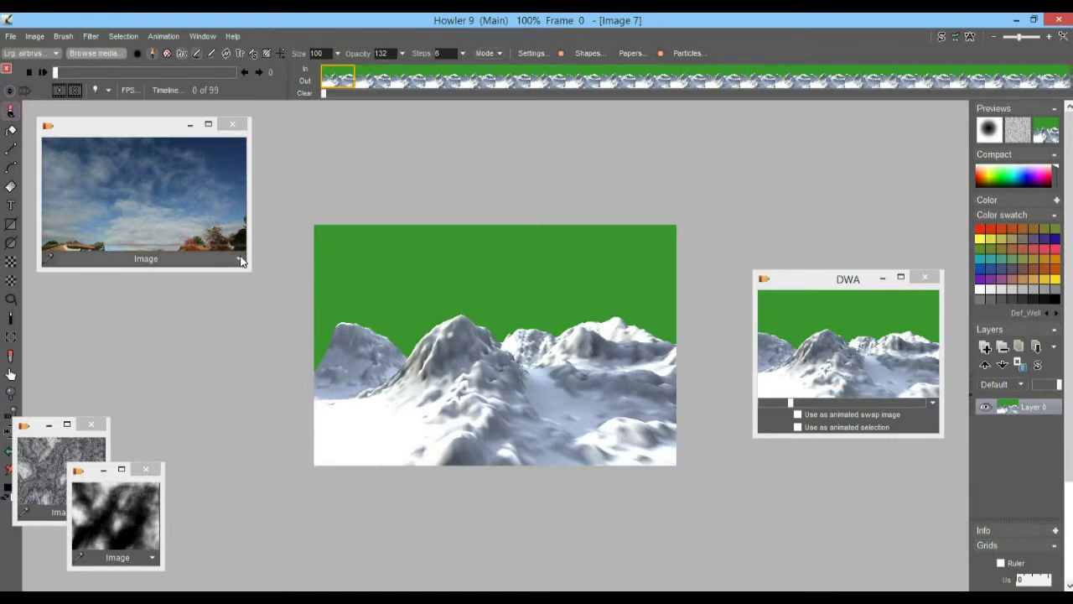
{"action": "left_click", "coordinate": [132, 180]}
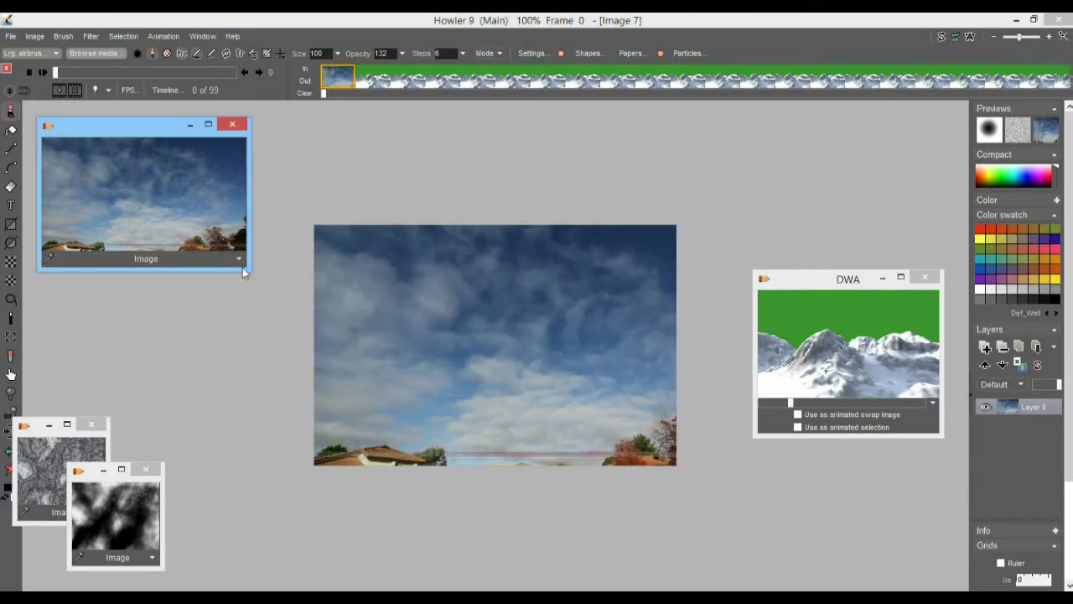
{"action": "mouse_move", "coordinate": [248, 270]}
{"action": "left_mouse_down"}
{"action": "mouse_move", "coordinate": [335, 331]}
{"action": "mouse_move", "coordinate": [238, 255]}
{"action": "left_mouse_up"}
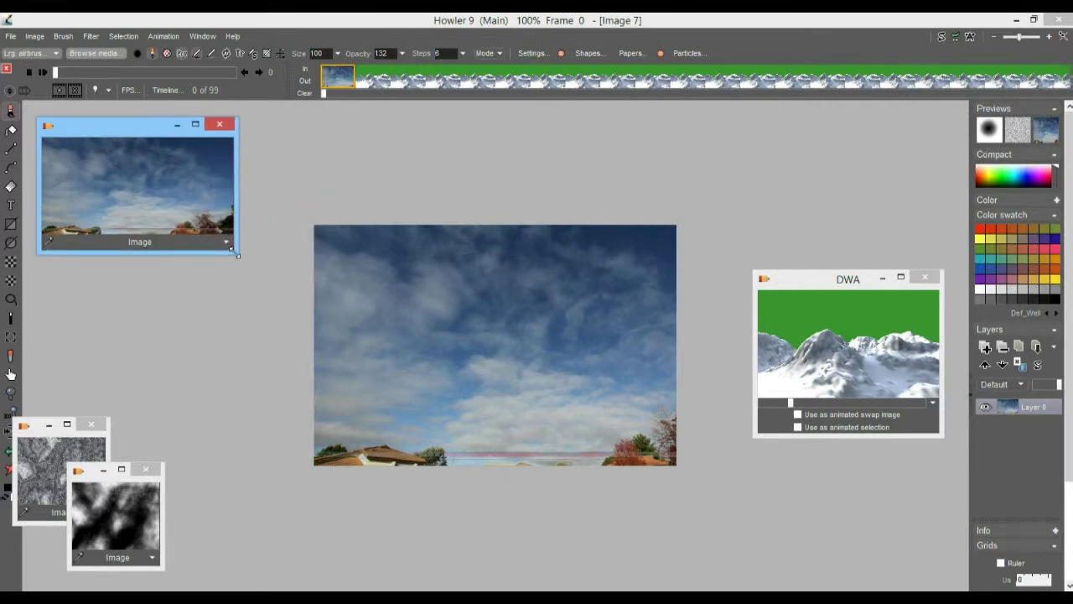
Paste the full-size sky photo from the clipboard as a new image and close the animation timeline to see the whole picture
{"action": "left_click", "coordinate": [34, 37]}
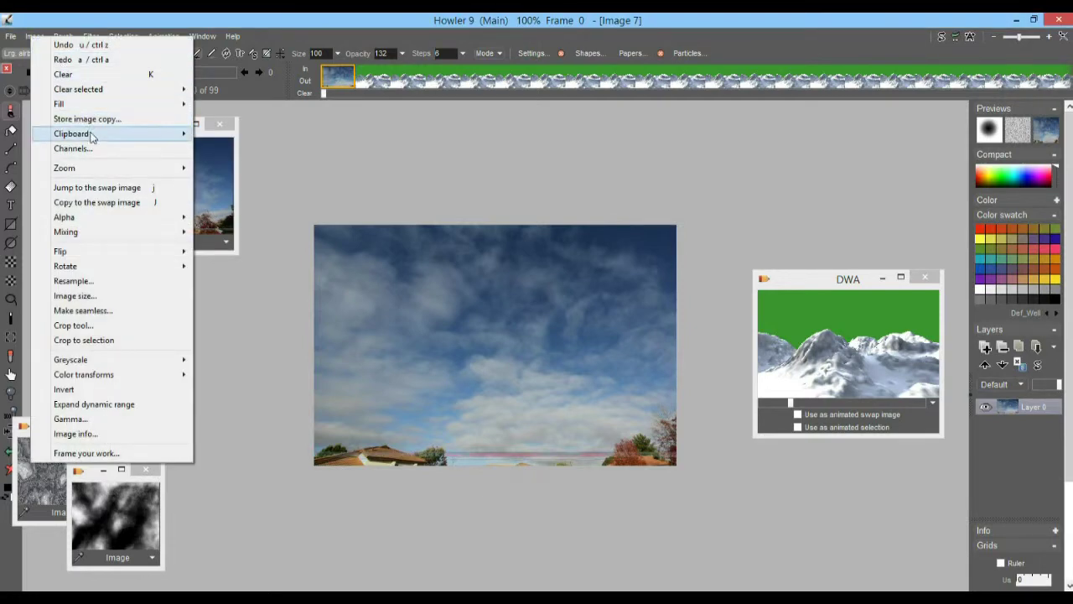
{"action": "mouse_move", "coordinate": [94, 136]}
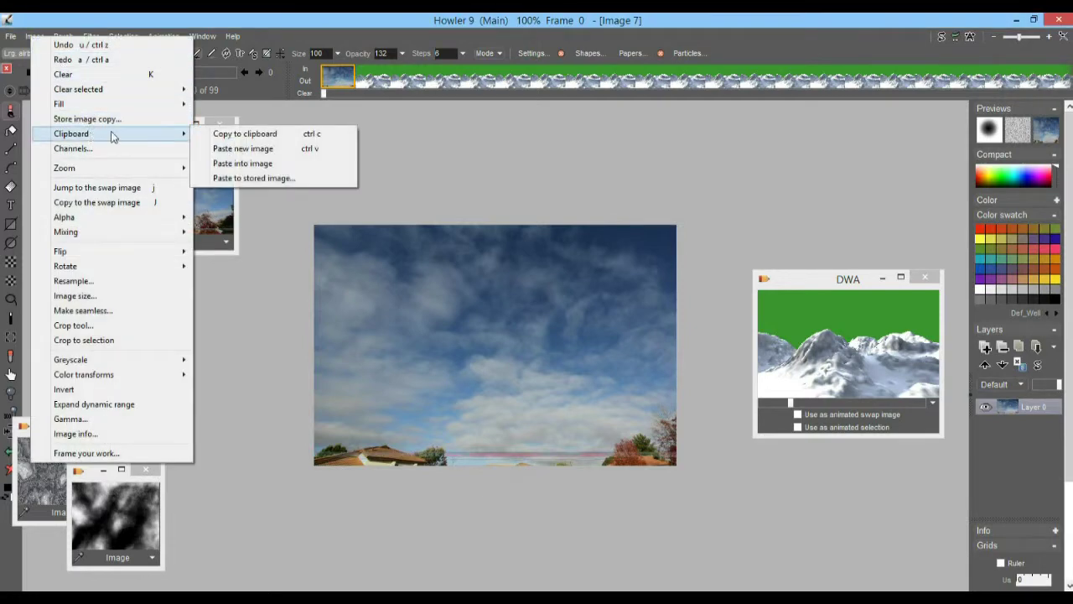
{"action": "left_click", "coordinate": [256, 151]}
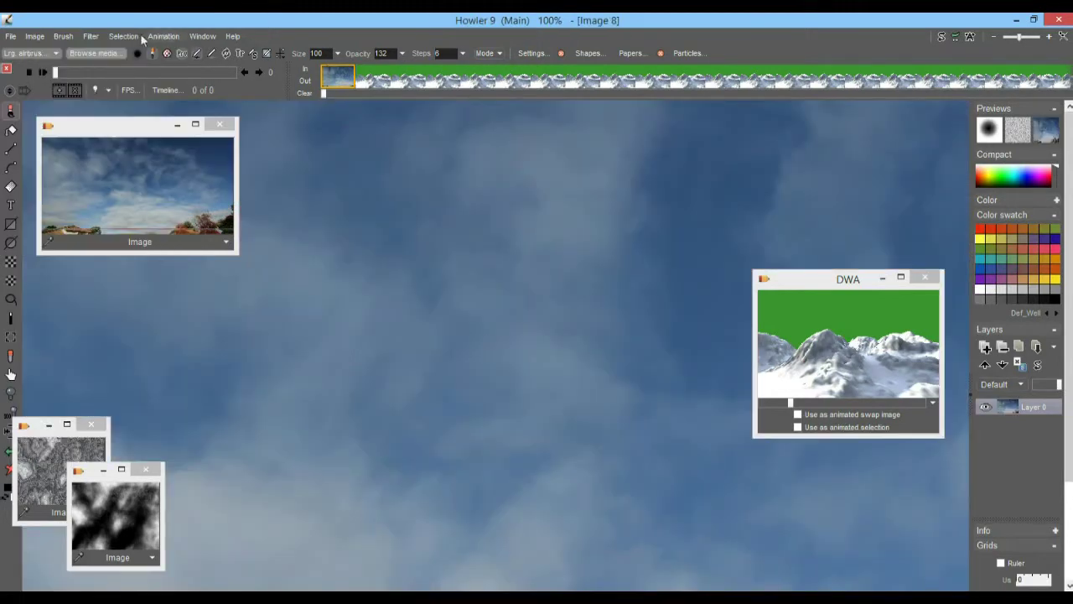
{"action": "left_click", "coordinate": [7, 68]}
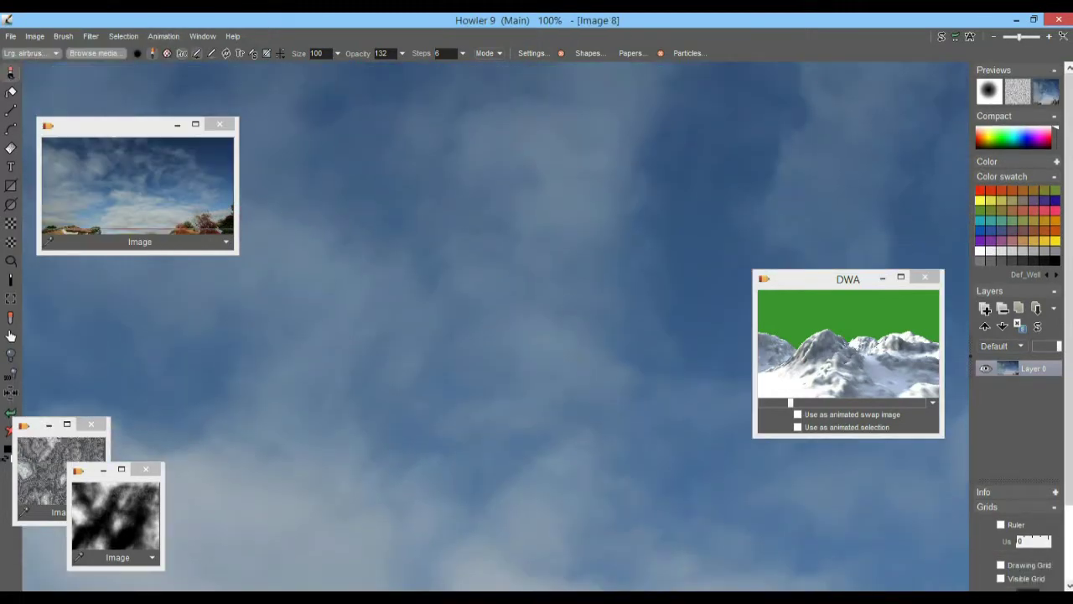
{"action": "scroll", "coordinate": [554, 203], "scroll_direction": "down", "scroll_amount": 5}
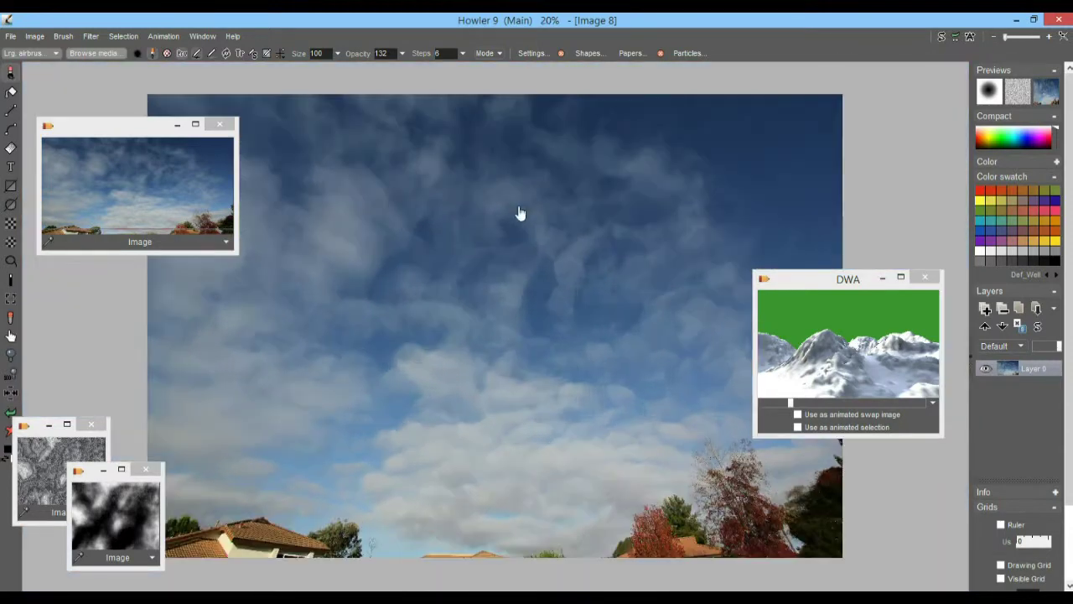
{"action": "scroll", "coordinate": [570, 243], "scroll_direction": "down", "scroll_amount": 2}
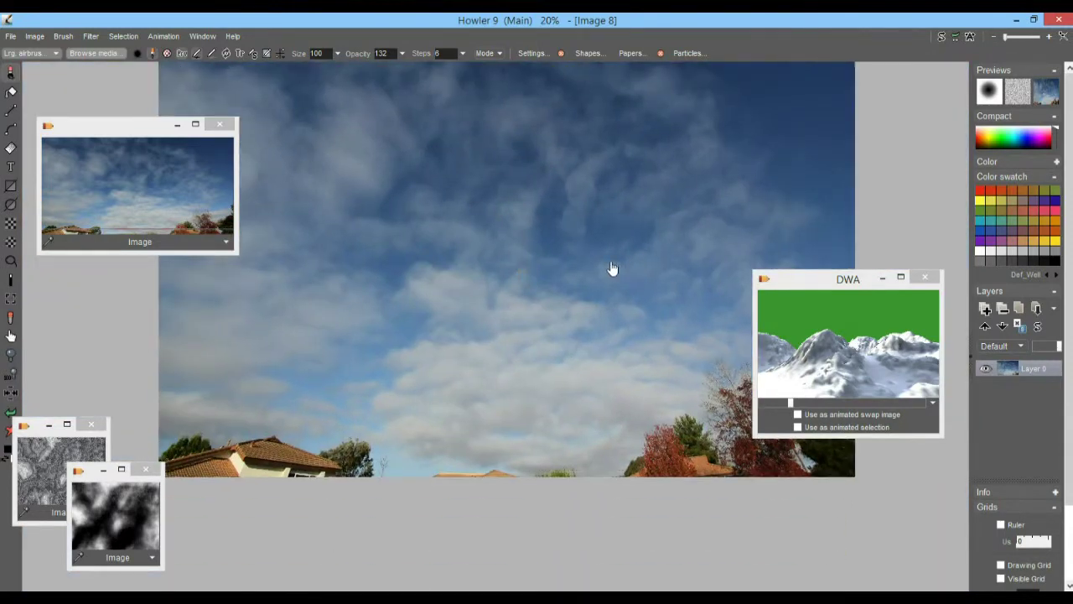
{"action": "scroll", "coordinate": [599, 270], "scroll_direction": "up", "scroll_amount": 1}
{"action": "scroll", "coordinate": [562, 268], "scroll_direction": "down", "scroll_amount": 2}
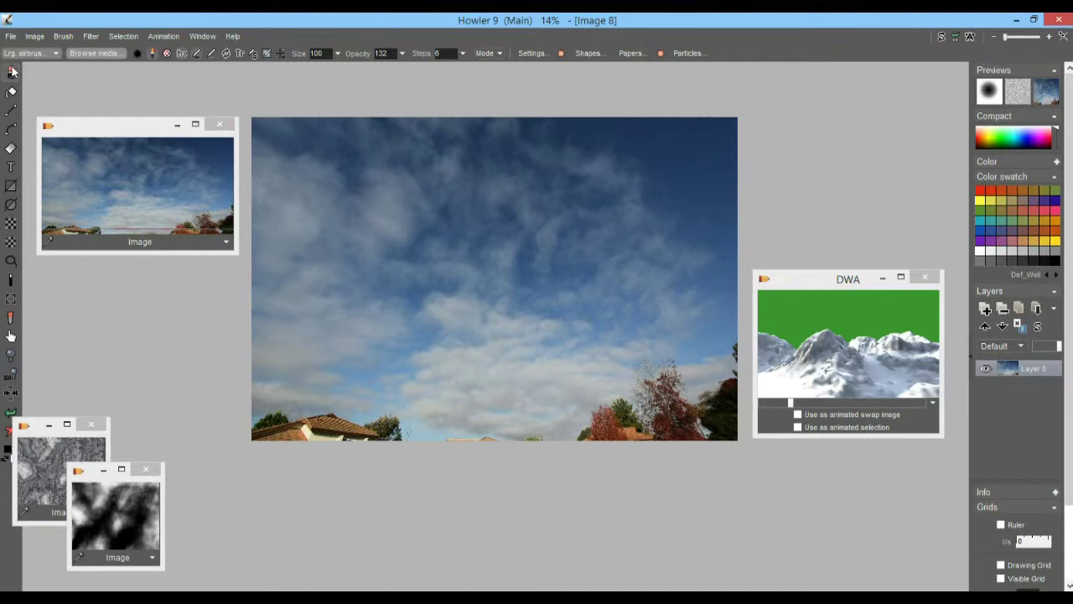
Brush a rough black rectangle over the sky with arrows pointing outward at its upper corners and inward at its lower corners
{"action": "mouse_move", "coordinate": [300, 183]}
{"action": "left_mouse_down"}
{"action": "mouse_move", "coordinate": [302, 367]}
{"action": "mouse_move", "coordinate": [314, 378]}
{"action": "mouse_move", "coordinate": [685, 393]}
{"action": "mouse_move", "coordinate": [718, 370]}
{"action": "mouse_move", "coordinate": [691, 224]}
{"action": "mouse_move", "coordinate": [695, 167]}
{"action": "mouse_move", "coordinate": [359, 173]}
{"action": "mouse_move", "coordinate": [295, 173]}
{"action": "left_mouse_up"}
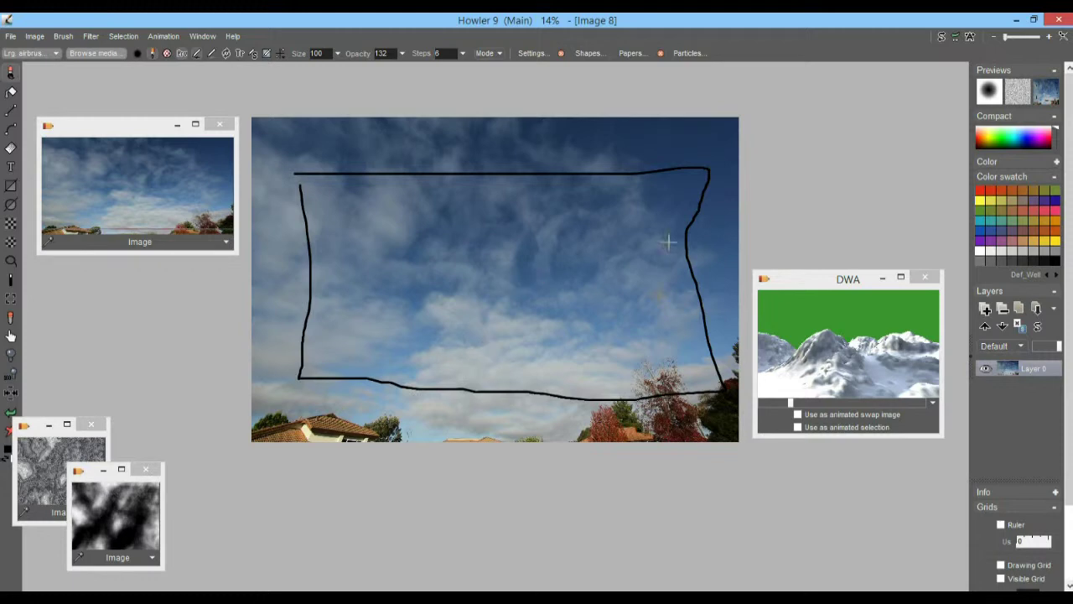
{"action": "left_click_drag", "start_coordinate": [295, 174], "coordinate": [252, 166]}
{"action": "mouse_move", "coordinate": [681, 172]}
{"action": "left_mouse_down"}
{"action": "mouse_move", "coordinate": [726, 167]}
{"action": "mouse_move", "coordinate": [721, 180]}
{"action": "left_mouse_up"}
{"action": "left_click_drag", "start_coordinate": [261, 155], "coordinate": [251, 161]}
{"action": "left_click_drag", "start_coordinate": [292, 377], "coordinate": [356, 382]}
{"action": "mouse_move", "coordinate": [667, 389]}
{"action": "left_mouse_down"}
{"action": "mouse_move", "coordinate": [646, 394]}
{"action": "mouse_move", "coordinate": [669, 401]}
{"action": "left_mouse_up"}
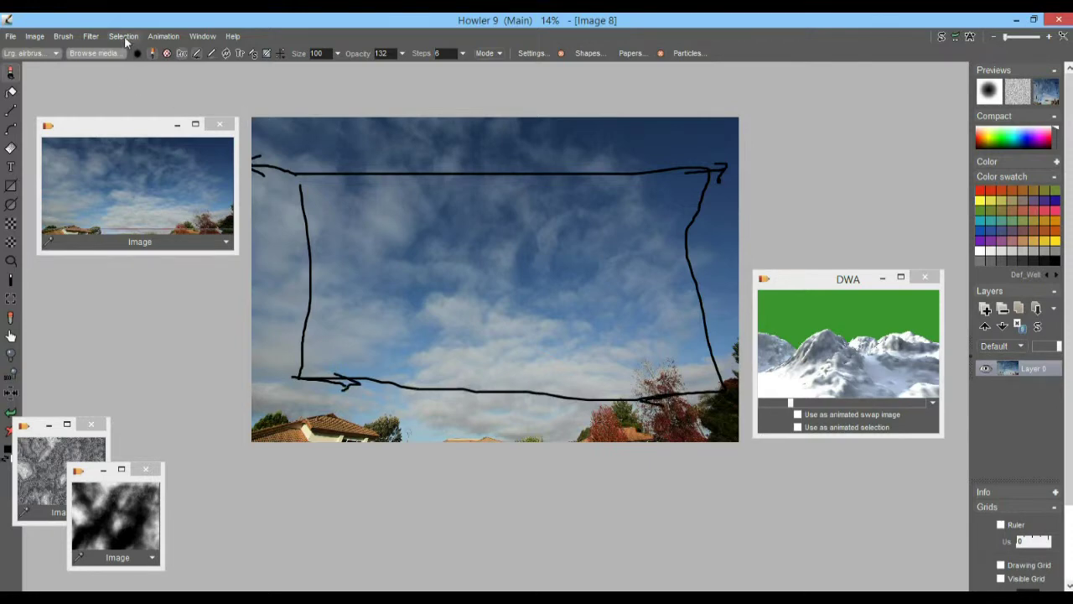
Try a Rubber sheet transform on the annotated sky, pulling its lower corners inward to form a trapezoid
{"action": "left_click", "coordinate": [91, 36]}
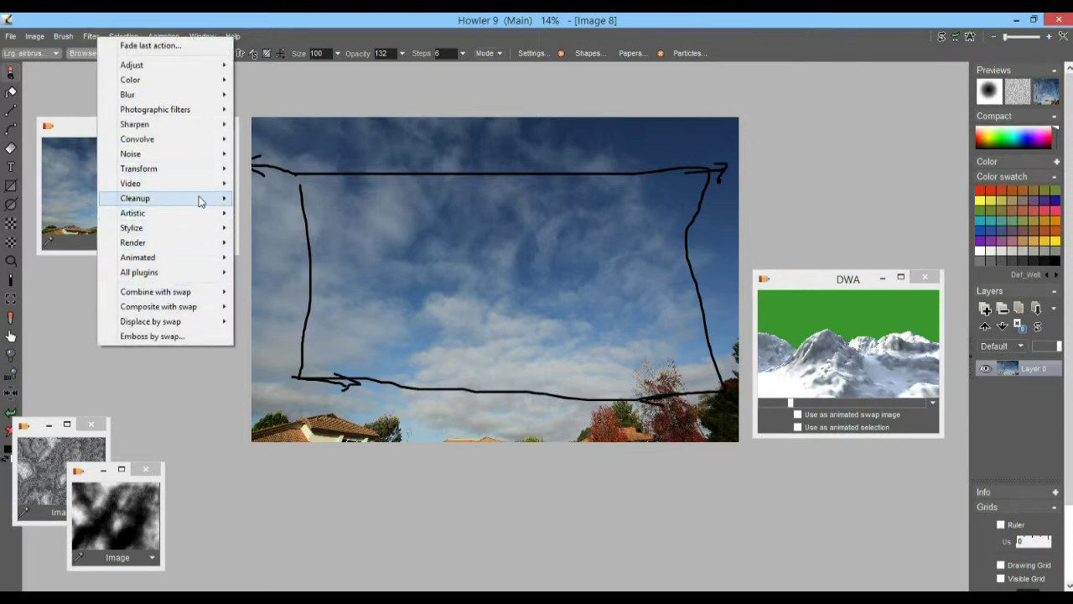
{"action": "mouse_move", "coordinate": [209, 169]}
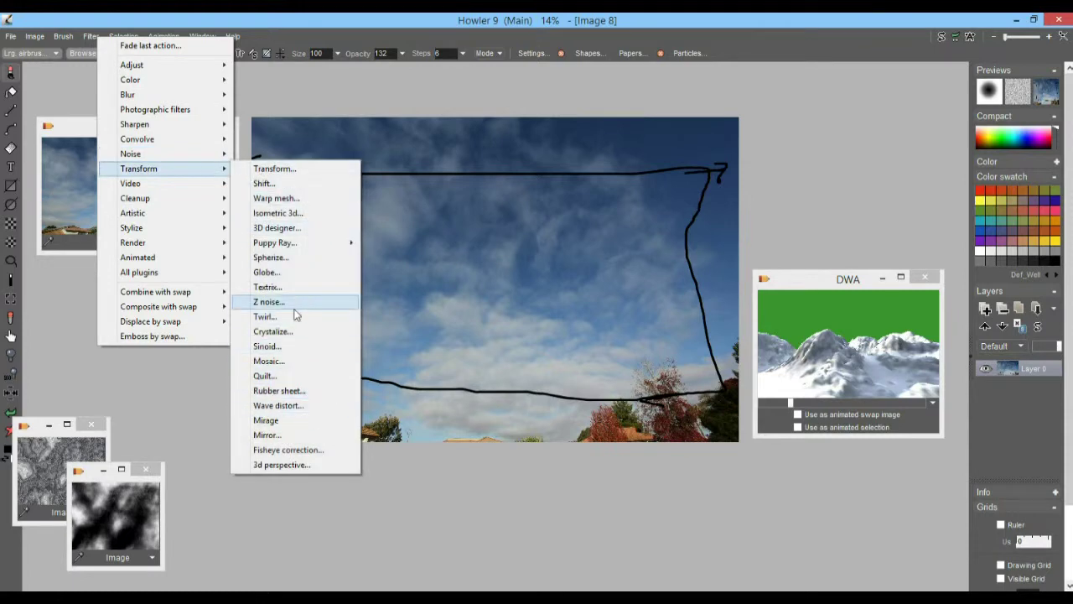
{"action": "left_click", "coordinate": [297, 392]}
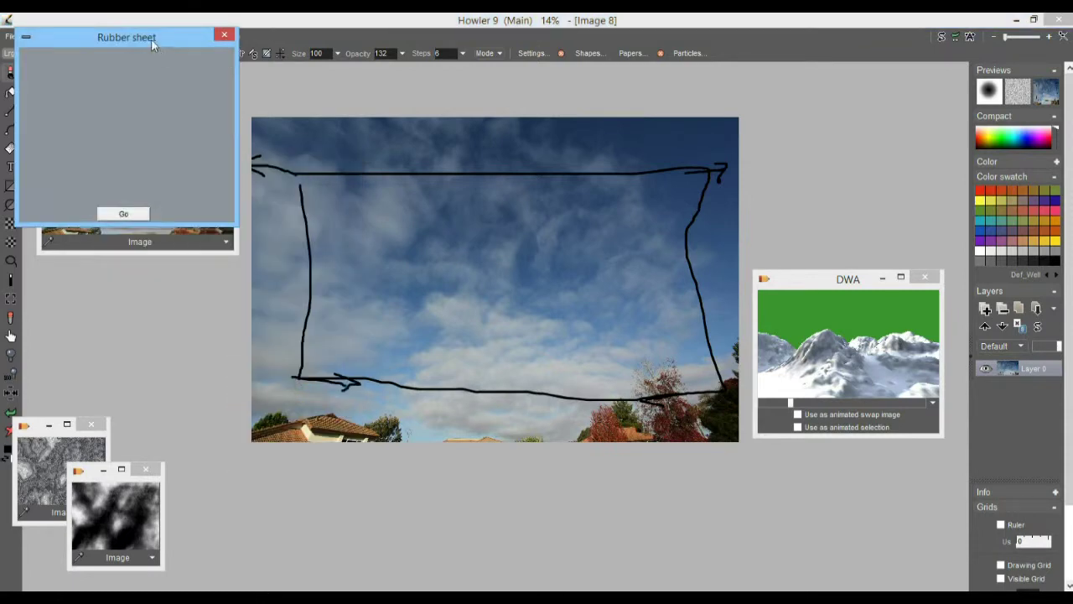
{"action": "left_click_drag", "start_coordinate": [151, 38], "coordinate": [278, 185]}
{"action": "left_click_drag", "start_coordinate": [335, 340], "coordinate": [326, 322]}
{"action": "left_click_drag", "start_coordinate": [163, 338], "coordinate": [192, 320]}
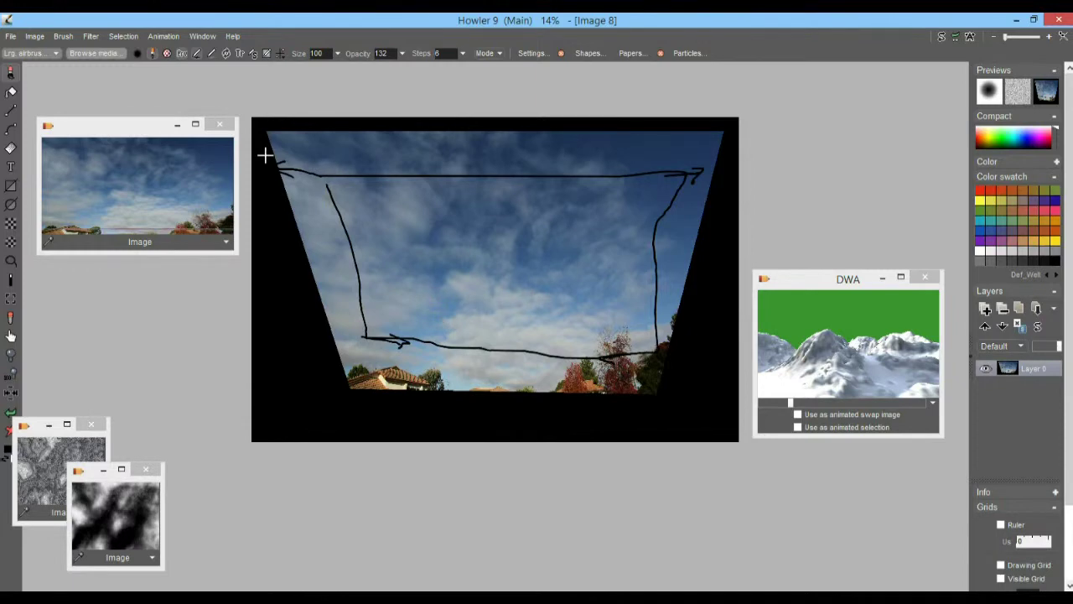
Undo and redo the Rubber sheet warp to compare both versions, leaving the warp undone
{"action": "key", "text": "ctrl+z"}
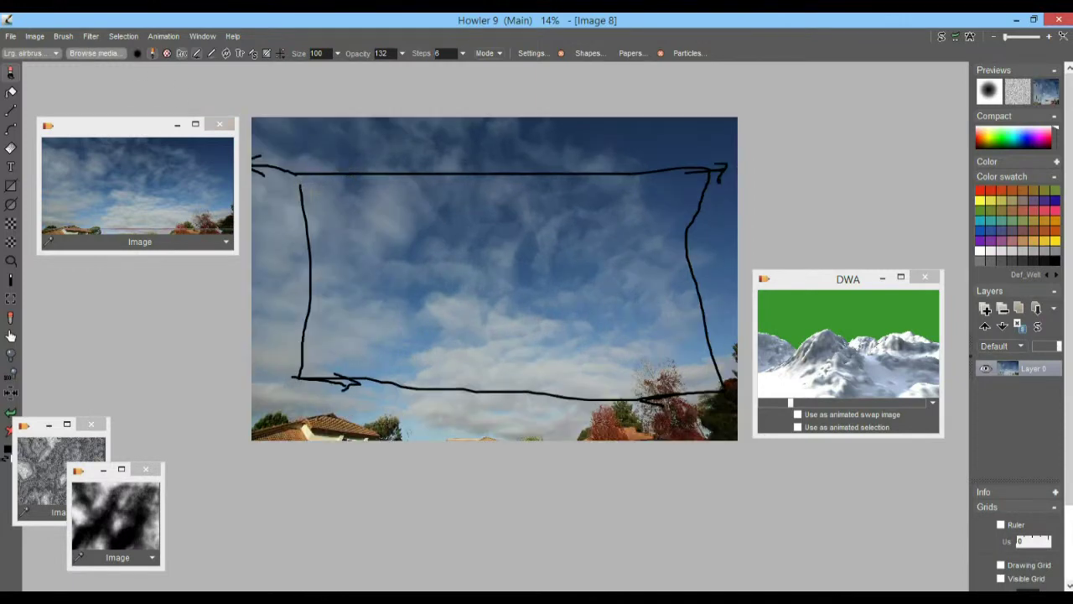
{"action": "key", "text": "ctrl+y"}
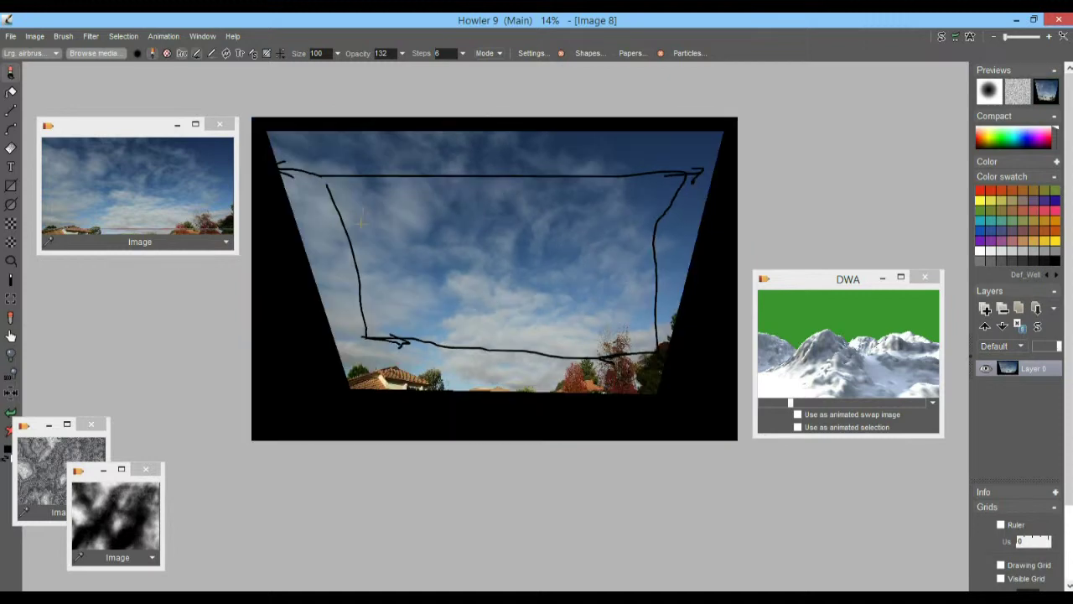
{"action": "key", "text": "ctrl+z"}
{"action": "key", "text": "ctrl+y"}
{"action": "key", "text": "ctrl+z"}
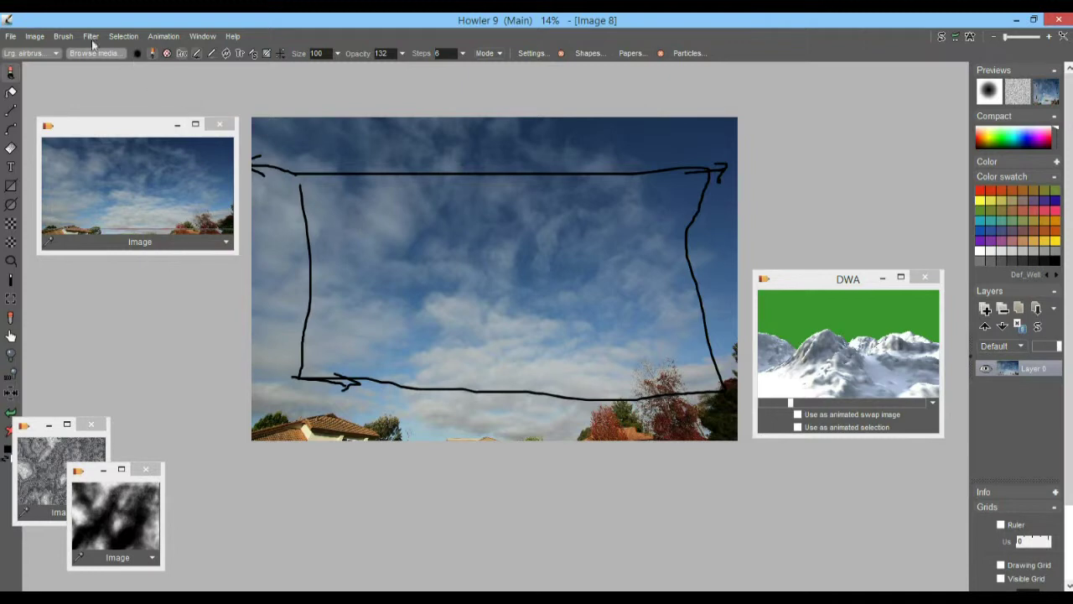
Paste the unmarked full-size sky photo from the clipboard as a new image and bring the whole picture into view
{"action": "left_click", "coordinate": [38, 36]}
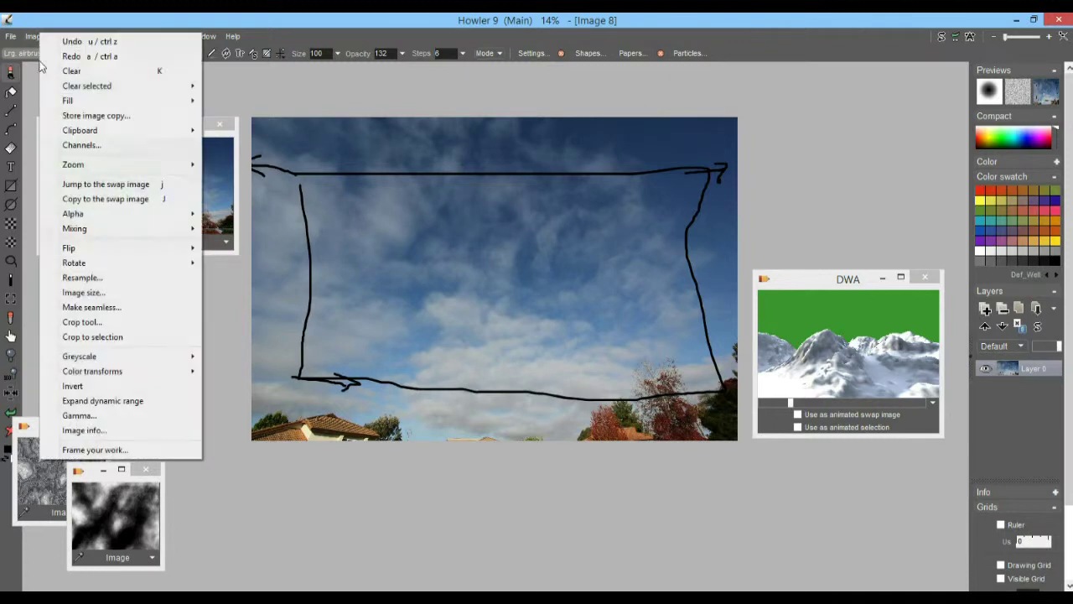
{"action": "mouse_move", "coordinate": [117, 130]}
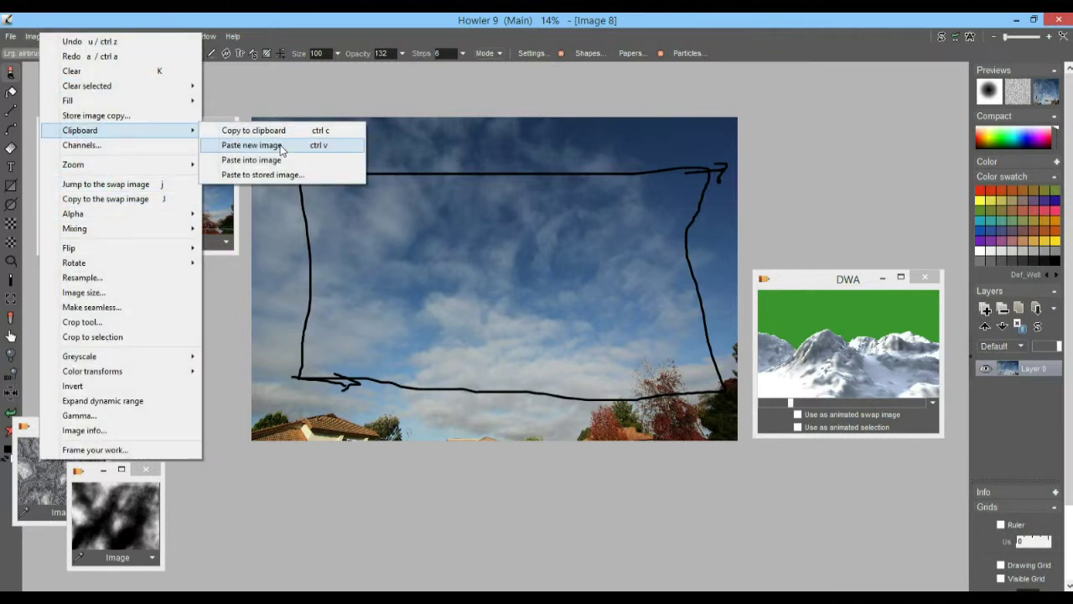
{"action": "left_click", "coordinate": [251, 145]}
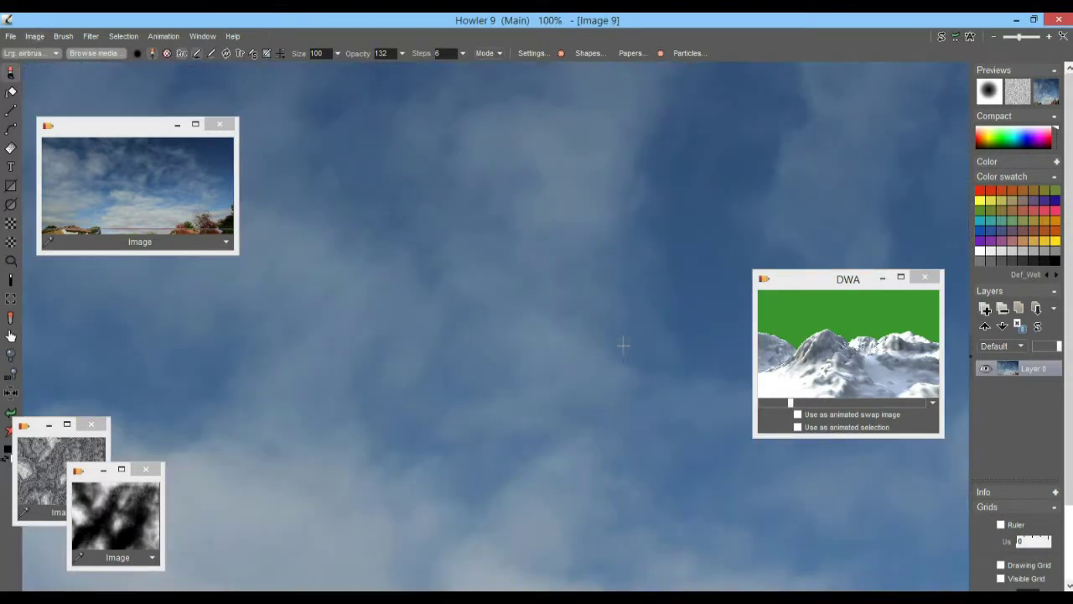
{"action": "scroll", "coordinate": [353, 382], "scroll_direction": "down", "scroll_amount": 5}
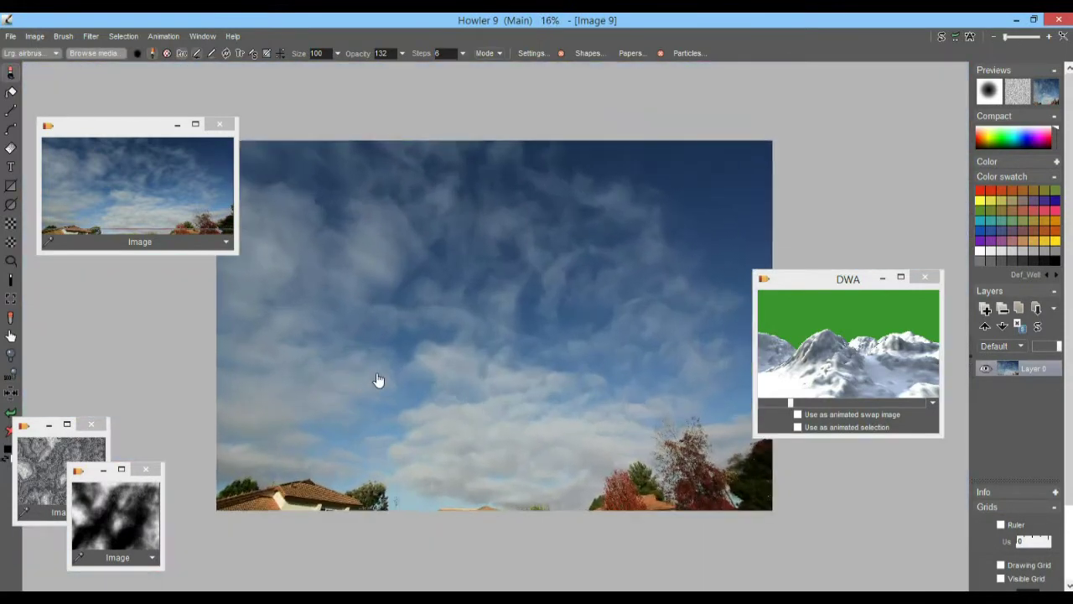
Crop the sky photo to cut off the rooftops along its lower edge and a thin strip at its right side
{"action": "left_click", "coordinate": [36, 38]}
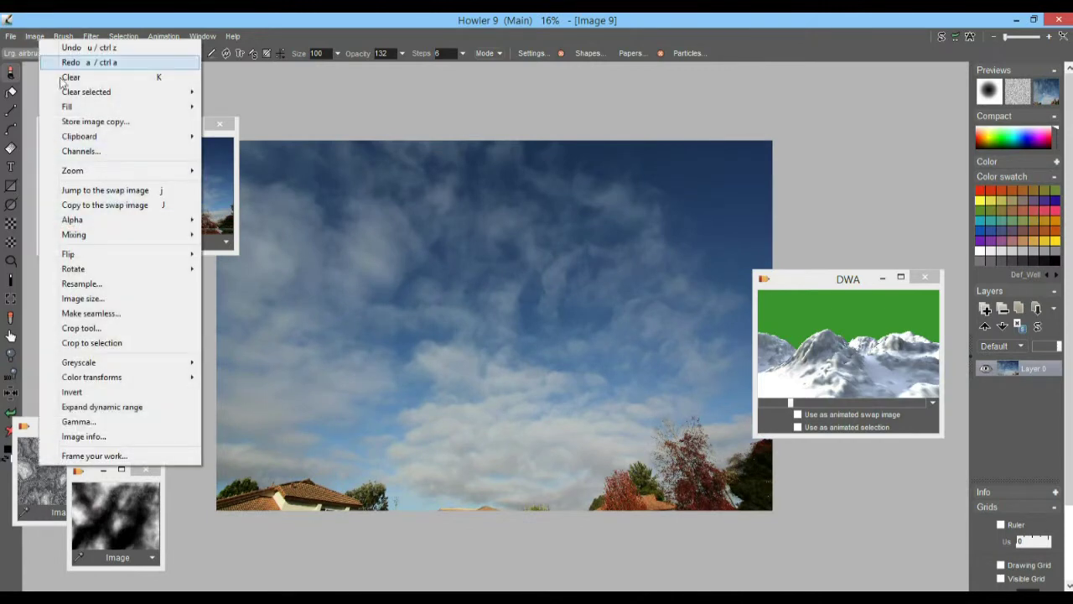
{"action": "left_click", "coordinate": [99, 329]}
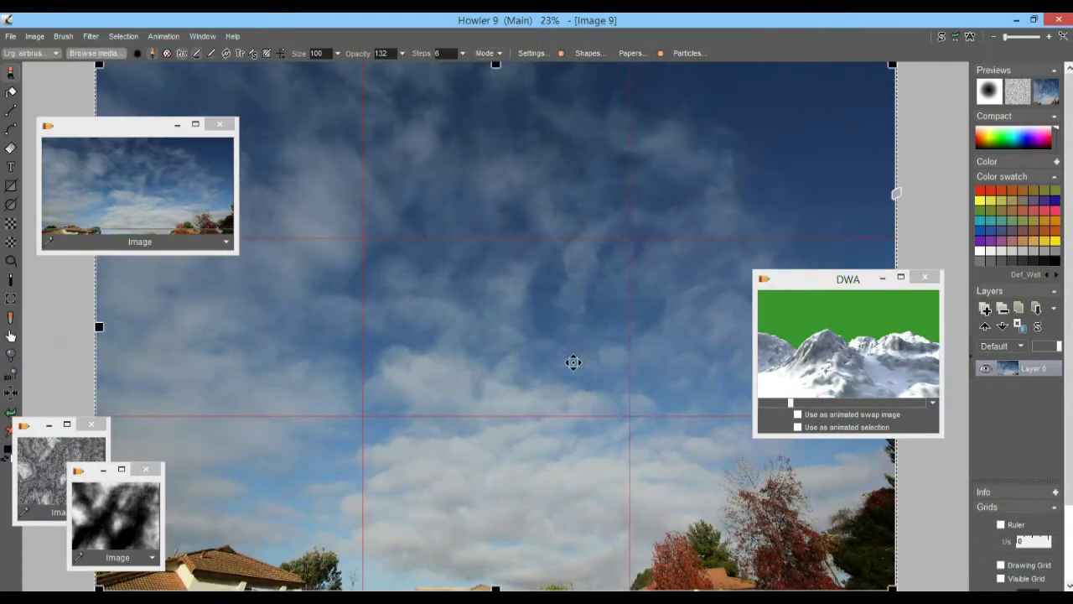
{"action": "scroll", "coordinate": [554, 366], "scroll_direction": "down", "scroll_amount": 2}
{"action": "left_click_drag", "start_coordinate": [496, 196], "coordinate": [496, 216]}
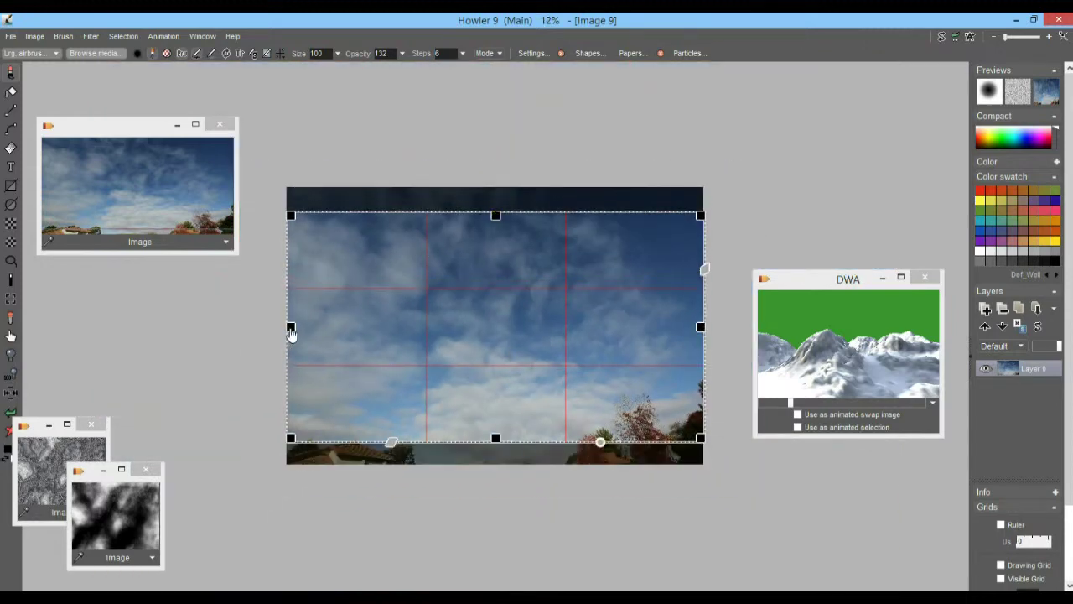
{"action": "left_click_drag", "start_coordinate": [489, 393], "coordinate": [485, 372]}
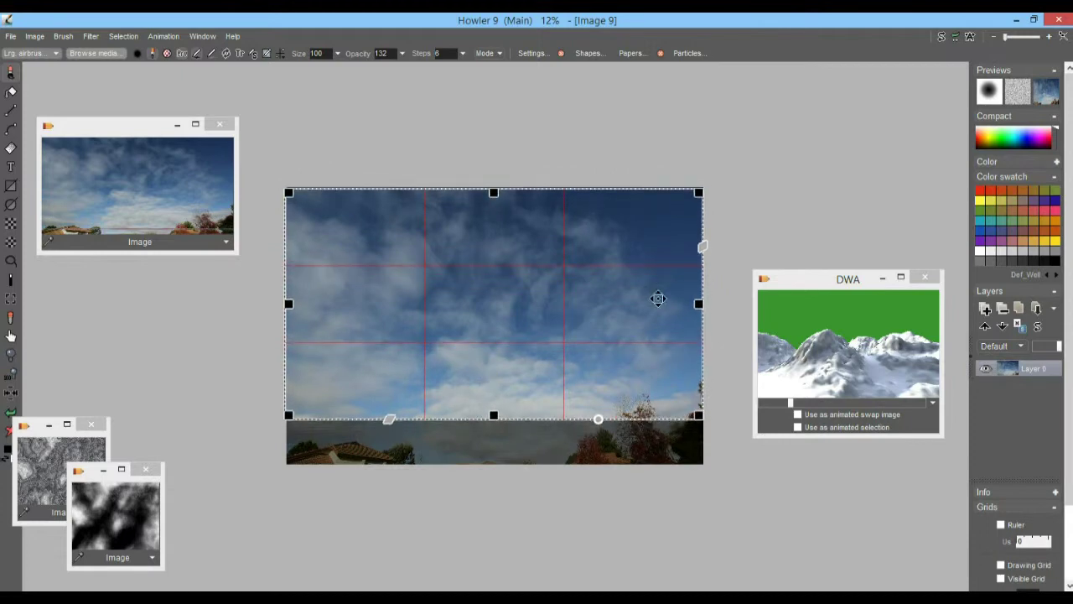
{"action": "mouse_move", "coordinate": [699, 305]}
{"action": "left_mouse_down"}
{"action": "mouse_move", "coordinate": [681, 305]}
{"action": "mouse_move", "coordinate": [686, 312]}
{"action": "left_mouse_up"}
{"action": "right_click", "coordinate": [484, 309]}
{"action": "left_click", "coordinate": [528, 318]}
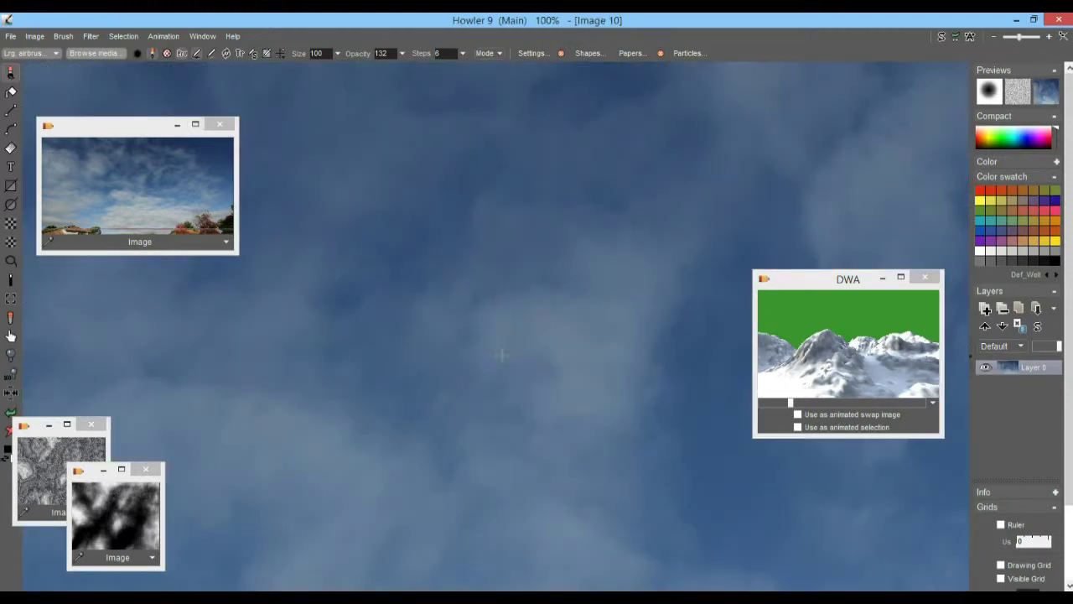
{"action": "scroll", "coordinate": [412, 339], "scroll_direction": "down", "scroll_amount": 2}
{"action": "scroll", "coordinate": [412, 338], "scroll_direction": "down", "scroll_amount": 1}
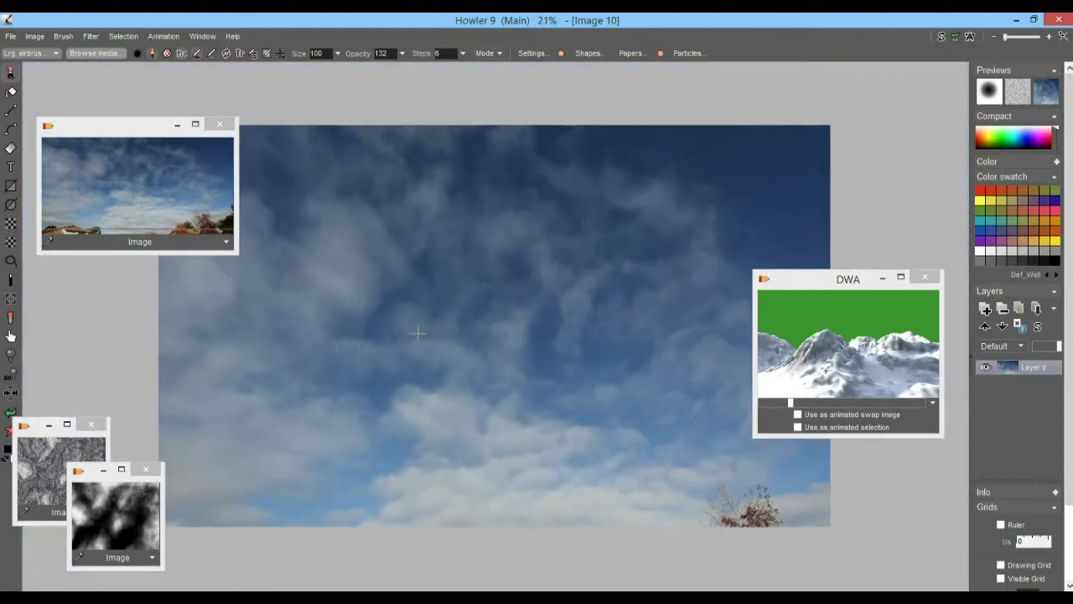
{"action": "left_click", "coordinate": [35, 37]}
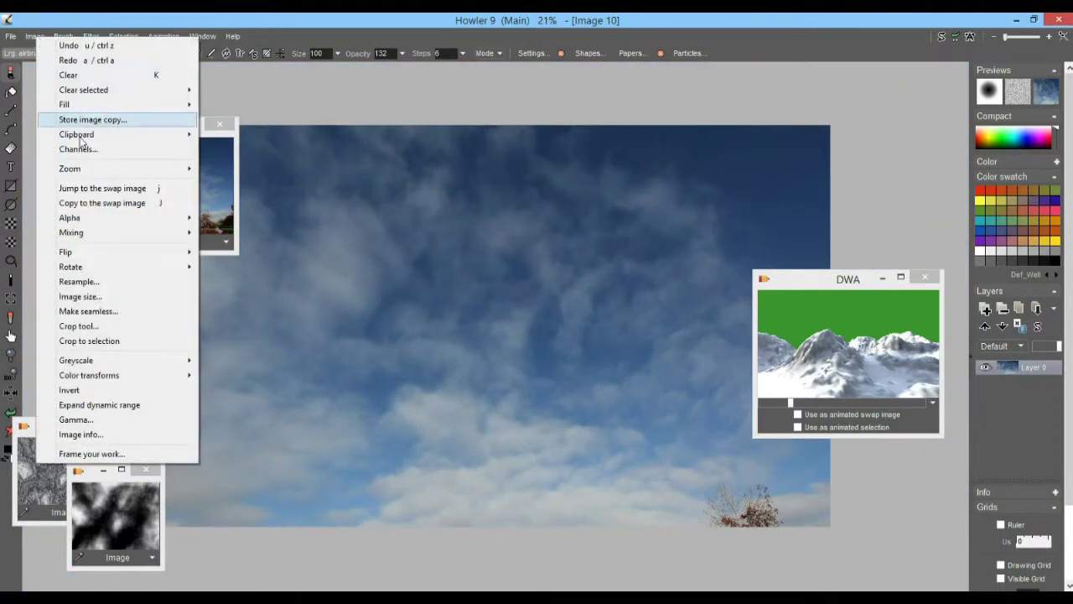
{"action": "left_click", "coordinate": [94, 282]}
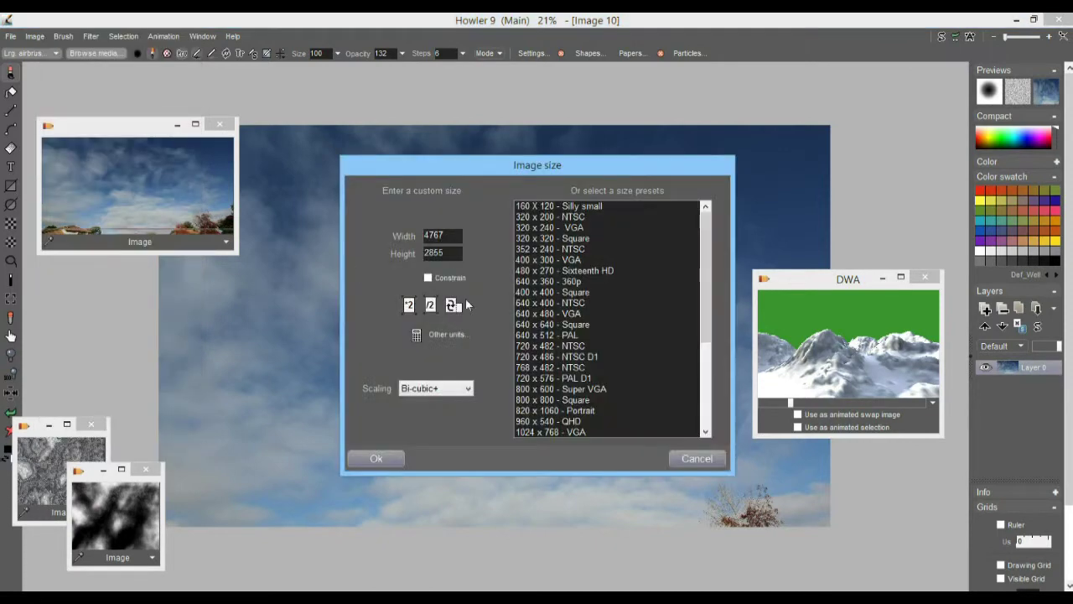
{"action": "left_click_drag", "start_coordinate": [456, 235], "coordinate": [386, 235]}
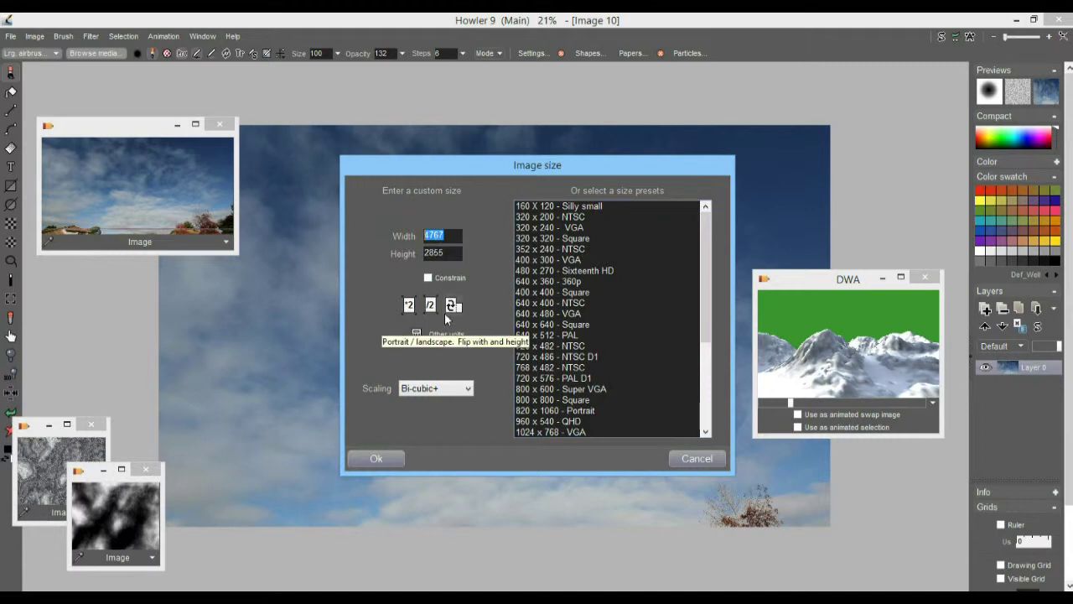
{"action": "type", "text": "1600"}
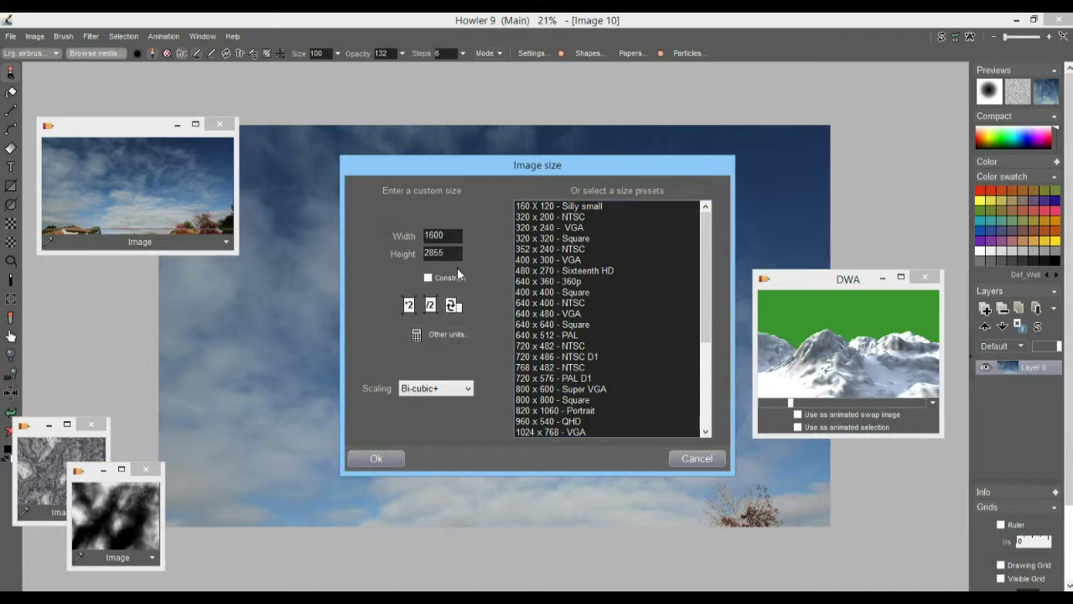
{"action": "left_click", "coordinate": [707, 459]}
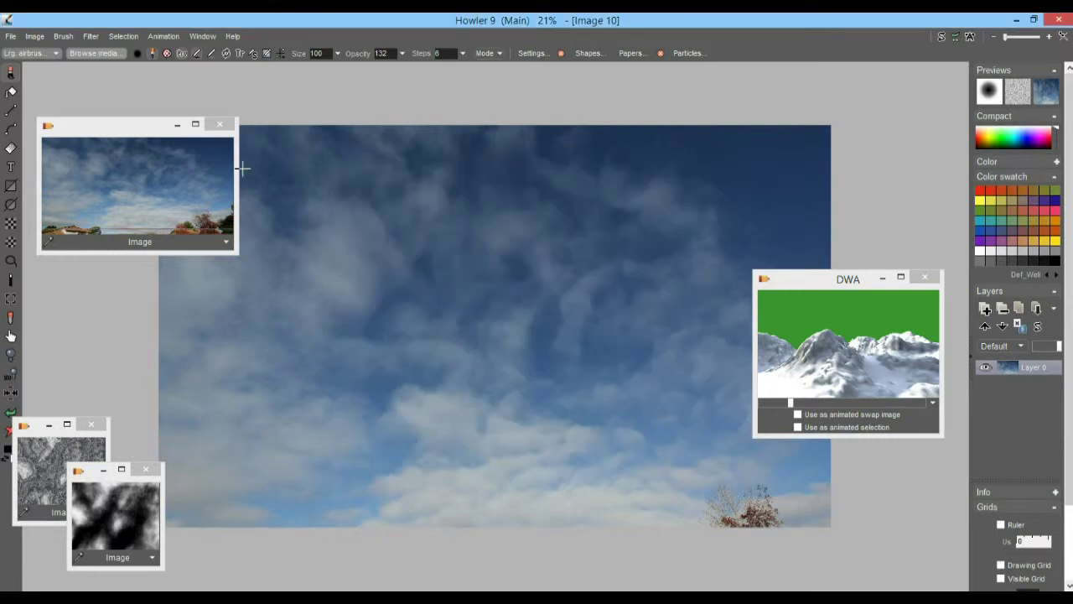
Resample the cropped sky image to 1200 pixels wide and 720 pixels high
{"action": "left_click", "coordinate": [34, 37]}
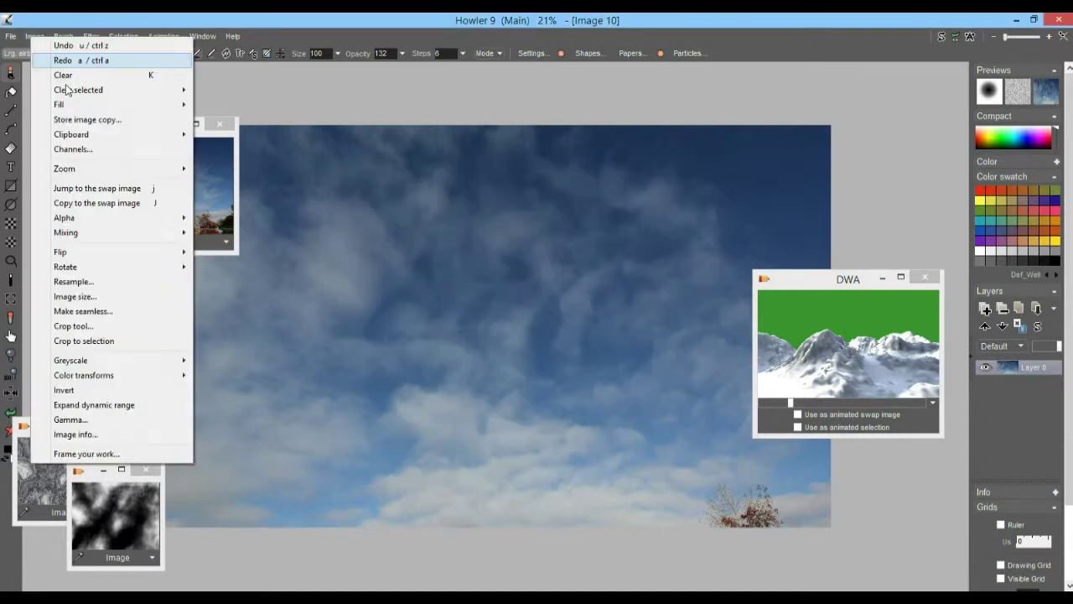
{"action": "left_click", "coordinate": [108, 283]}
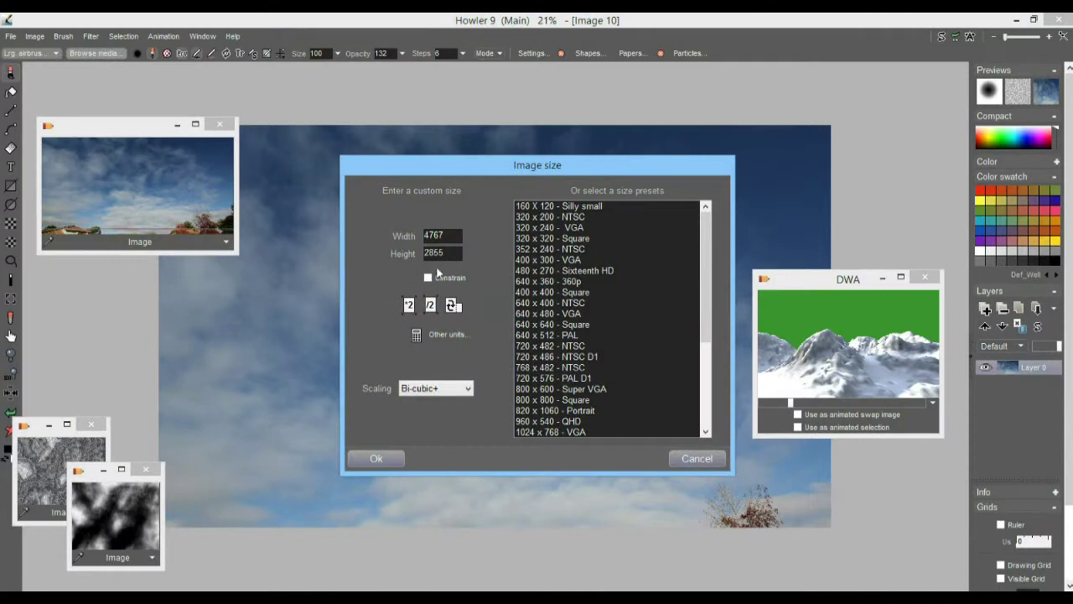
{"action": "double_click", "coordinate": [454, 241]}
{"action": "type", "text": "1600"}
{"action": "double_click", "coordinate": [454, 241]}
{"action": "type", "text": "1200"}
{"action": "left_click_drag", "start_coordinate": [448, 252], "coordinate": [405, 251]}
{"action": "left_click", "coordinate": [429, 278]}
{"action": "left_click_drag", "start_coordinate": [446, 253], "coordinate": [426, 255]}
{"action": "type", "text": "720"}
{"action": "left_click", "coordinate": [376, 457]}
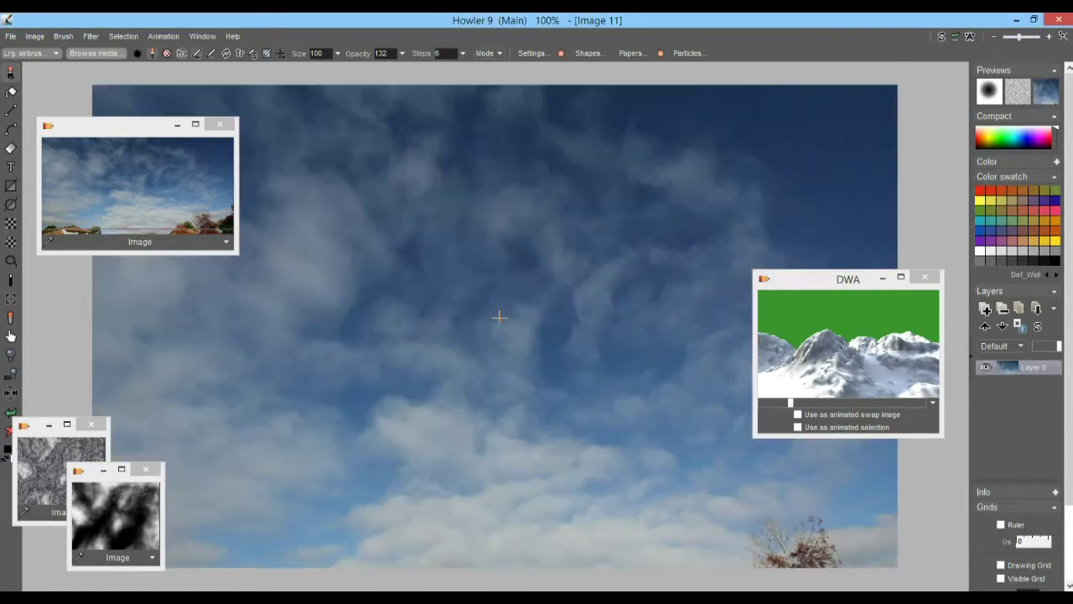
{"action": "scroll", "coordinate": [583, 318], "scroll_direction": "down", "scroll_amount": 1}
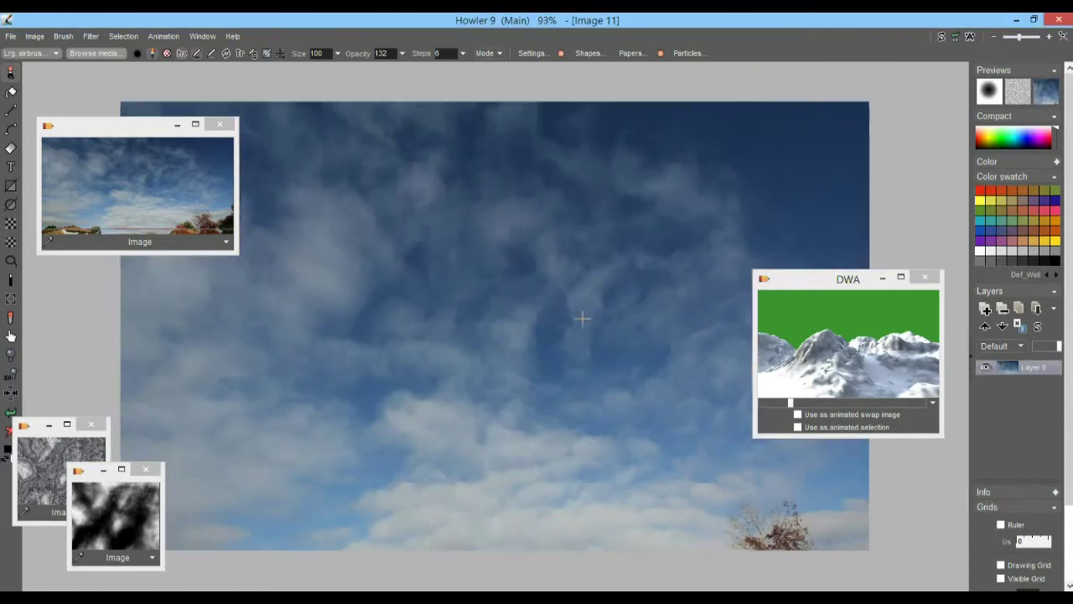
{"action": "scroll", "coordinate": [583, 318], "scroll_direction": "down", "scroll_amount": 3}
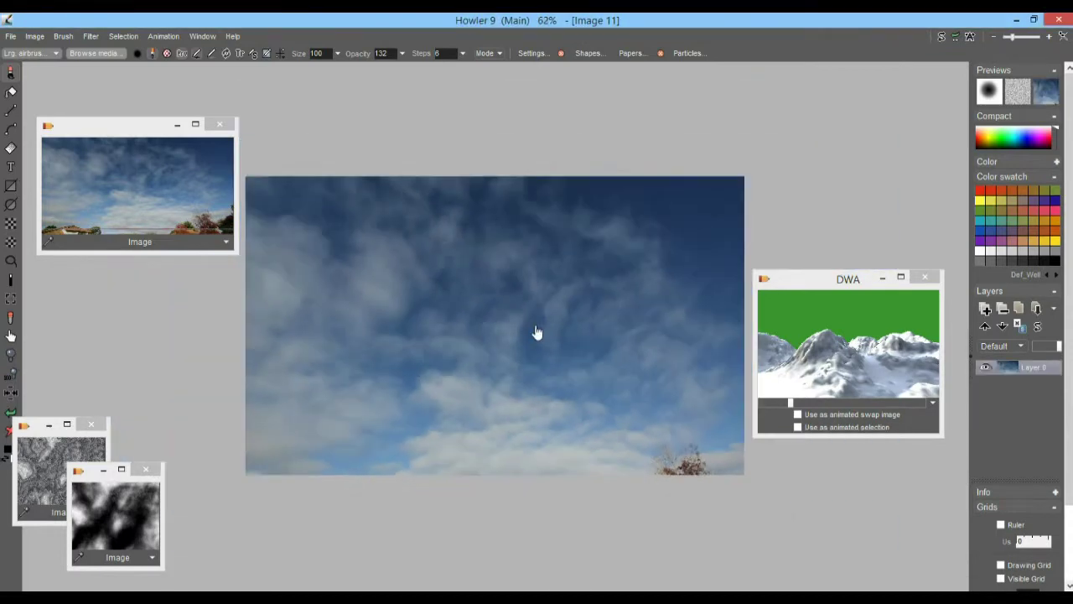
Warp the resampled sky with Rubber sheet, pulling the lower corners inward and lowering the upper corners slightly
{"action": "left_click", "coordinate": [89, 36]}
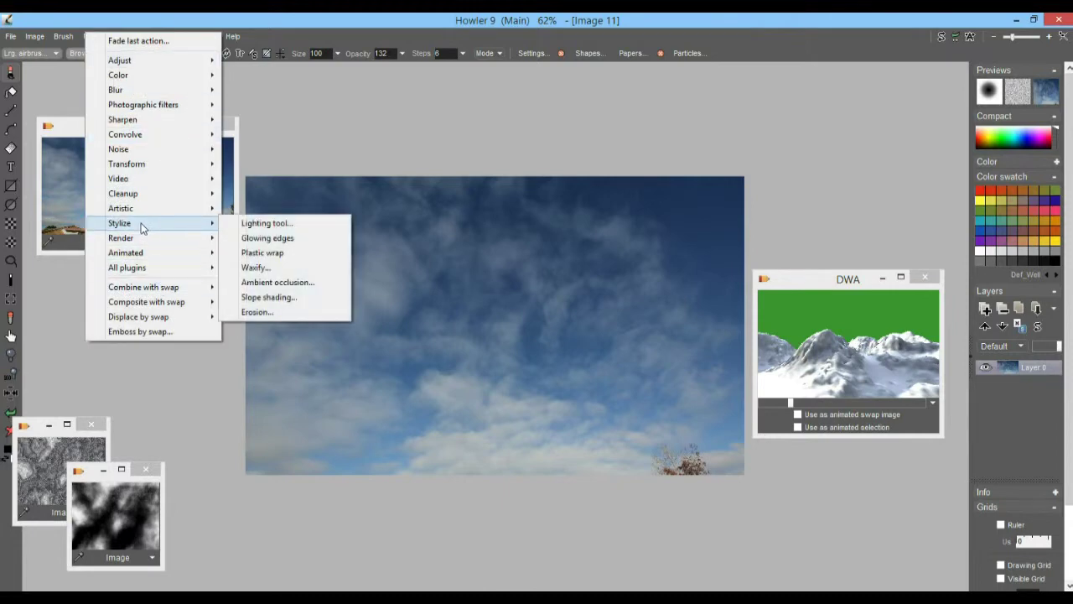
{"action": "mouse_move", "coordinate": [156, 165]}
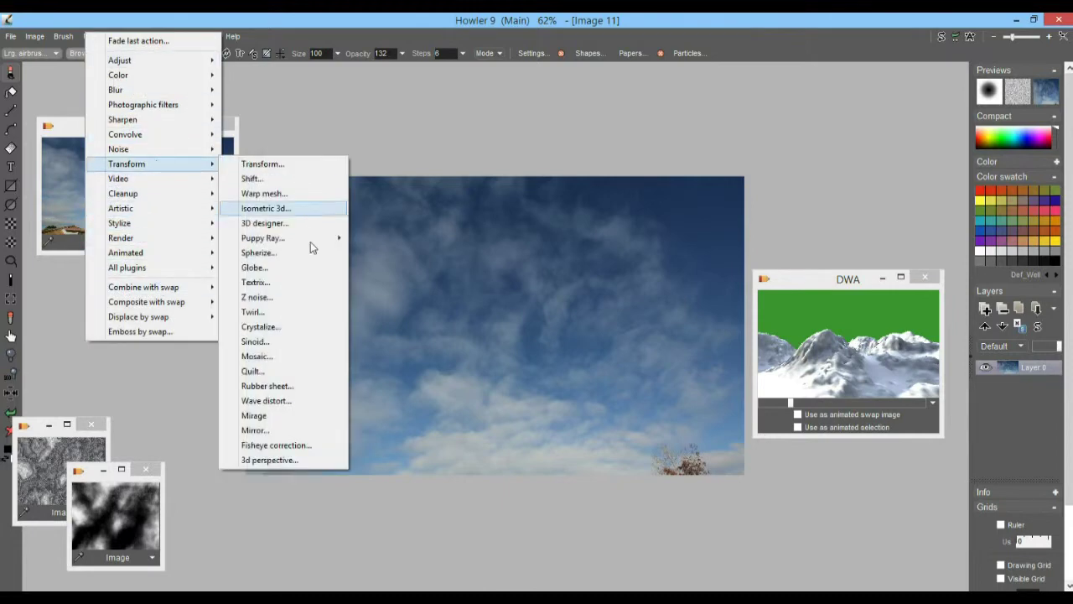
{"action": "left_click", "coordinate": [284, 388]}
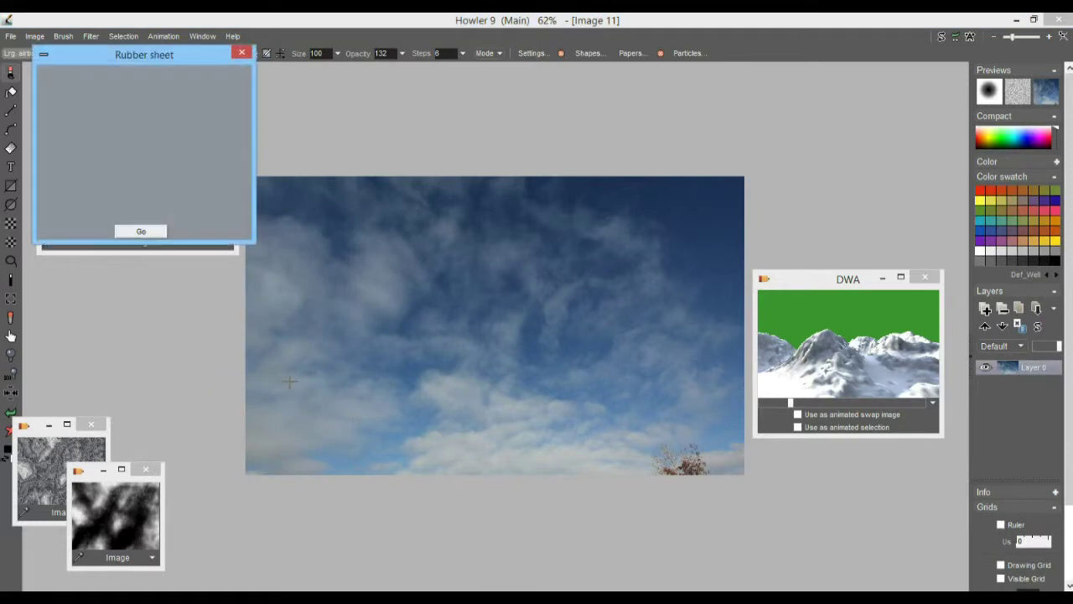
{"action": "left_click_drag", "start_coordinate": [337, 325], "coordinate": [306, 317]}
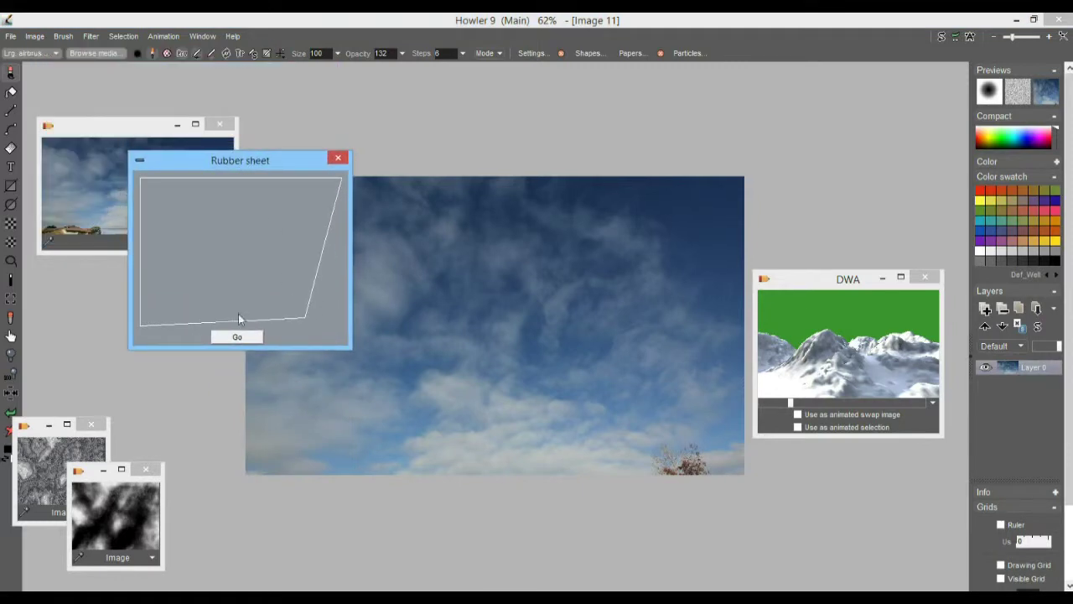
{"action": "left_click_drag", "start_coordinate": [147, 316], "coordinate": [177, 319]}
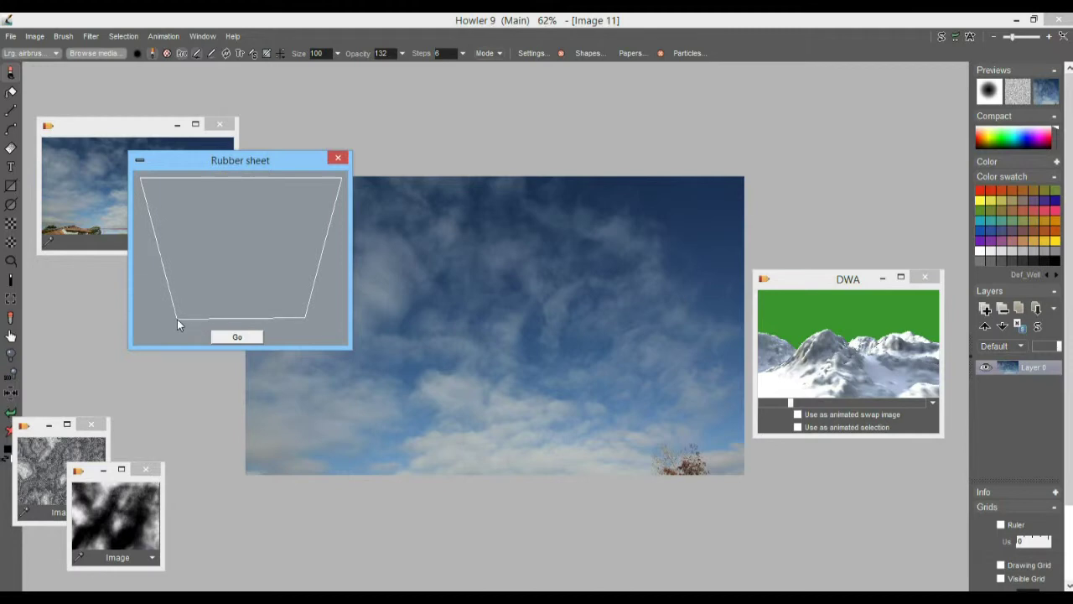
{"action": "left_click_drag", "start_coordinate": [143, 179], "coordinate": [138, 198]}
{"action": "left_click_drag", "start_coordinate": [346, 194], "coordinate": [345, 200]}
{"action": "left_click", "coordinate": [223, 341]}
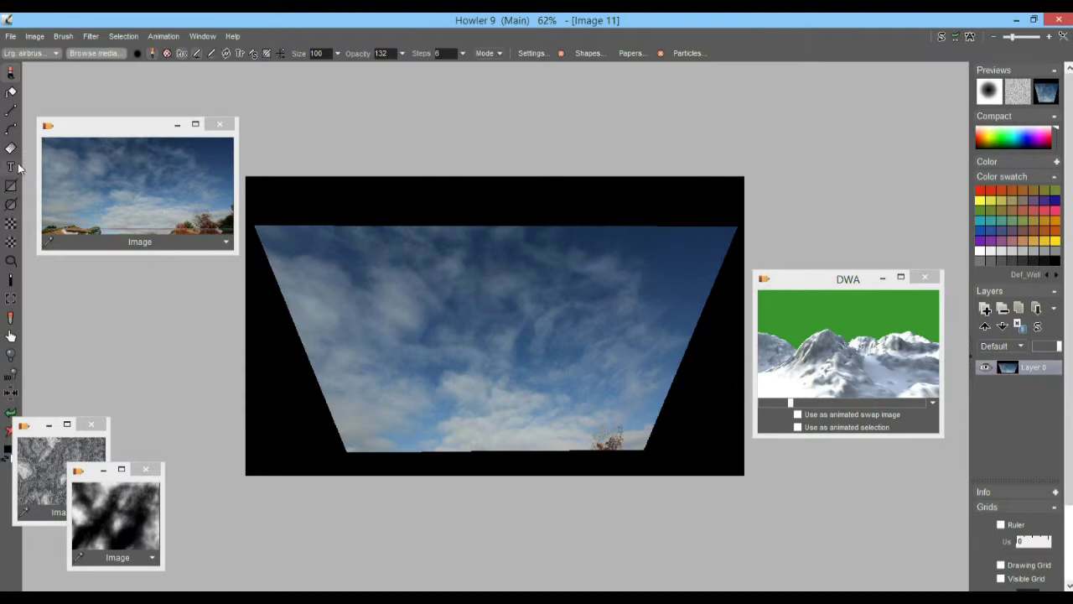
Crop the warped sky to a rectangle inside the trapezoid, cutting away the black borders and the slanted sides
{"action": "left_click", "coordinate": [35, 37]}
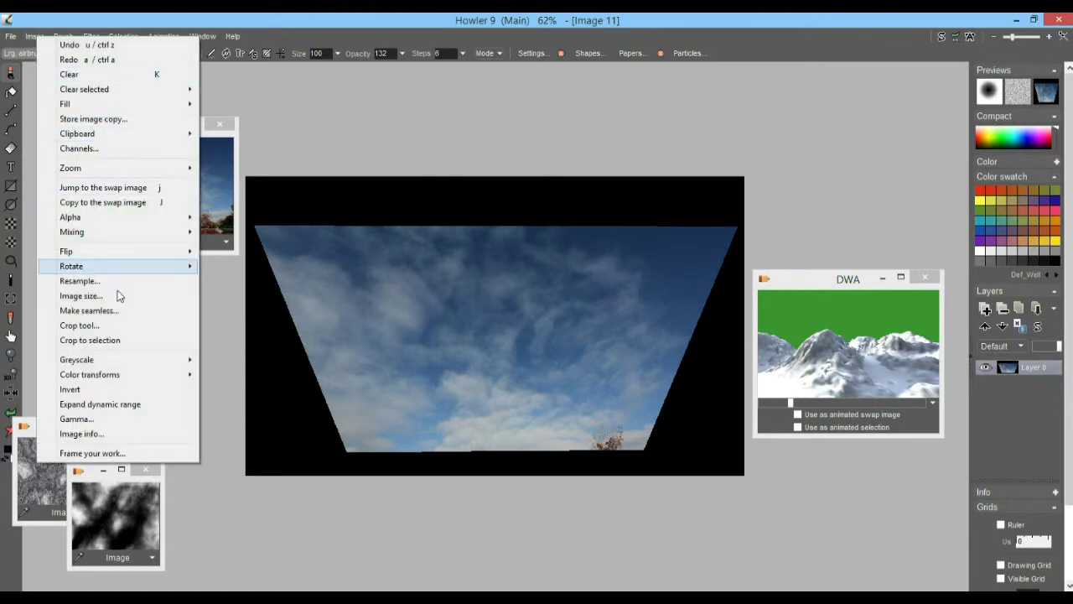
{"action": "left_click", "coordinate": [99, 327]}
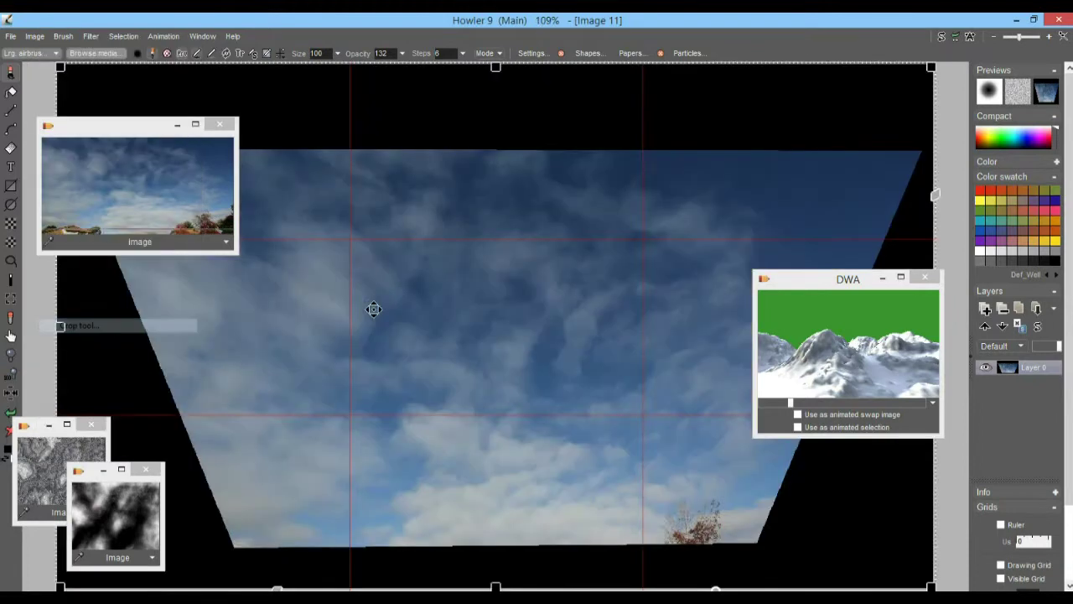
{"action": "left_click_drag", "start_coordinate": [496, 586], "coordinate": [498, 534]}
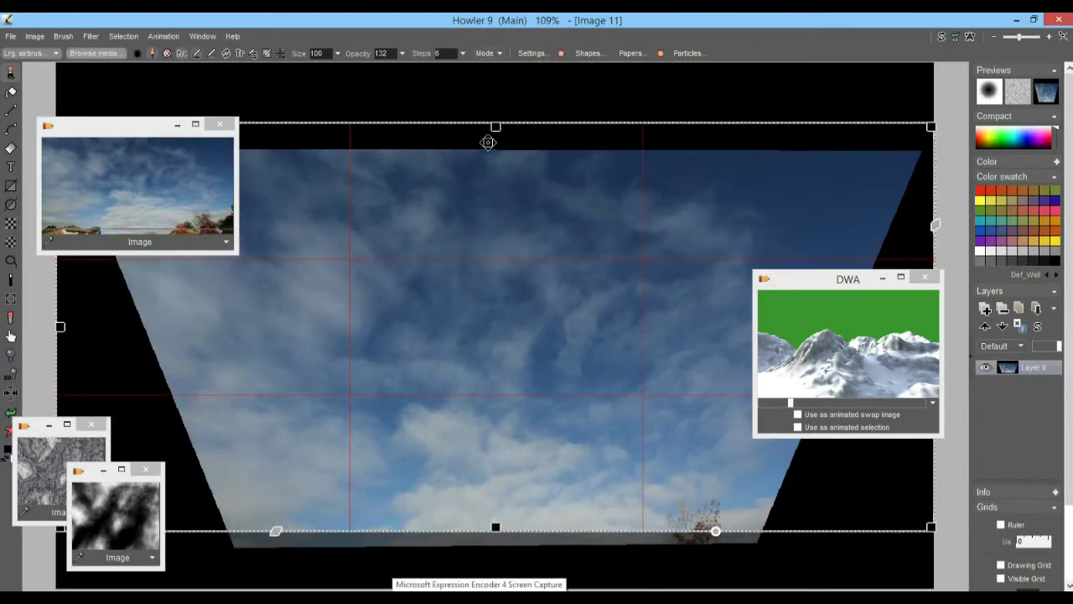
{"action": "left_click_drag", "start_coordinate": [496, 128], "coordinate": [497, 149]}
{"action": "left_click_drag", "start_coordinate": [499, 198], "coordinate": [499, 214]}
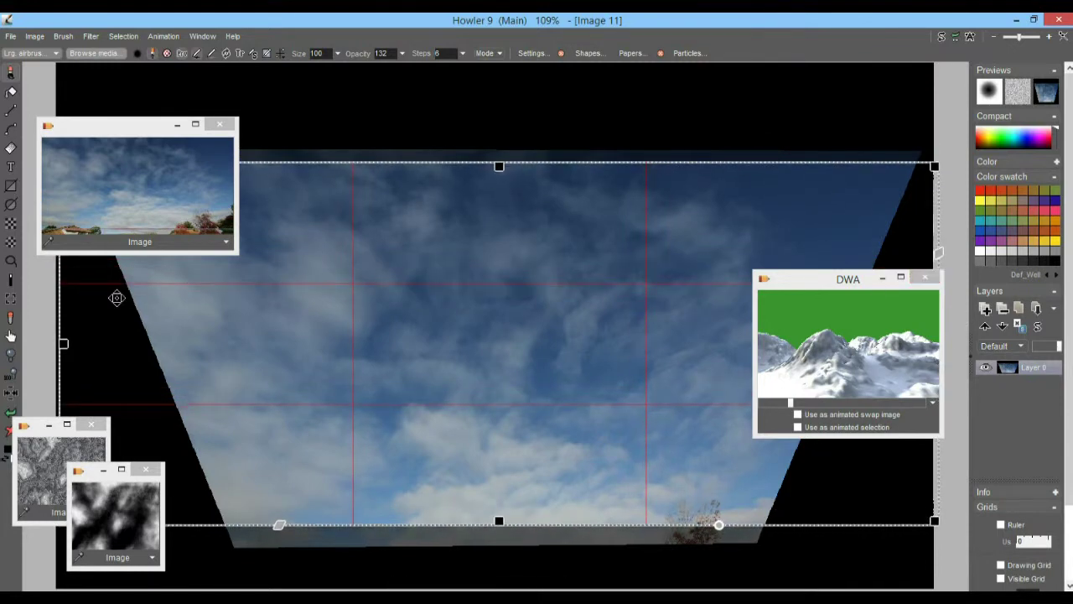
{"action": "left_click_drag", "start_coordinate": [65, 345], "coordinate": [235, 336]}
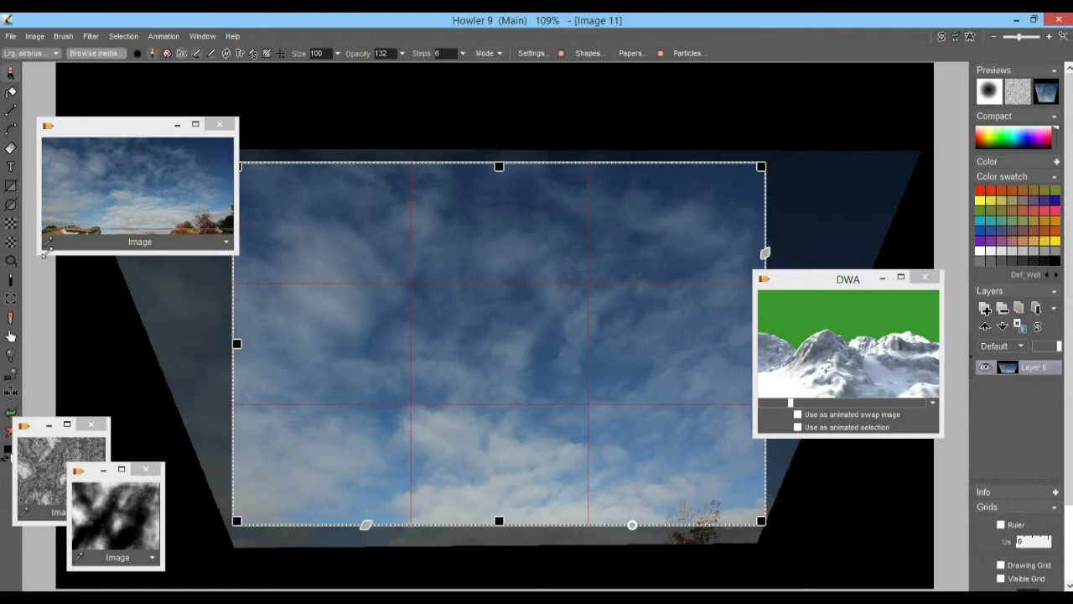
{"action": "right_click", "coordinate": [357, 273]}
{"action": "left_click", "coordinate": [409, 295]}
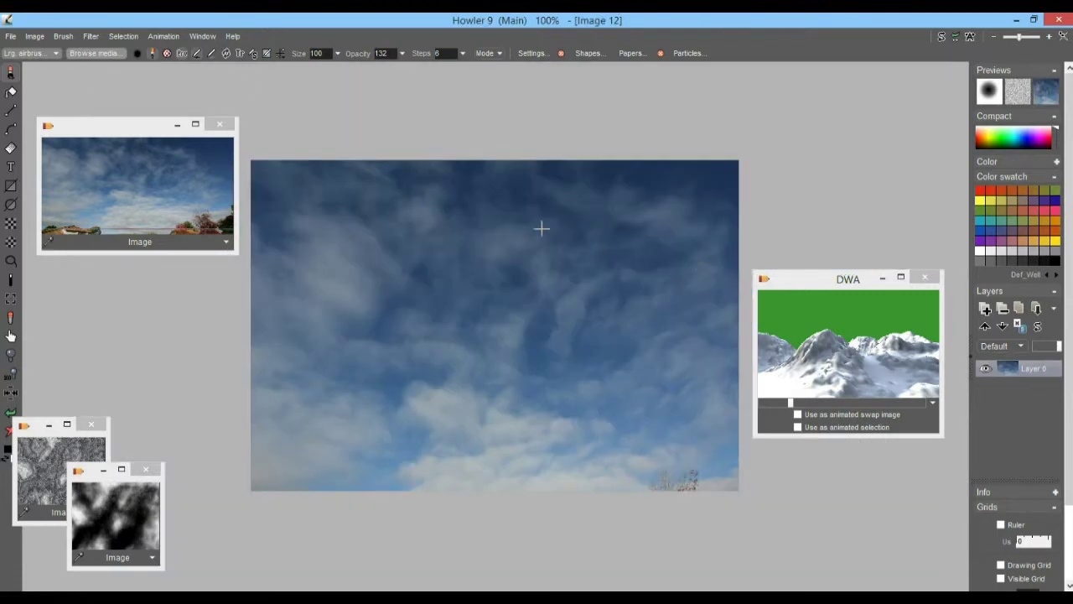
Check the pixel dimensions of the cropped sky image
{"action": "left_click", "coordinate": [34, 36]}
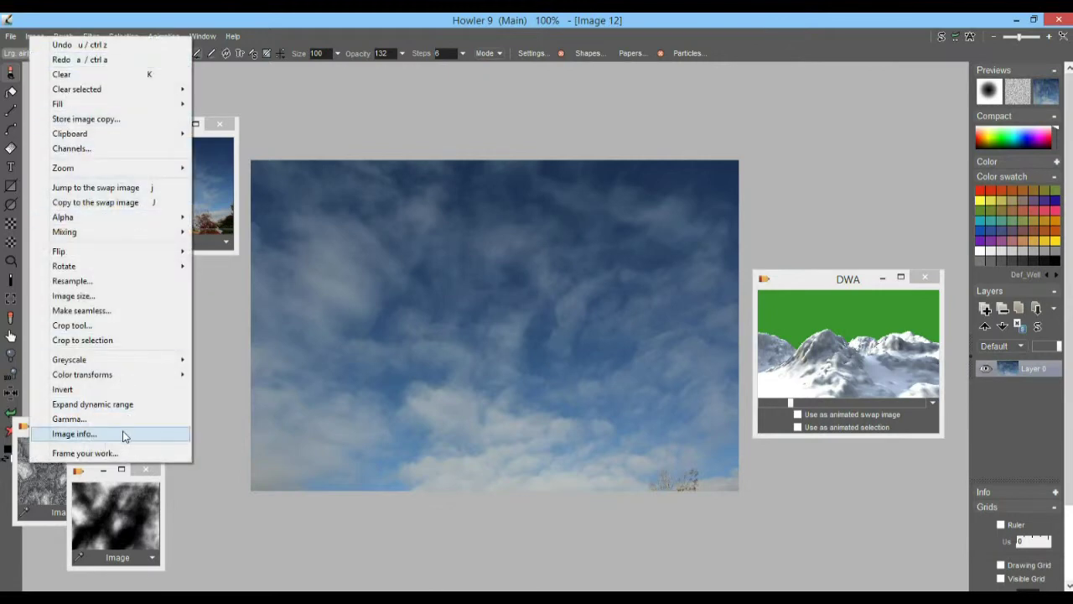
{"action": "left_click", "coordinate": [74, 434]}
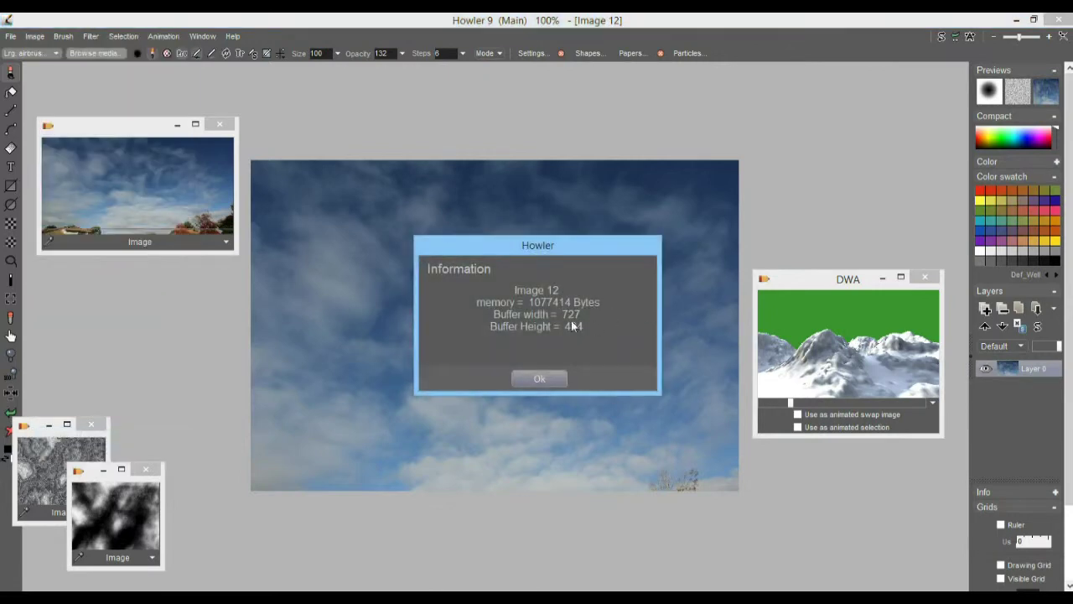
{"action": "left_click", "coordinate": [539, 379]}
Store a copy of the cropped sky image and place its window below the original sky photo
{"action": "left_click", "coordinate": [34, 36]}
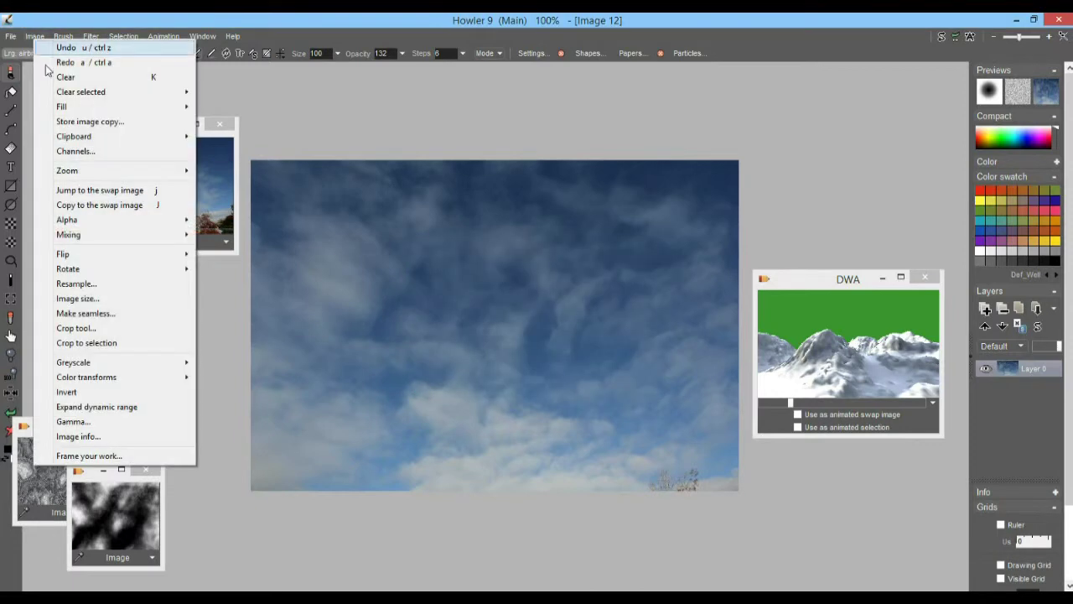
{"action": "left_click", "coordinate": [95, 124]}
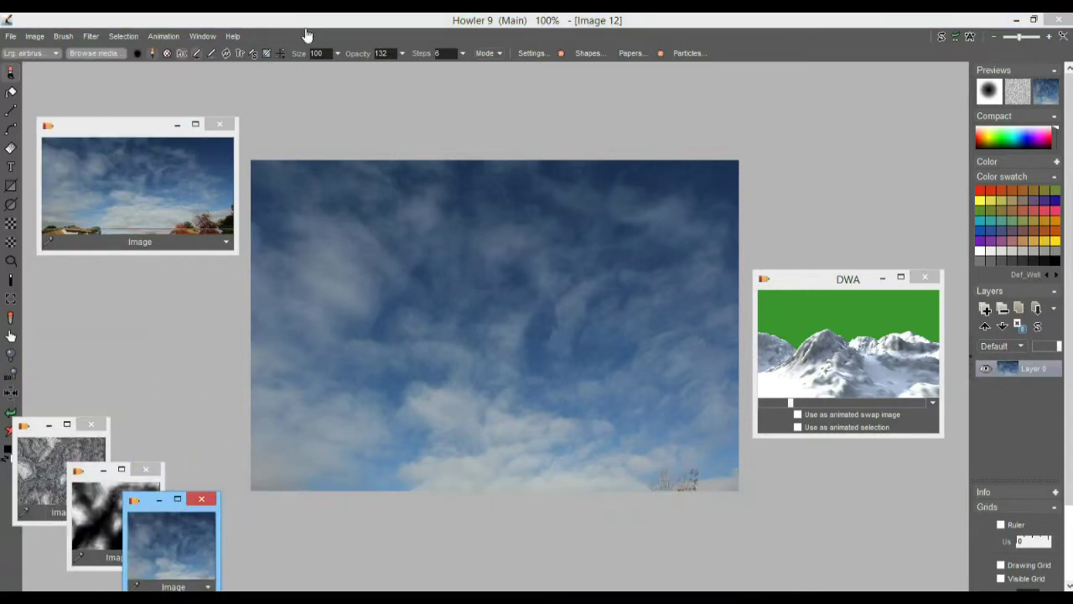
{"action": "left_click_drag", "start_coordinate": [144, 510], "coordinate": [149, 336]}
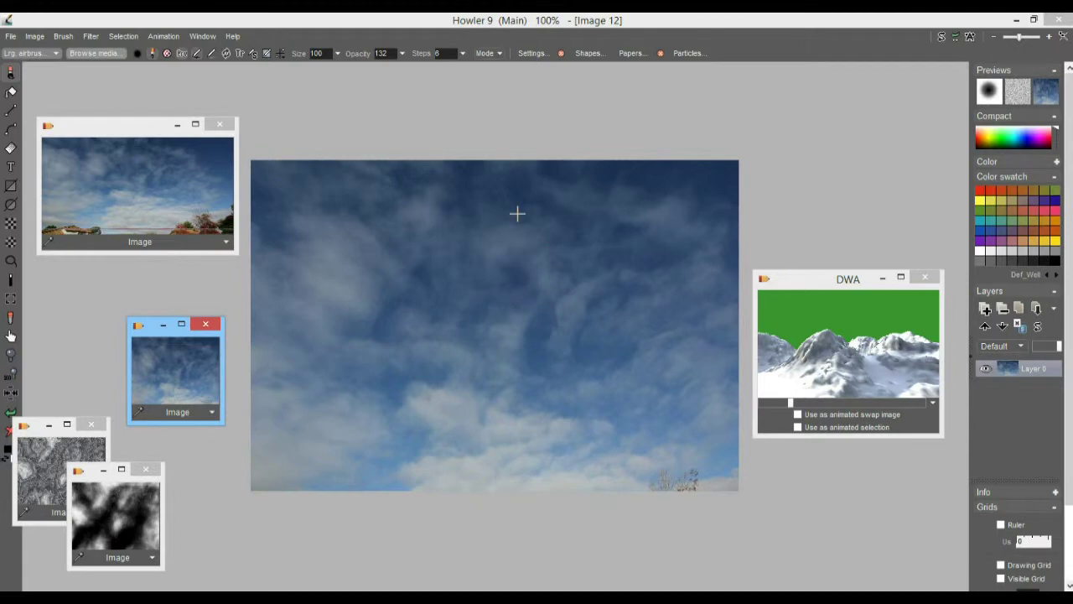
Rewind the stored terrain flythrough to its start and create a 100-frame animation from the cropped sky, copying the current frame
{"action": "left_click_drag", "start_coordinate": [856, 409], "coordinate": [767, 415]}
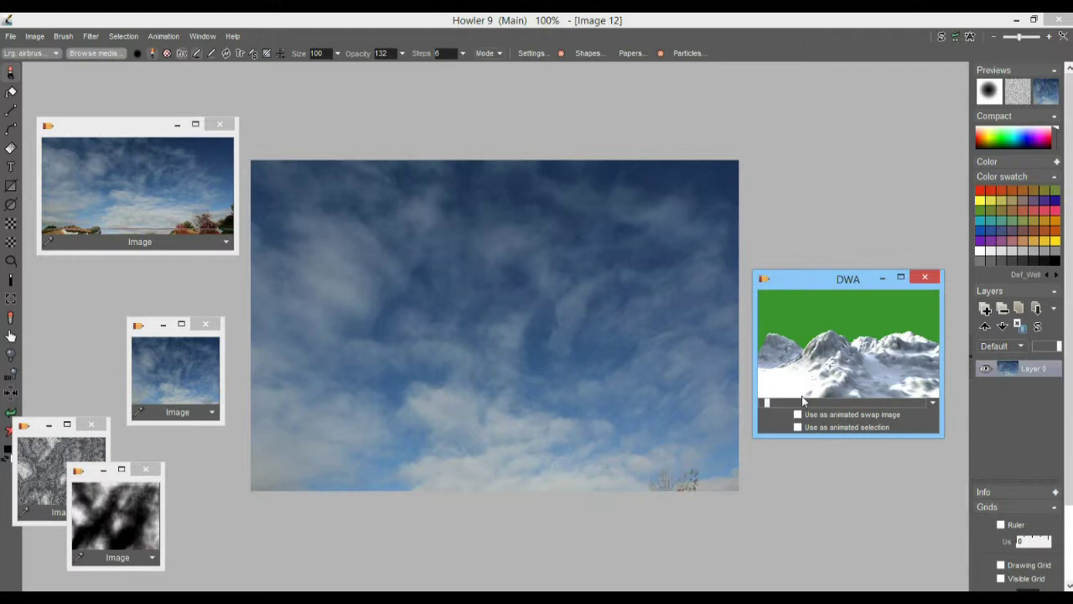
{"action": "mouse_move", "coordinate": [777, 404]}
{"action": "left_mouse_down"}
{"action": "mouse_move", "coordinate": [923, 402]}
{"action": "mouse_move", "coordinate": [760, 403]}
{"action": "left_mouse_up"}
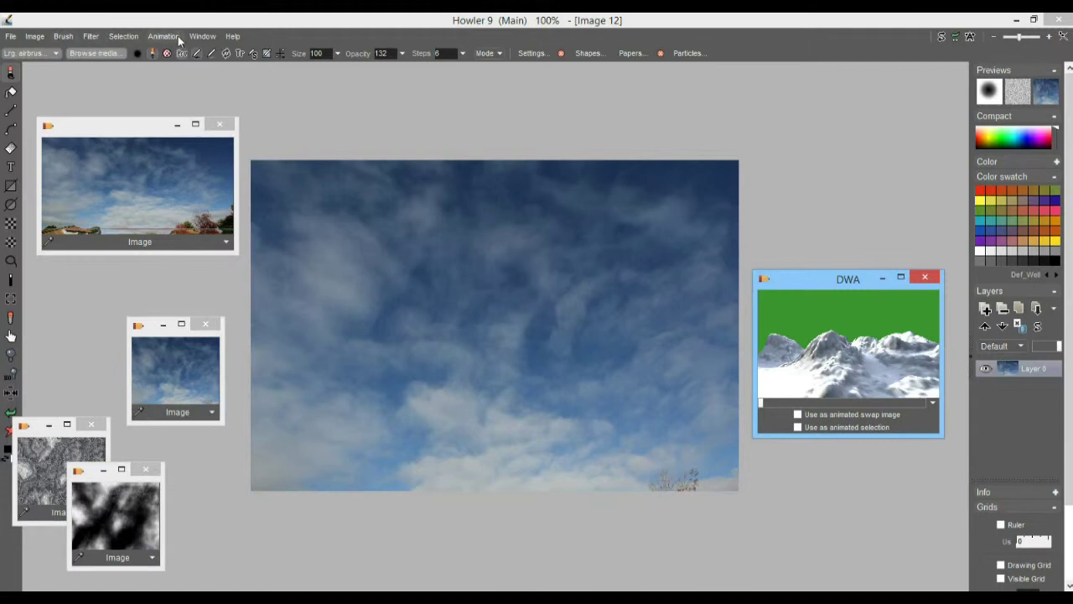
{"action": "left_click", "coordinate": [153, 38]}
{"action": "left_click", "coordinate": [222, 42]}
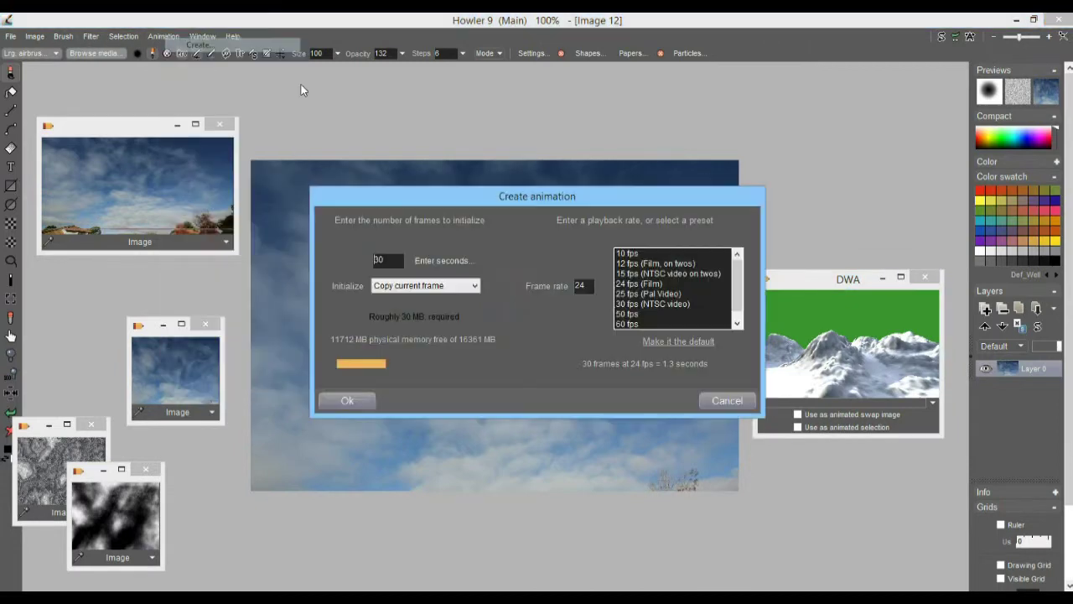
{"action": "type", "text": "10"}
{"action": "left_click", "coordinate": [361, 403]}
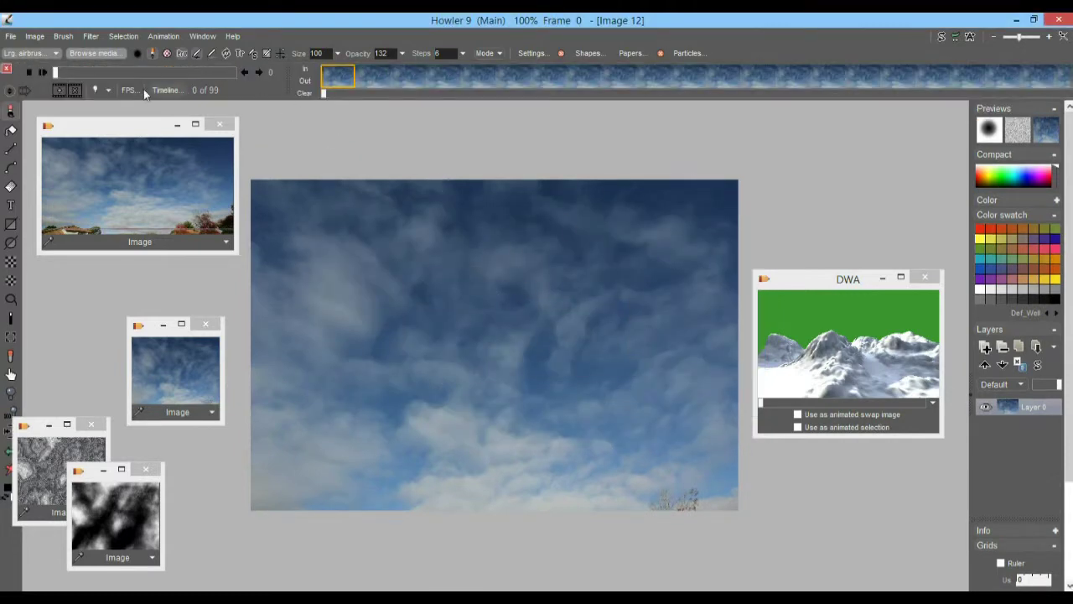
Set the sky animation's playback rate to the 30 fps (NTSC video) preset and scrub through its frames
{"action": "left_click", "coordinate": [129, 90]}
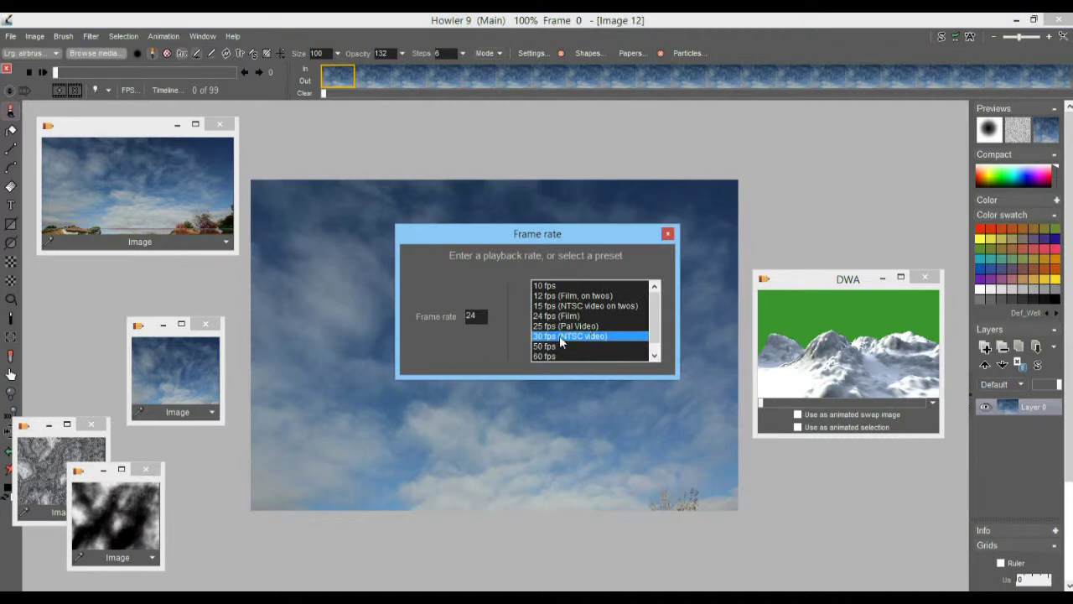
{"action": "left_click", "coordinate": [669, 236]}
{"action": "left_click_drag", "start_coordinate": [55, 72], "coordinate": [226, 71]}
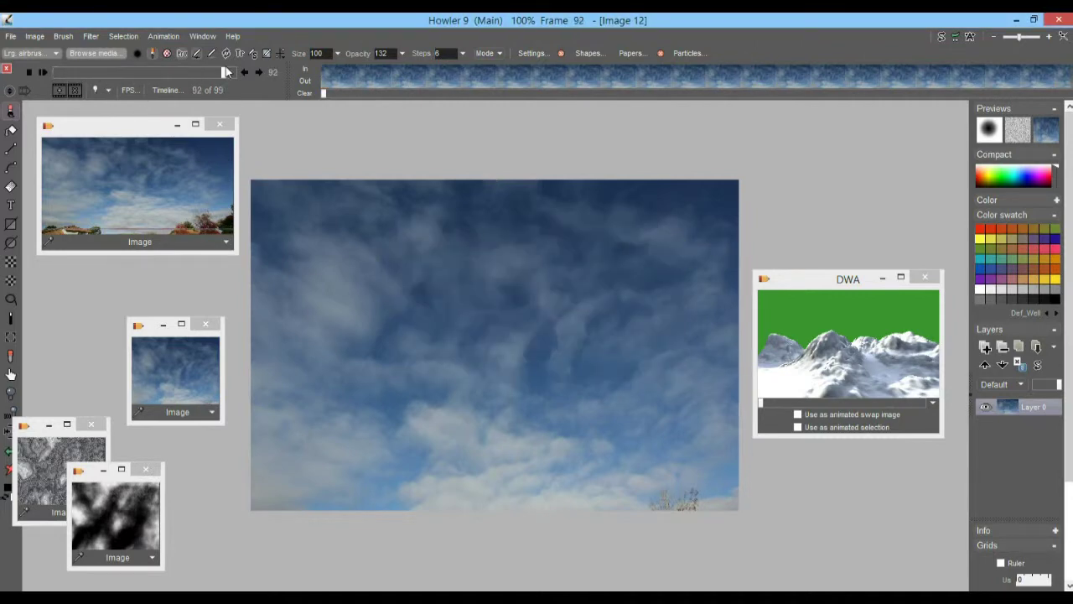
{"action": "left_click", "coordinate": [96, 73]}
Open the Timeline editor beside the sky image and choose the Transform filter
{"action": "left_click", "coordinate": [167, 90]}
{"action": "left_click_drag", "start_coordinate": [258, 112], "coordinate": [810, 110]}
{"action": "left_click", "coordinate": [742, 141]}
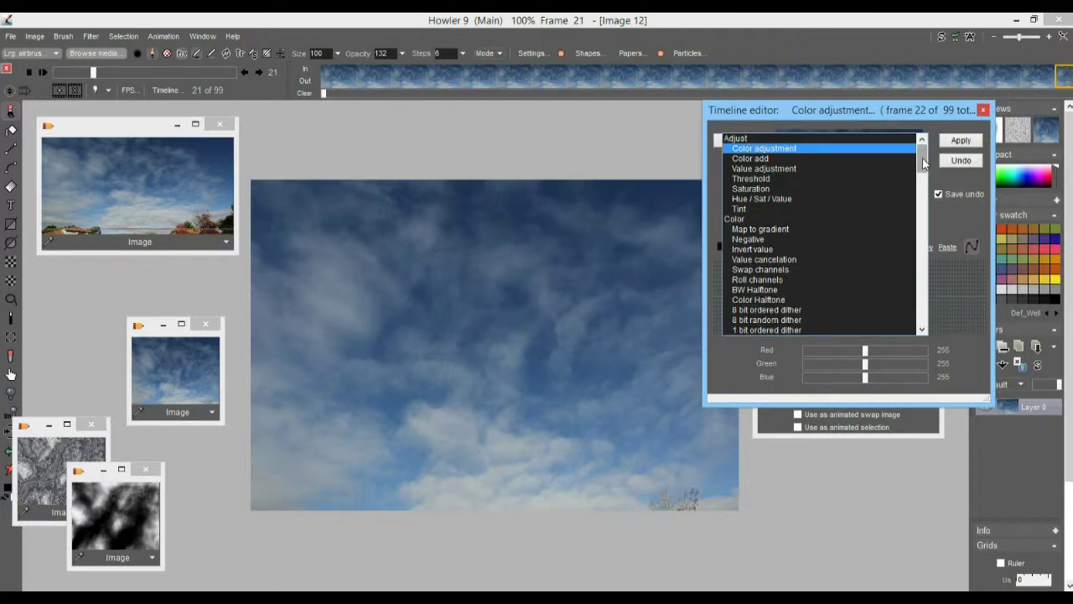
{"action": "scroll", "coordinate": [922, 201], "scroll_direction": "down", "scroll_amount": 5}
{"action": "scroll", "coordinate": [923, 233], "scroll_direction": "up", "scroll_amount": 5}
{"action": "scroll", "coordinate": [924, 241], "scroll_direction": "down", "scroll_amount": 7}
{"action": "scroll", "coordinate": [923, 241], "scroll_direction": "down", "scroll_amount": 8}
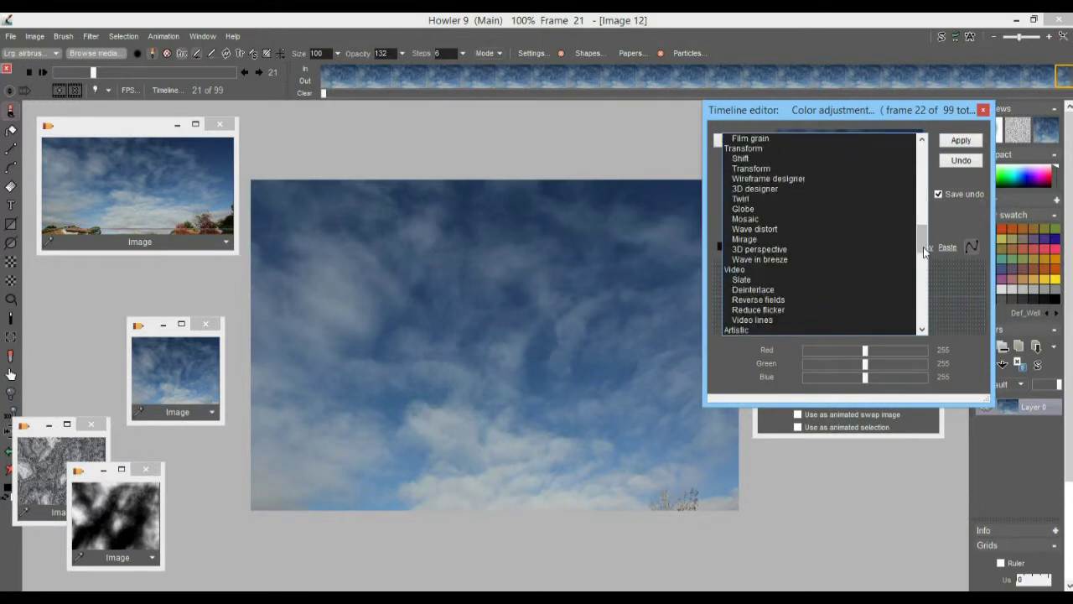
{"action": "left_click", "coordinate": [750, 168]}
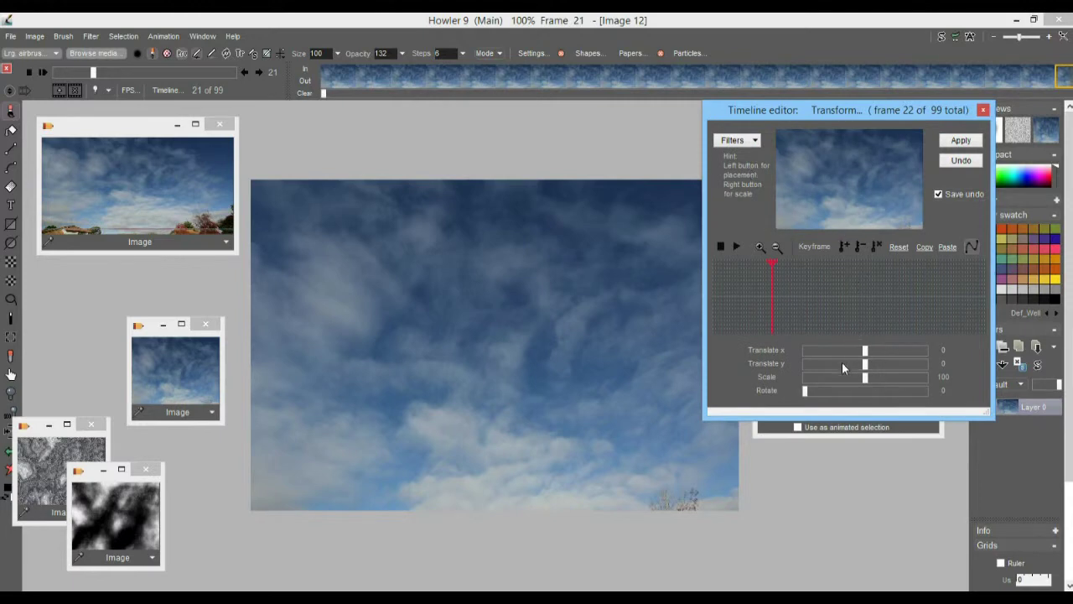
Try shifting the sky in the Transform preview, reset the settings, and set a starting keyframe on the first frame
{"action": "mouse_move", "coordinate": [833, 175]}
{"action": "left_mouse_down"}
{"action": "mouse_move", "coordinate": [870, 168]}
{"action": "mouse_move", "coordinate": [829, 185]}
{"action": "mouse_move", "coordinate": [850, 180]}
{"action": "left_mouse_up"}
{"action": "left_click", "coordinate": [897, 247]}
{"action": "mouse_move", "coordinate": [867, 378]}
{"action": "left_mouse_down"}
{"action": "mouse_move", "coordinate": [892, 382]}
{"action": "mouse_move", "coordinate": [867, 384]}
{"action": "left_mouse_up"}
{"action": "left_click_drag", "start_coordinate": [772, 279], "coordinate": [714, 297]}
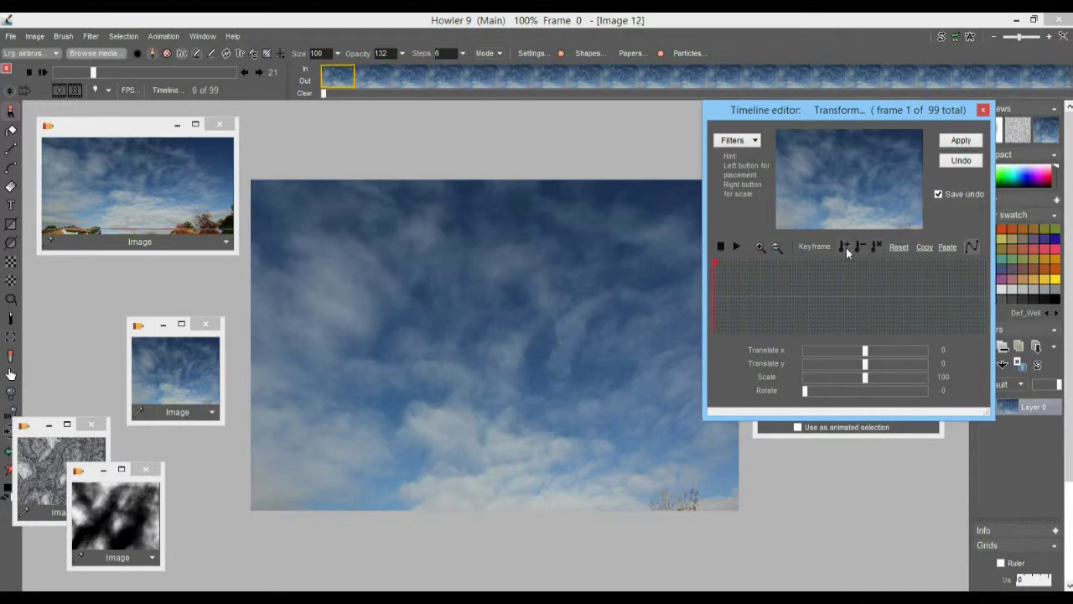
Try enlarging the sky to a scale of about 118 at the last frame and shifting it slightly
{"action": "left_click_drag", "start_coordinate": [859, 296], "coordinate": [986, 296]}
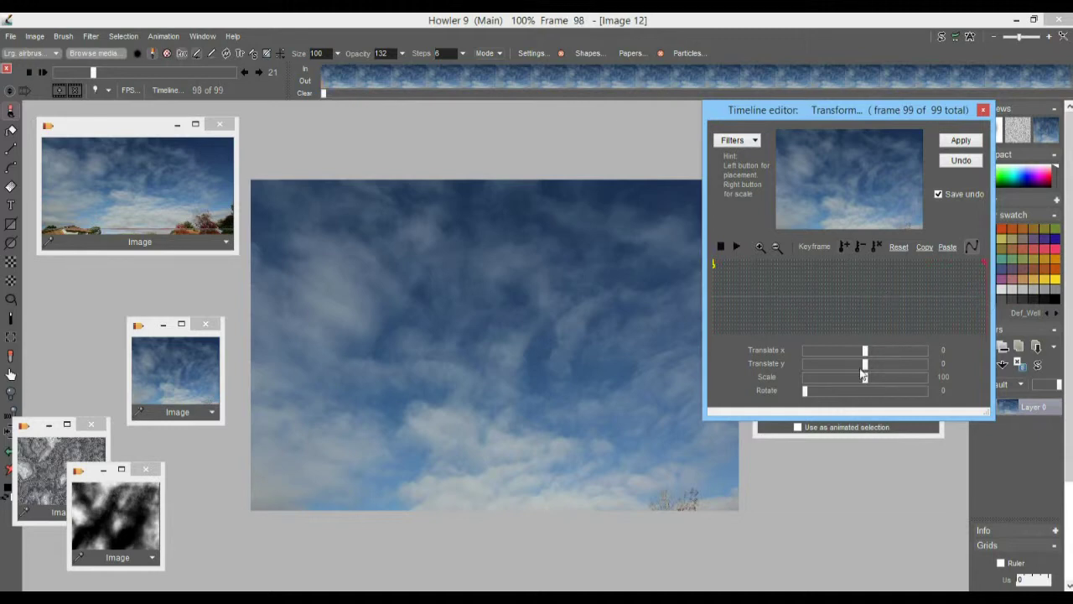
{"action": "left_click_drag", "start_coordinate": [866, 377], "coordinate": [873, 384]}
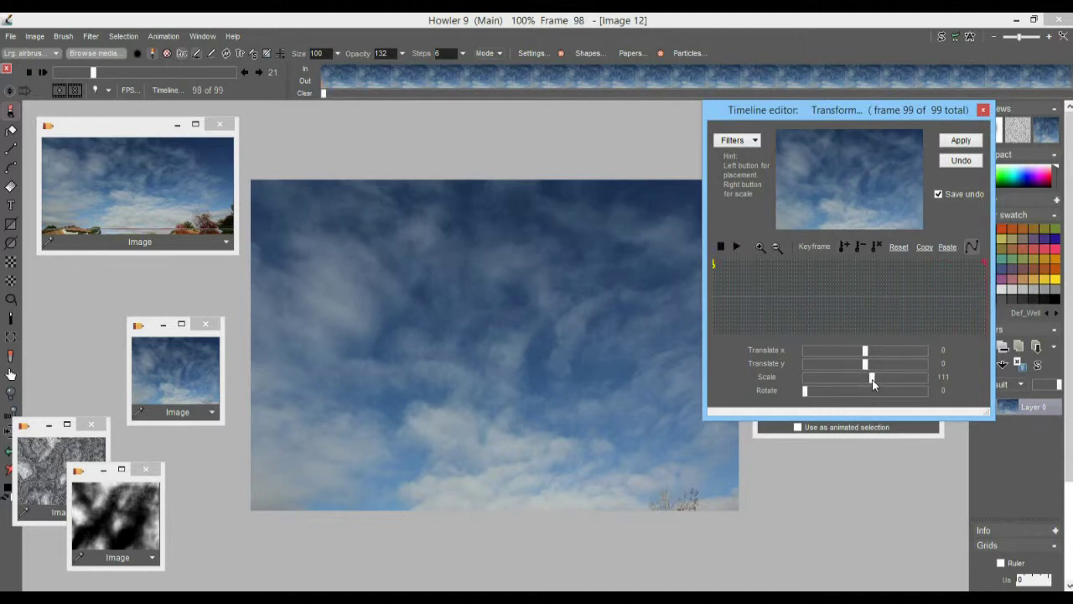
{"action": "left_click_drag", "start_coordinate": [877, 379], "coordinate": [876, 381]}
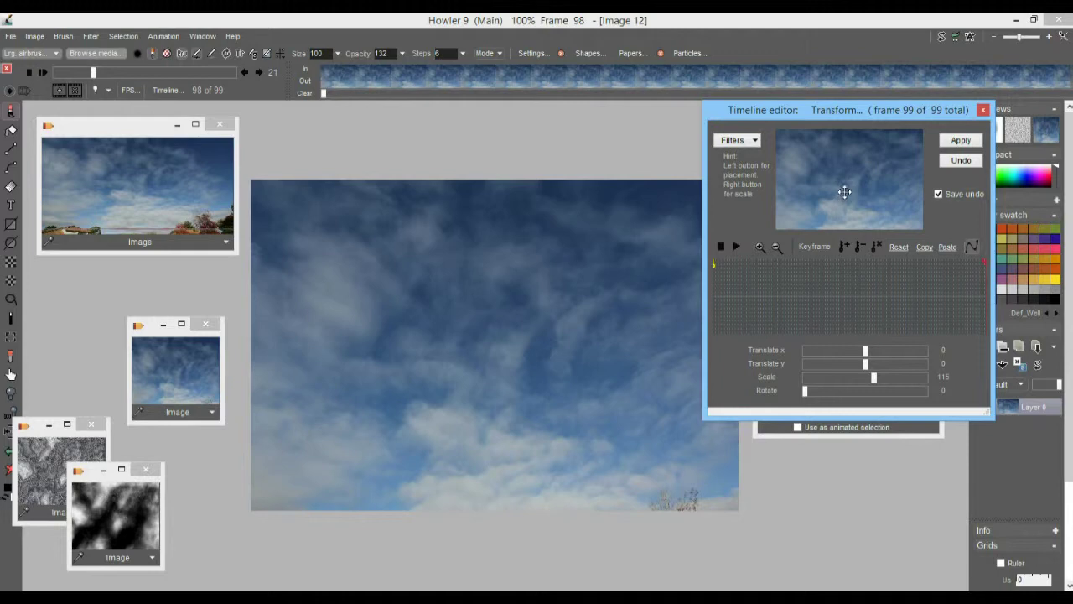
{"action": "mouse_move", "coordinate": [846, 189]}
{"action": "left_mouse_down"}
{"action": "mouse_move", "coordinate": [850, 163]}
{"action": "mouse_move", "coordinate": [851, 173]}
{"action": "left_mouse_up"}
{"action": "mouse_move", "coordinate": [877, 379]}
{"action": "left_mouse_down"}
{"action": "mouse_move", "coordinate": [913, 377]}
{"action": "mouse_move", "coordinate": [861, 377]}
{"action": "mouse_move", "coordinate": [877, 379]}
{"action": "left_mouse_up"}
Reset the Transform settings at the first frame and clear all keyframes
{"action": "left_click", "coordinate": [715, 266]}
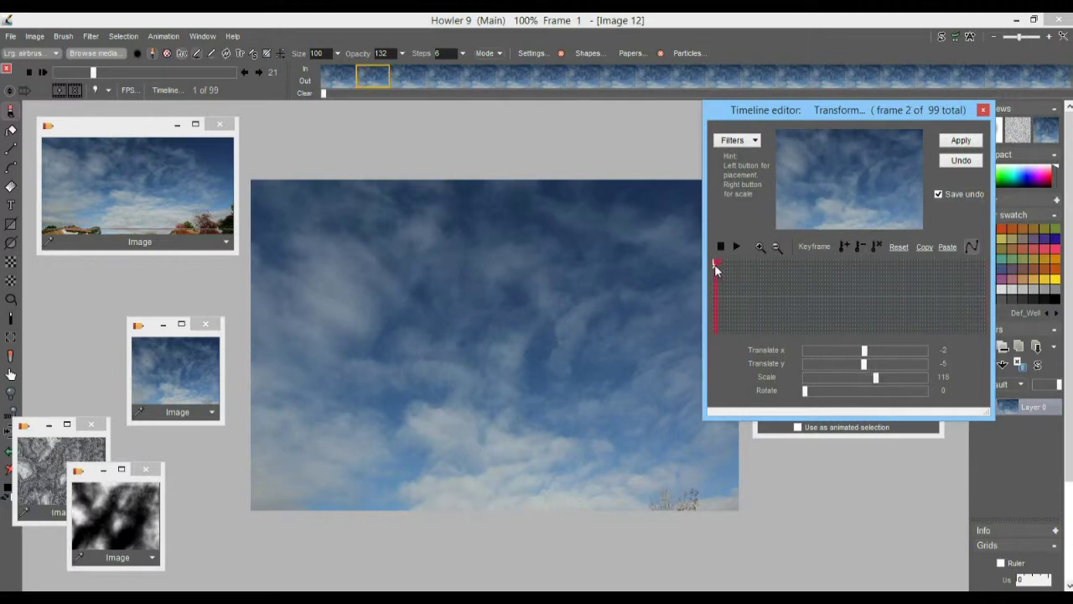
{"action": "left_click", "coordinate": [899, 247]}
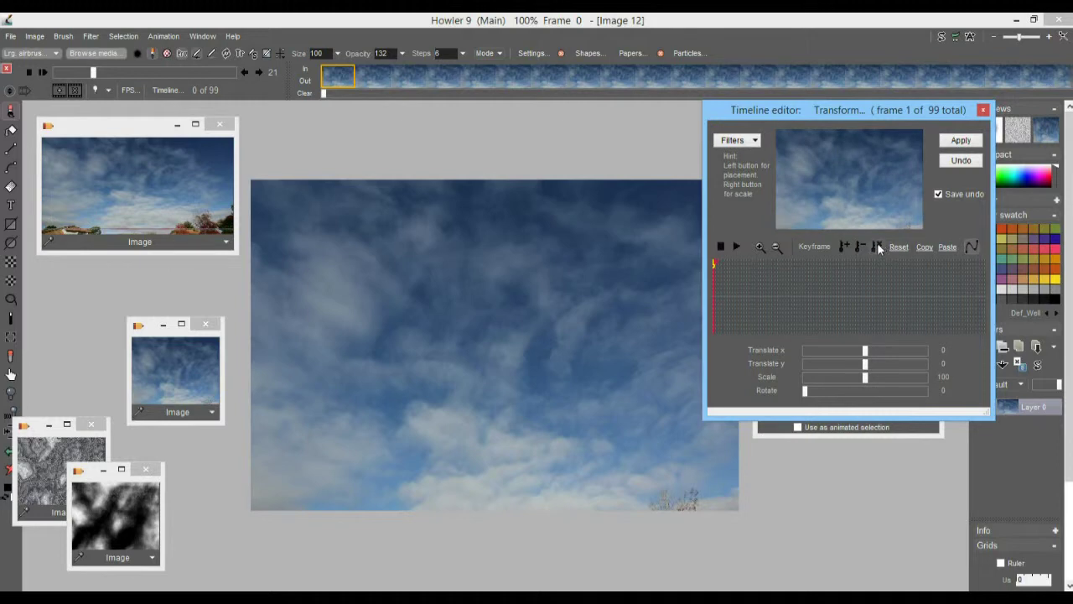
{"action": "left_click", "coordinate": [878, 246]}
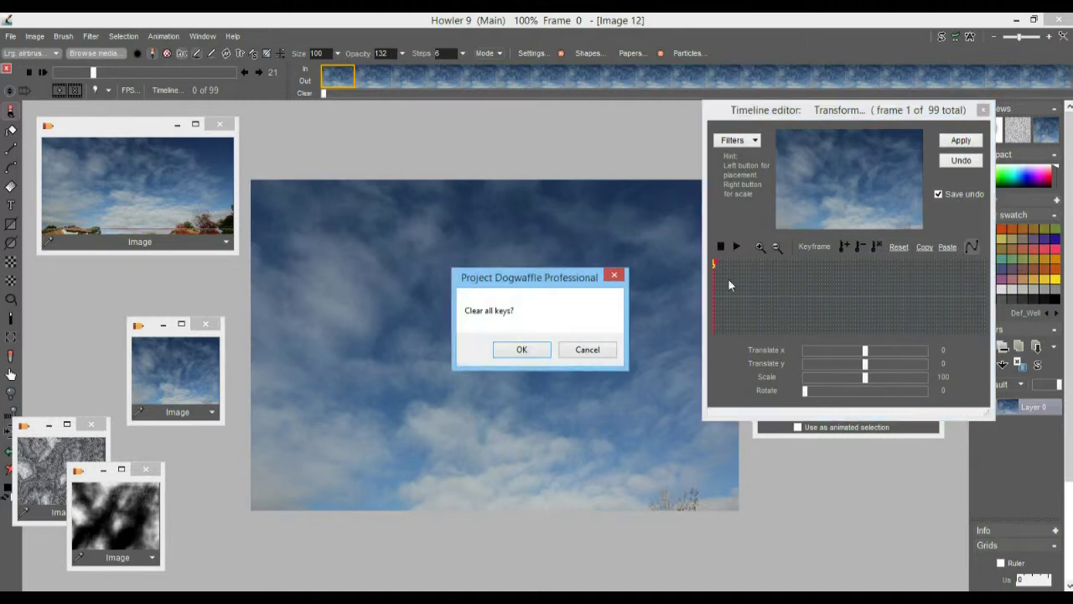
{"action": "left_click", "coordinate": [521, 352]}
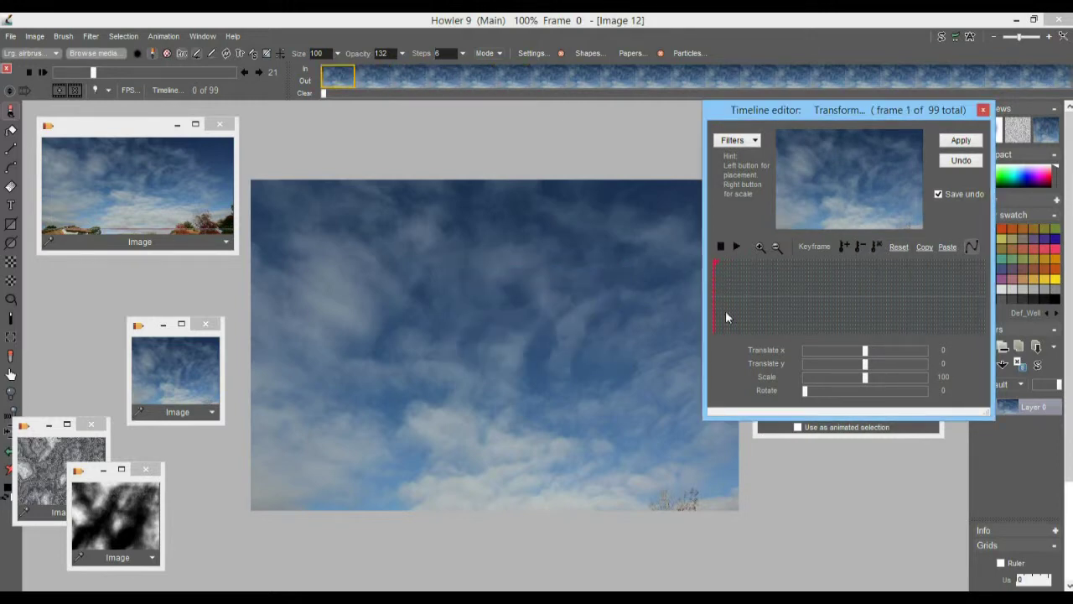
Keyframe the sky's first frame with Transform at scale 126, translate x 14 and translate y -24
{"action": "left_click_drag", "start_coordinate": [866, 377], "coordinate": [874, 377]}
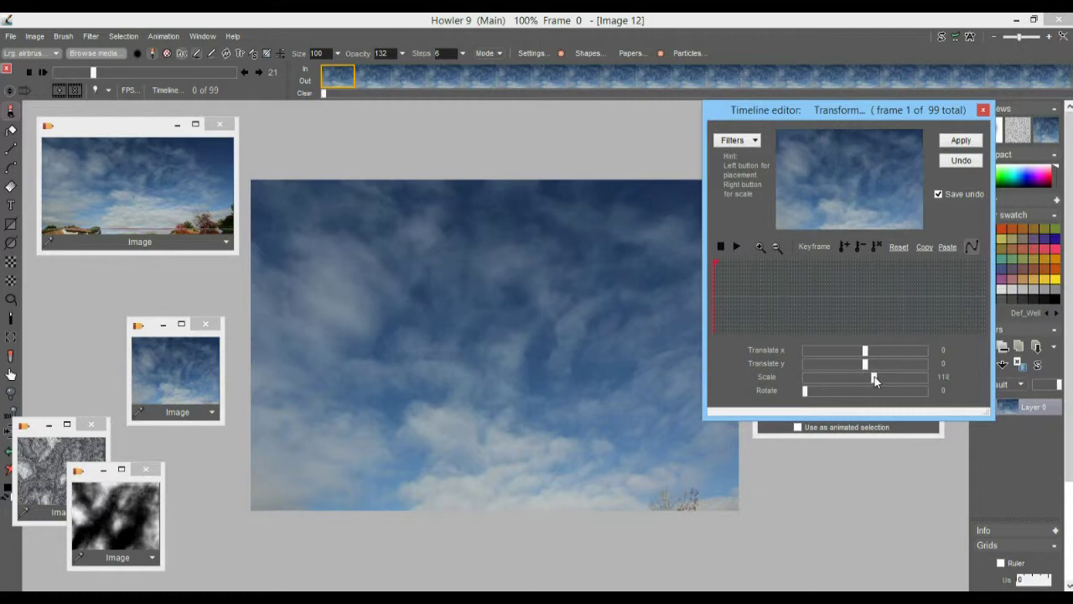
{"action": "left_click", "coordinate": [856, 197]}
{"action": "mouse_move", "coordinate": [856, 197]}
{"action": "left_mouse_down"}
{"action": "mouse_move", "coordinate": [848, 167]}
{"action": "mouse_move", "coordinate": [851, 187]}
{"action": "left_mouse_up"}
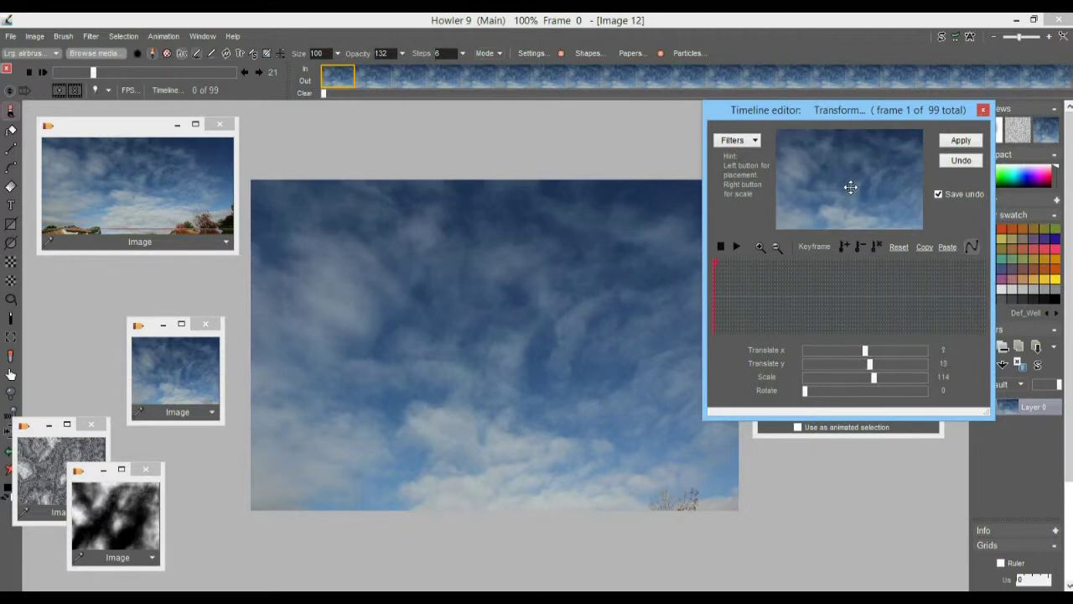
{"action": "left_click_drag", "start_coordinate": [875, 377], "coordinate": [881, 377]}
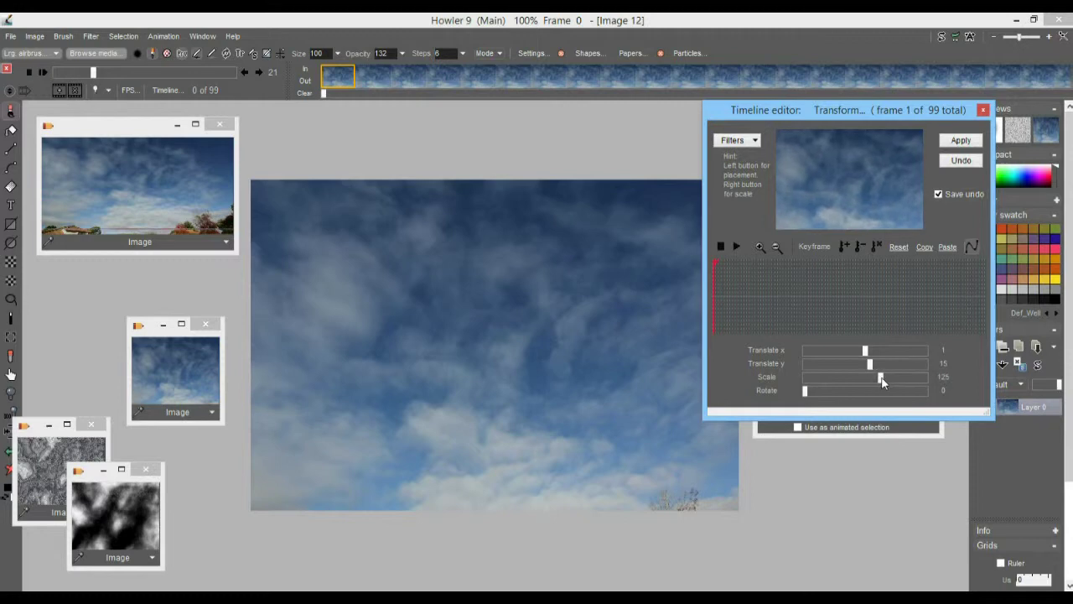
{"action": "left_click_drag", "start_coordinate": [831, 228], "coordinate": [860, 167]}
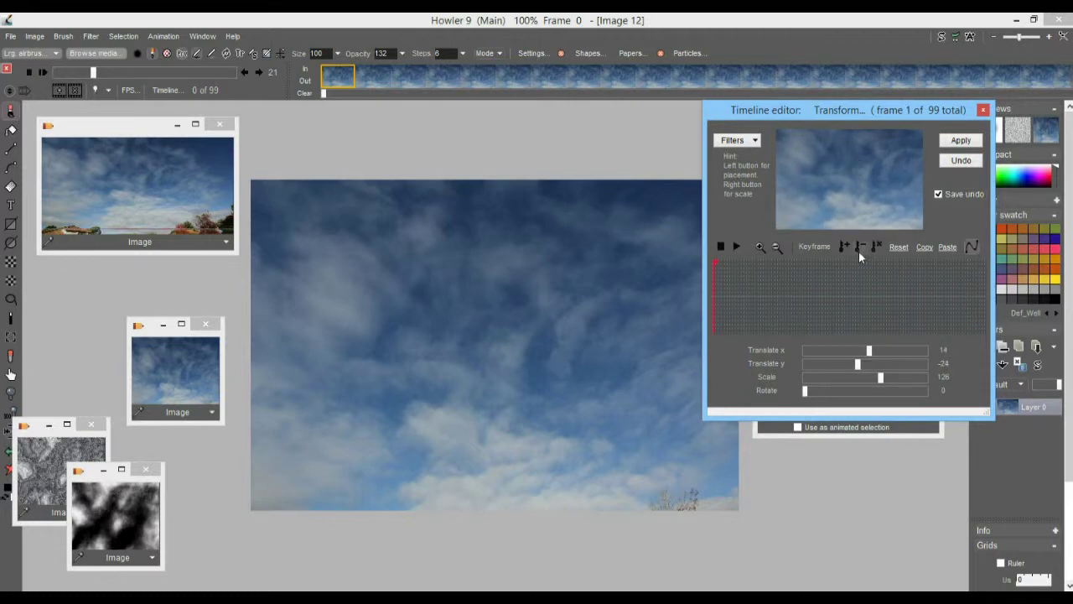
Keyframe the sky's last frame with Transform at scale 132, translate x -15 and translate y -32
{"action": "left_click_drag", "start_coordinate": [870, 287], "coordinate": [992, 291]}
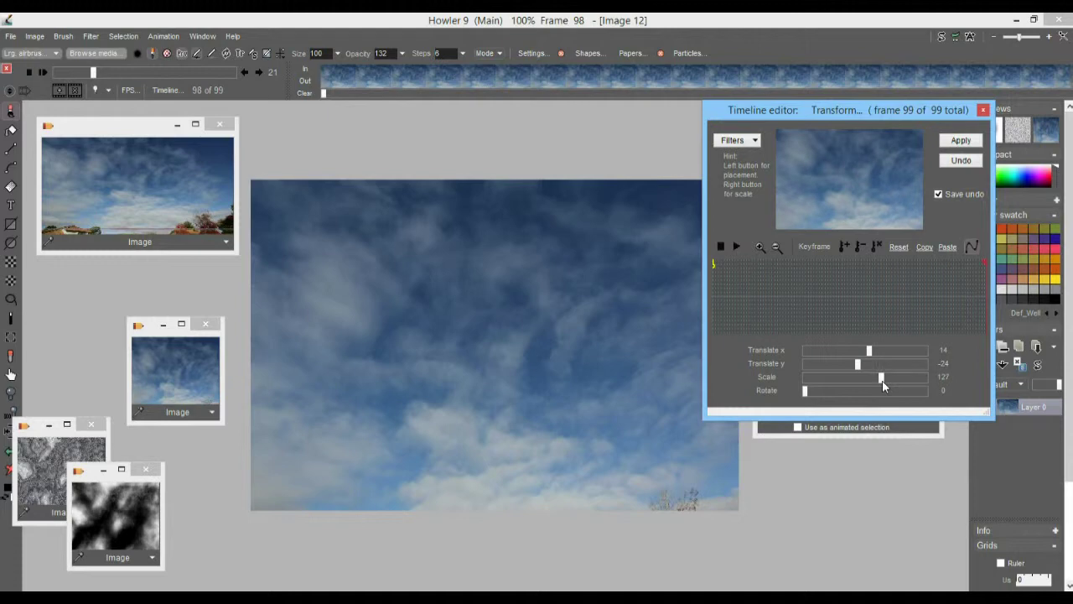
{"action": "left_click_drag", "start_coordinate": [882, 384], "coordinate": [886, 384]}
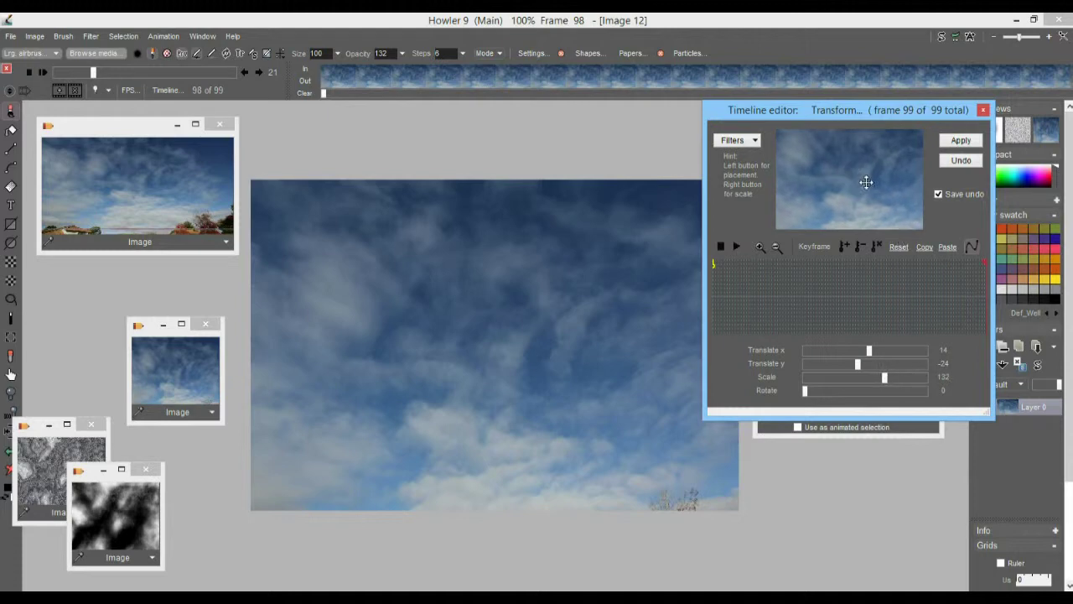
{"action": "left_click_drag", "start_coordinate": [858, 180], "coordinate": [840, 163]}
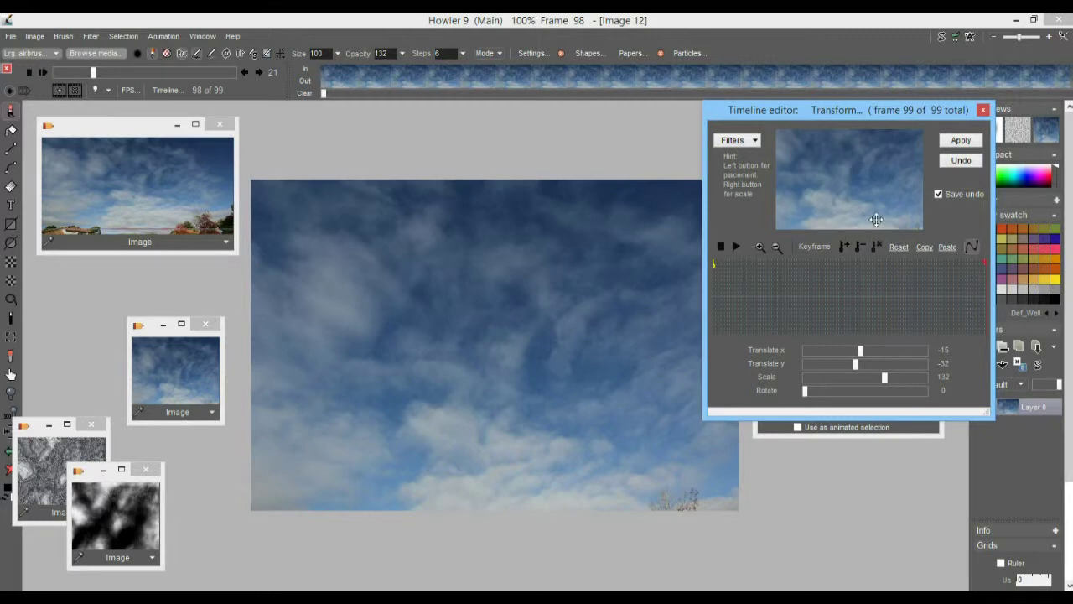
{"action": "left_click", "coordinate": [842, 247]}
Widen the timeline editor and update the last frame's keyframe to translate x -7
{"action": "left_click_drag", "start_coordinate": [742, 301], "coordinate": [996, 300]}
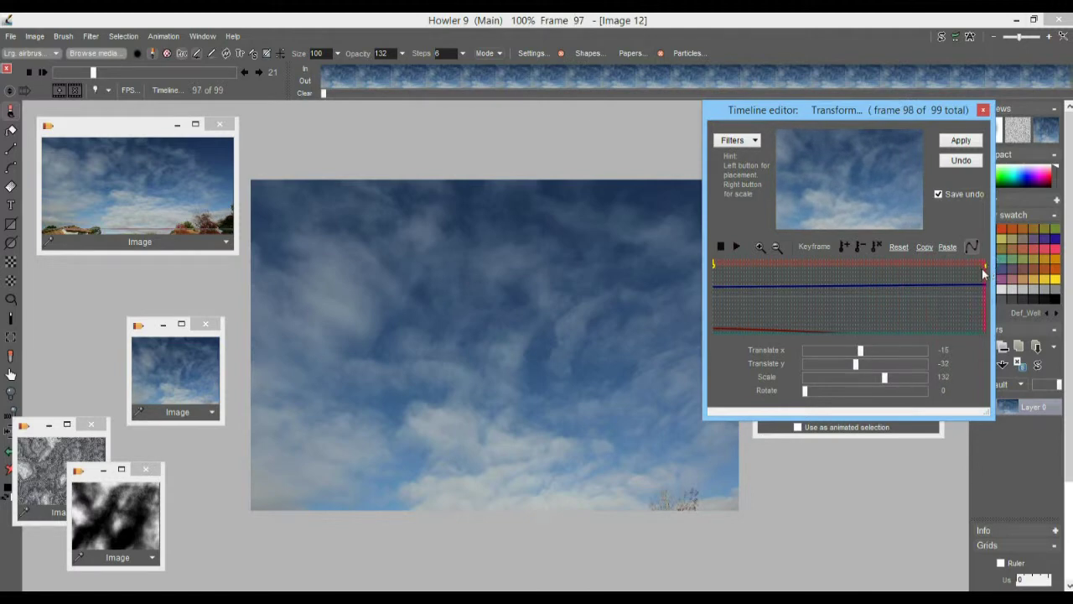
{"action": "left_click_drag", "start_coordinate": [706, 312], "coordinate": [277, 313]}
{"action": "mouse_move", "coordinate": [987, 271]}
{"action": "left_mouse_down"}
{"action": "mouse_move", "coordinate": [951, 268]}
{"action": "mouse_move", "coordinate": [991, 270]}
{"action": "left_mouse_up"}
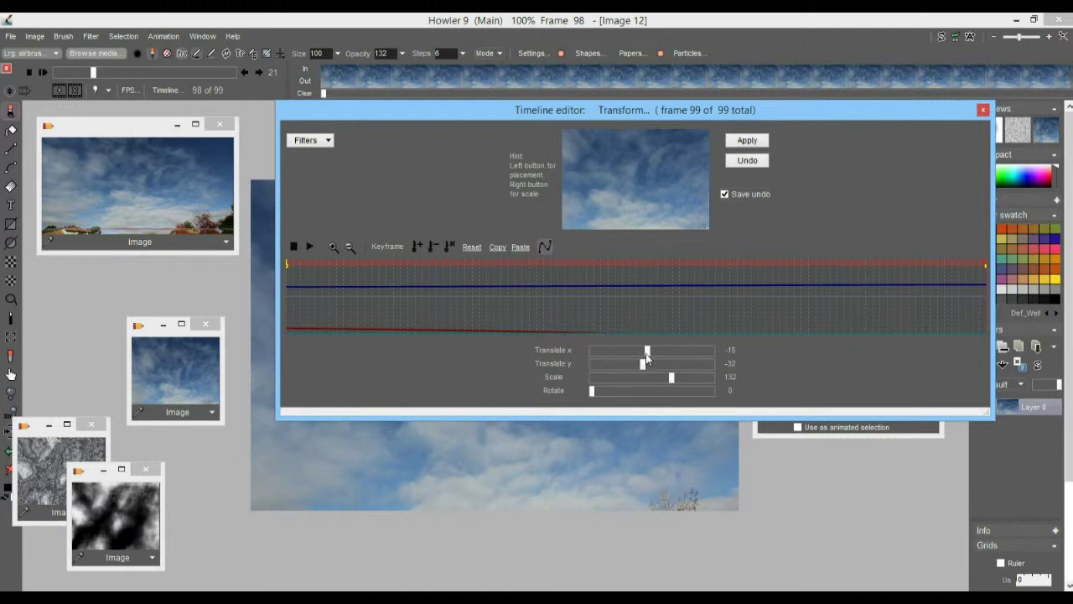
{"action": "mouse_move", "coordinate": [648, 352]}
{"action": "left_mouse_down"}
{"action": "mouse_move", "coordinate": [629, 353]}
{"action": "mouse_move", "coordinate": [671, 353]}
{"action": "mouse_move", "coordinate": [652, 369]}
{"action": "left_mouse_up"}
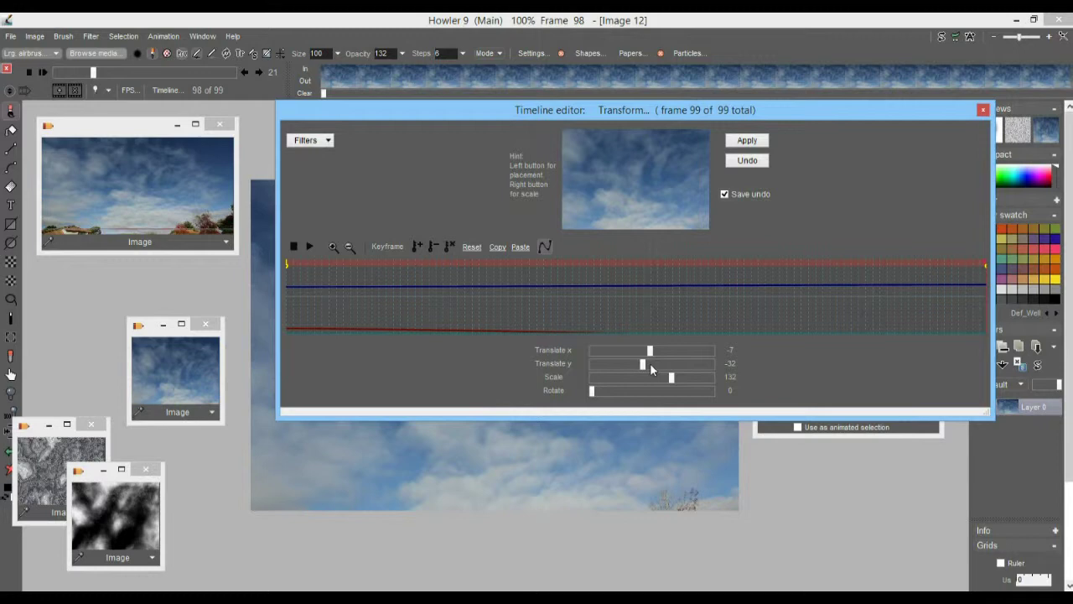
{"action": "left_click", "coordinate": [416, 244]}
Scrub through the keyframed motion and apply the Transform to the sky animation, narrowing the timeline editor and moving it aside
{"action": "left_click_drag", "start_coordinate": [287, 265], "coordinate": [254, 275]}
{"action": "left_click_drag", "start_coordinate": [371, 314], "coordinate": [723, 317]}
{"action": "left_click_drag", "start_coordinate": [650, 320], "coordinate": [814, 313]}
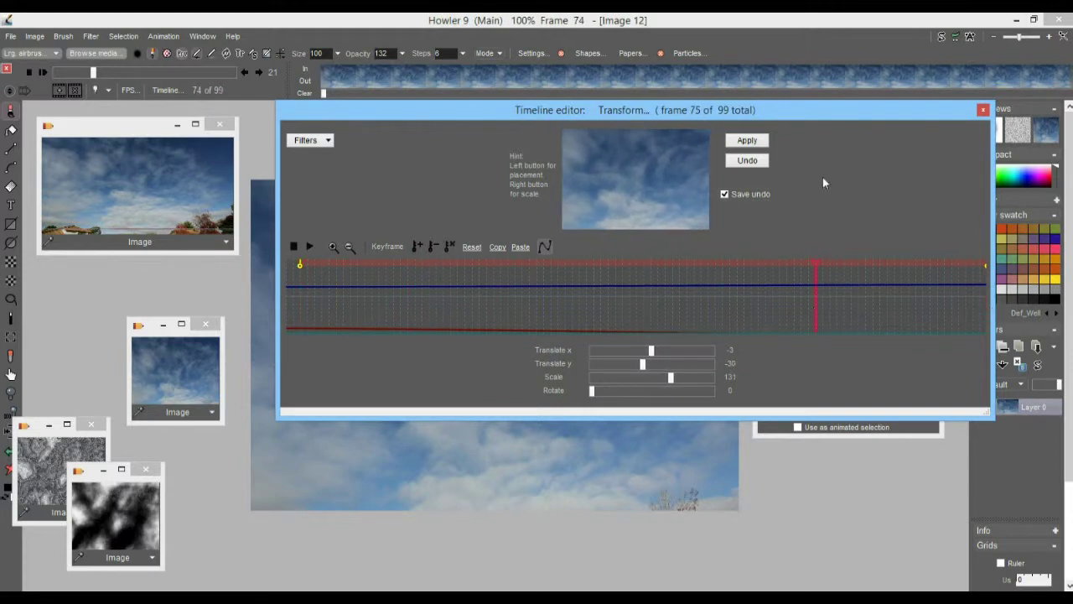
{"action": "left_click", "coordinate": [756, 143]}
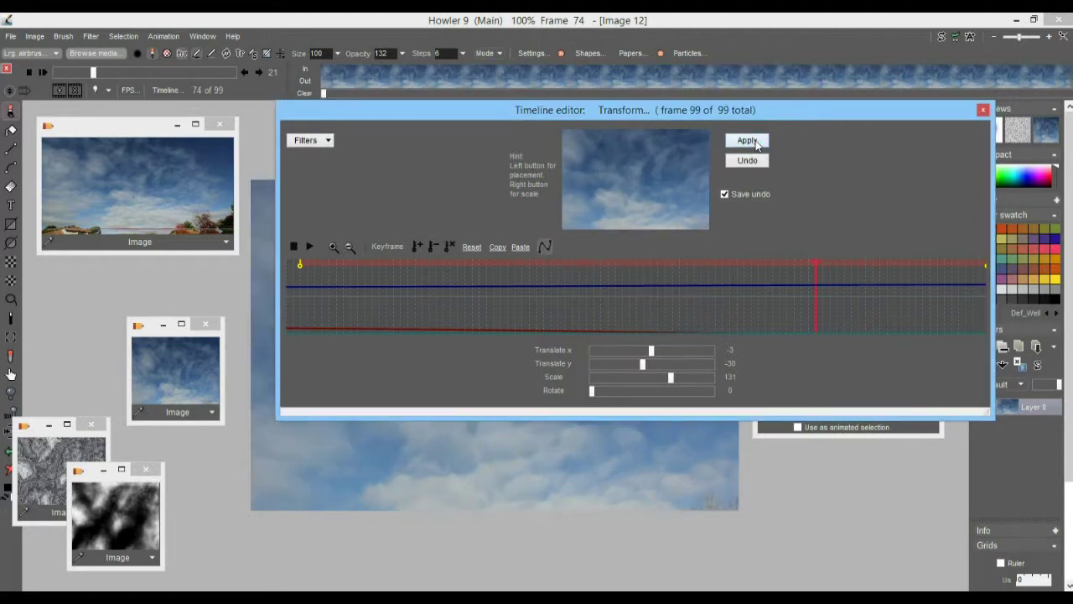
{"action": "left_click_drag", "start_coordinate": [280, 179], "coordinate": [679, 192]}
{"action": "left_click_drag", "start_coordinate": [733, 122], "coordinate": [807, 83]}
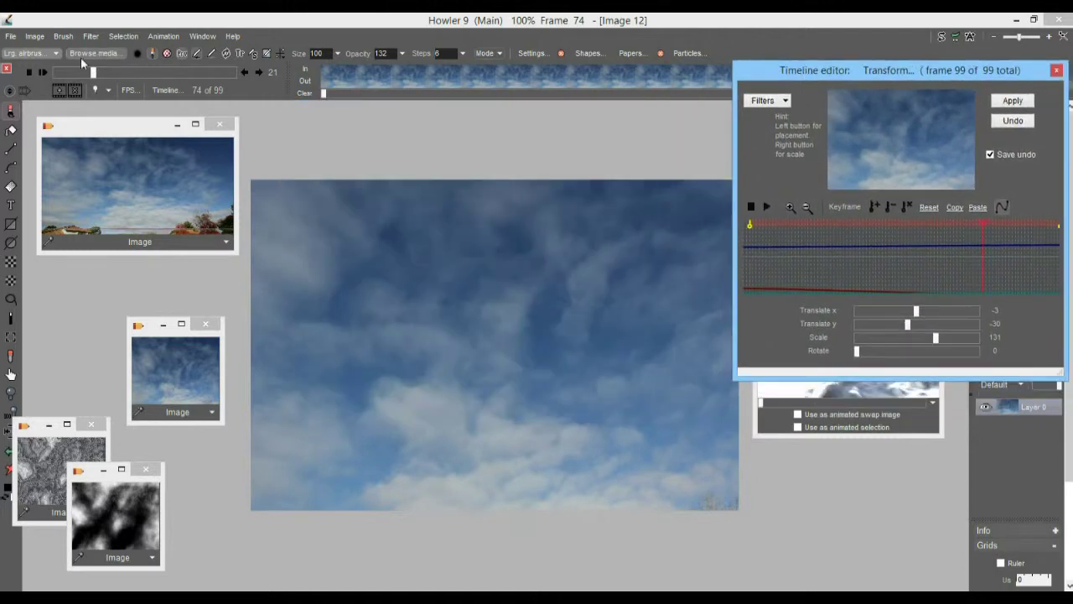
Play back the transformed sky animation to check its motion, keeping the timeline editor off the view, and stop playback
{"action": "left_click", "coordinate": [43, 72]}
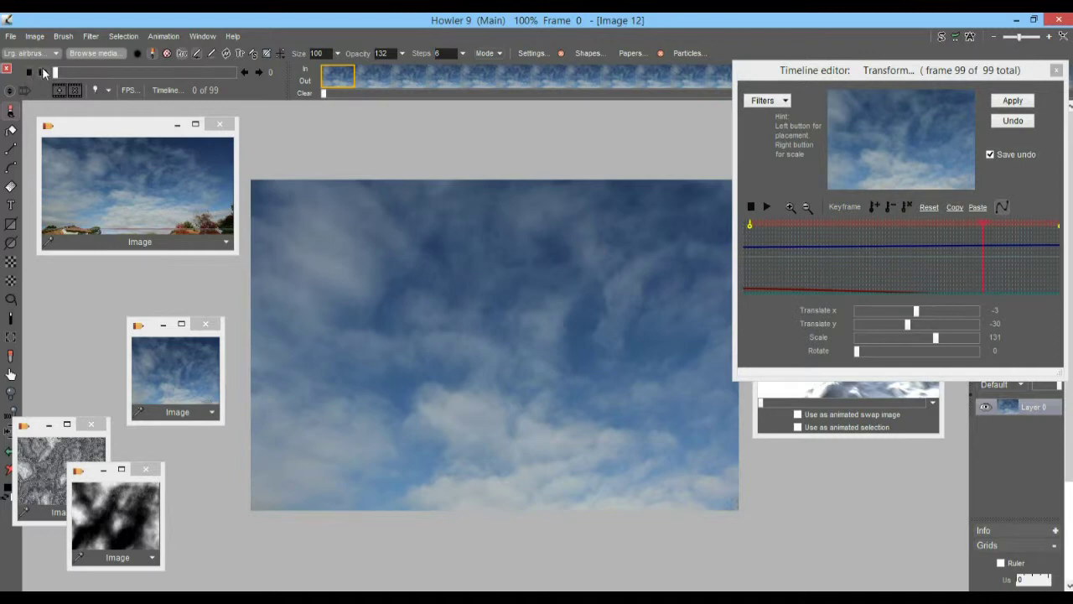
{"action": "left_click", "coordinate": [46, 72]}
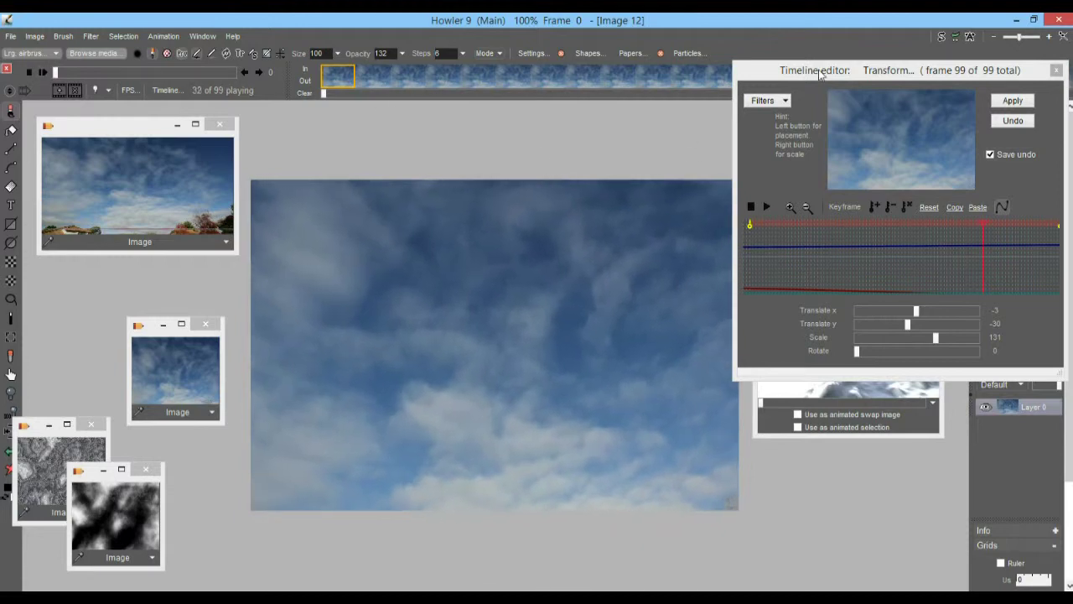
{"action": "left_click_drag", "start_coordinate": [907, 72], "coordinate": [697, 74]}
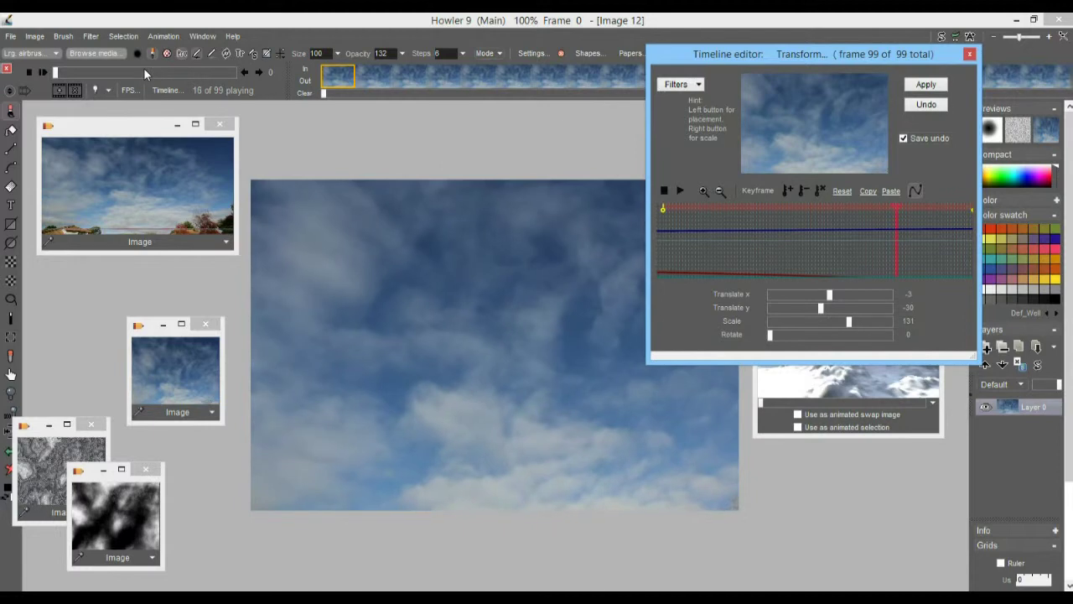
{"action": "left_click", "coordinate": [349, 75]}
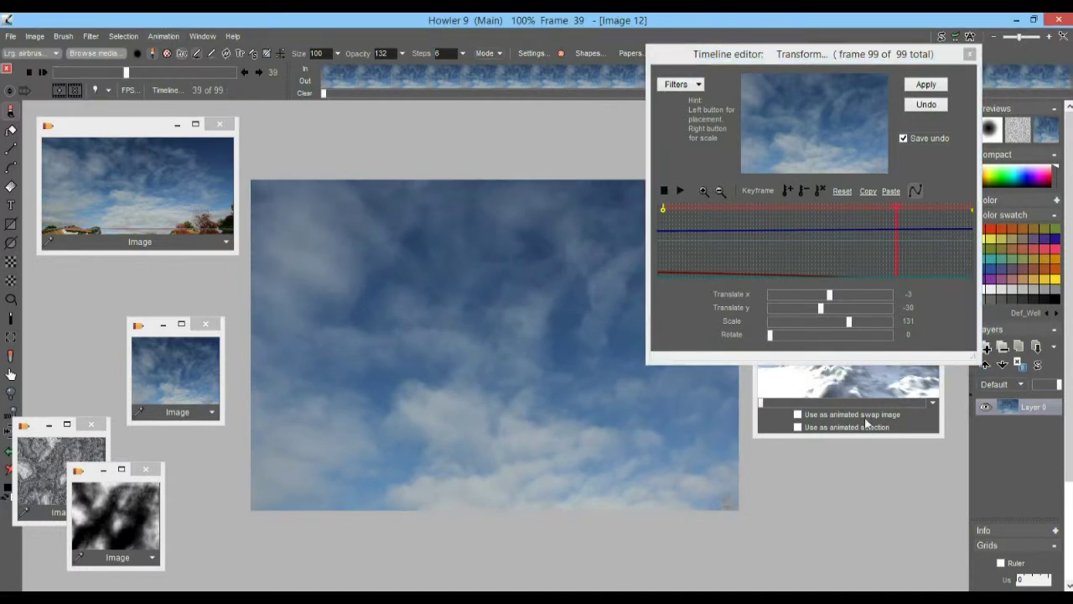
Move the stored terrain animation clear of the timeline editor and shrink the thumbnail of the original sky photo
{"action": "left_click", "coordinate": [916, 435]}
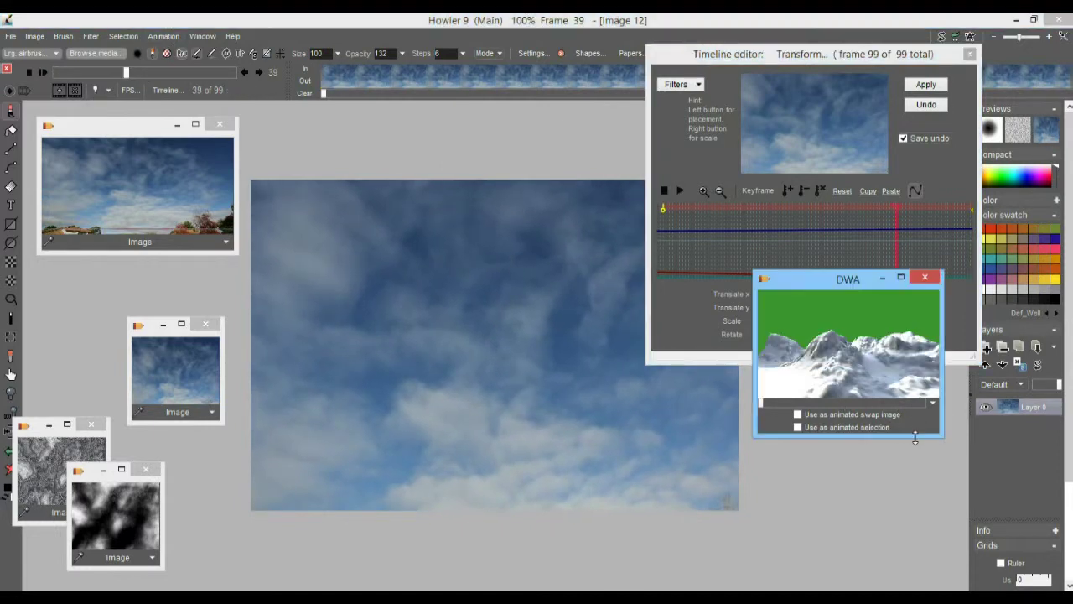
{"action": "left_click_drag", "start_coordinate": [826, 286], "coordinate": [846, 418]}
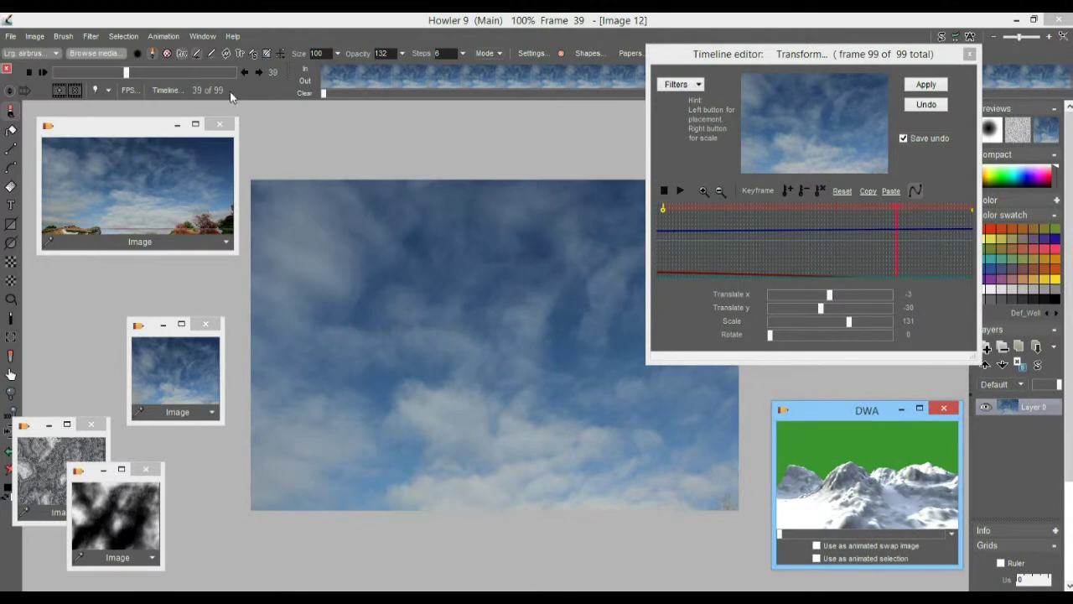
{"action": "left_click", "coordinate": [174, 36]}
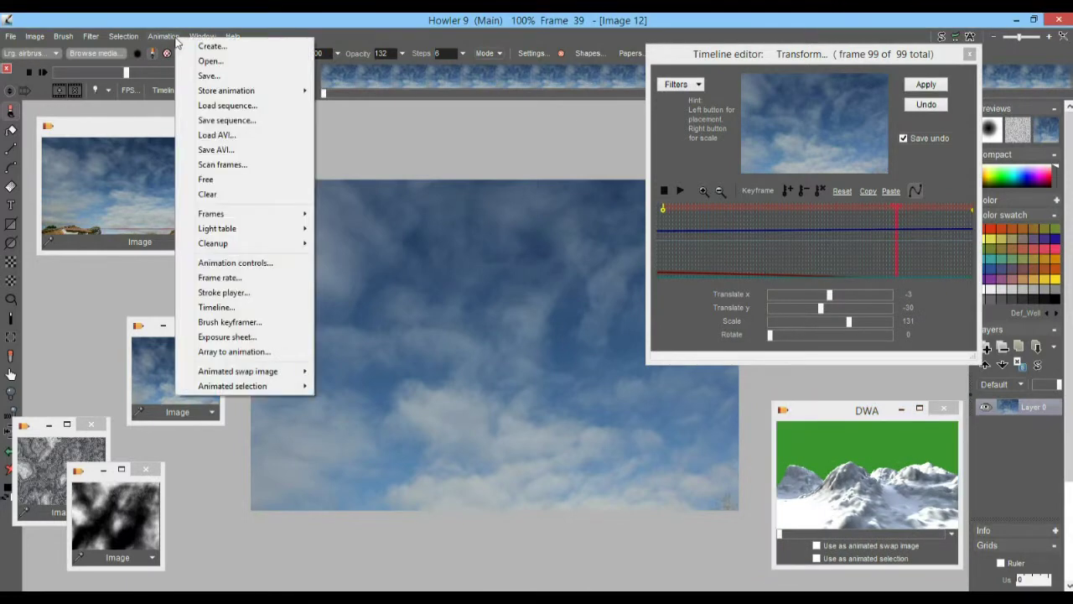
{"action": "left_click", "coordinate": [188, 16]}
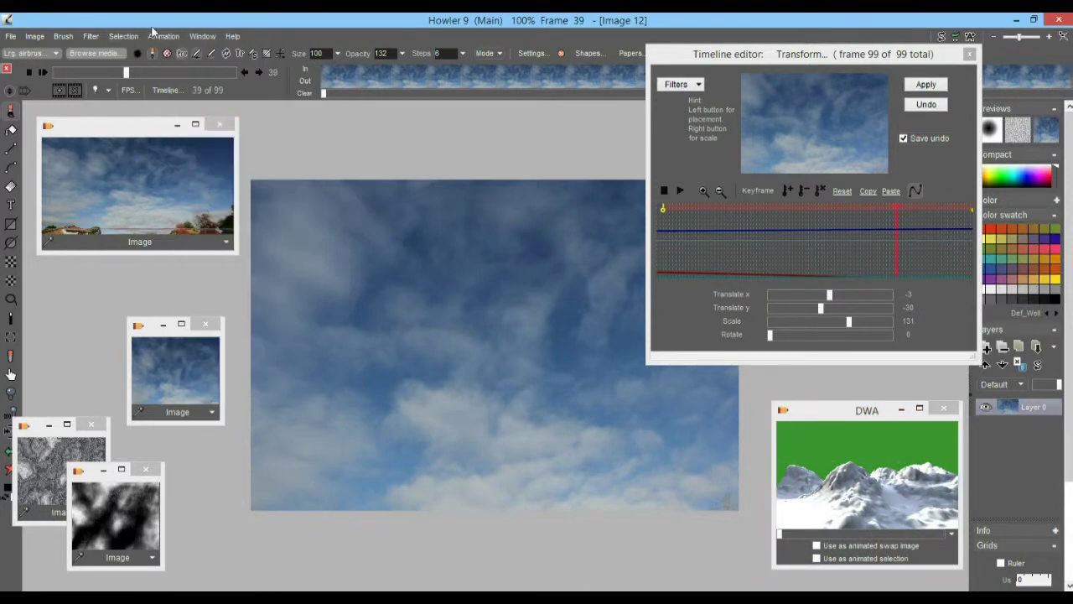
{"action": "left_click_drag", "start_coordinate": [237, 258], "coordinate": [140, 238]}
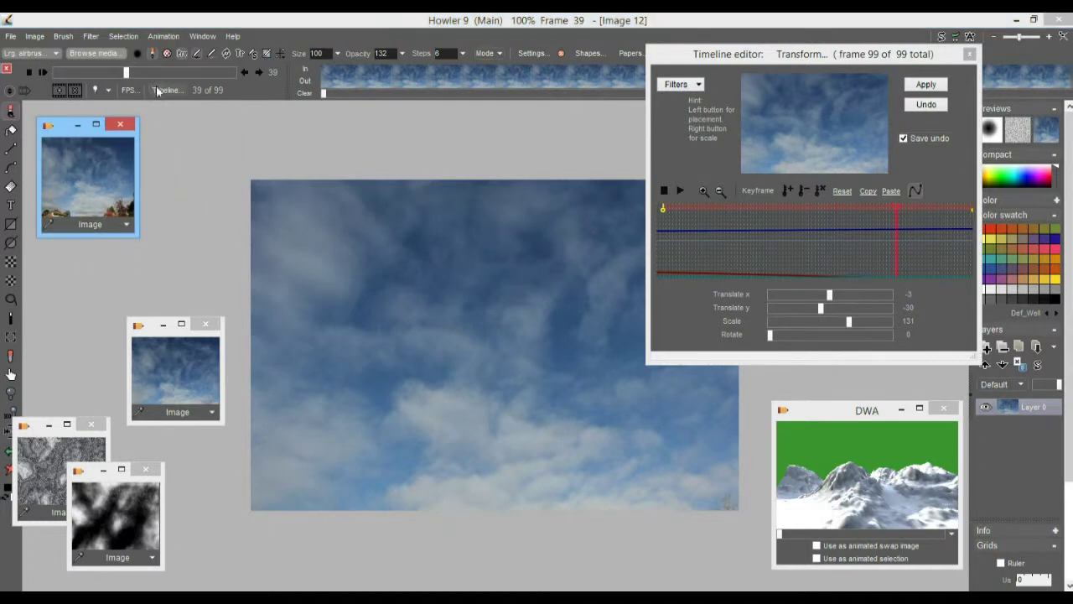
Store the sky animation to disc and place its thumbnail window beside the other sky images
{"action": "left_click", "coordinate": [163, 36]}
{"action": "mouse_move", "coordinate": [210, 88]}
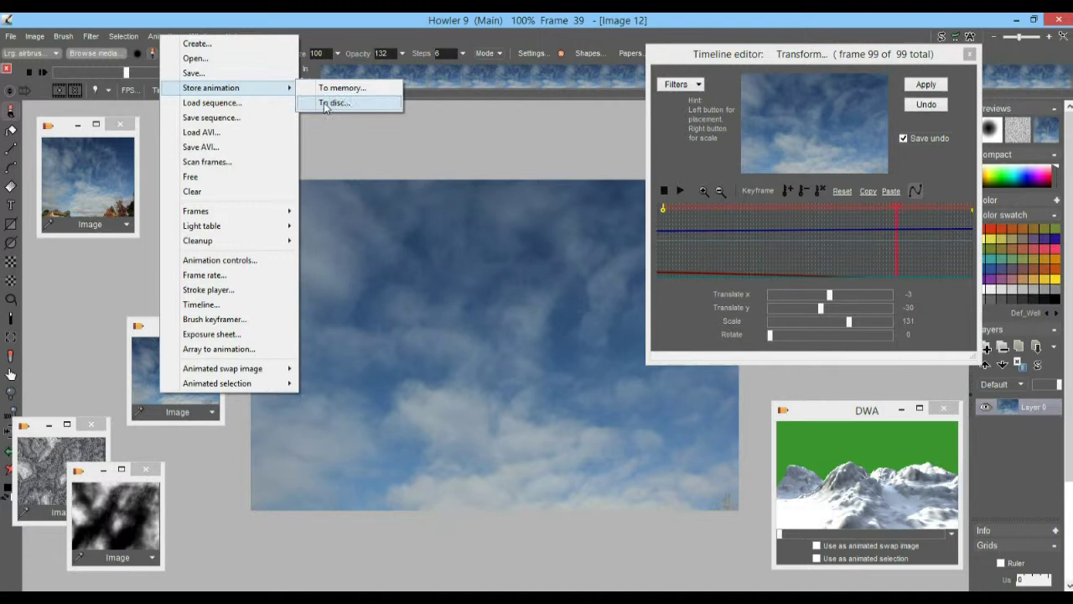
{"action": "left_click", "coordinate": [329, 104]}
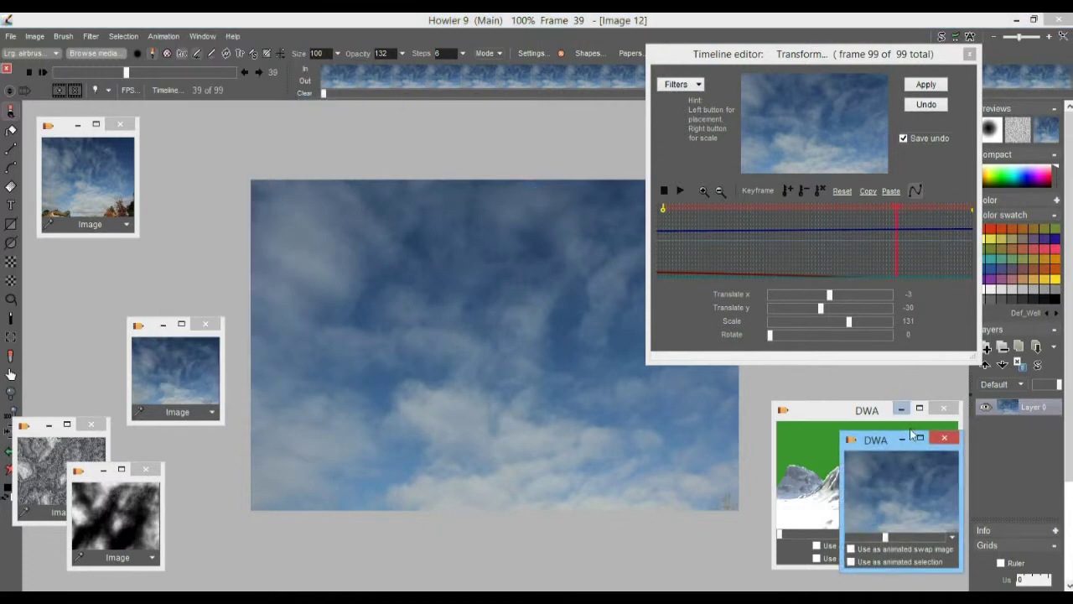
{"action": "left_click_drag", "start_coordinate": [879, 445], "coordinate": [241, 441]}
Shrink the stored terrain animation's window and restore that animation as the current one
{"action": "left_click_drag", "start_coordinate": [830, 416], "coordinate": [810, 401]}
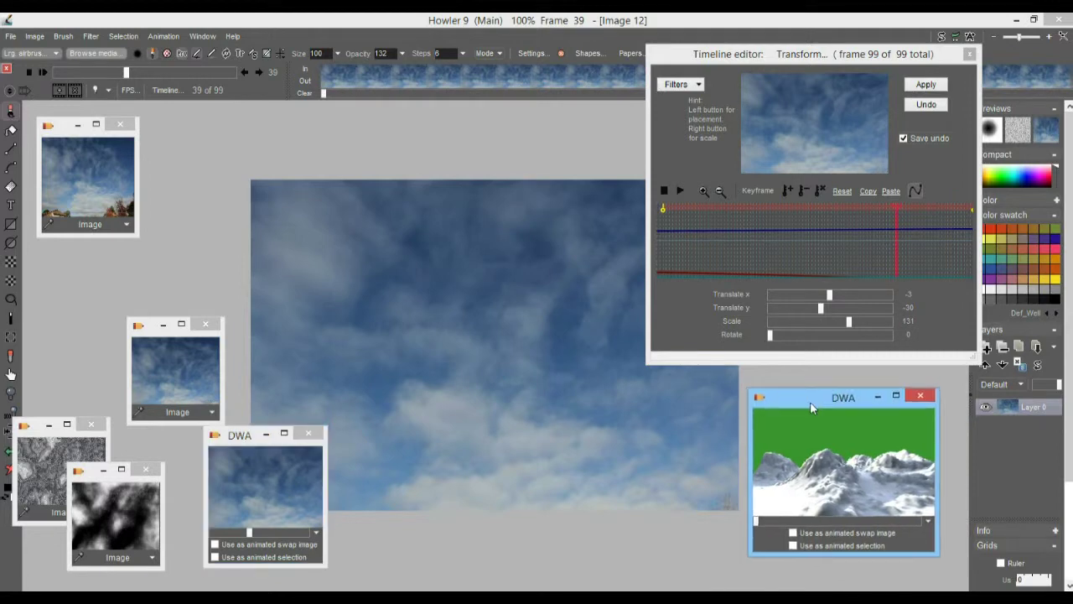
{"action": "left_click_drag", "start_coordinate": [940, 555], "coordinate": [891, 526]}
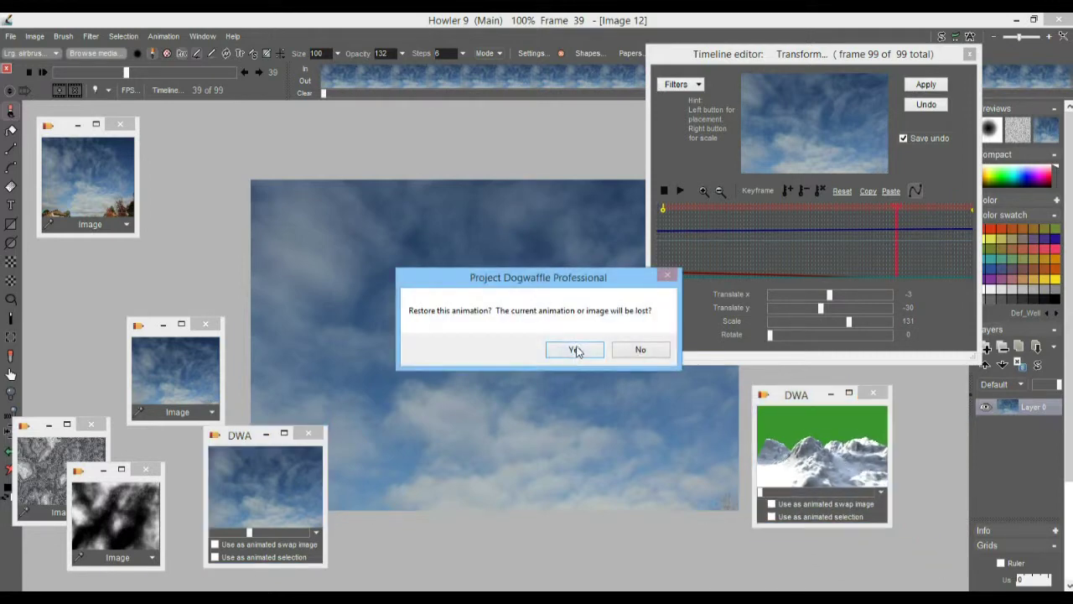
{"action": "left_click", "coordinate": [576, 351]}
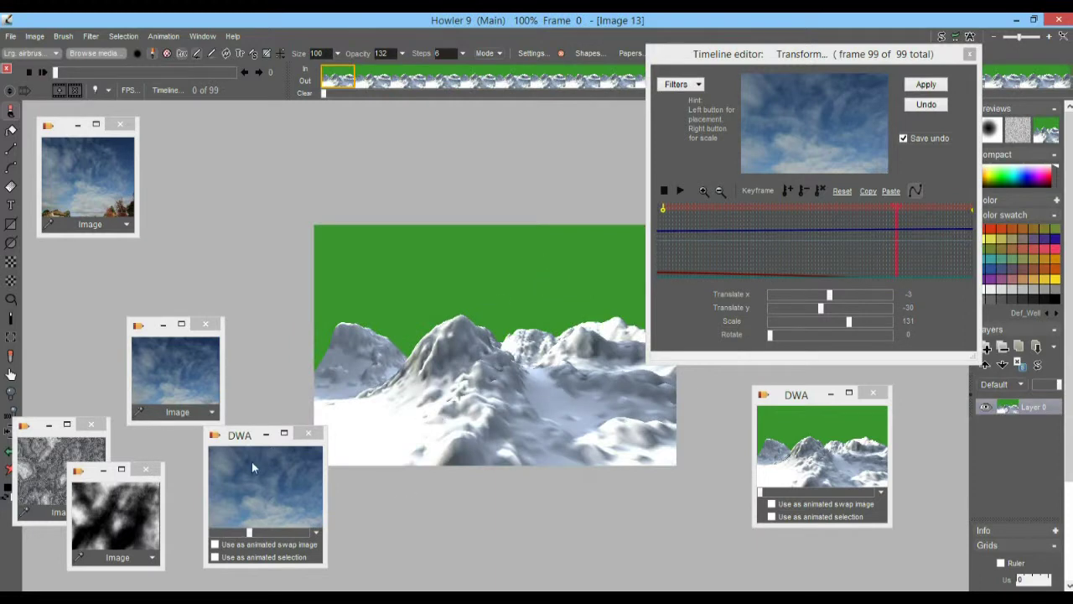
Place the stored sky animation beside the original sky photo and move the timeline editor off the terrain
{"action": "left_click_drag", "start_coordinate": [239, 442], "coordinate": [203, 139]}
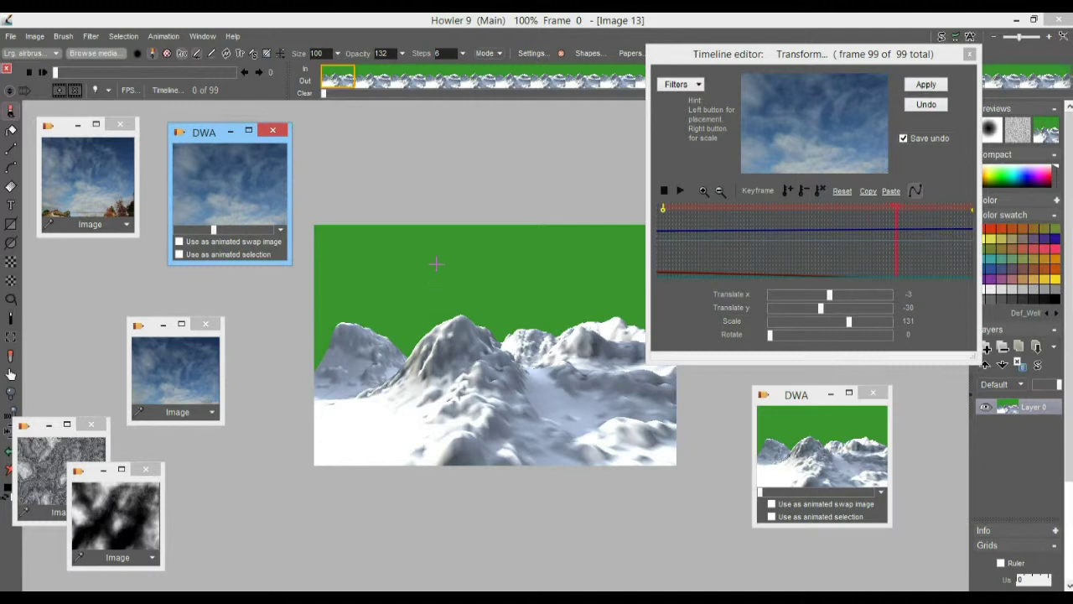
{"action": "left_click", "coordinate": [66, 136]}
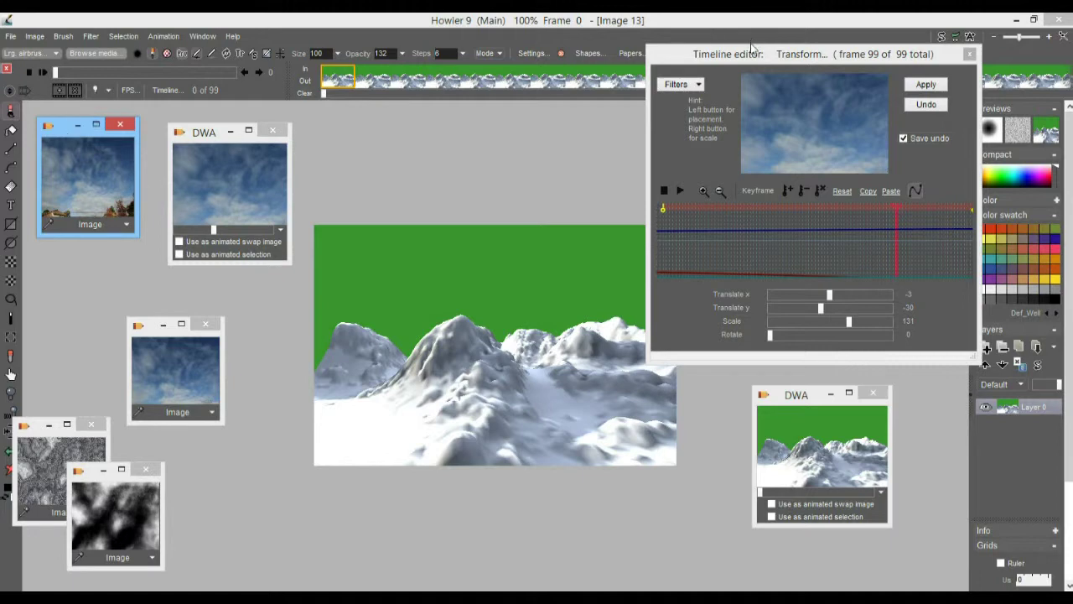
{"action": "left_click_drag", "start_coordinate": [750, 43], "coordinate": [854, 99]}
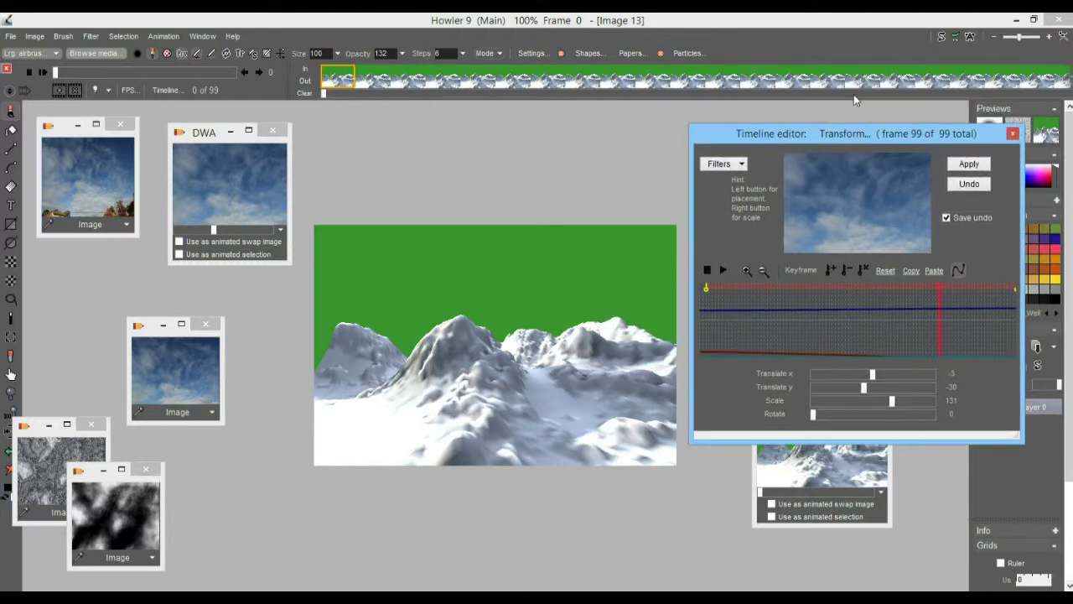
Load the original sky photo into the swap image and switch back to the terrain animation
{"action": "left_click", "coordinate": [945, 41]}
{"action": "left_click", "coordinate": [67, 175]}
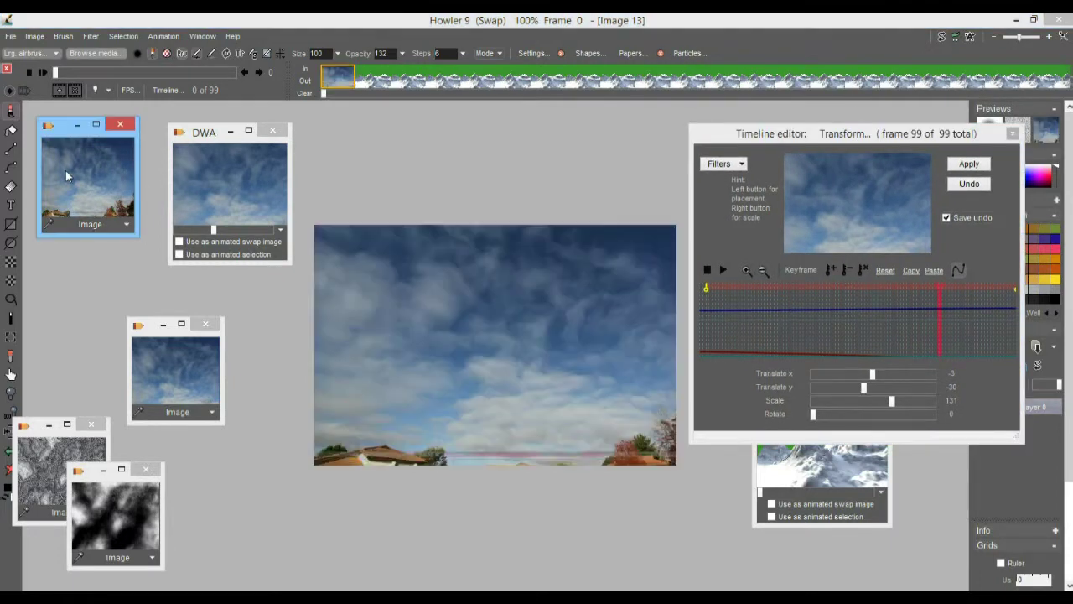
{"action": "left_click", "coordinate": [944, 39]}
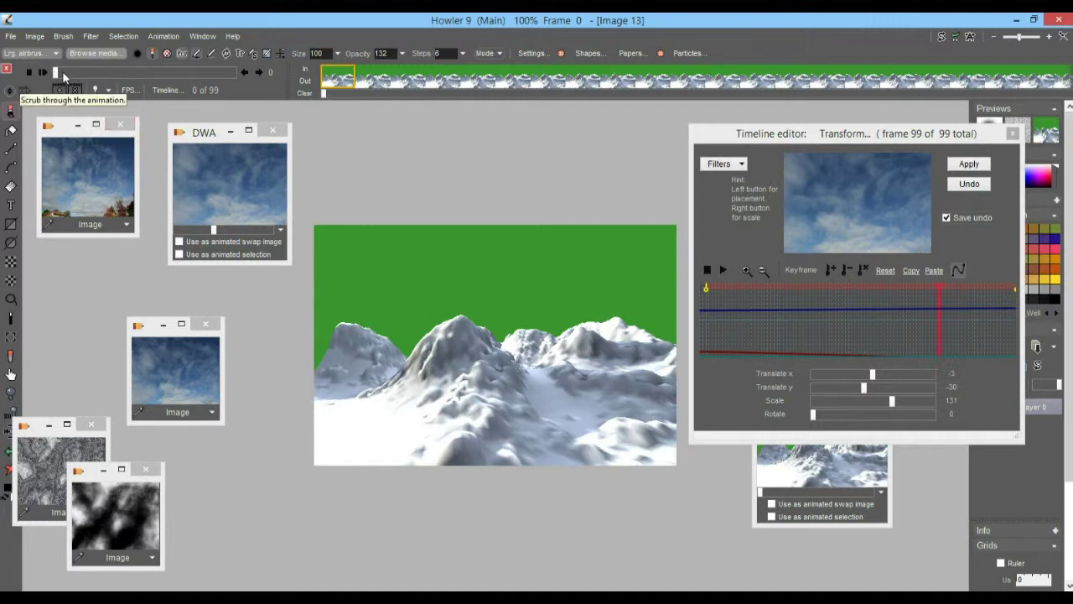
Try compositing the terrain with the swapped sky photo using the Green screen filter
{"action": "left_click", "coordinate": [726, 164]}
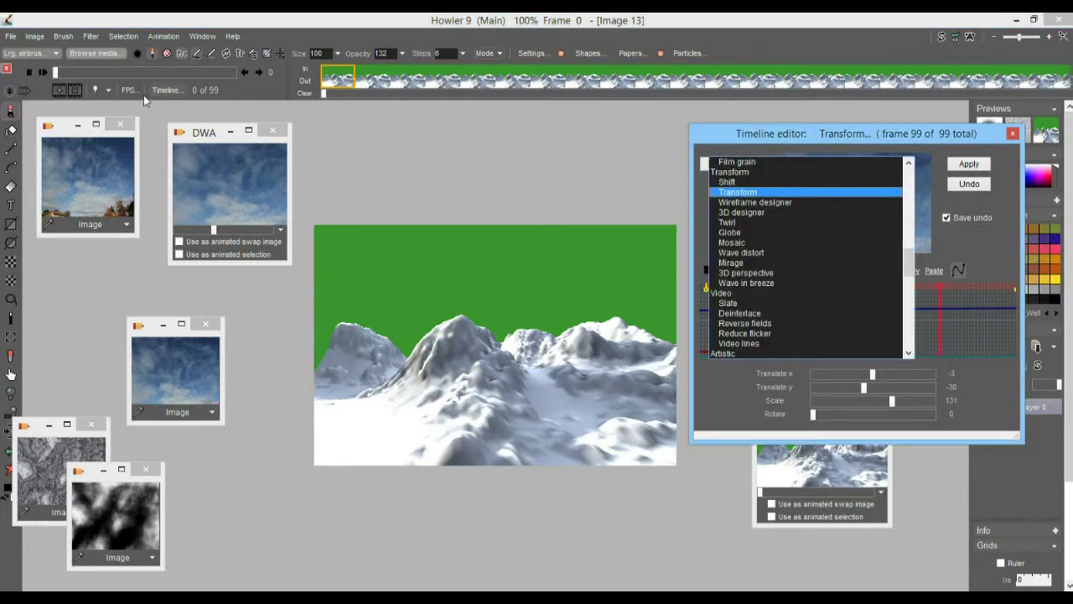
{"action": "left_click", "coordinate": [94, 36]}
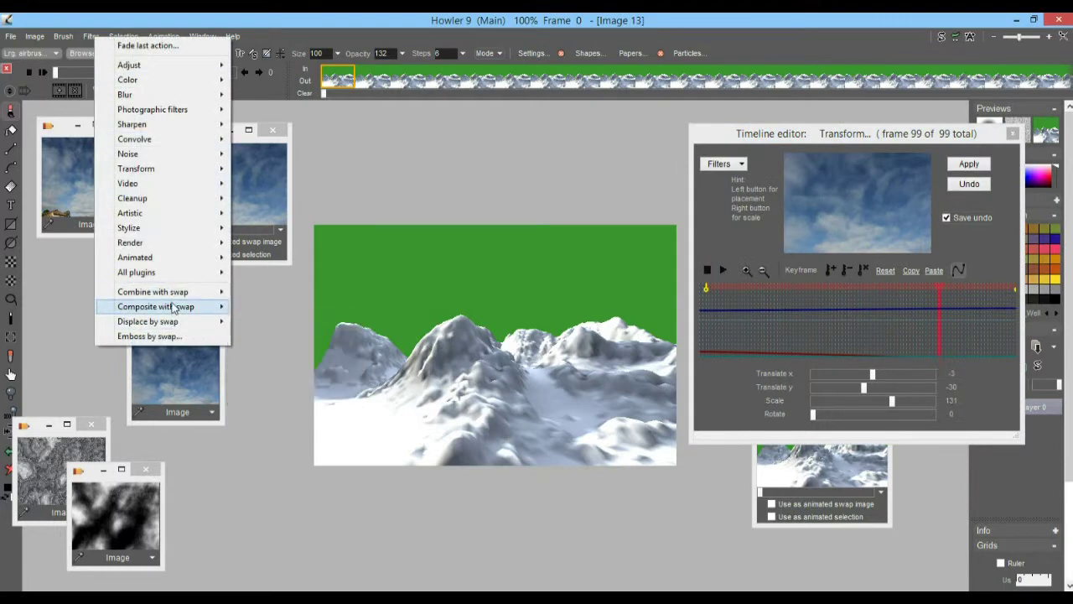
{"action": "mouse_move", "coordinate": [174, 310]}
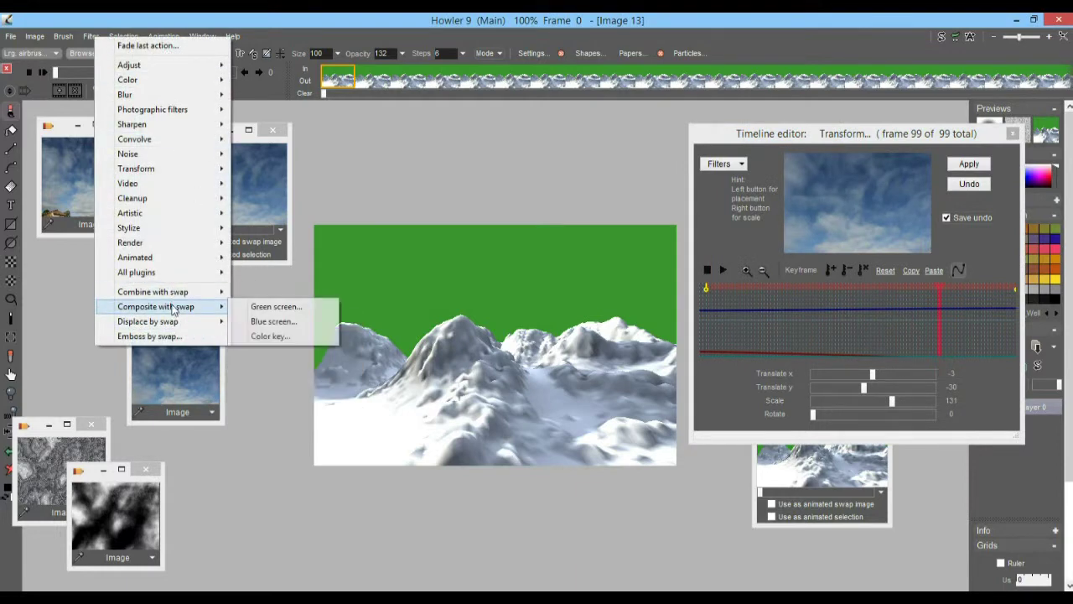
{"action": "left_click", "coordinate": [258, 307]}
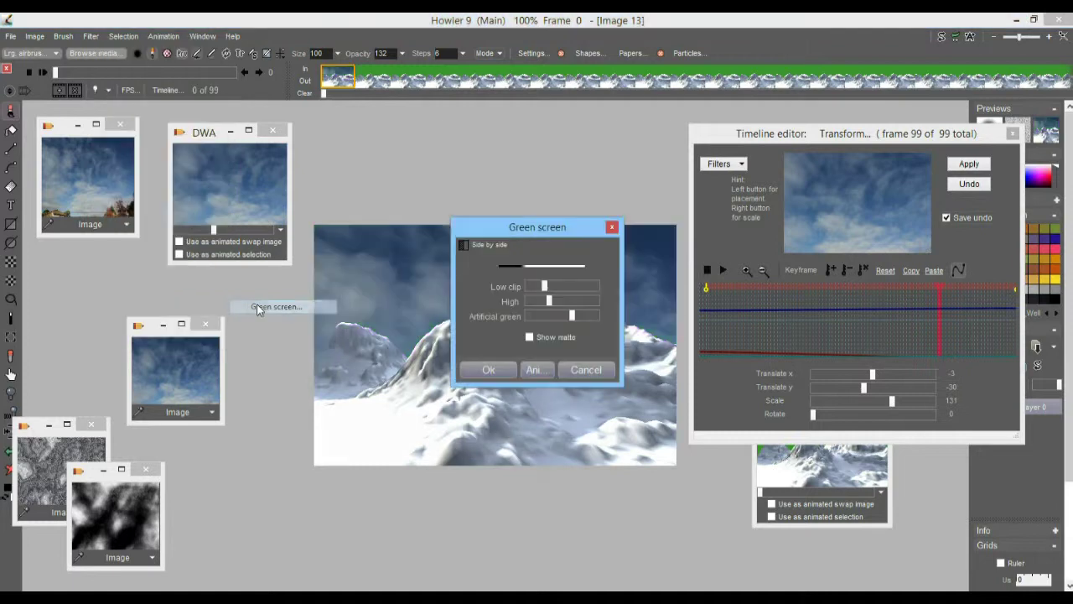
{"action": "left_click", "coordinate": [587, 370]}
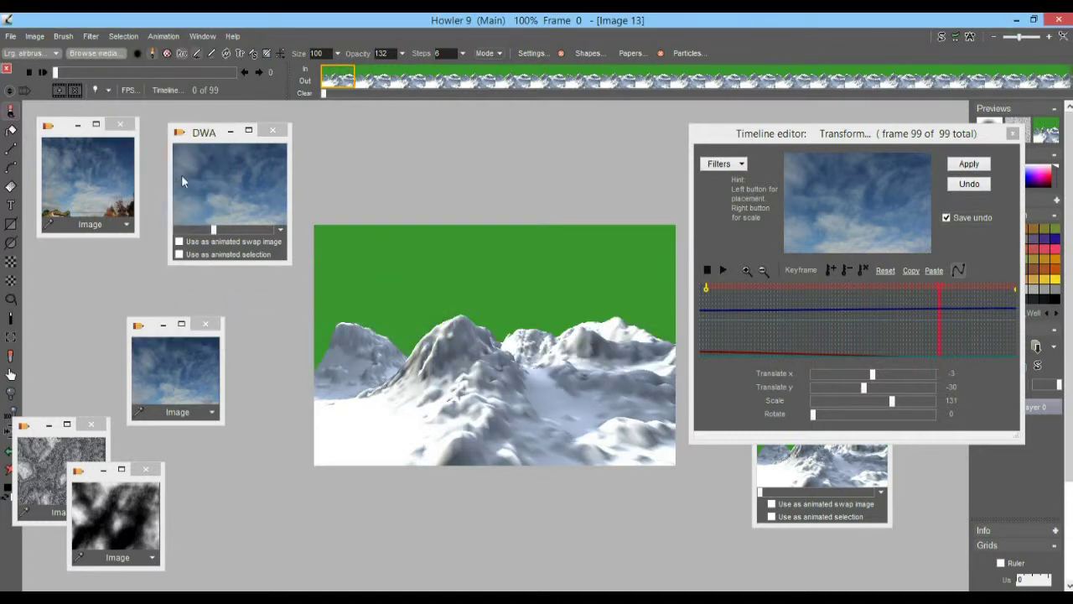
Reposition the stored sky animation's window and rewind it to its first frame
{"action": "mouse_move", "coordinate": [206, 132]}
{"action": "left_mouse_down"}
{"action": "mouse_move", "coordinate": [244, 126]}
{"action": "mouse_move", "coordinate": [214, 124]}
{"action": "left_mouse_up"}
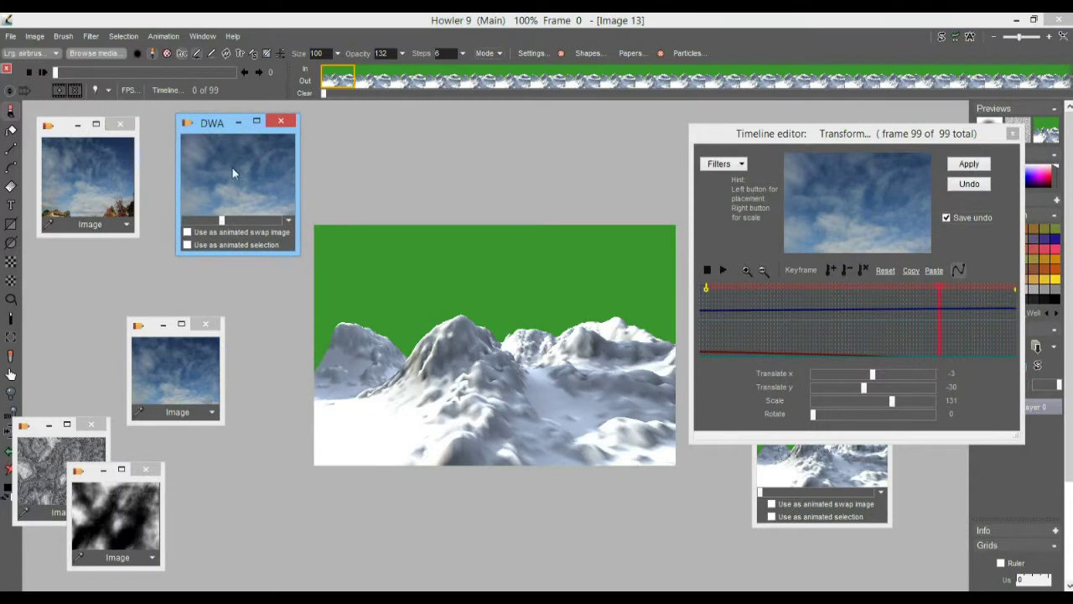
{"action": "mouse_move", "coordinate": [211, 121]}
{"action": "left_mouse_down"}
{"action": "mouse_move", "coordinate": [210, 132]}
{"action": "mouse_move", "coordinate": [196, 128]}
{"action": "left_mouse_up"}
{"action": "left_click_drag", "start_coordinate": [207, 228], "coordinate": [174, 232]}
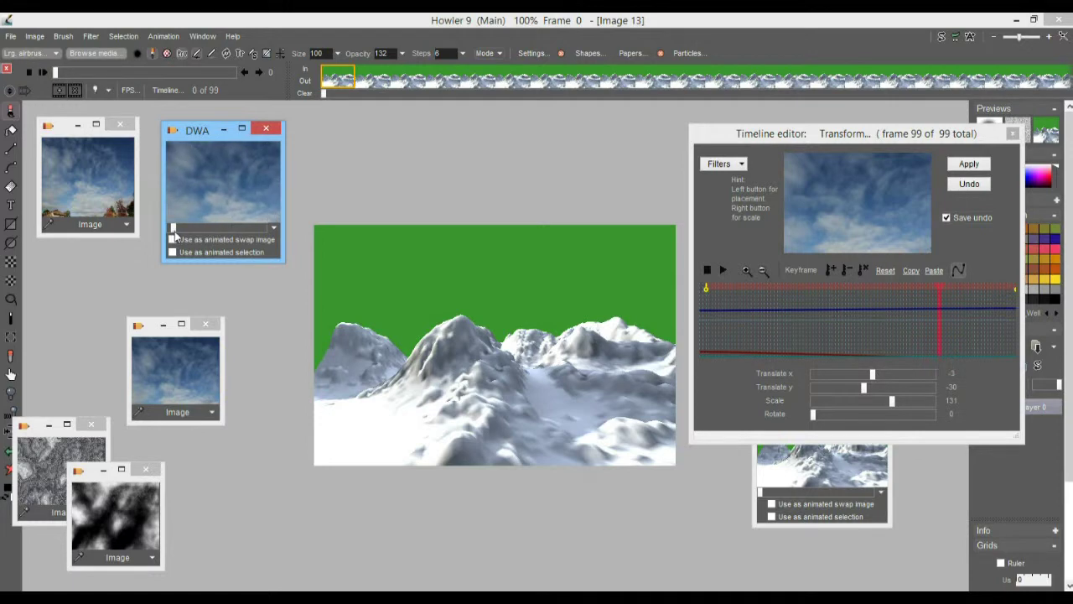
View the swap image, return to the terrain animation, and move and enlarge the stored sky animation's window
{"action": "left_click", "coordinate": [942, 39]}
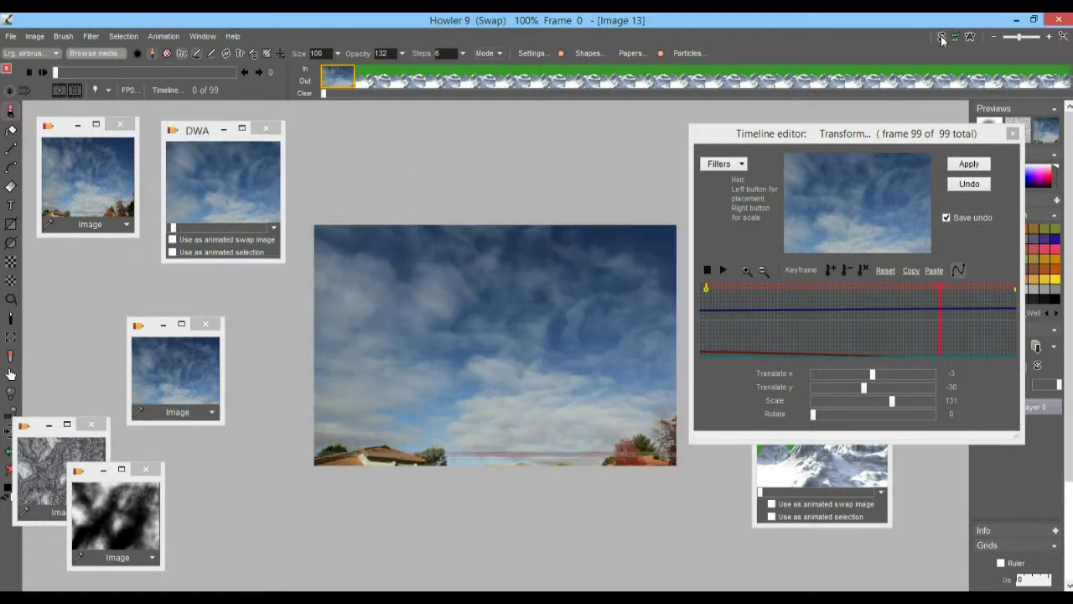
{"action": "left_click", "coordinate": [942, 39]}
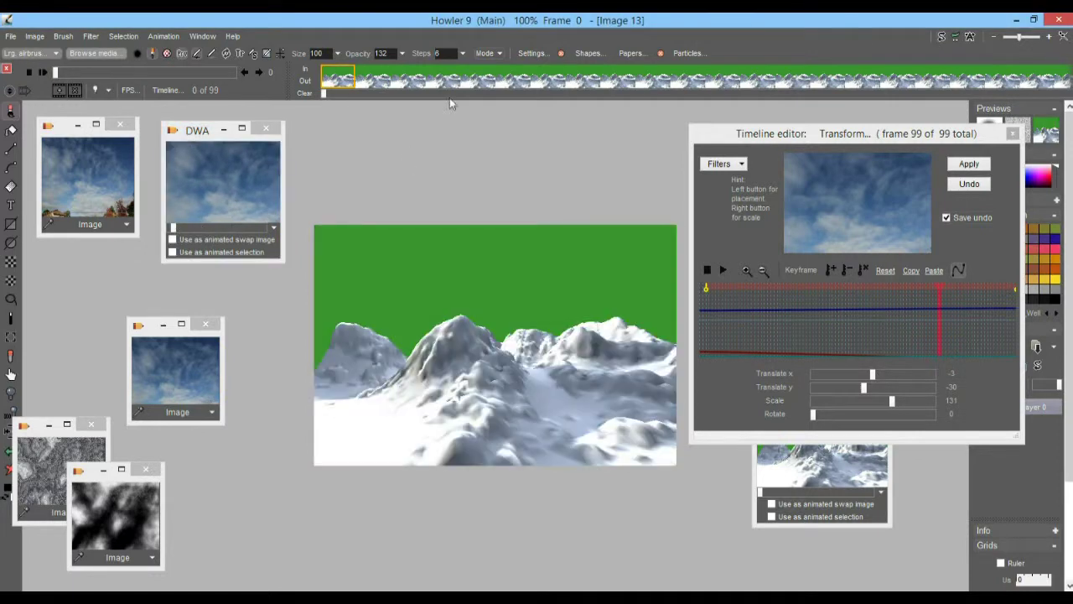
{"action": "mouse_move", "coordinate": [194, 140]}
{"action": "left_mouse_down"}
{"action": "mouse_move", "coordinate": [205, 140]}
{"action": "mouse_move", "coordinate": [176, 140]}
{"action": "left_mouse_up"}
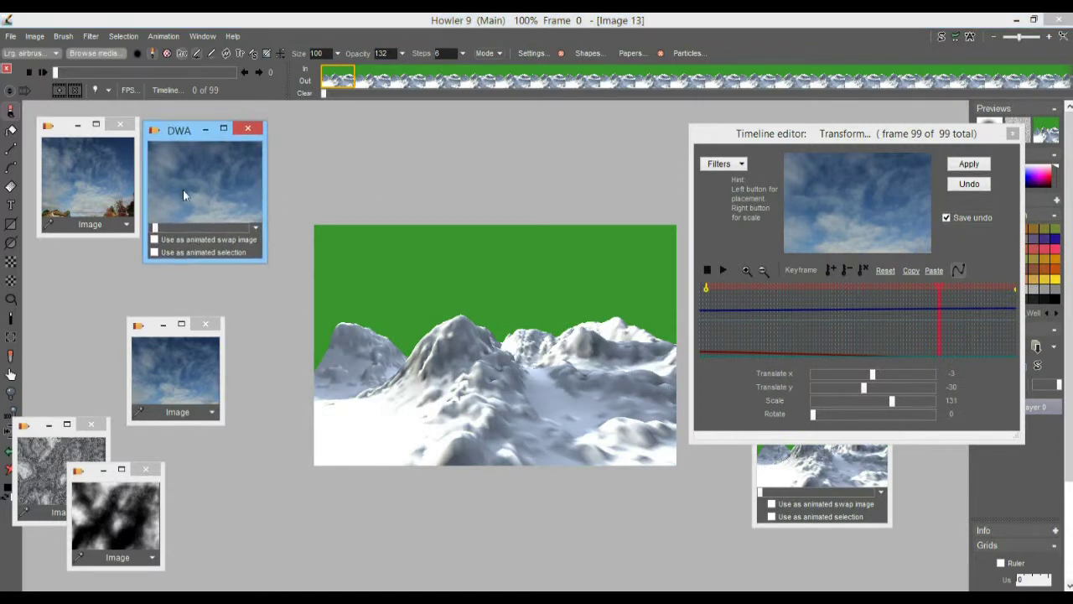
{"action": "left_click_drag", "start_coordinate": [263, 262], "coordinate": [298, 272]}
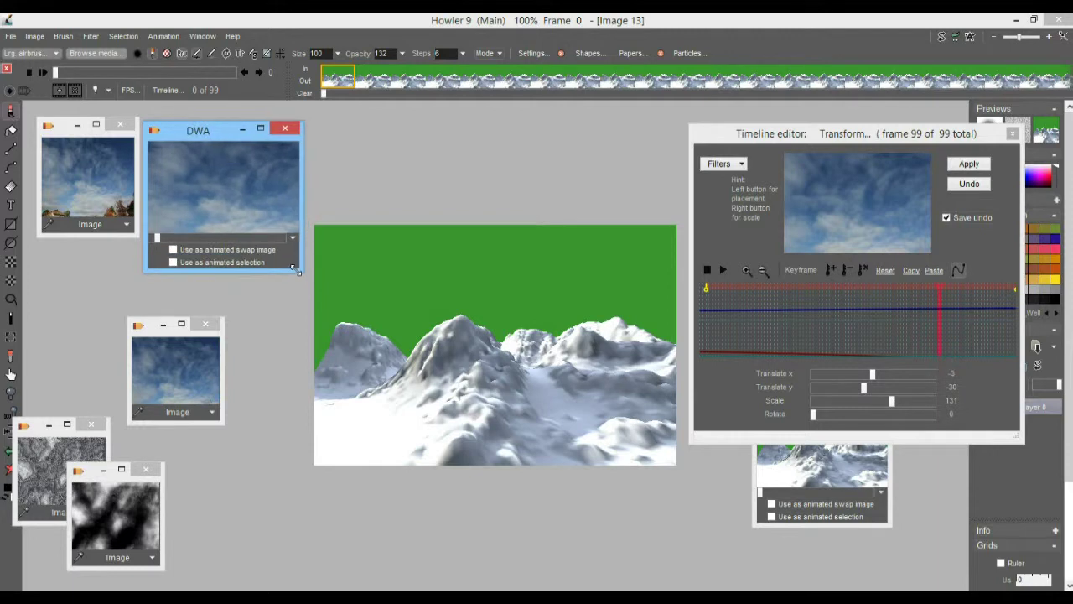
Move the terrain timeline to frame 30 and enable the stored sky animation as an animated swap image
{"action": "left_click_drag", "start_coordinate": [939, 317], "coordinate": [794, 324]}
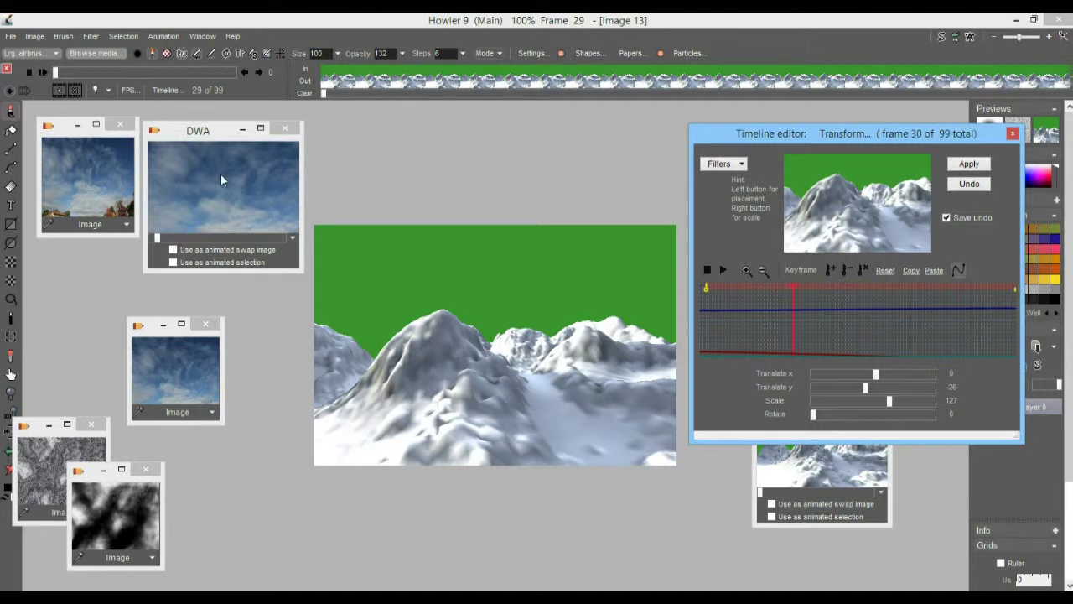
{"action": "mouse_move", "coordinate": [191, 136]}
{"action": "left_mouse_down"}
{"action": "mouse_move", "coordinate": [198, 118]}
{"action": "mouse_move", "coordinate": [193, 127]}
{"action": "left_mouse_up"}
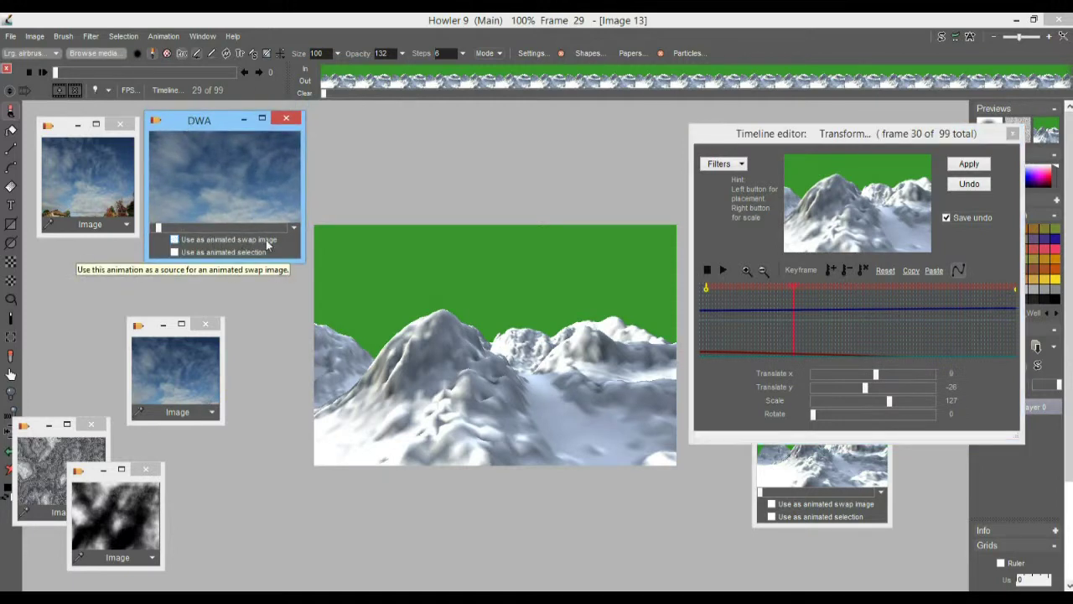
{"action": "left_click", "coordinate": [174, 240]}
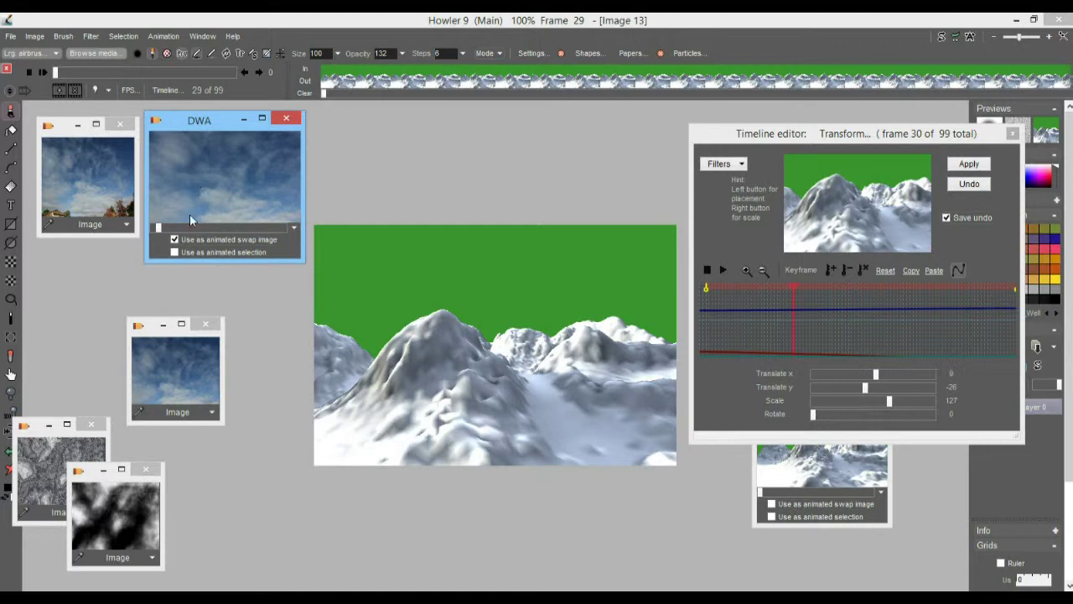
Advance the stored sky animation slightly and compare the swap image with the main terrain image
{"action": "mouse_move", "coordinate": [159, 228]}
{"action": "left_mouse_down"}
{"action": "mouse_move", "coordinate": [246, 235]}
{"action": "mouse_move", "coordinate": [165, 237]}
{"action": "left_mouse_up"}
{"action": "left_click", "coordinate": [943, 37]}
{"action": "left_click", "coordinate": [943, 38]}
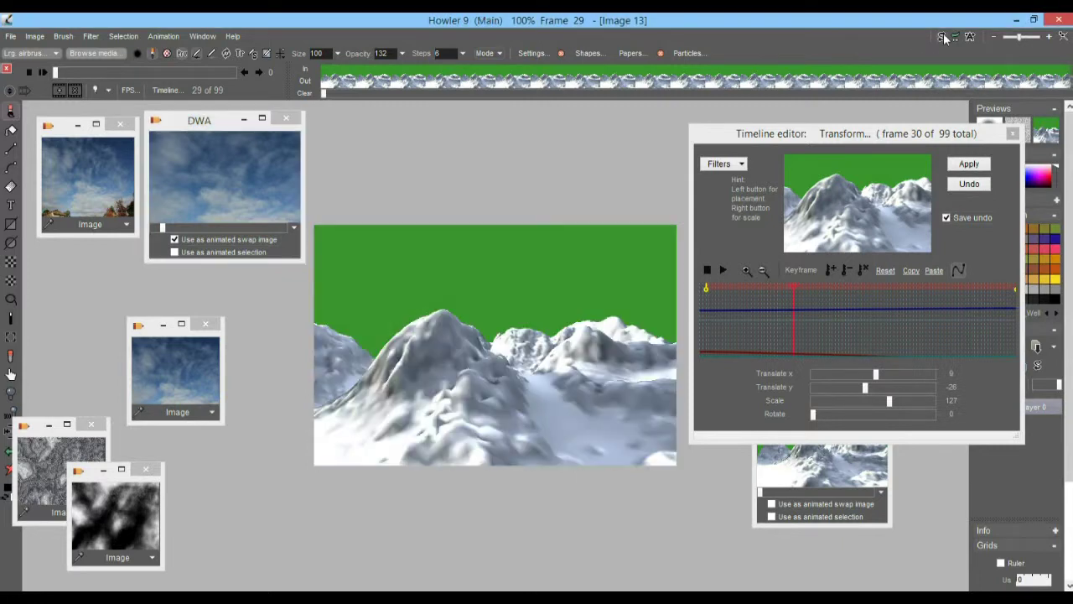
{"action": "left_click", "coordinate": [942, 38]}
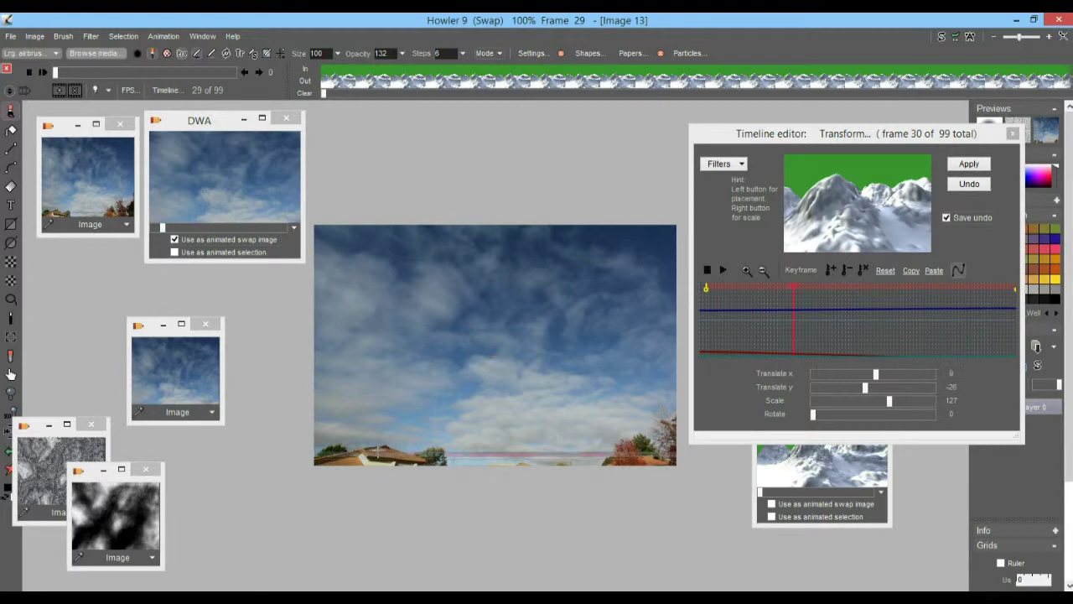
{"action": "left_click", "coordinate": [943, 38]}
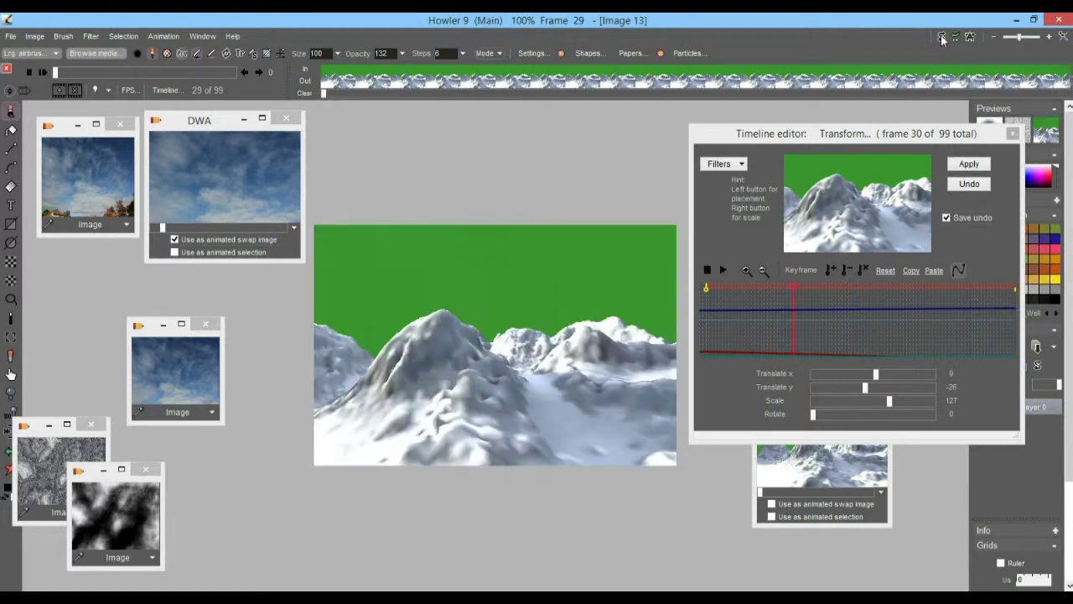
Try previewing the terrain over the swap image with the layer mode set to Greenscreen and swap mixing turned on
{"action": "left_click_drag", "start_coordinate": [866, 141], "coordinate": [877, 203]}
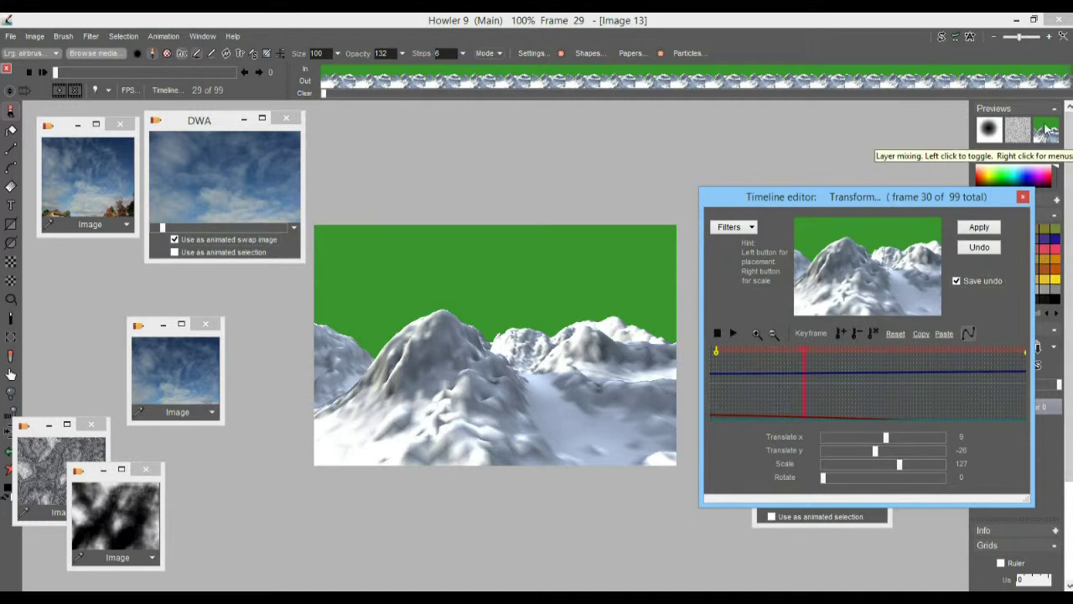
{"action": "right_click", "coordinate": [1048, 127]}
{"action": "mouse_move", "coordinate": [1032, 180]}
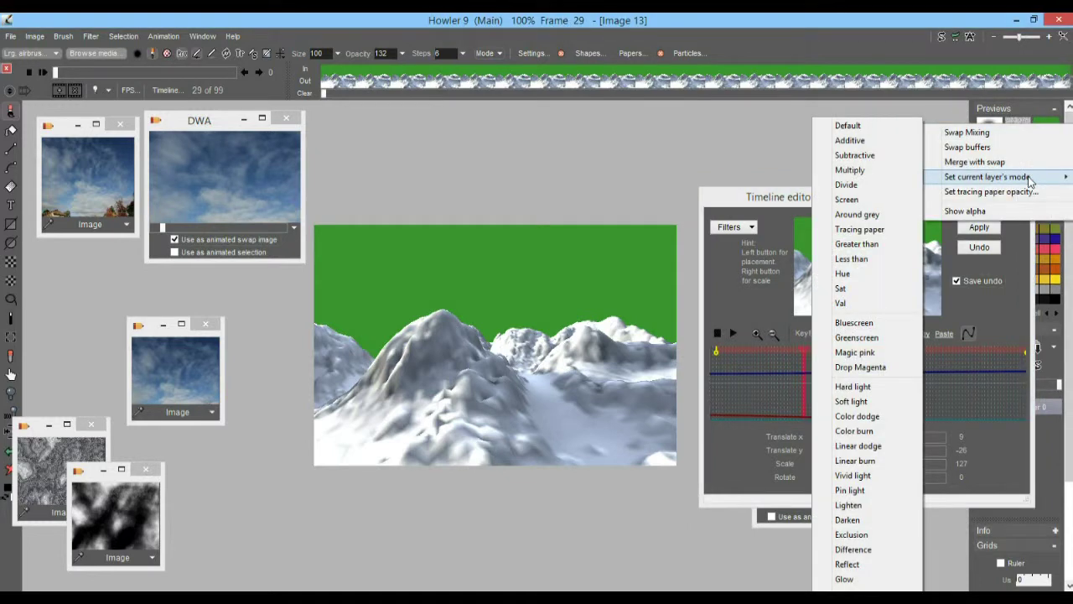
{"action": "left_click", "coordinate": [863, 338]}
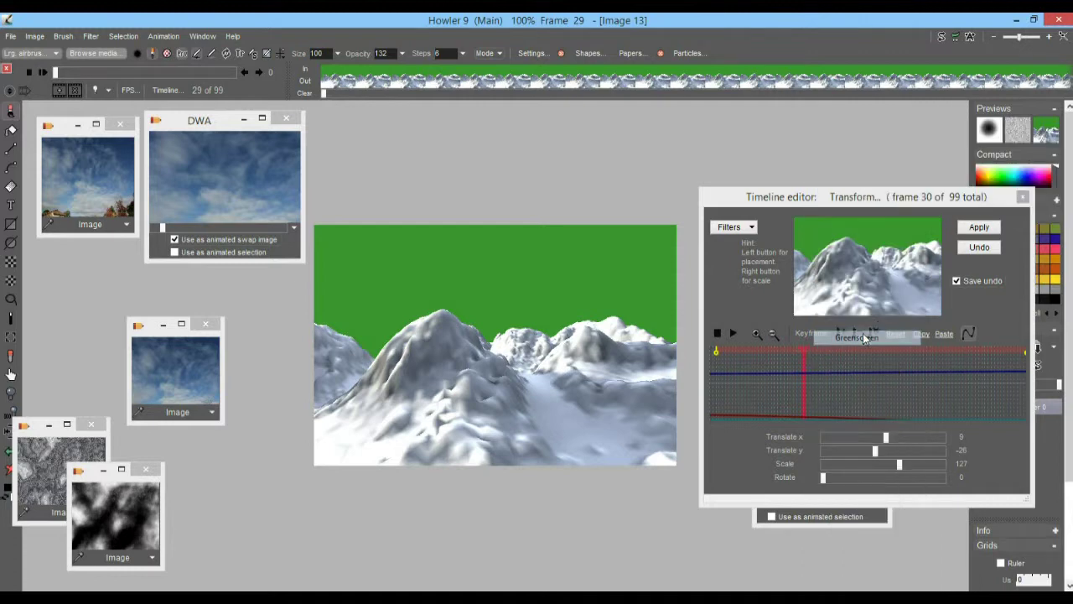
{"action": "left_click", "coordinate": [1048, 128]}
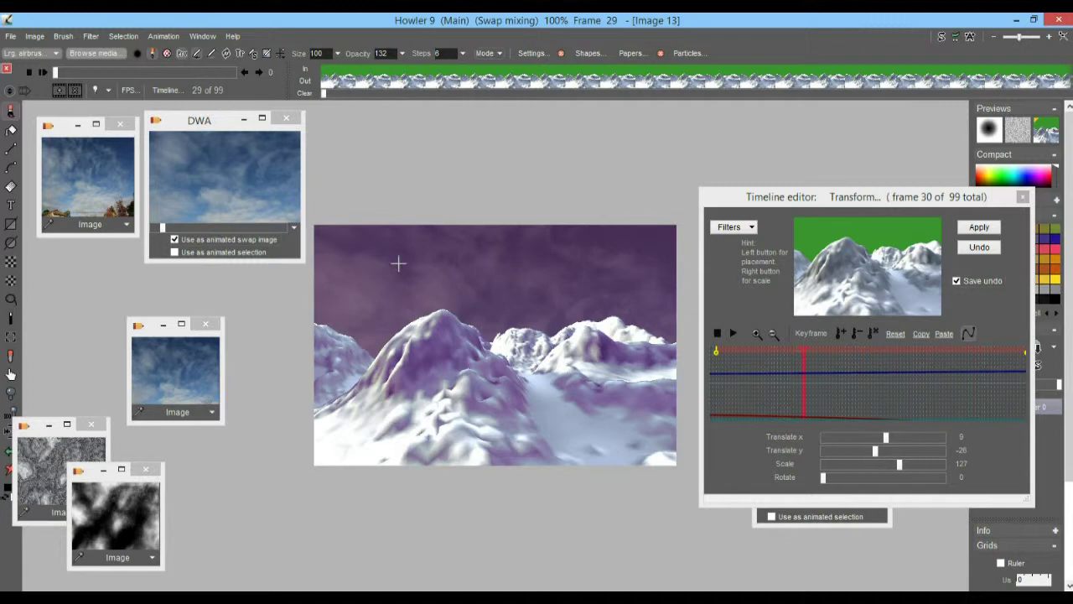
Scrub the sky and terrain animations to inspect the swap mixing up to terrain frame 89, and turn mixing off
{"action": "left_click_drag", "start_coordinate": [172, 230], "coordinate": [196, 228]}
{"action": "left_click_drag", "start_coordinate": [158, 73], "coordinate": [289, 89]}
{"action": "left_click", "coordinate": [595, 80]}
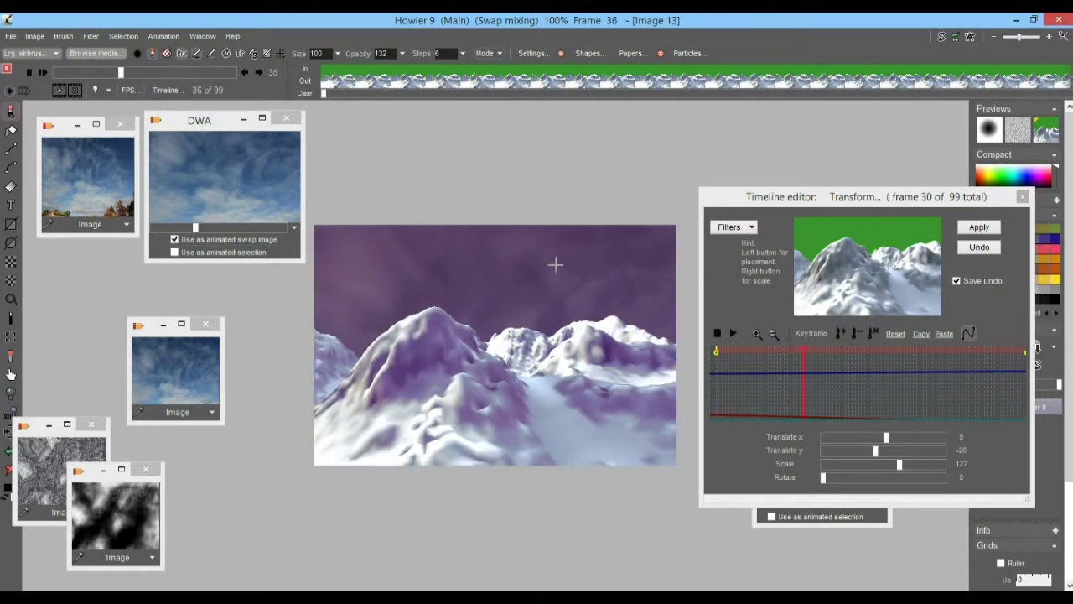
{"action": "left_click", "coordinate": [119, 74]}
{"action": "left_click_drag", "start_coordinate": [119, 74], "coordinate": [216, 74]}
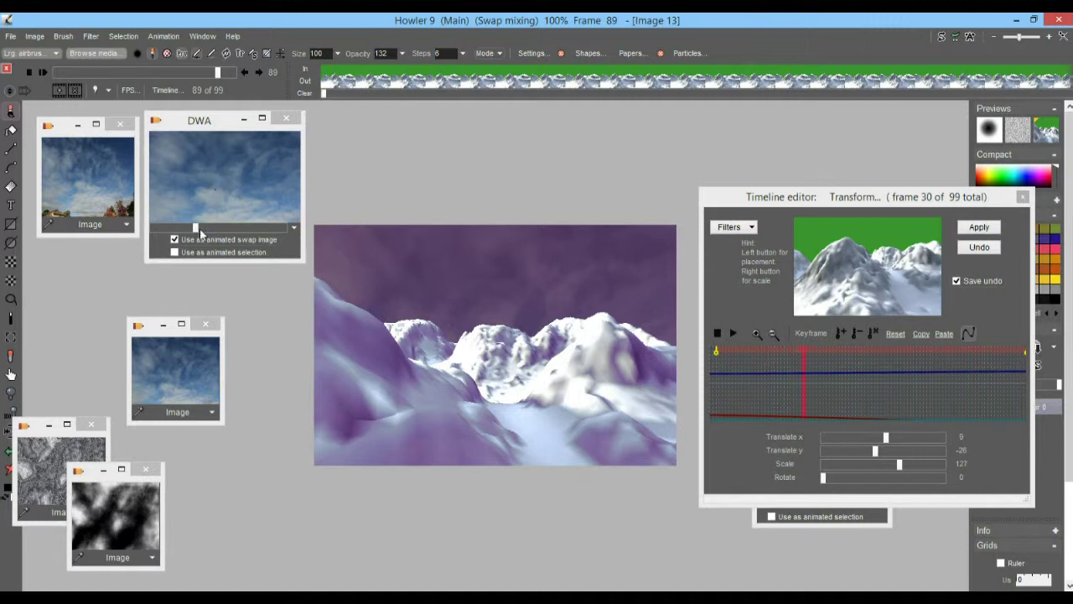
{"action": "left_click", "coordinate": [1050, 129]}
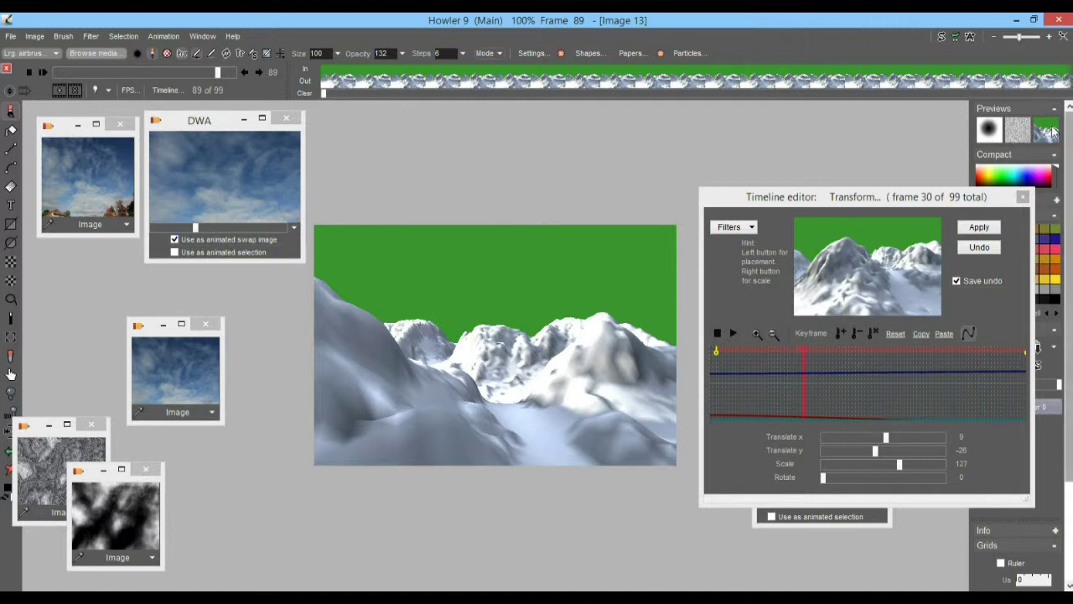
Choose the Greenscreen filter from the Composite with swap group in the timeline editor
{"action": "left_click_drag", "start_coordinate": [848, 198], "coordinate": [842, 160]}
{"action": "left_click", "coordinate": [721, 189]}
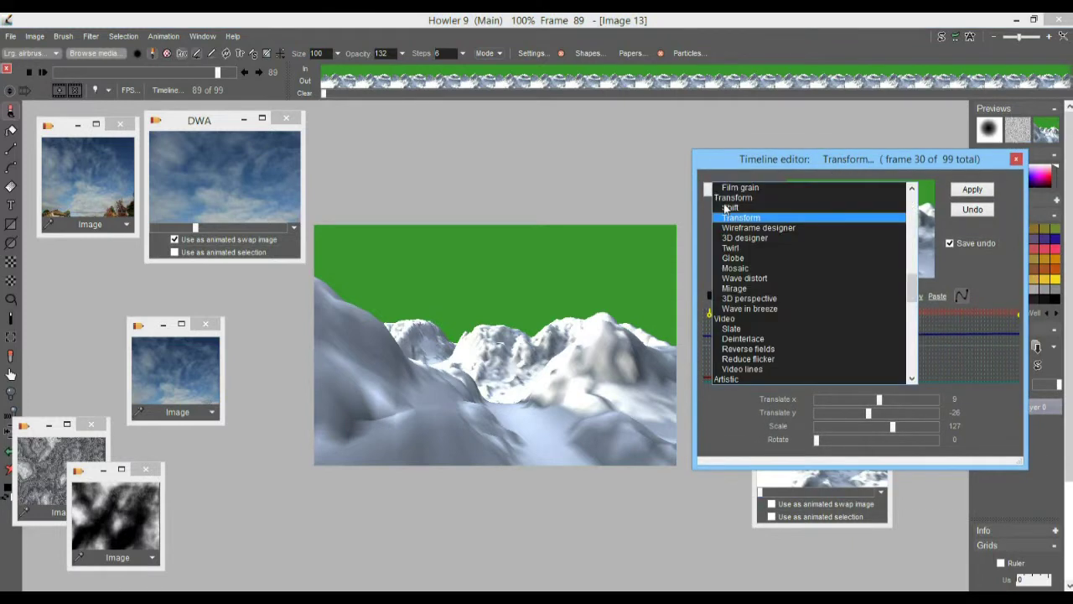
{"action": "left_click_drag", "start_coordinate": [912, 287], "coordinate": [911, 359]}
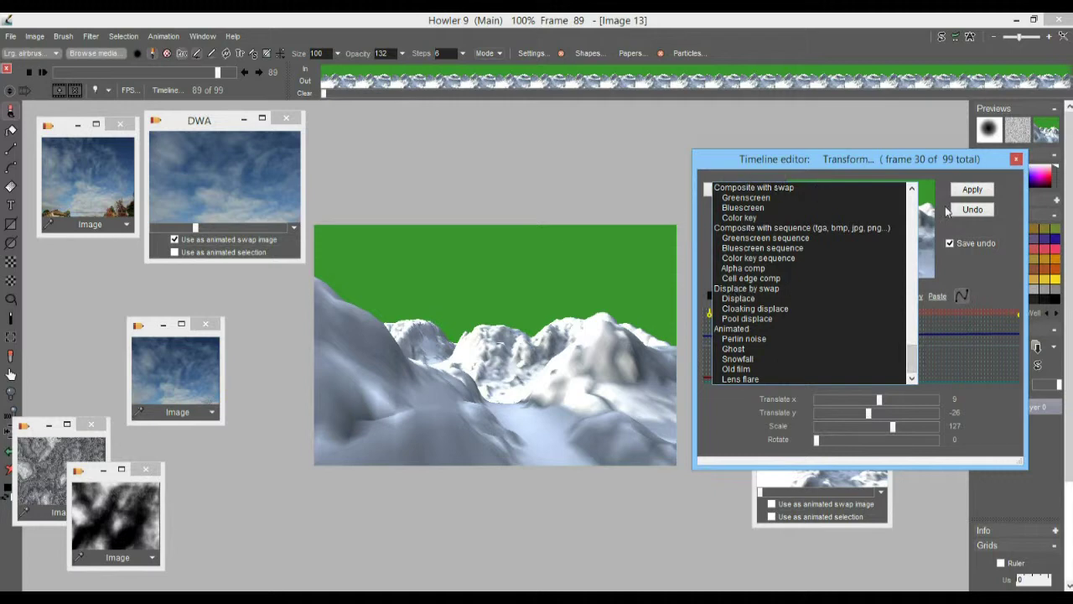
{"action": "scroll", "coordinate": [796, 235], "scroll_direction": "up", "scroll_amount": 3}
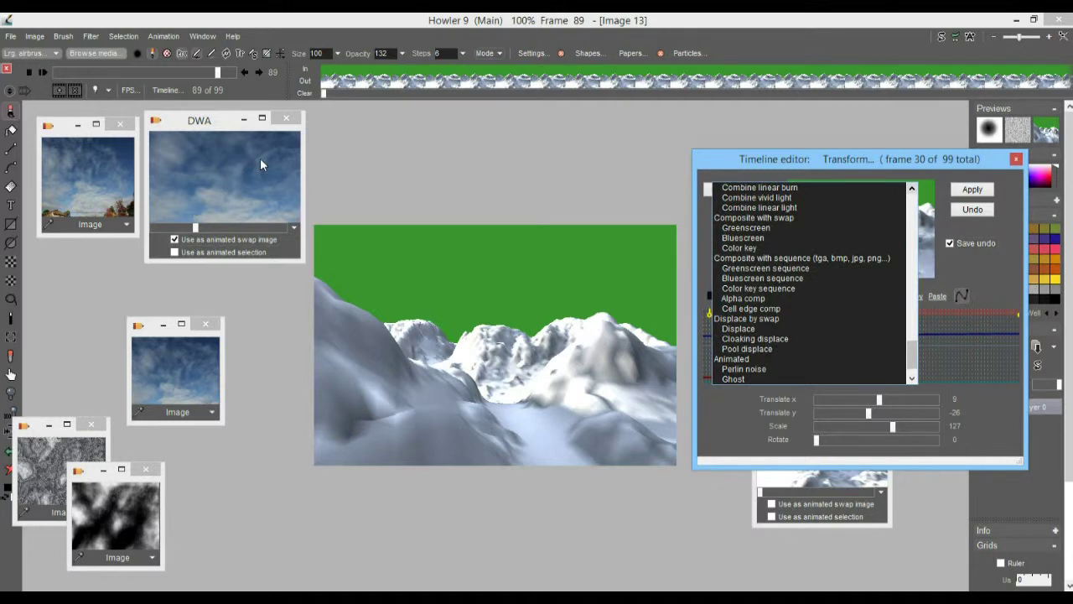
{"action": "left_click", "coordinate": [775, 227]}
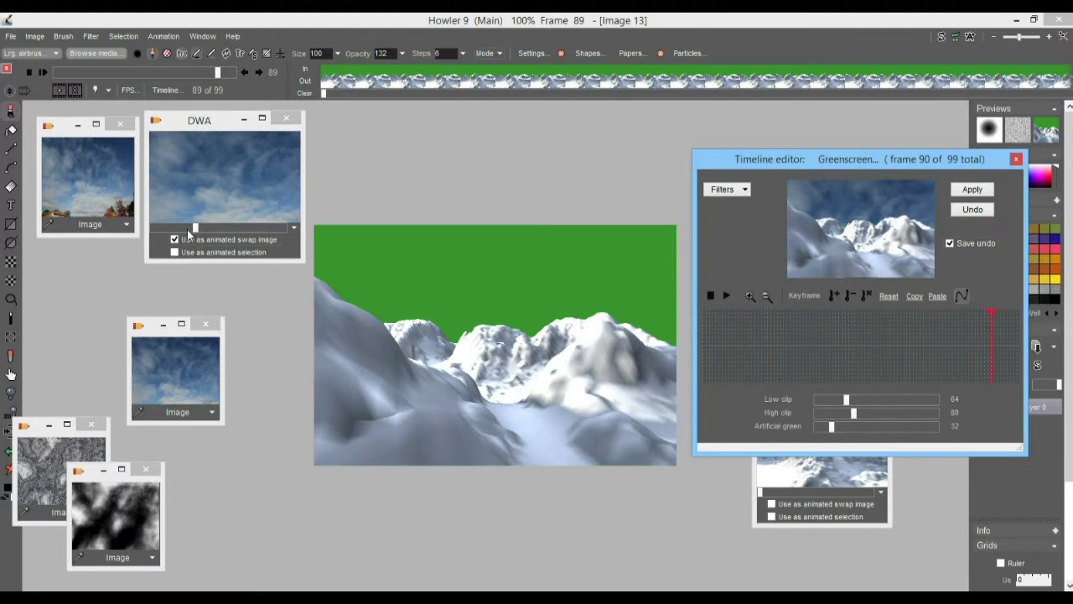
Keyframe the Greenscreen filter at frame 1 with Low clip 255, High clip 255 and Artificial green 38
{"action": "left_click_drag", "start_coordinate": [819, 354], "coordinate": [845, 344]}
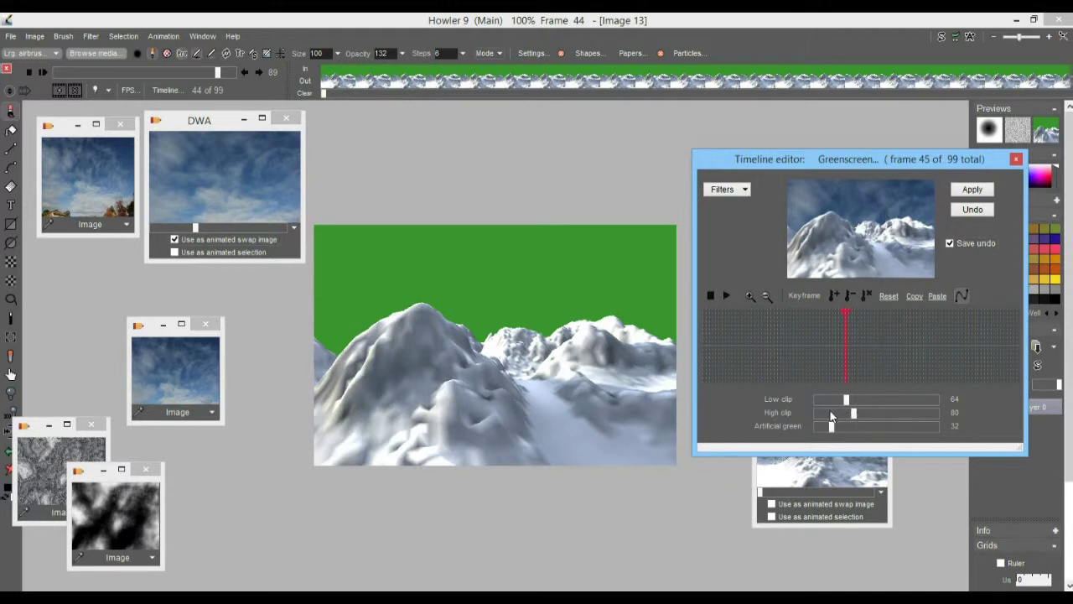
{"action": "mouse_move", "coordinate": [837, 425]}
{"action": "left_mouse_down"}
{"action": "mouse_move", "coordinate": [872, 429]}
{"action": "mouse_move", "coordinate": [845, 428]}
{"action": "left_mouse_up"}
{"action": "mouse_move", "coordinate": [698, 337]}
{"action": "left_mouse_down"}
{"action": "mouse_move", "coordinate": [983, 346]}
{"action": "mouse_move", "coordinate": [701, 357]}
{"action": "left_mouse_up"}
{"action": "left_click_drag", "start_coordinate": [846, 400], "coordinate": [901, 415]}
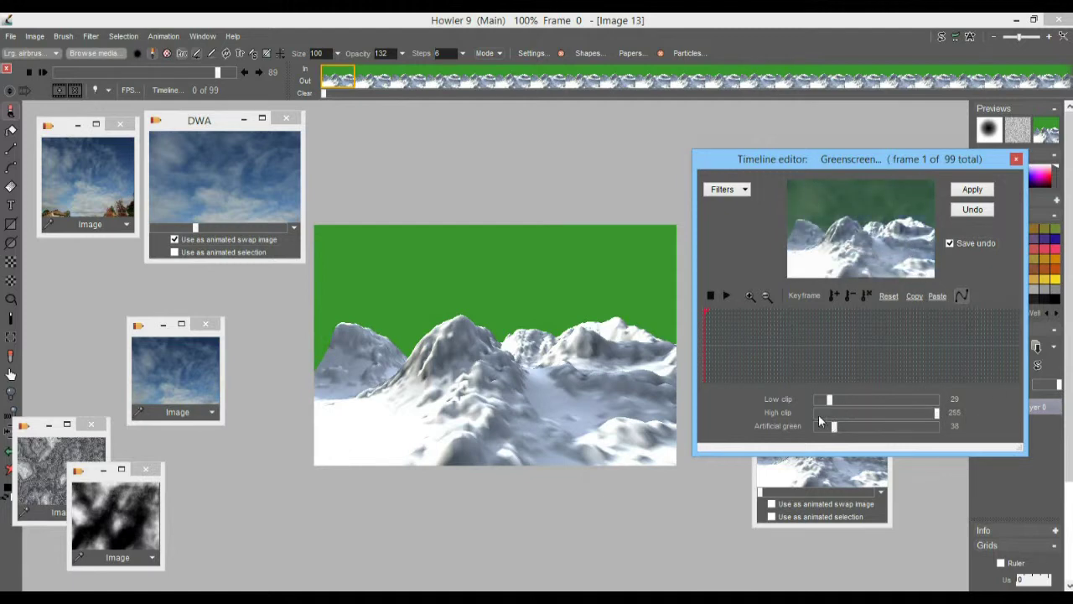
{"action": "left_click_drag", "start_coordinate": [833, 400], "coordinate": [959, 403]}
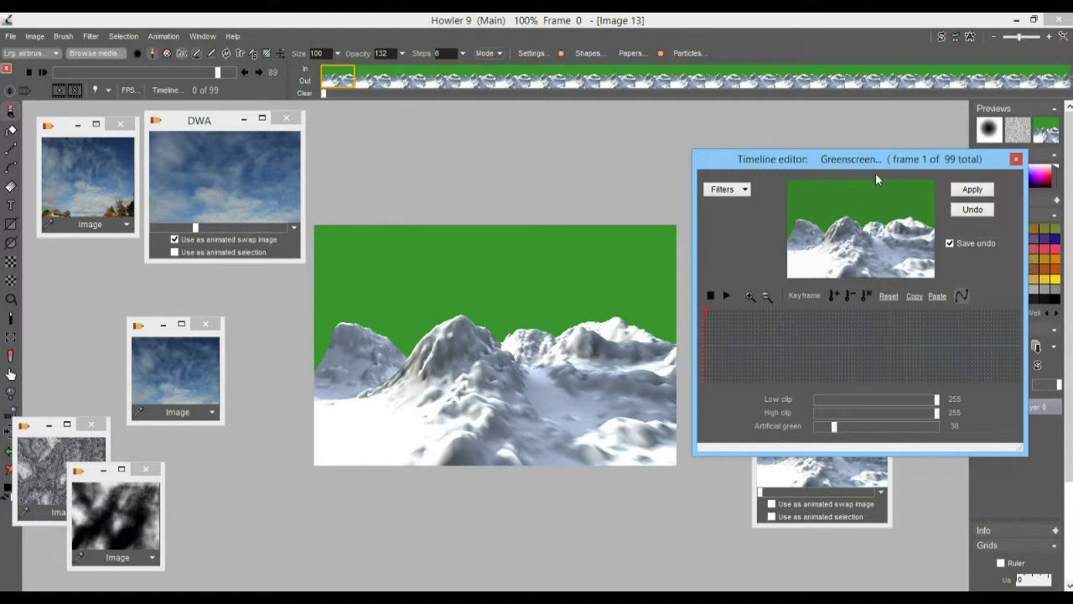
{"action": "left_click_drag", "start_coordinate": [729, 353], "coordinate": [702, 351]}
Keyframe the Greenscreen filter at frame 48 with Low clip 70 and High clip 94, and move that keyframe to frame 65
{"action": "left_click_drag", "start_coordinate": [707, 332], "coordinate": [856, 338]}
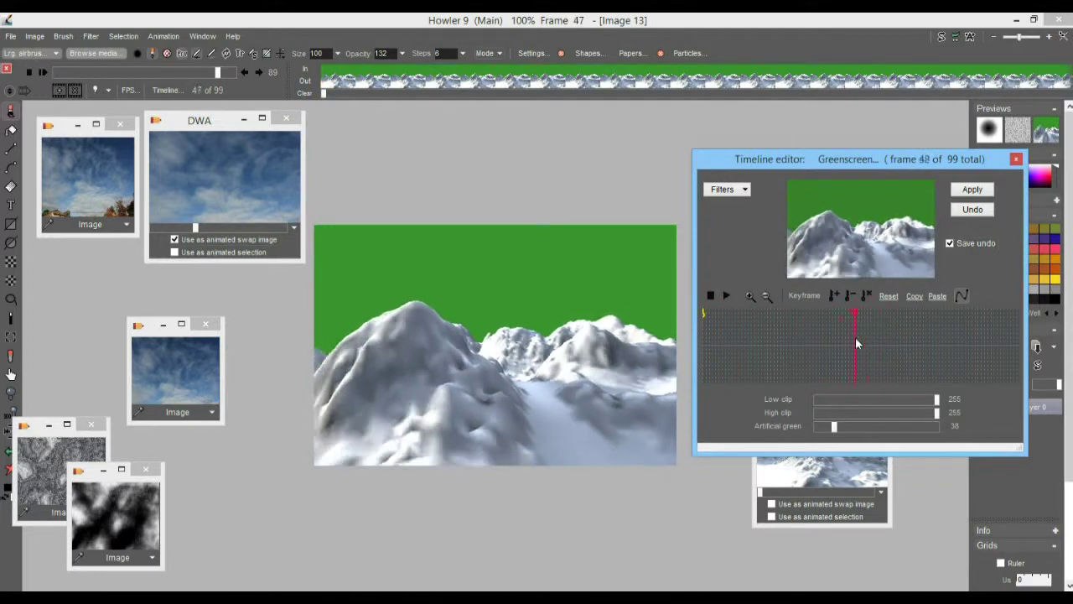
{"action": "left_click_drag", "start_coordinate": [905, 401], "coordinate": [839, 401]}
{"action": "left_click_drag", "start_coordinate": [936, 412], "coordinate": [843, 412]}
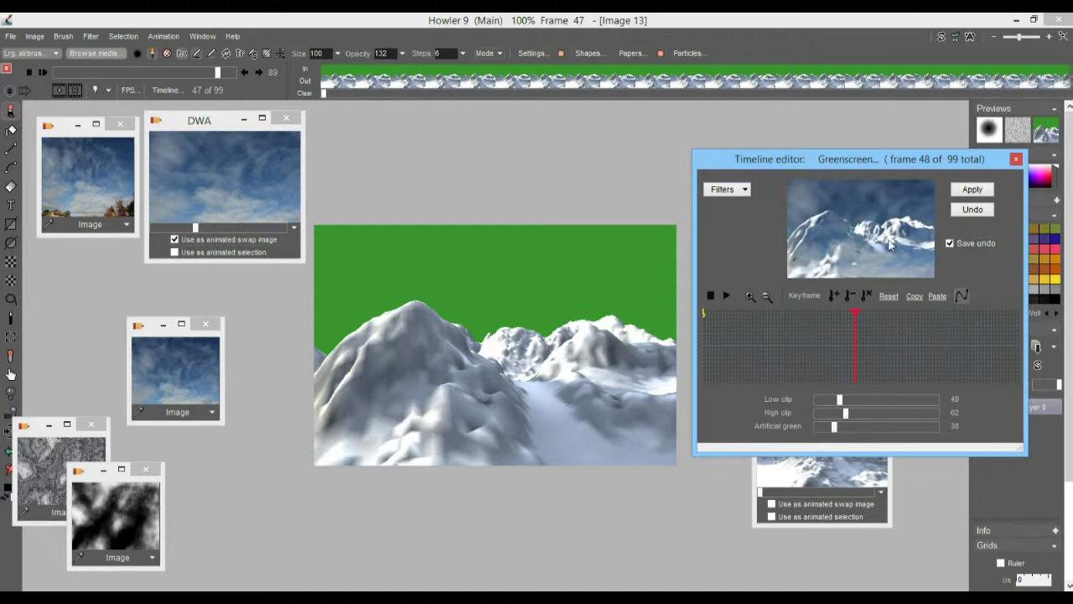
{"action": "mouse_move", "coordinate": [843, 414]}
{"action": "left_mouse_down"}
{"action": "mouse_move", "coordinate": [787, 417]}
{"action": "mouse_move", "coordinate": [890, 413]}
{"action": "mouse_move", "coordinate": [797, 397]}
{"action": "mouse_move", "coordinate": [876, 402]}
{"action": "mouse_move", "coordinate": [853, 414]}
{"action": "left_mouse_up"}
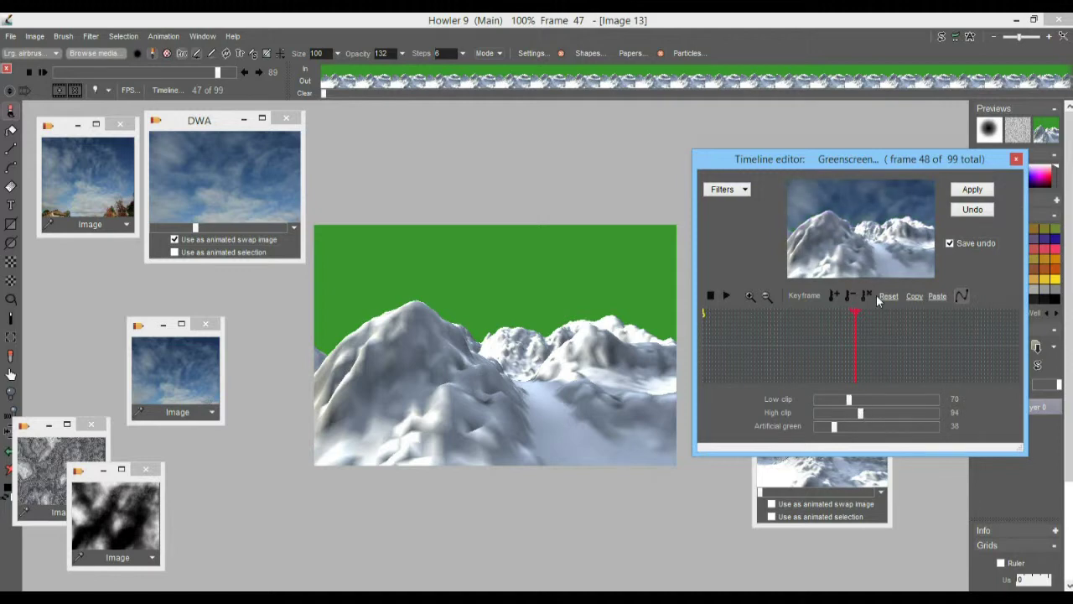
{"action": "left_click", "coordinate": [834, 297]}
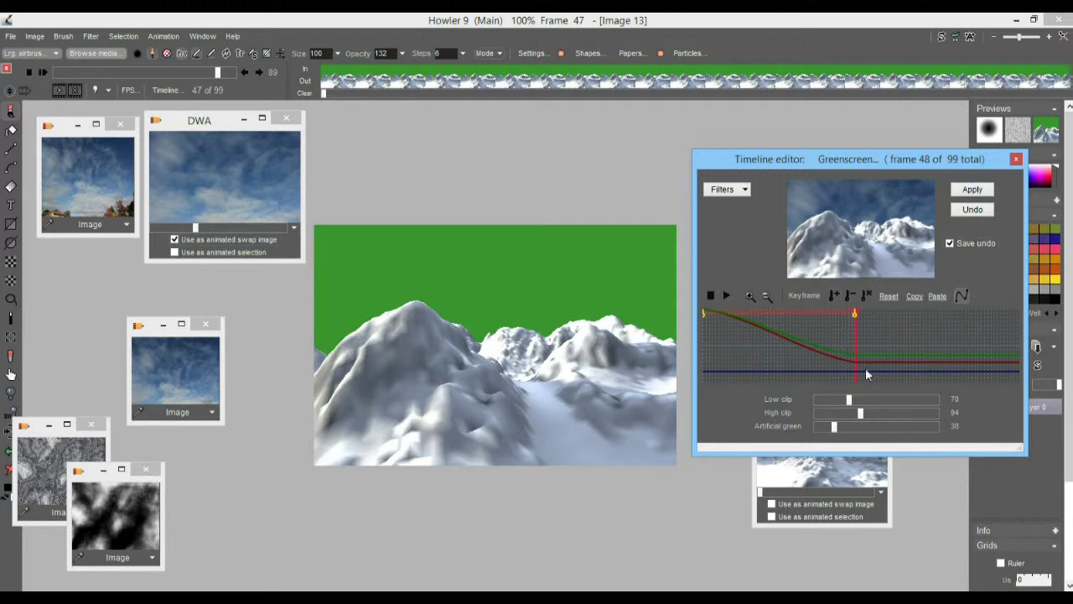
{"action": "mouse_move", "coordinate": [749, 356]}
{"action": "left_mouse_down"}
{"action": "mouse_move", "coordinate": [841, 354]}
{"action": "mouse_move", "coordinate": [806, 362]}
{"action": "mouse_move", "coordinate": [839, 357]}
{"action": "mouse_move", "coordinate": [810, 359]}
{"action": "mouse_move", "coordinate": [822, 357]}
{"action": "left_mouse_up"}
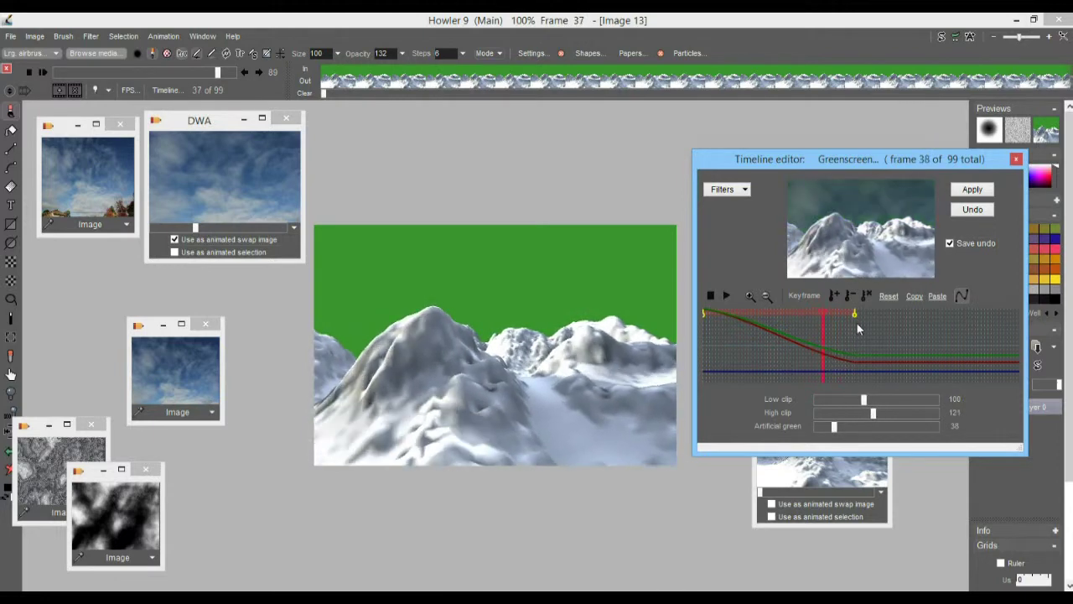
{"action": "left_click_drag", "start_coordinate": [855, 313], "coordinate": [910, 312]}
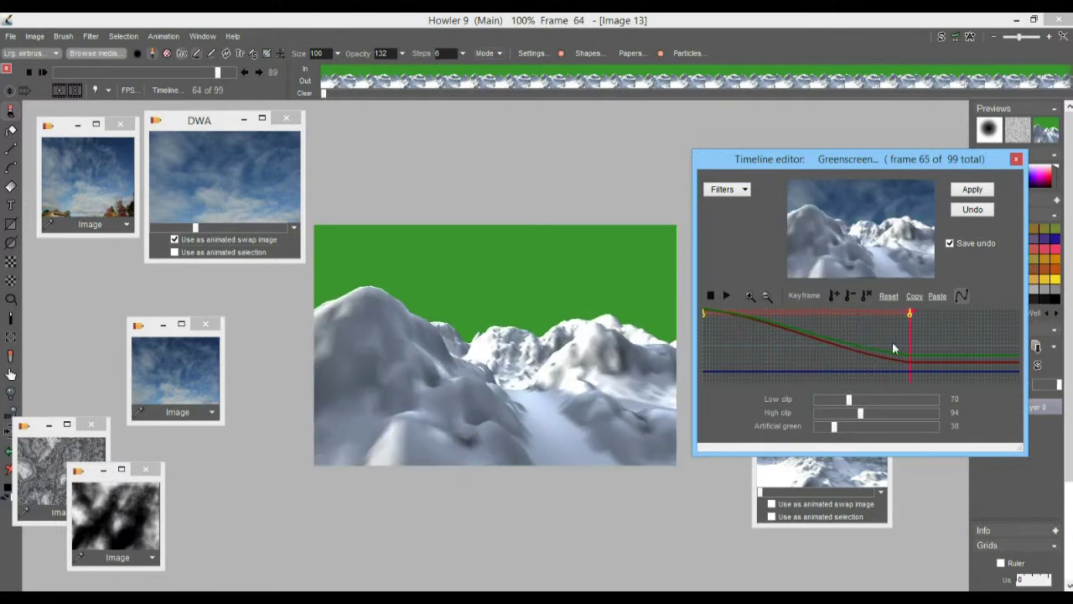
Add an intermediate Greenscreen keyframe at frame 47 with Low clip 43 and High clip 126
{"action": "mouse_move", "coordinate": [878, 414]}
{"action": "left_mouse_down"}
{"action": "mouse_move", "coordinate": [938, 407]}
{"action": "mouse_move", "coordinate": [891, 413]}
{"action": "left_mouse_up"}
{"action": "left_click", "coordinate": [852, 323]}
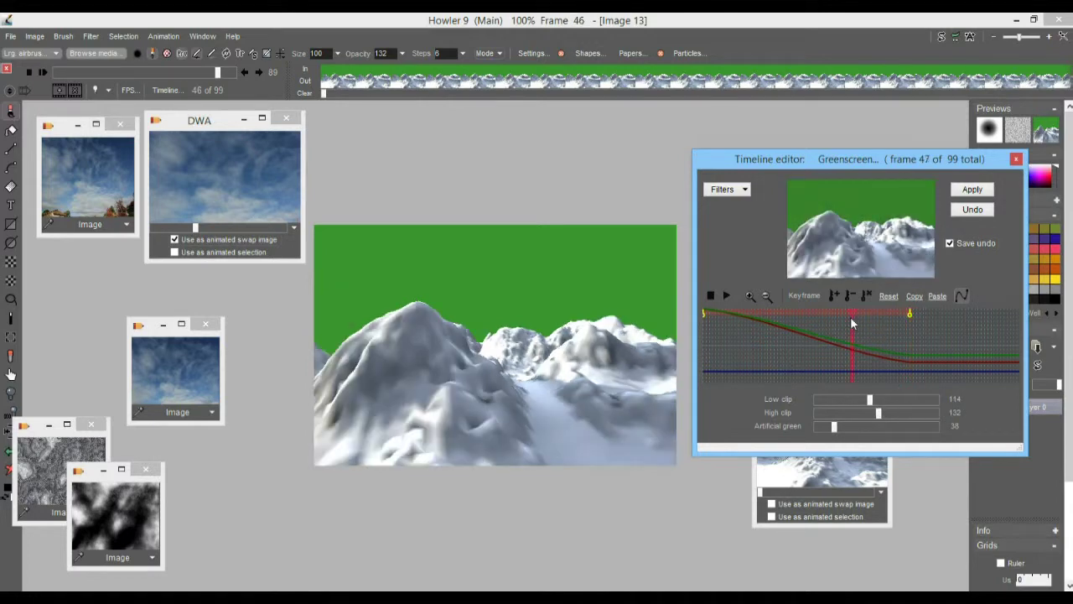
{"action": "mouse_move", "coordinate": [896, 413]}
{"action": "left_mouse_down"}
{"action": "mouse_move", "coordinate": [838, 412]}
{"action": "mouse_move", "coordinate": [886, 415]}
{"action": "left_mouse_up"}
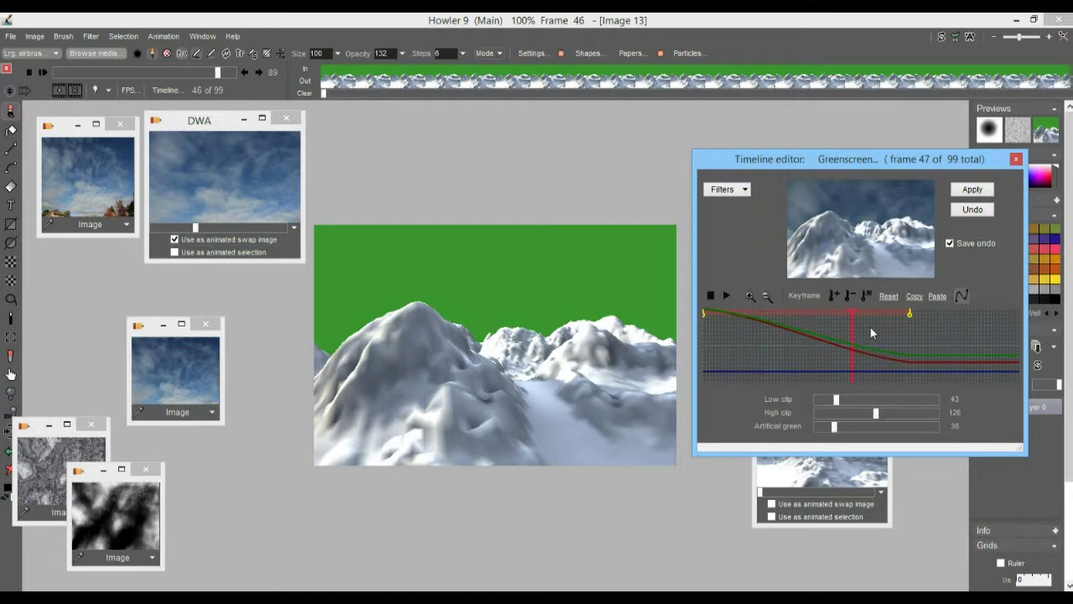
{"action": "left_click", "coordinate": [834, 294]}
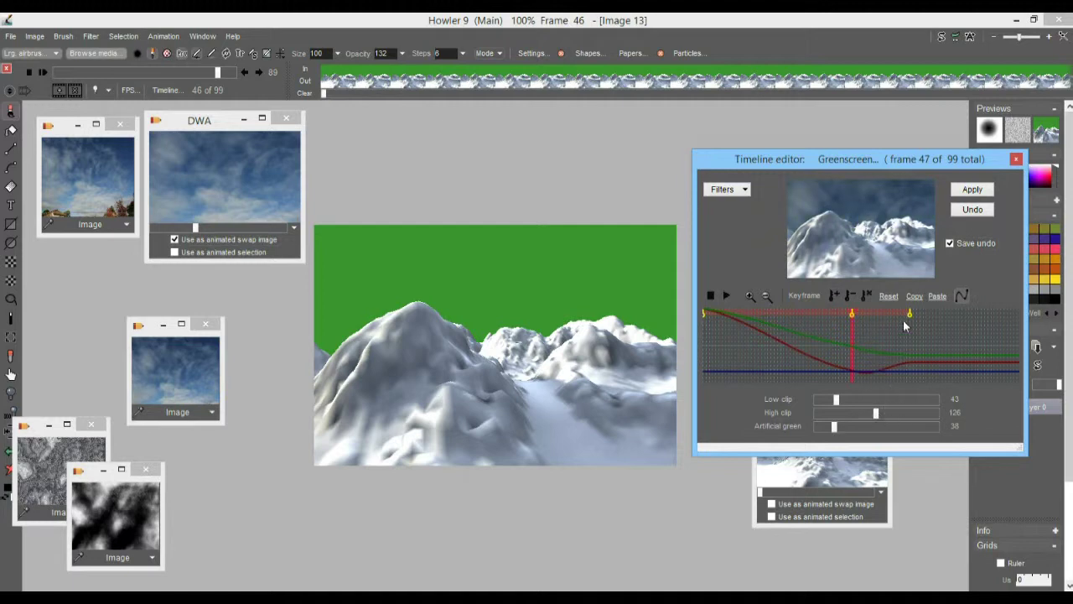
Shift the last keyframe closer to the end of the timeline and apply the Greenscreen filter to the terrain animation
{"action": "left_click_drag", "start_coordinate": [911, 315], "coordinate": [953, 316]}
{"action": "left_click_drag", "start_coordinate": [759, 354], "coordinate": [992, 354]}
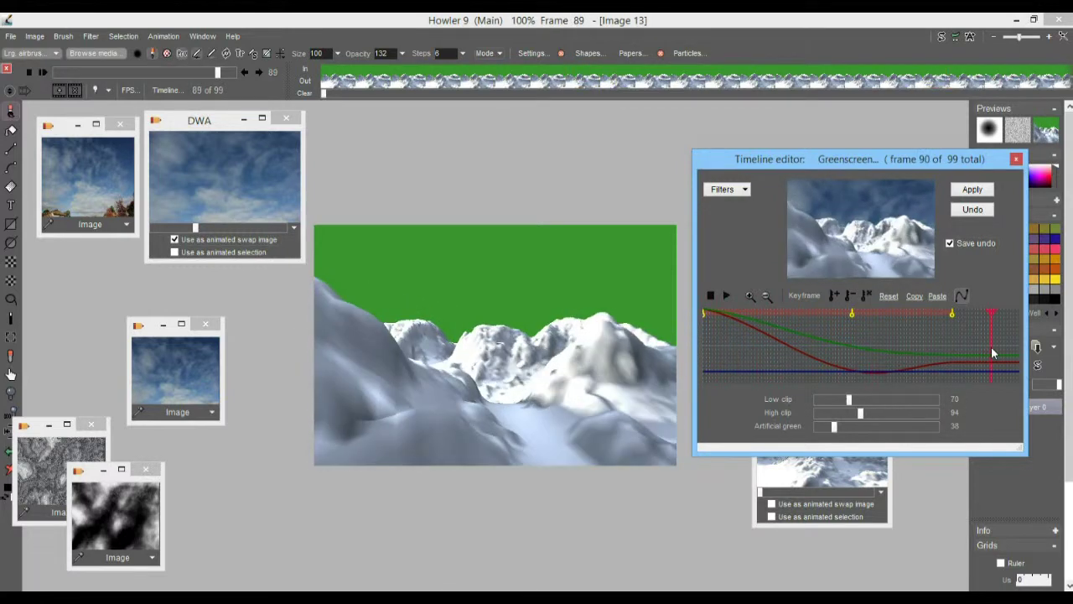
{"action": "left_click", "coordinate": [973, 191]}
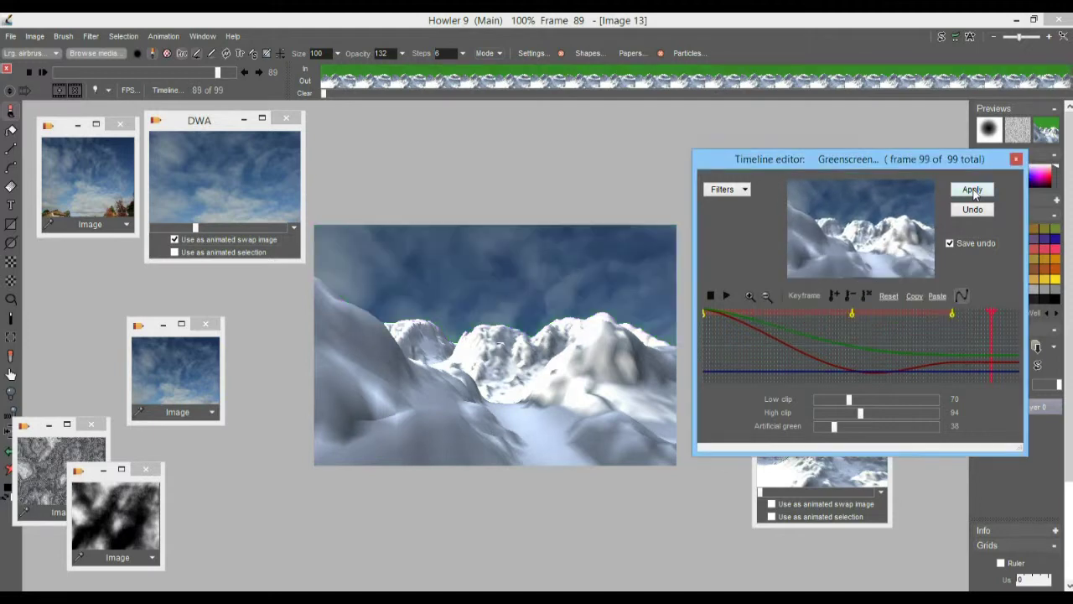
Play back the composited terrain animation and scrub the timeline to frame 32 to check the sky transition
{"action": "left_click", "coordinate": [727, 295]}
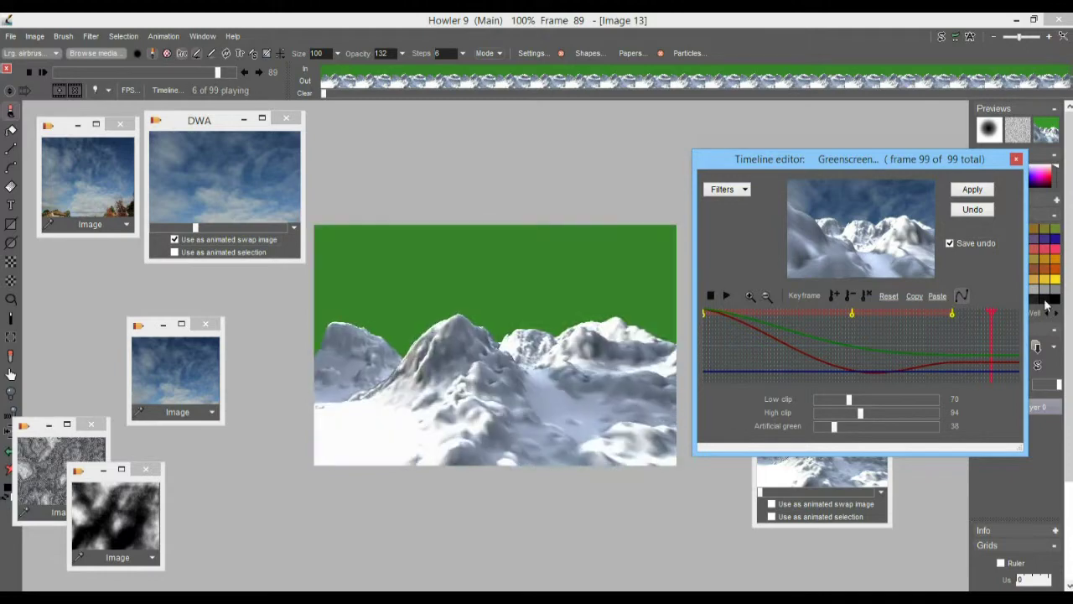
{"action": "left_click", "coordinate": [822, 358]}
{"action": "left_click_drag", "start_coordinate": [843, 346], "coordinate": [803, 347]}
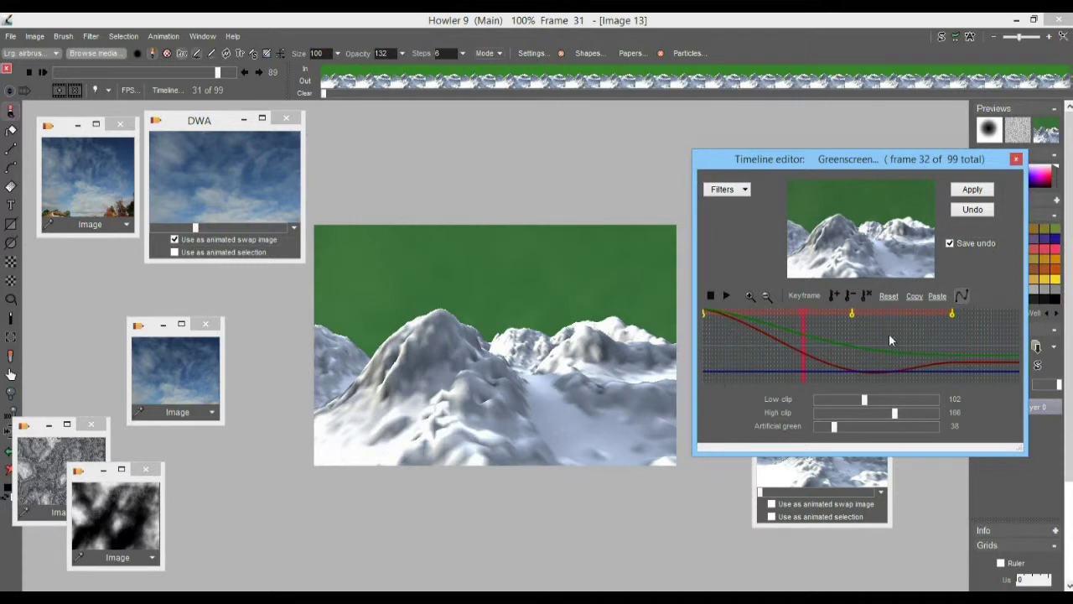
{"action": "left_click", "coordinate": [731, 191]}
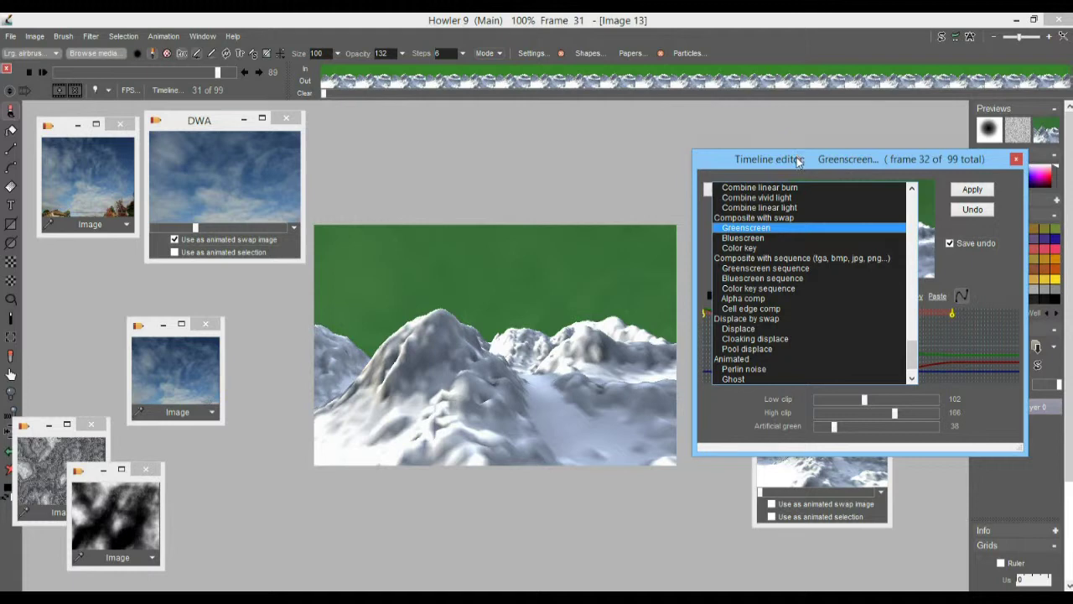
Restore the stored black-and-white elevation image and create a 99-frame animation from it at 30 fps, freeing the existing animation
{"action": "left_click", "coordinate": [136, 519]}
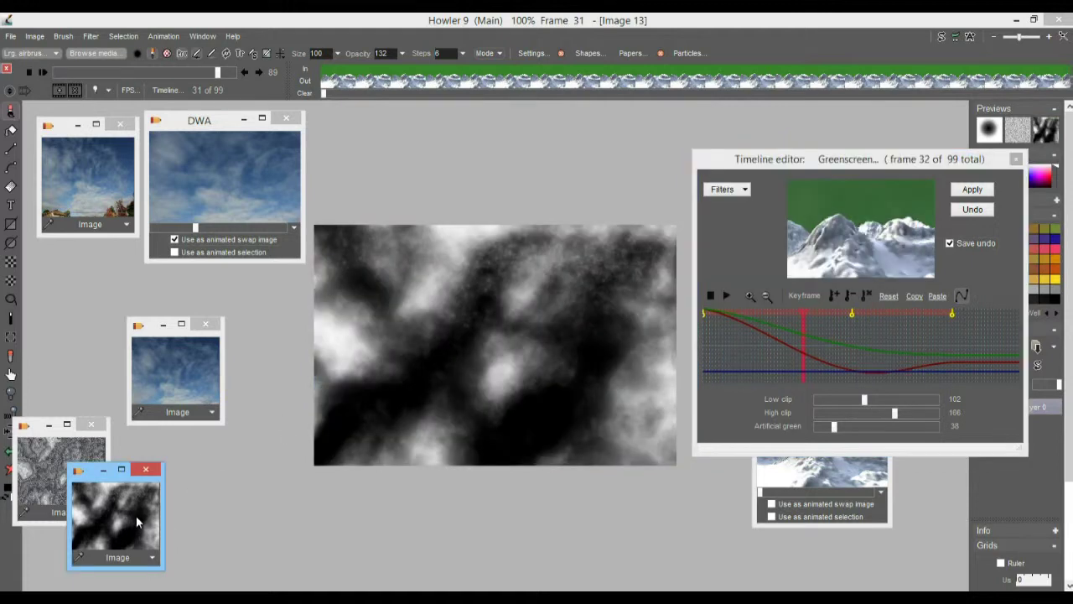
{"action": "left_click", "coordinate": [163, 36]}
{"action": "left_click", "coordinate": [238, 47]}
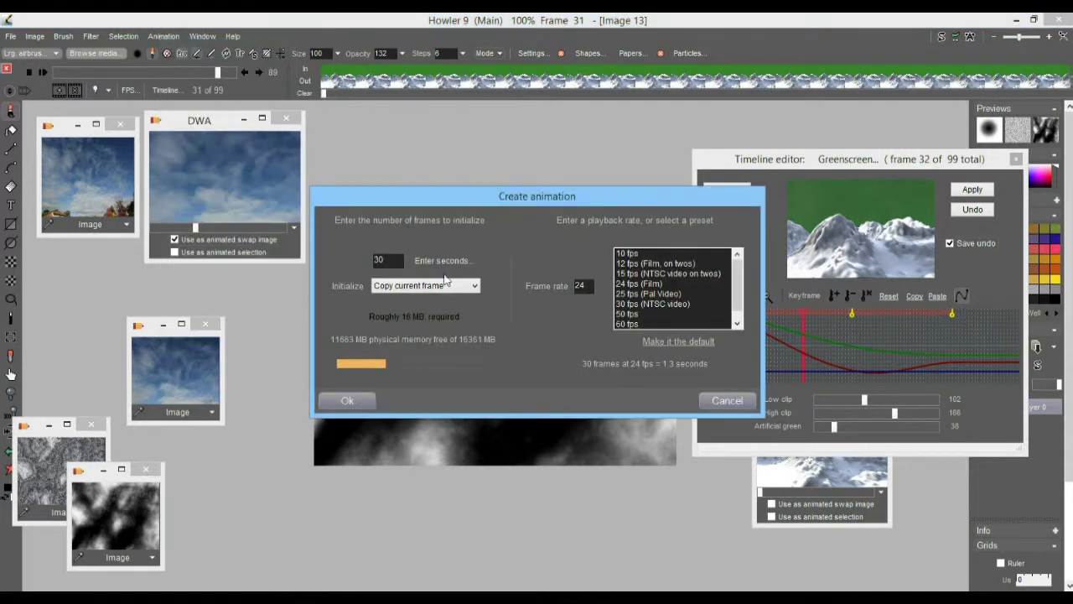
{"action": "double_click", "coordinate": [580, 286]}
{"action": "left_click", "coordinate": [635, 306]}
{"action": "double_click", "coordinate": [398, 261]}
{"action": "type", "text": "99"}
{"action": "left_click", "coordinate": [370, 401]}
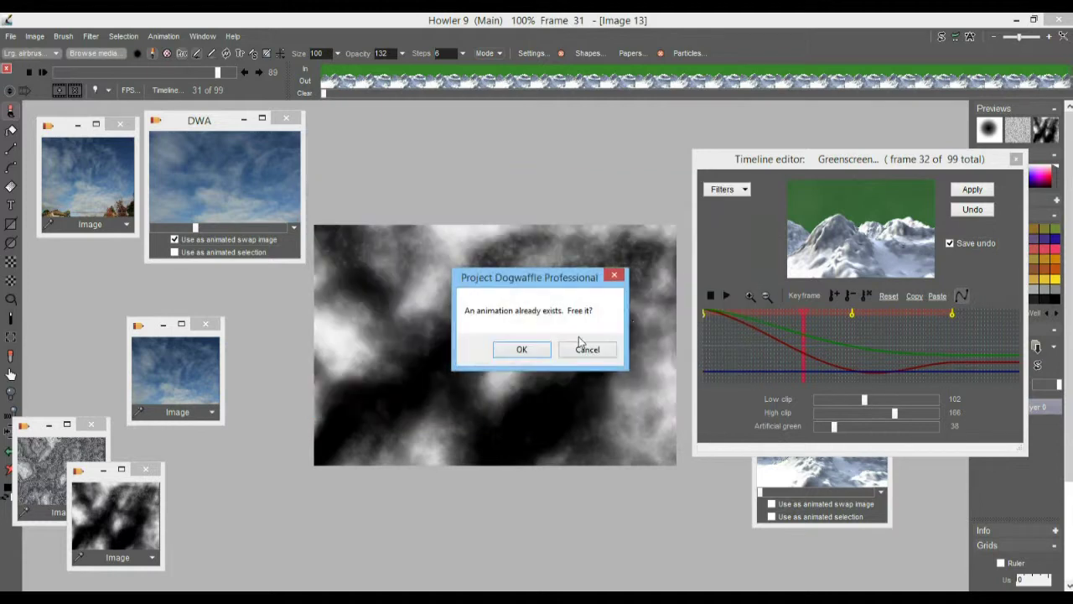
{"action": "left_click", "coordinate": [522, 351]}
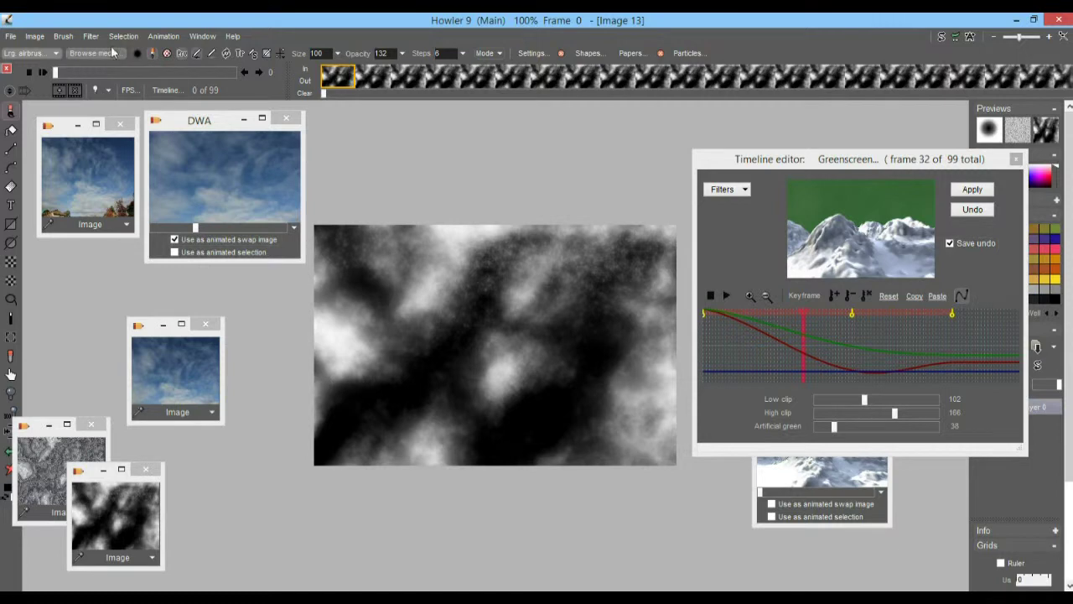
Load the 3D Designer filter into the timeline editor and move its settings window clear of the terrain preview
{"action": "left_click", "coordinate": [738, 191]}
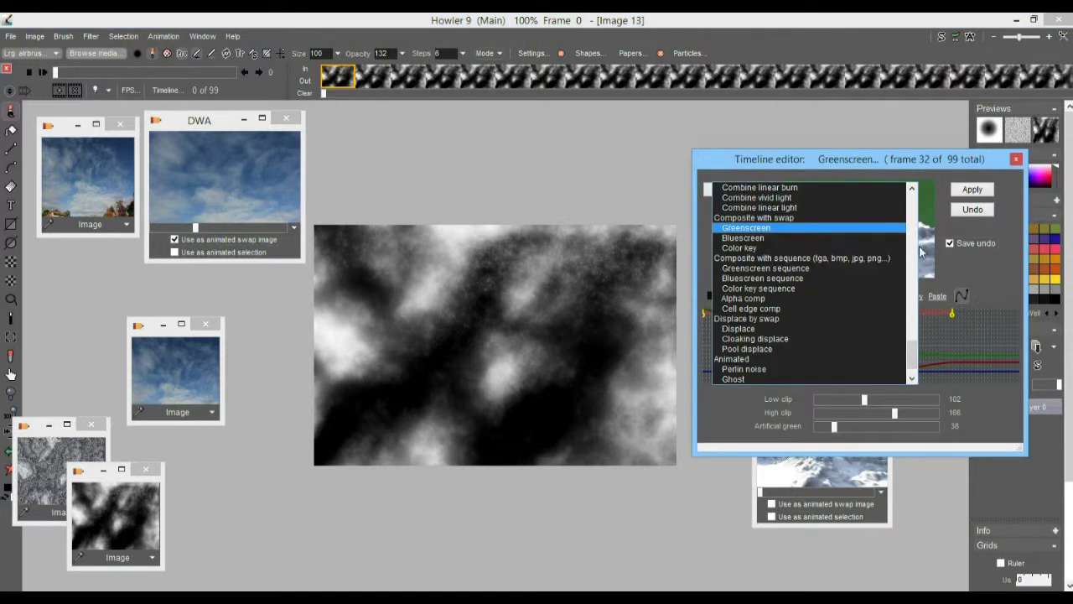
{"action": "scroll", "coordinate": [916, 333], "scroll_direction": "down", "scroll_amount": 2}
{"action": "left_click_drag", "start_coordinate": [916, 333], "coordinate": [912, 204]}
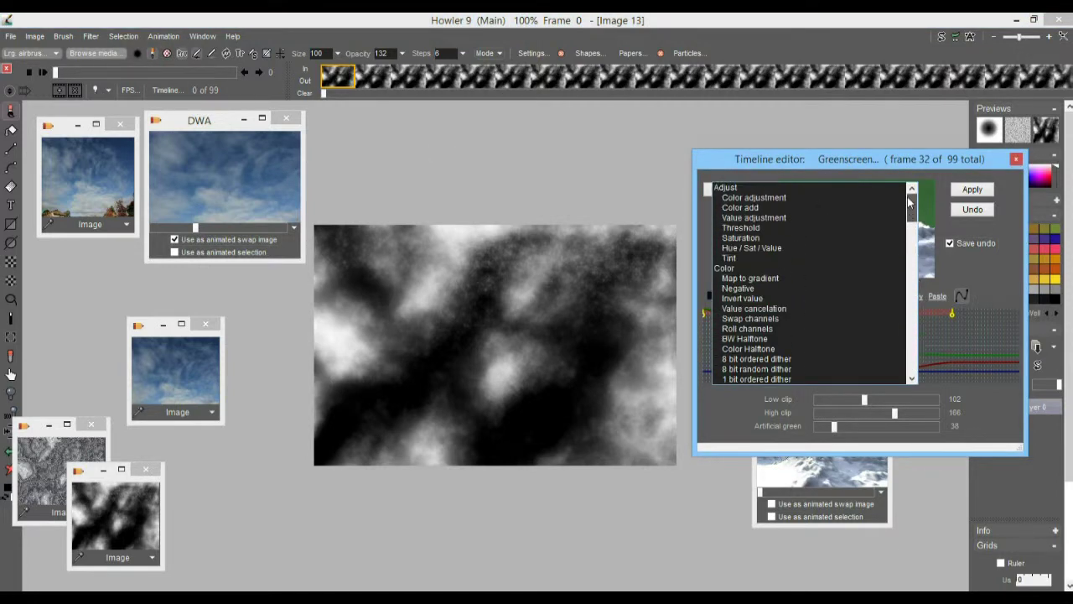
{"action": "left_click", "coordinate": [912, 335]}
{"action": "scroll", "coordinate": [913, 336], "scroll_direction": "down", "scroll_amount": 3}
{"action": "left_click", "coordinate": [752, 237]}
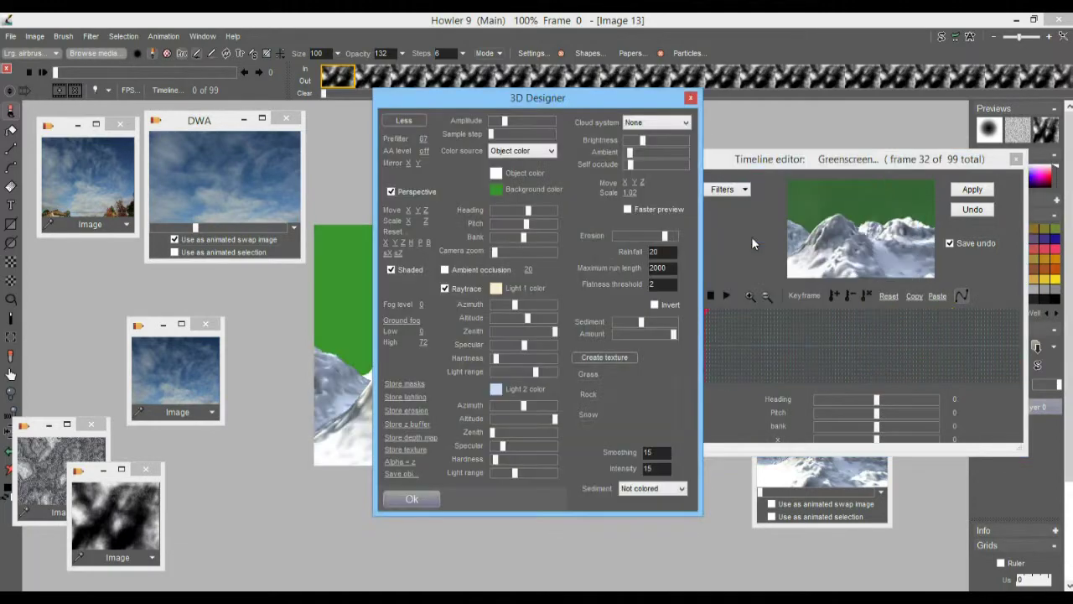
{"action": "left_click_drag", "start_coordinate": [463, 101], "coordinate": [783, 107]}
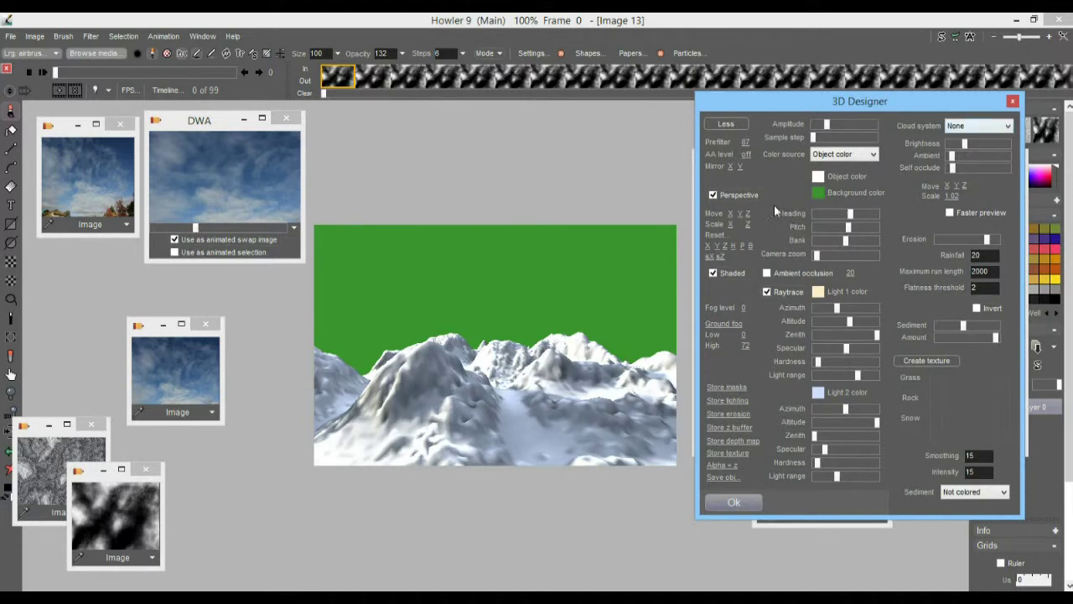
Add the Sky_Puffies.cld cloud system to the terrain and reduce its brightness, ambient and self-occlusion
{"action": "left_click", "coordinate": [1007, 125]}
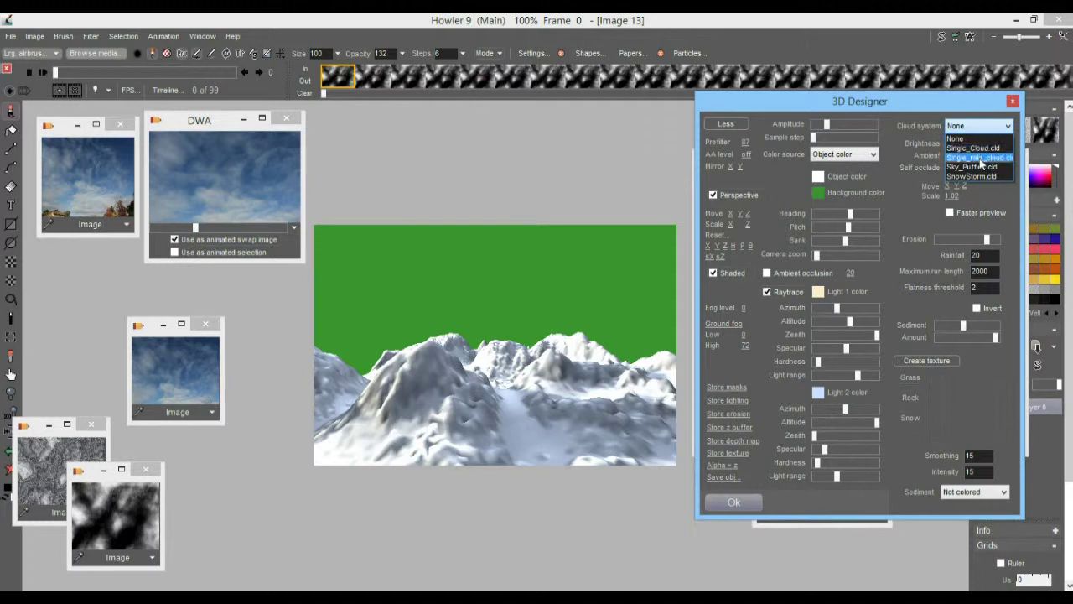
{"action": "left_click", "coordinate": [977, 166]}
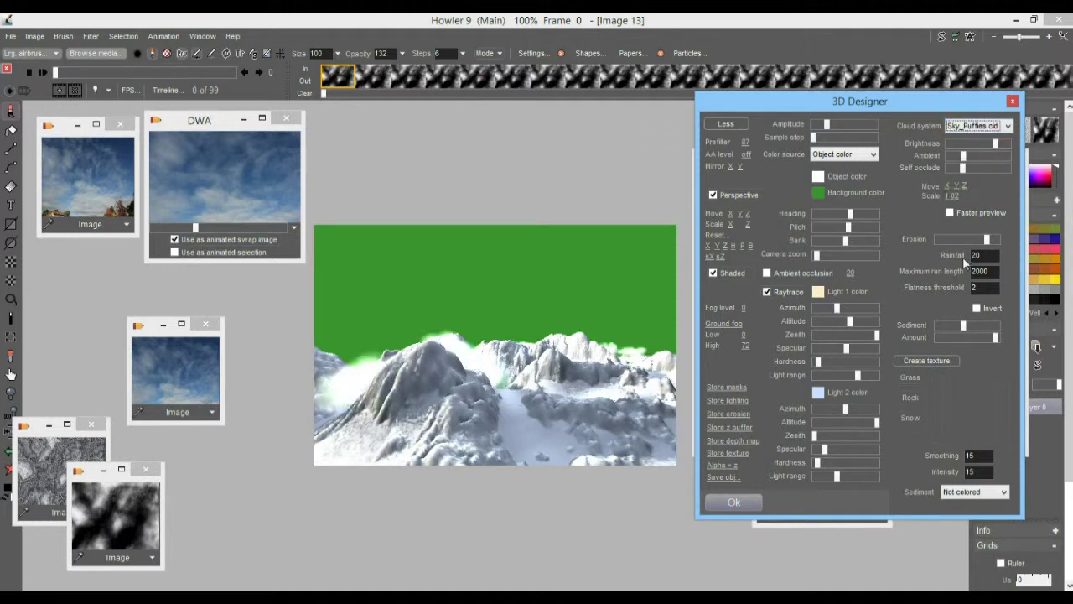
{"action": "left_click", "coordinate": [965, 145]}
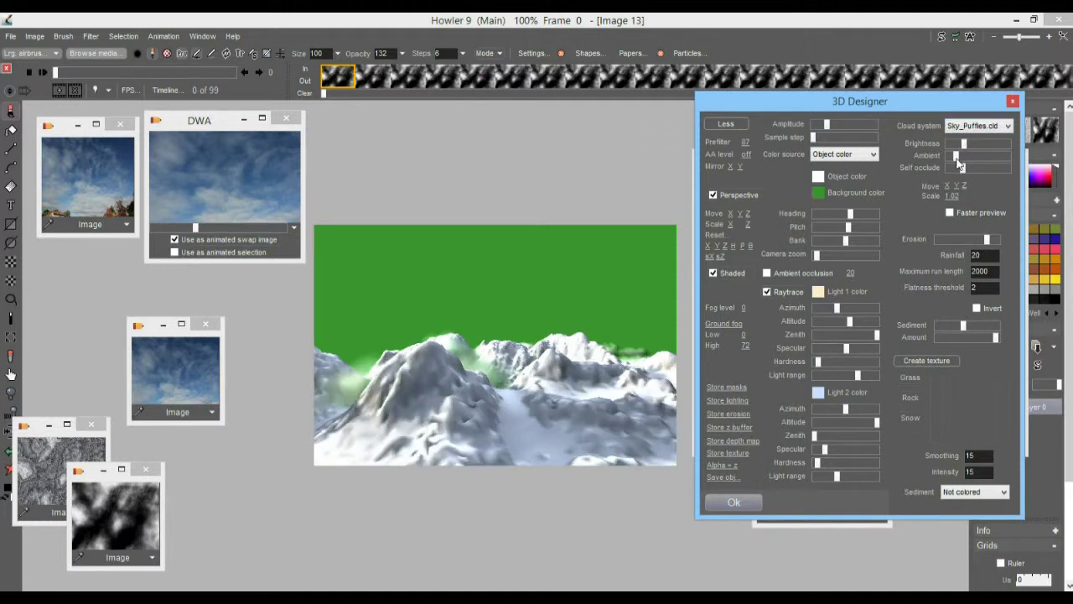
{"action": "left_click_drag", "start_coordinate": [962, 169], "coordinate": [954, 171]}
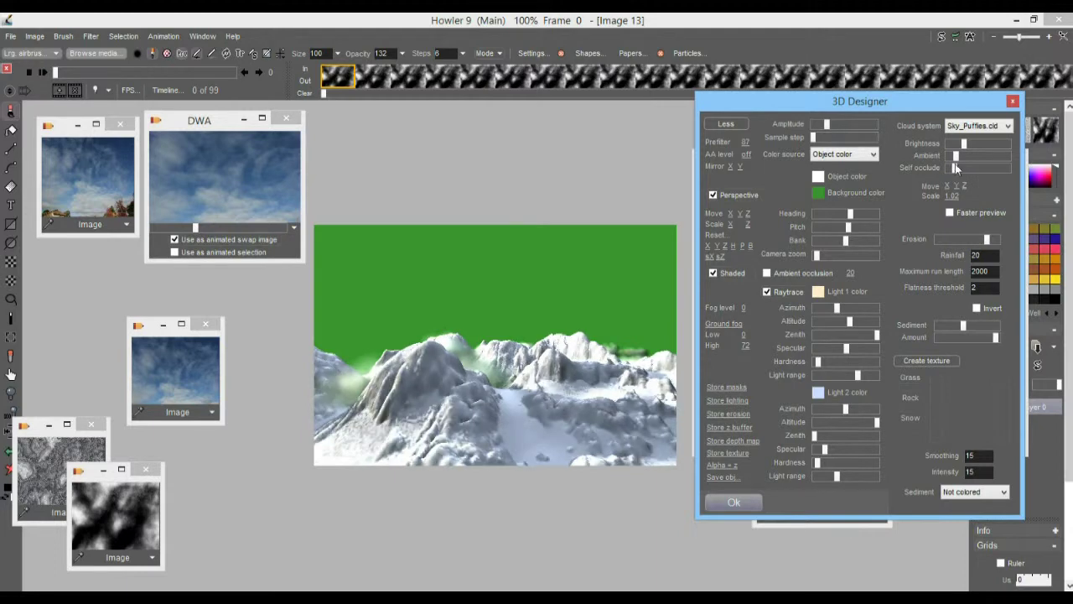
Reposition the clouds around the front peak and fine-tune their brightness and ambient levels
{"action": "left_click_drag", "start_coordinate": [967, 187], "coordinate": [979, 187]}
{"action": "left_click", "coordinate": [971, 144]}
{"action": "left_click_drag", "start_coordinate": [970, 144], "coordinate": [965, 148]}
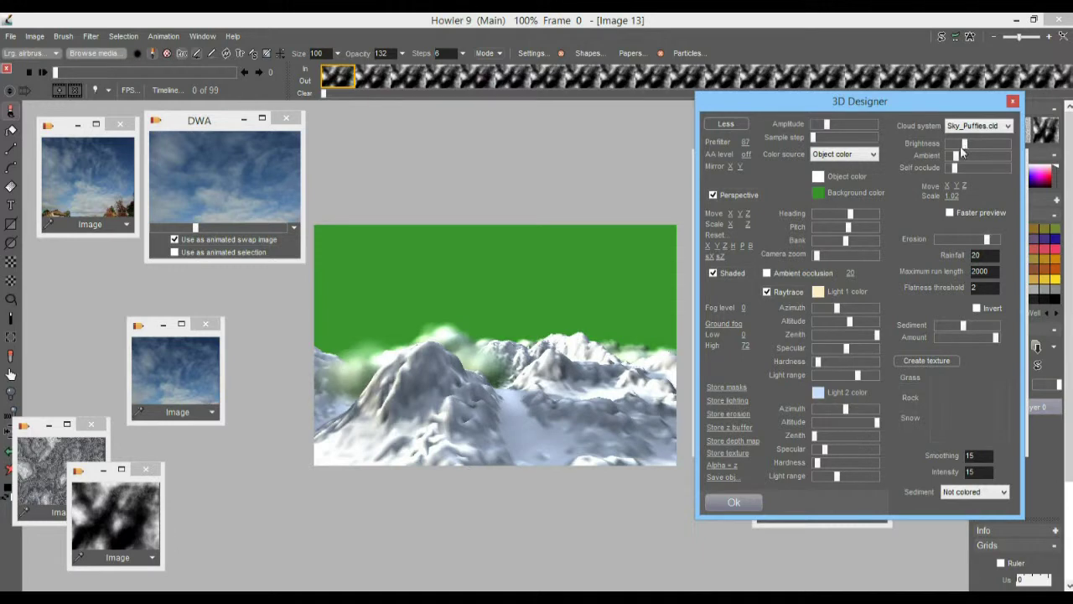
{"action": "left_click", "coordinate": [955, 156]}
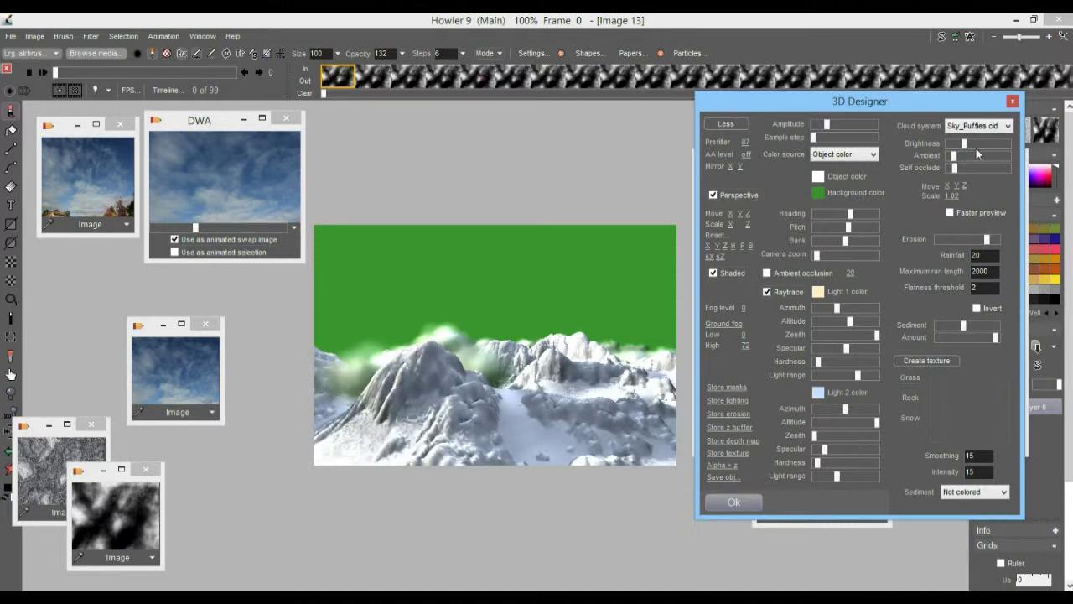
{"action": "left_click", "coordinate": [961, 144]}
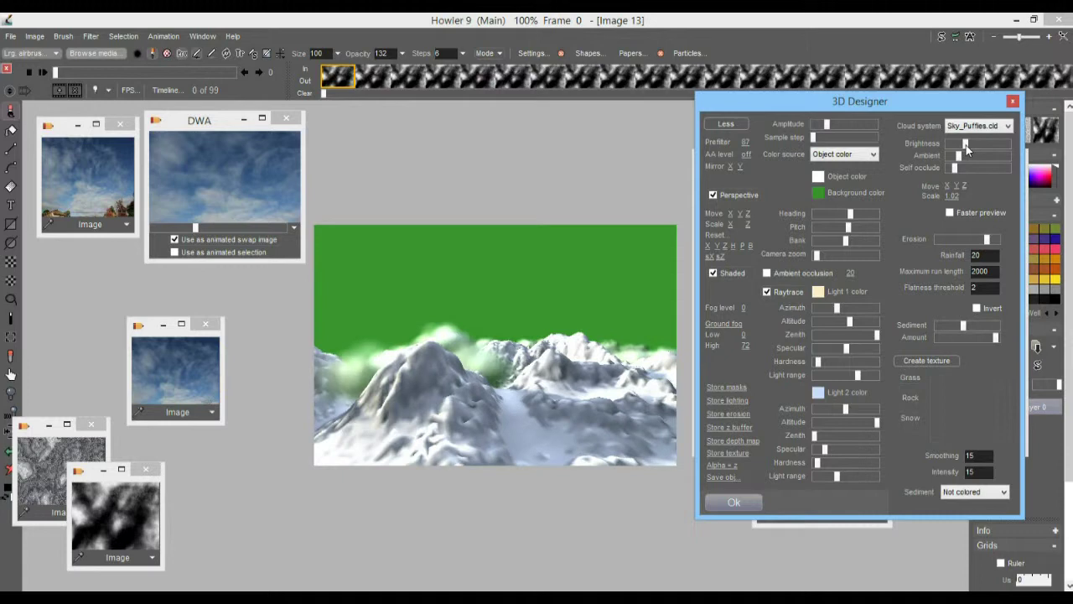
{"action": "left_click_drag", "start_coordinate": [966, 145], "coordinate": [961, 146]}
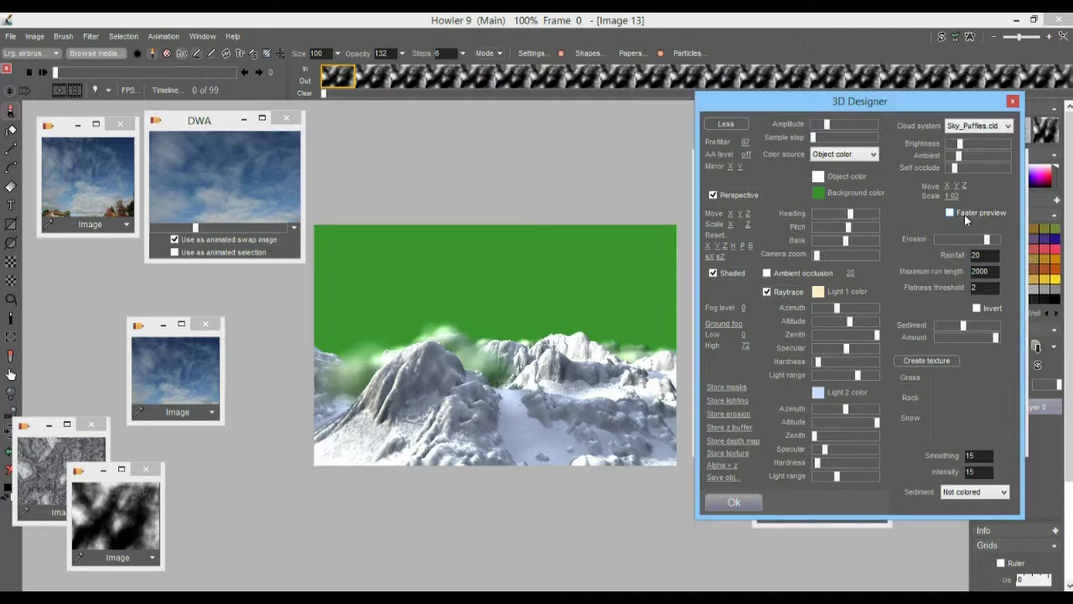
{"action": "left_click_drag", "start_coordinate": [956, 186], "coordinate": [998, 195]}
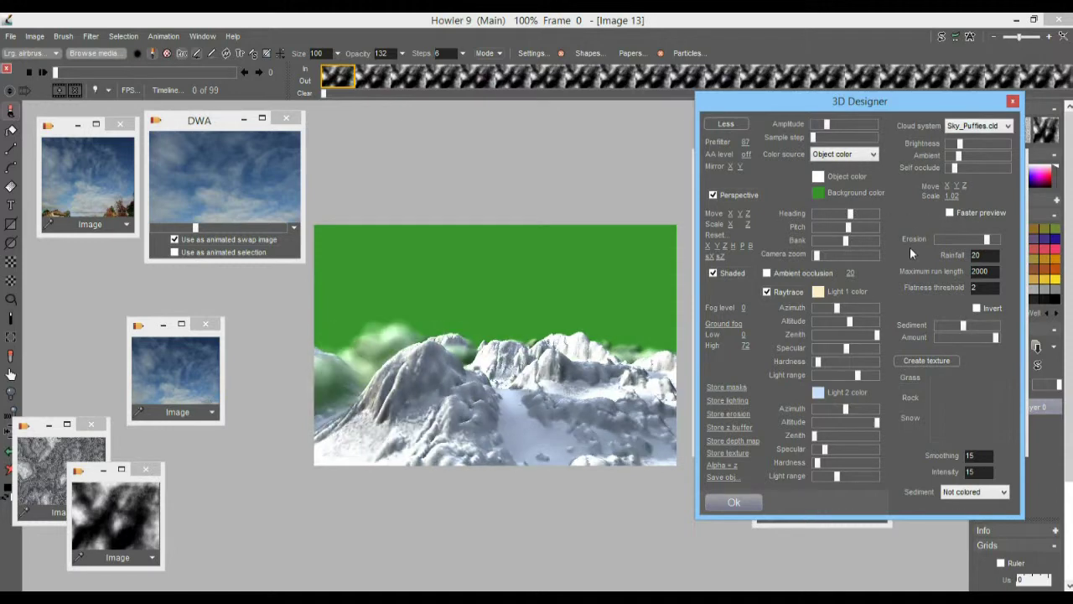
{"action": "left_click_drag", "start_coordinate": [952, 186], "coordinate": [916, 212]}
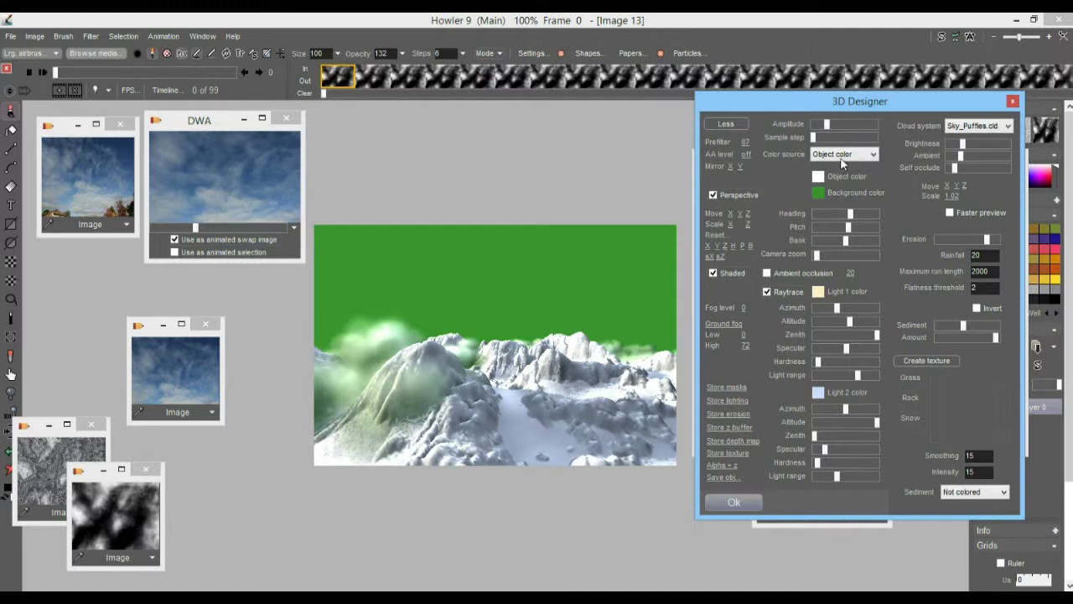
Raise the terrain amplitude for much taller peaks and slightly adjust the heading, pitch and cloud lighting to suit
{"action": "left_click_drag", "start_coordinate": [835, 124], "coordinate": [850, 125]}
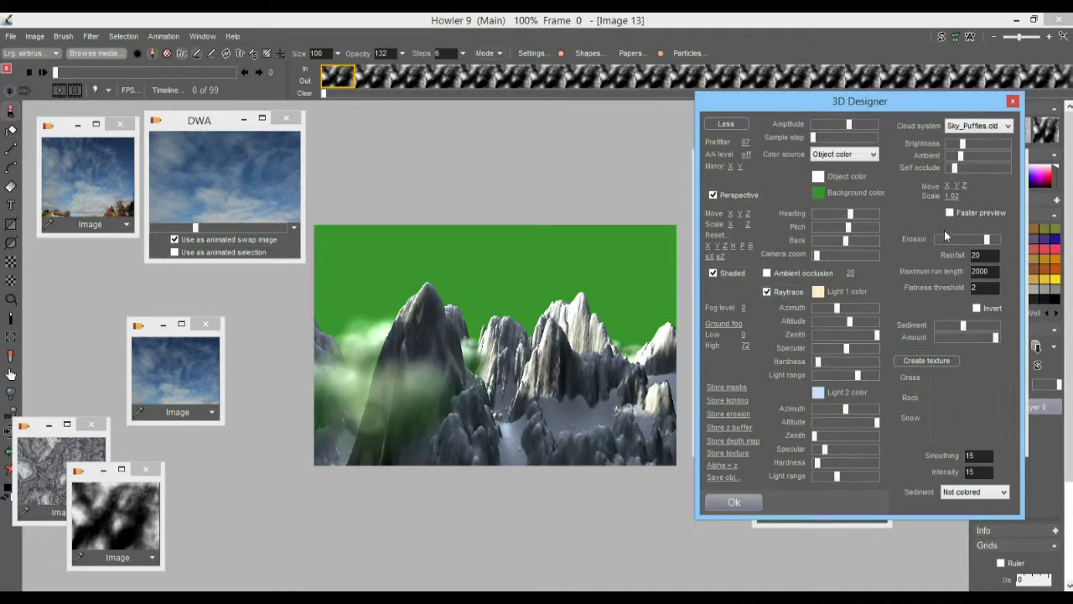
{"action": "left_click", "coordinate": [852, 213]}
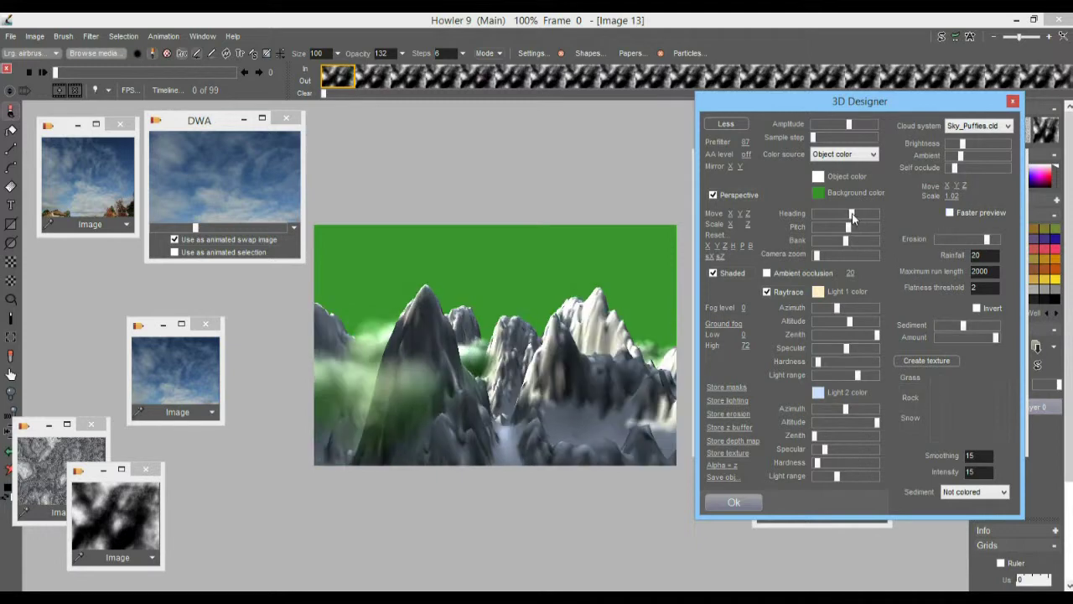
{"action": "left_click_drag", "start_coordinate": [846, 227], "coordinate": [850, 228]}
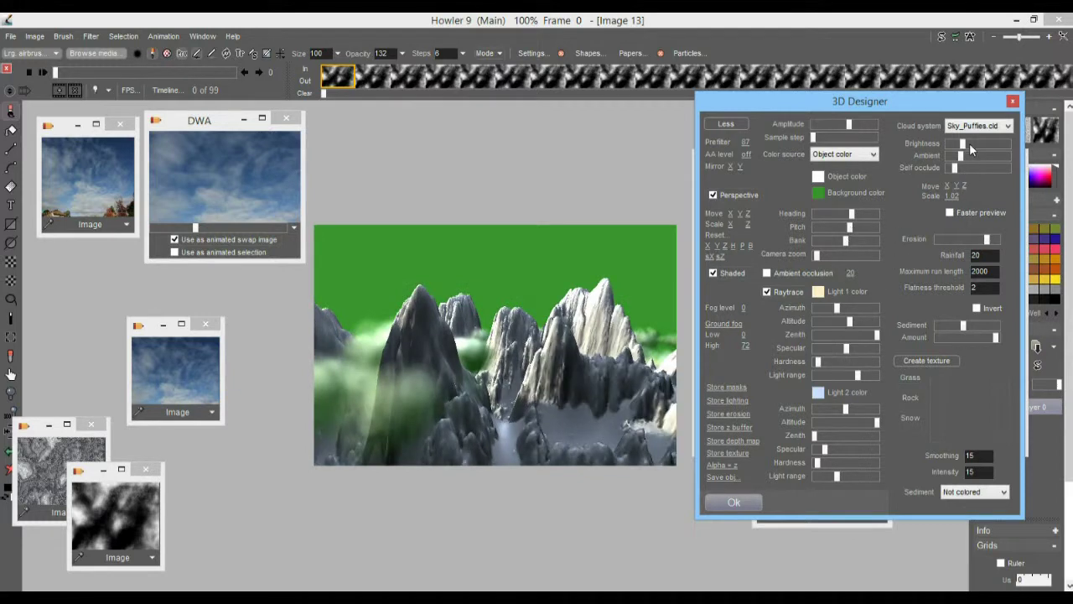
{"action": "left_click_drag", "start_coordinate": [965, 153], "coordinate": [961, 151]}
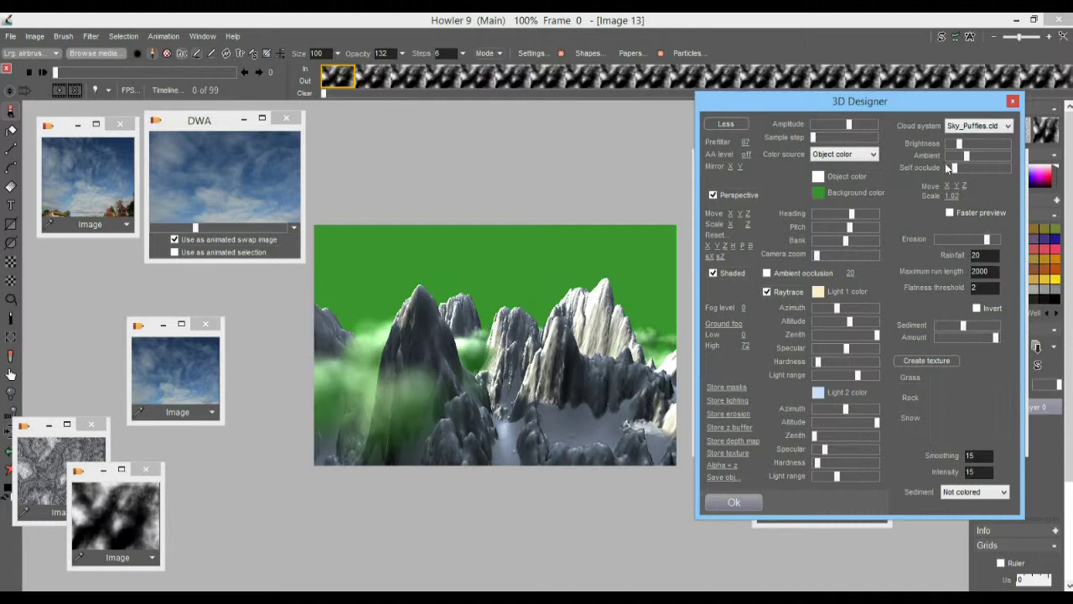
Change the terrain scene's background color from green to a medium sky blue
{"action": "left_click", "coordinate": [820, 194]}
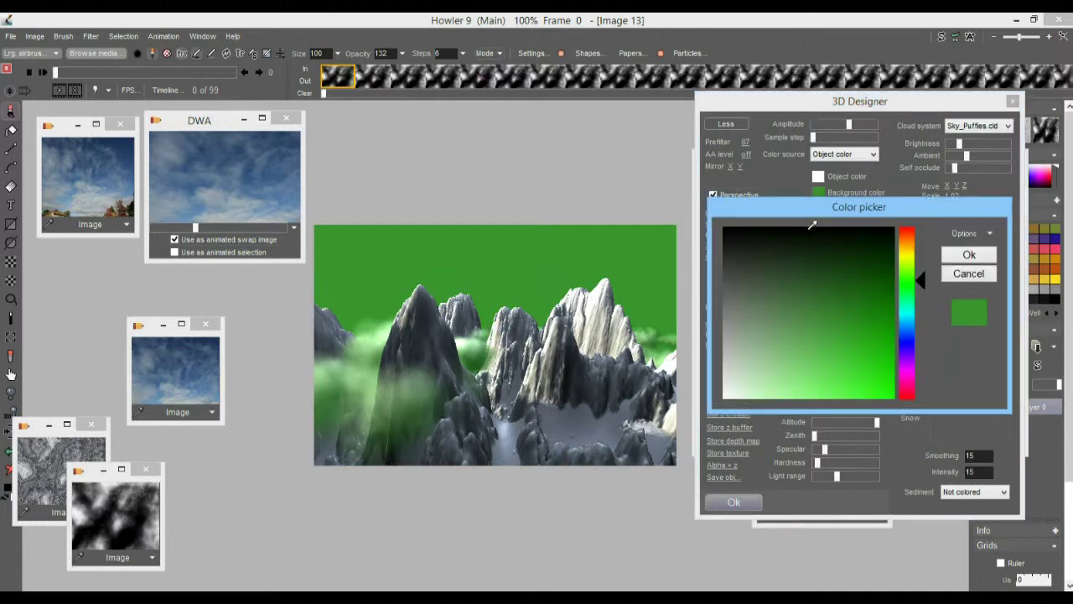
{"action": "left_click", "coordinate": [907, 337]}
{"action": "left_click", "coordinate": [808, 375]}
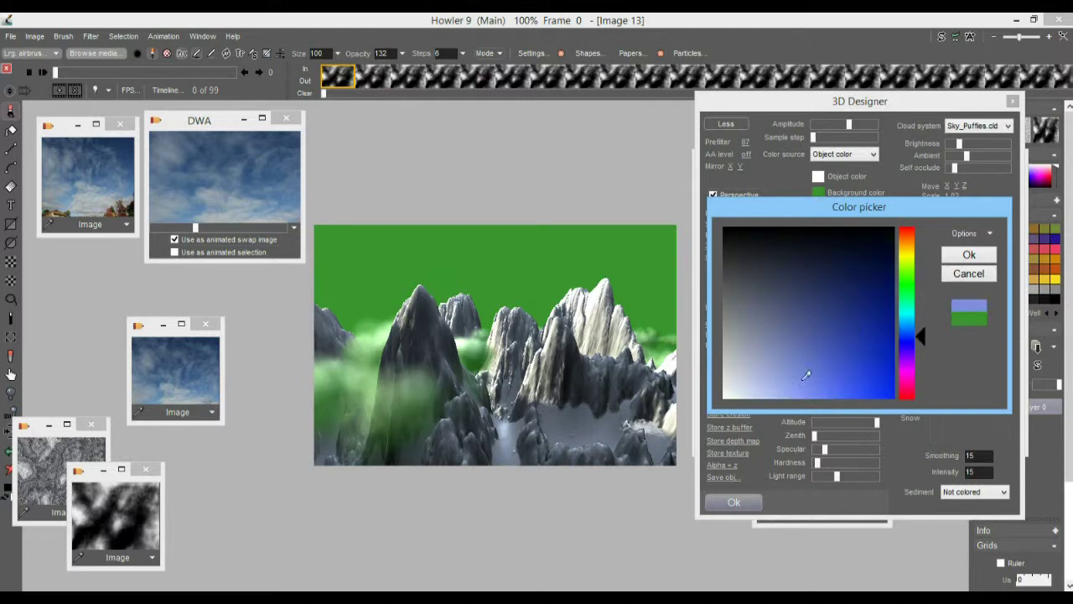
{"action": "left_click", "coordinate": [823, 367]}
{"action": "left_click", "coordinate": [844, 371]}
{"action": "left_click", "coordinate": [969, 254]}
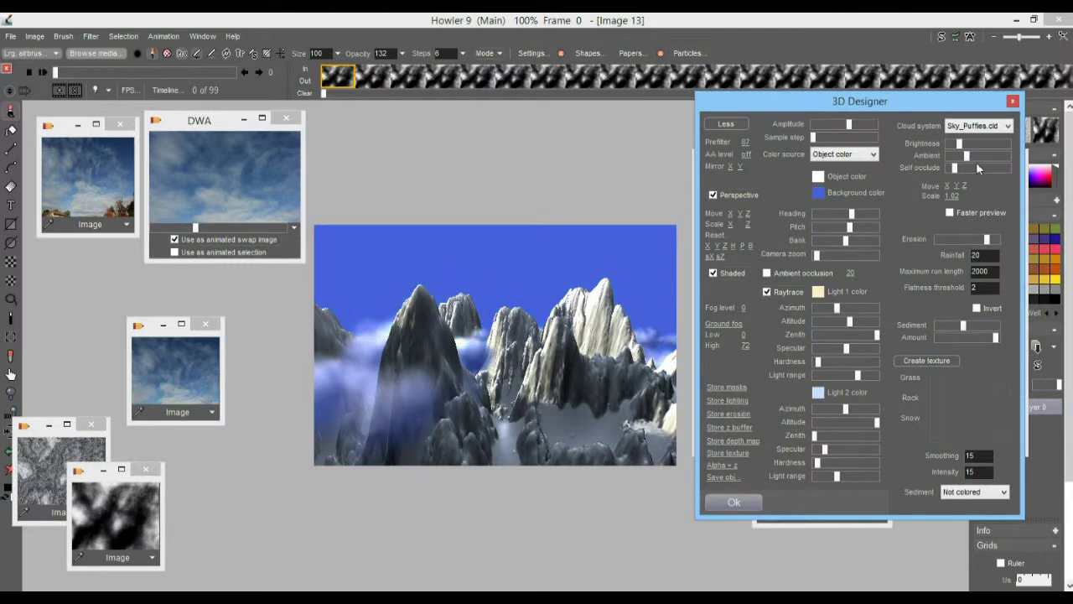
Slightly increase the clouds' self-occlusion and shift the terrain in depth and sideways to reframe the peaks
{"action": "left_click_drag", "start_coordinate": [955, 167], "coordinate": [971, 168]}
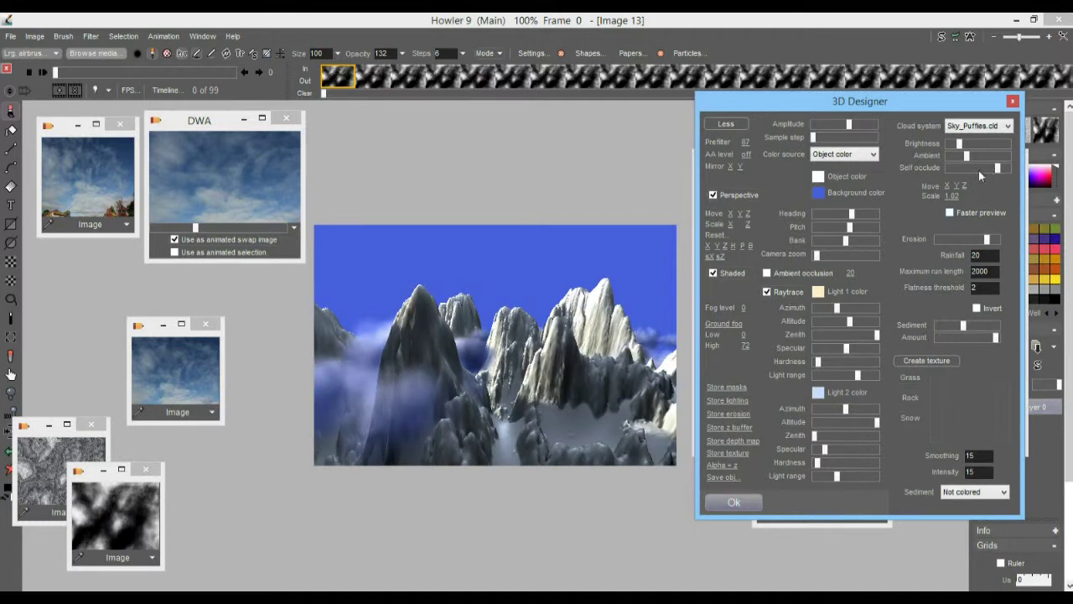
{"action": "mouse_move", "coordinate": [973, 169]}
{"action": "left_mouse_down"}
{"action": "mouse_move", "coordinate": [961, 171]}
{"action": "mouse_move", "coordinate": [979, 158]}
{"action": "mouse_move", "coordinate": [968, 144]}
{"action": "left_mouse_up"}
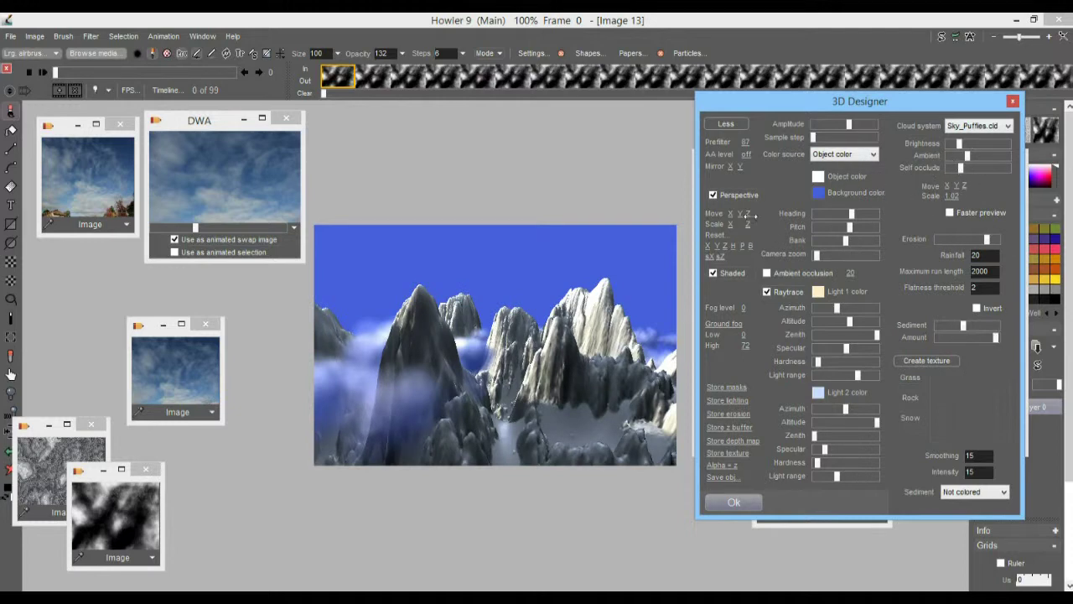
{"action": "left_click_drag", "start_coordinate": [791, 211], "coordinate": [787, 243]}
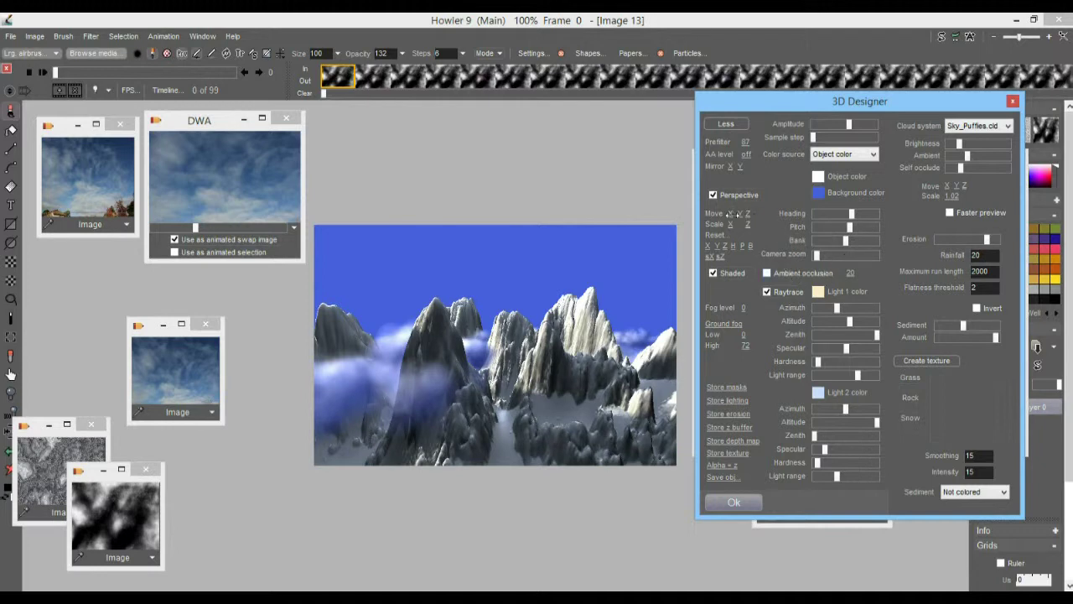
{"action": "left_click_drag", "start_coordinate": [731, 215], "coordinate": [657, 234]}
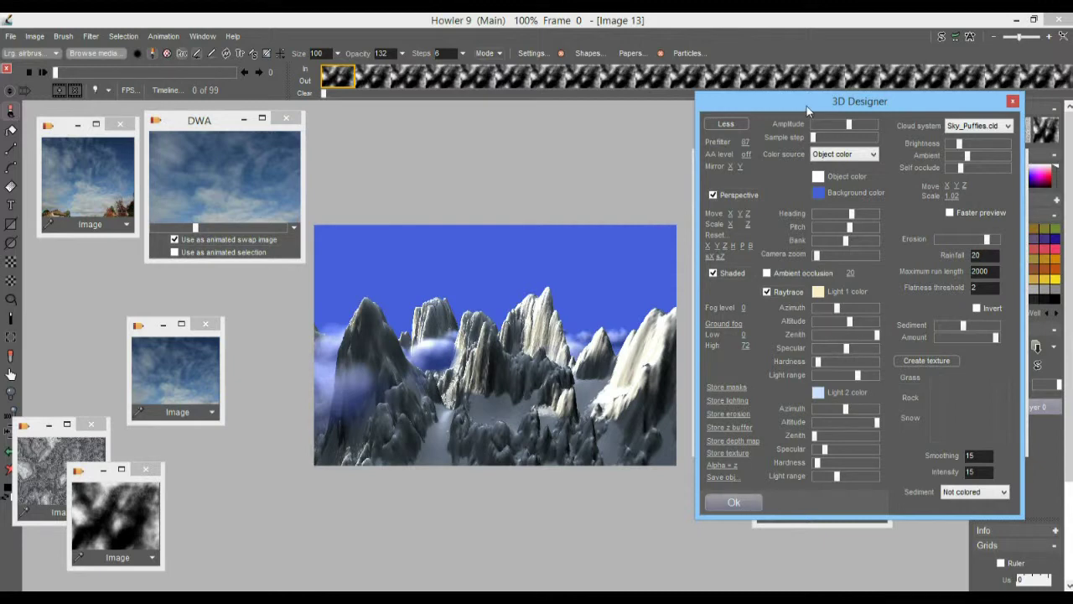
Refine the terrain with an AA level of 3, more erosion sediment and a wider X scale
{"action": "left_click_drag", "start_coordinate": [749, 156], "coordinate": [786, 146]}
{"action": "left_click", "coordinate": [987, 240]}
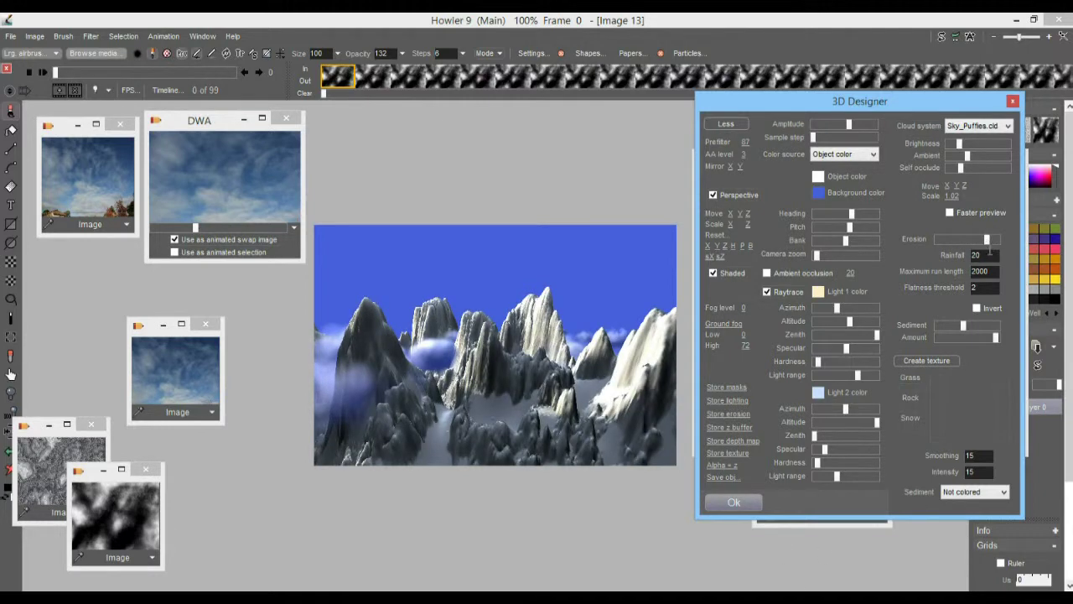
{"action": "left_click", "coordinate": [988, 325]}
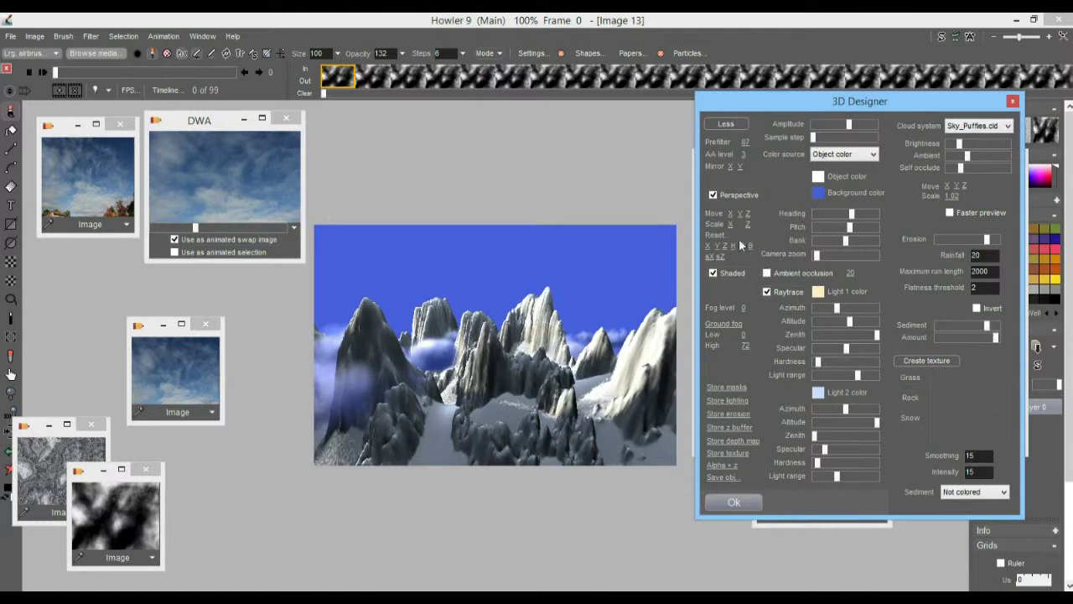
{"action": "left_click_drag", "start_coordinate": [733, 225], "coordinate": [775, 226]}
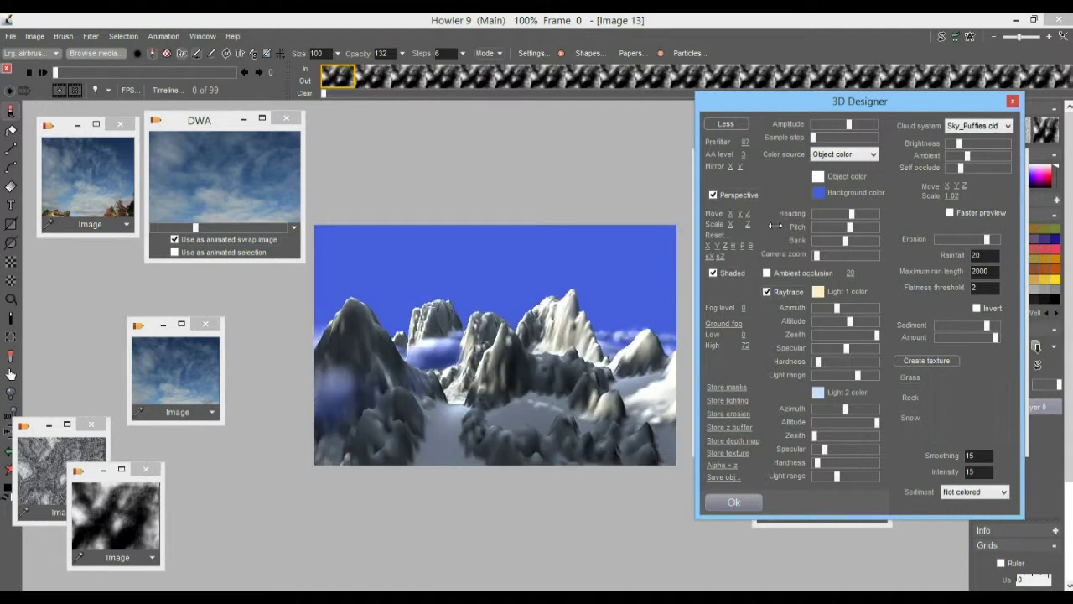
Accept the 3D Designer settings and keyframe the camera on the first frame with heading 22, pitch 6 and z 111
{"action": "left_click", "coordinate": [734, 503]}
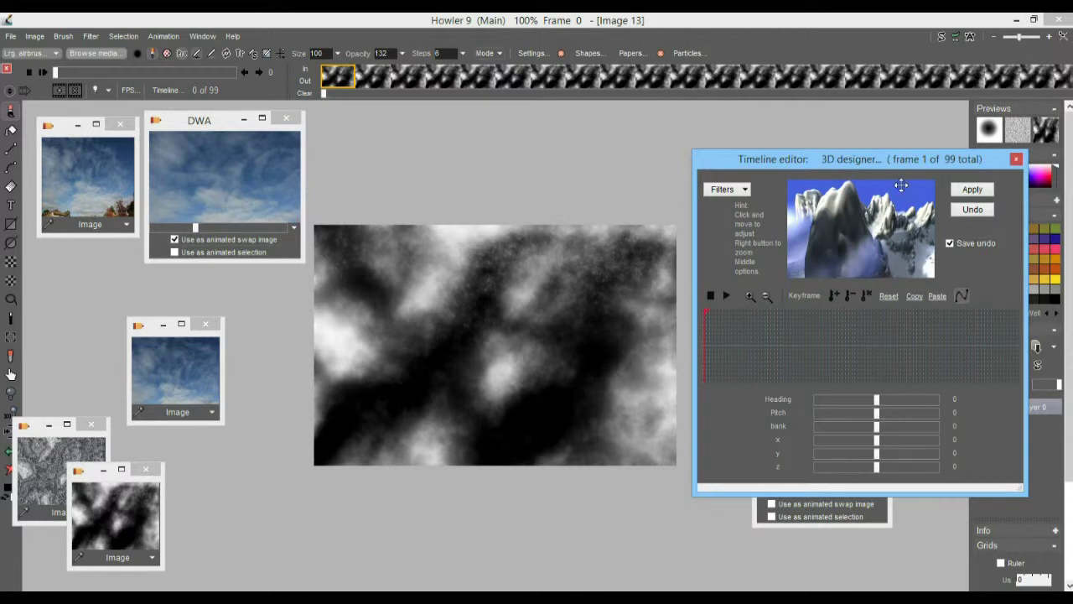
{"action": "mouse_move", "coordinate": [870, 242]}
{"action": "left_mouse_down"}
{"action": "mouse_move", "coordinate": [876, 233]}
{"action": "mouse_move", "coordinate": [869, 241]}
{"action": "left_mouse_up"}
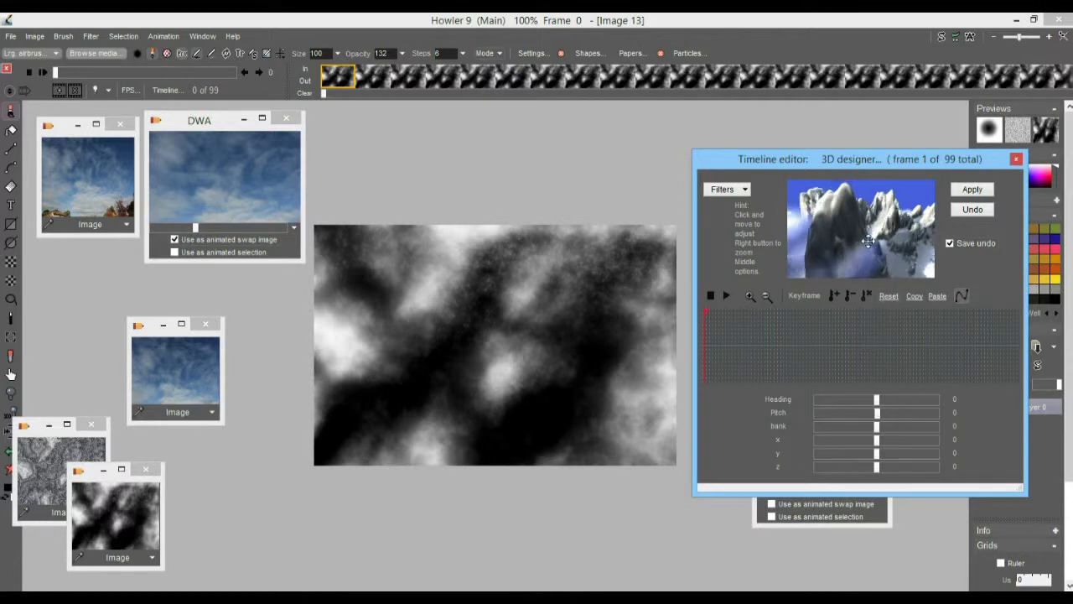
{"action": "mouse_move", "coordinate": [878, 468]}
{"action": "left_mouse_down"}
{"action": "mouse_move", "coordinate": [927, 469]}
{"action": "mouse_move", "coordinate": [886, 476]}
{"action": "left_mouse_up"}
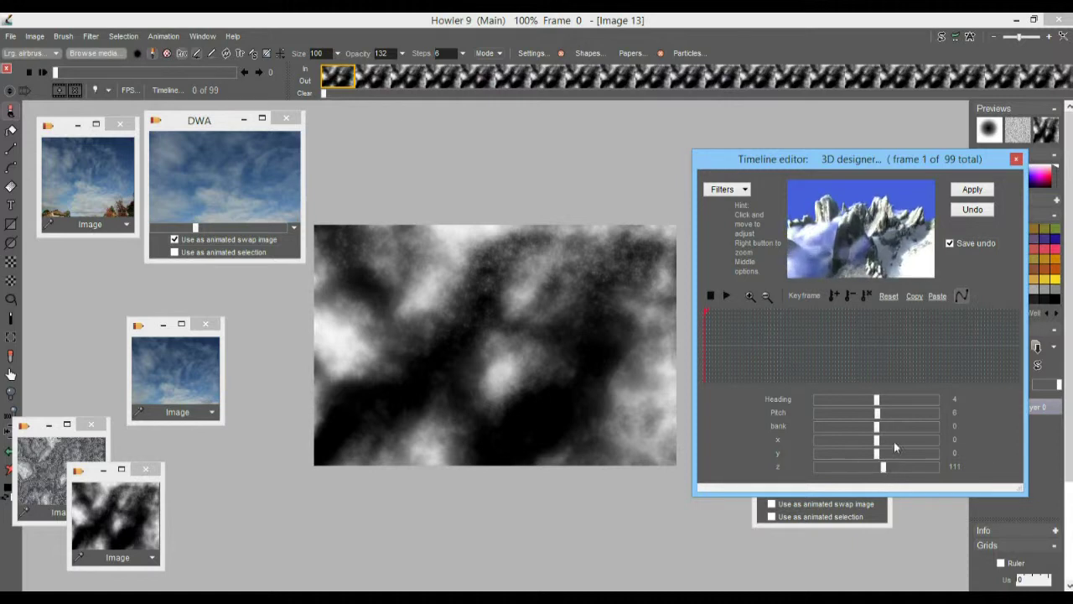
{"action": "left_click_drag", "start_coordinate": [914, 243], "coordinate": [883, 243]}
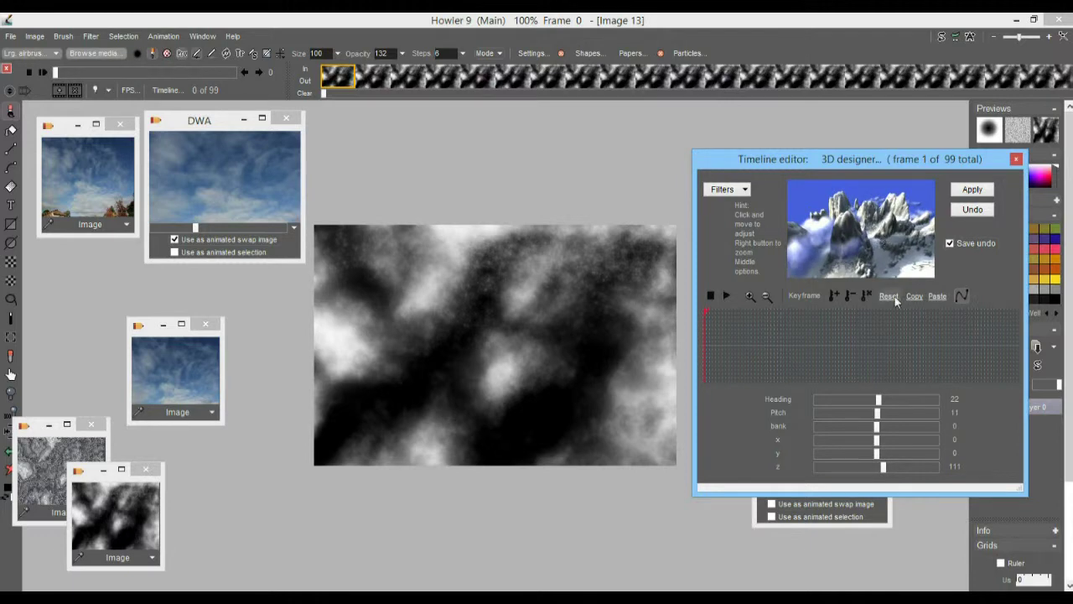
{"action": "left_click_drag", "start_coordinate": [900, 252], "coordinate": [899, 250]}
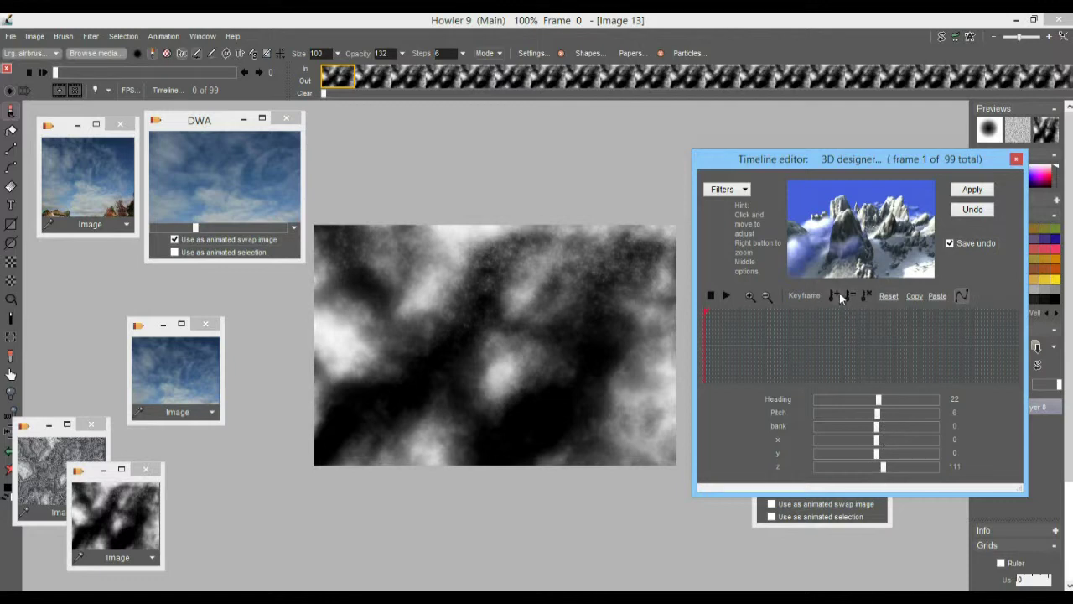
Add a camera keyframe on frame 99 with heading 15, pitch 7, x -34, y 177 and z -189
{"action": "left_click", "coordinate": [967, 321]}
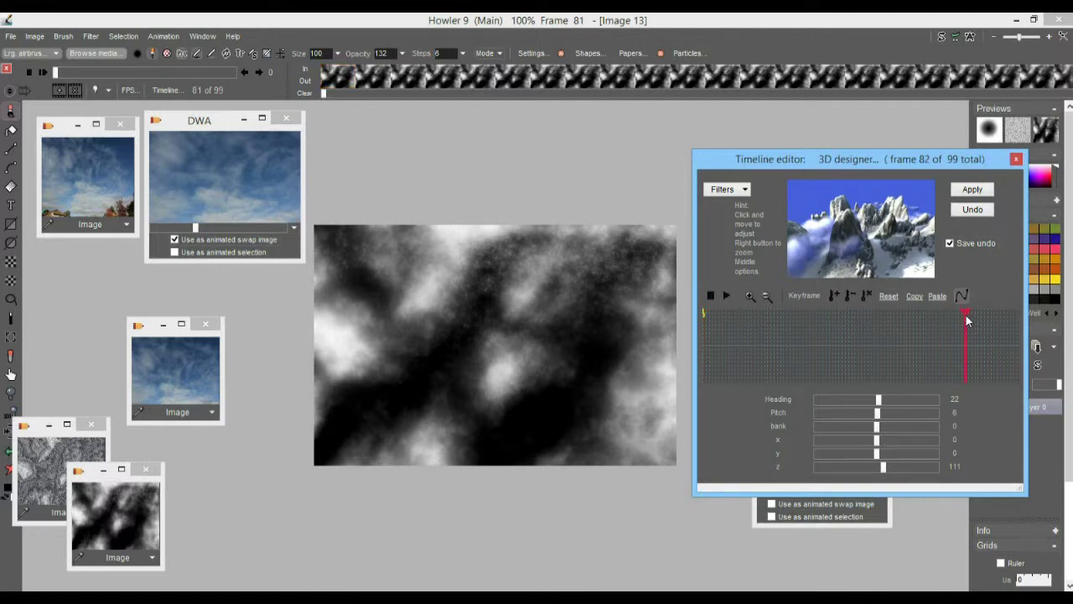
{"action": "left_click", "coordinate": [1018, 330]}
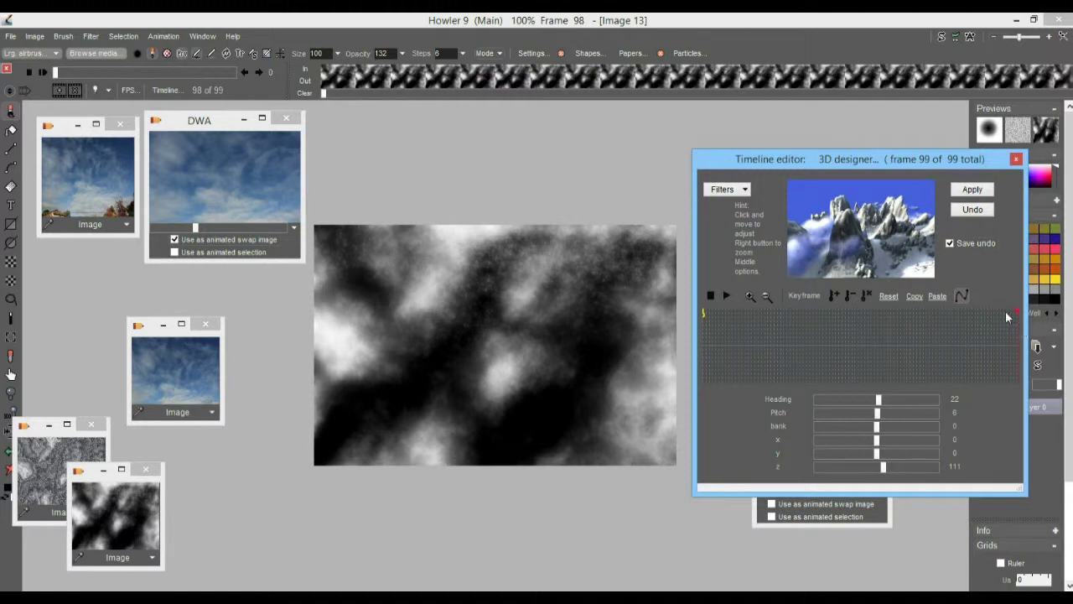
{"action": "mouse_move", "coordinate": [875, 466]}
{"action": "left_mouse_down"}
{"action": "mouse_move", "coordinate": [865, 467]}
{"action": "mouse_move", "coordinate": [888, 453]}
{"action": "left_mouse_up"}
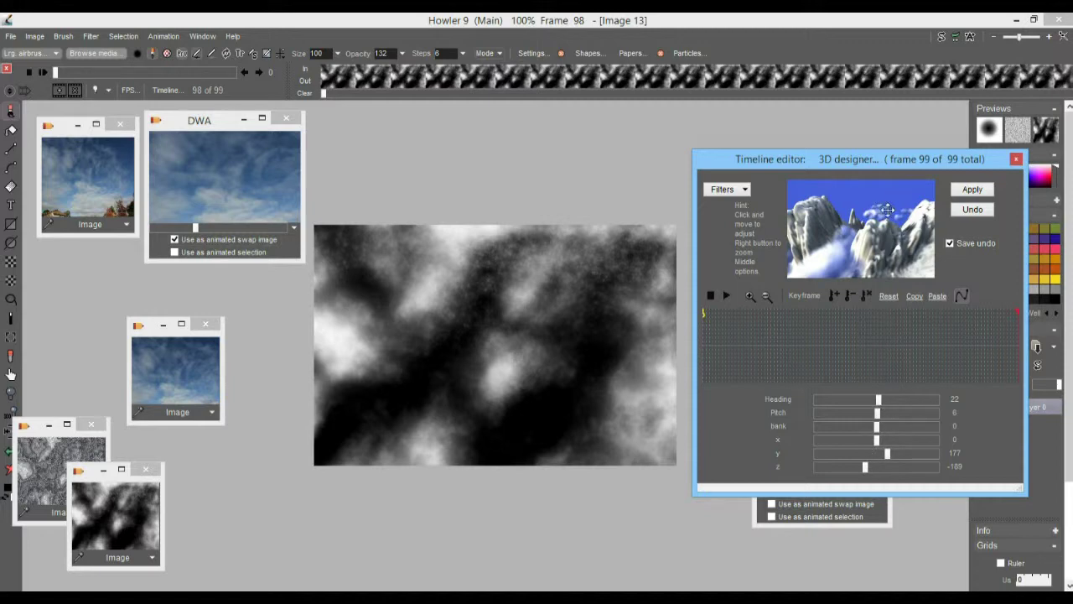
{"action": "left_click", "coordinate": [866, 228]}
{"action": "left_click_drag", "start_coordinate": [867, 229], "coordinate": [873, 229]}
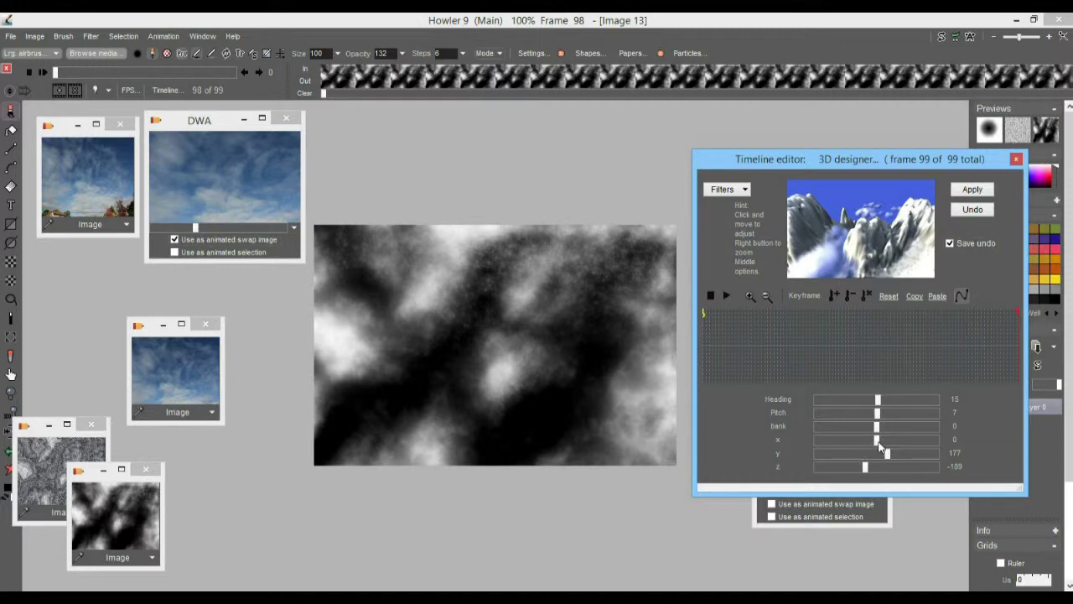
{"action": "left_click_drag", "start_coordinate": [877, 440], "coordinate": [874, 443]}
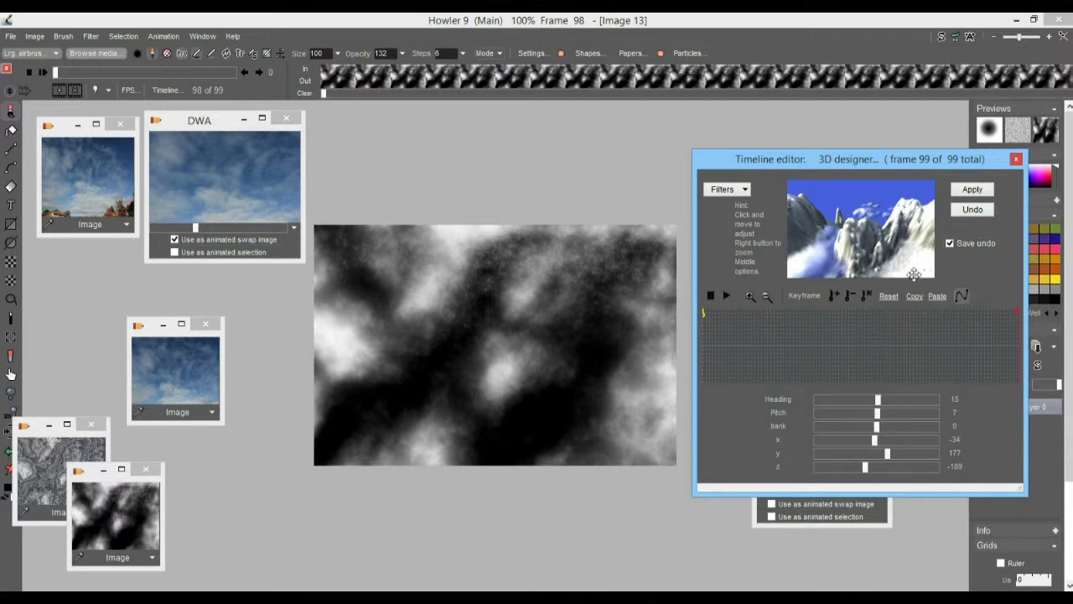
{"action": "left_click", "coordinate": [832, 296]}
Preview the camera flight between the two keyframes and render the terrain across all 99 frames
{"action": "left_click_drag", "start_coordinate": [734, 345], "coordinate": [955, 345]}
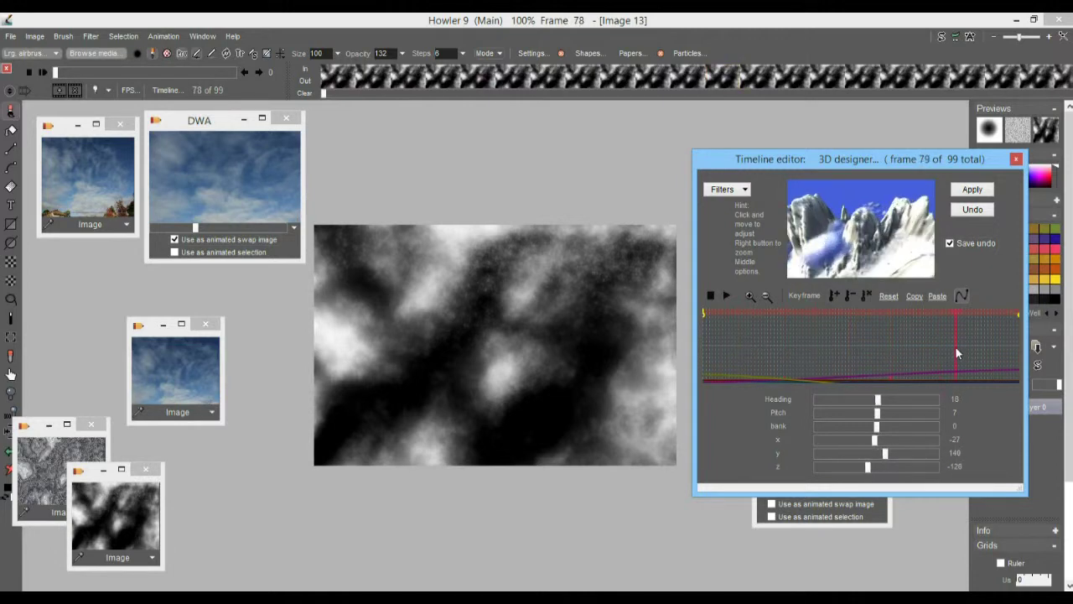
{"action": "left_click", "coordinate": [972, 191]}
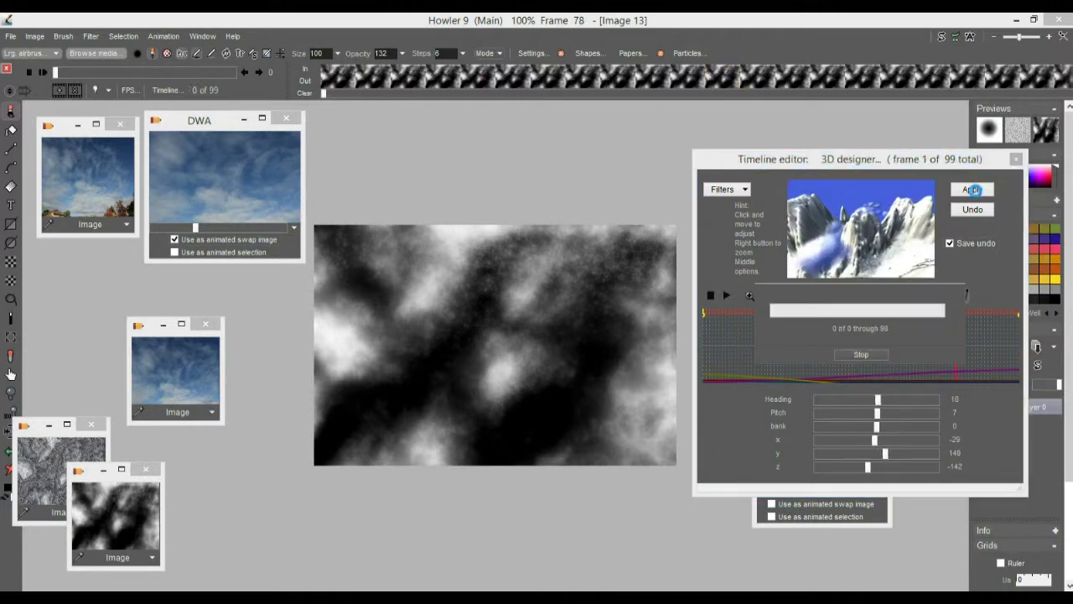